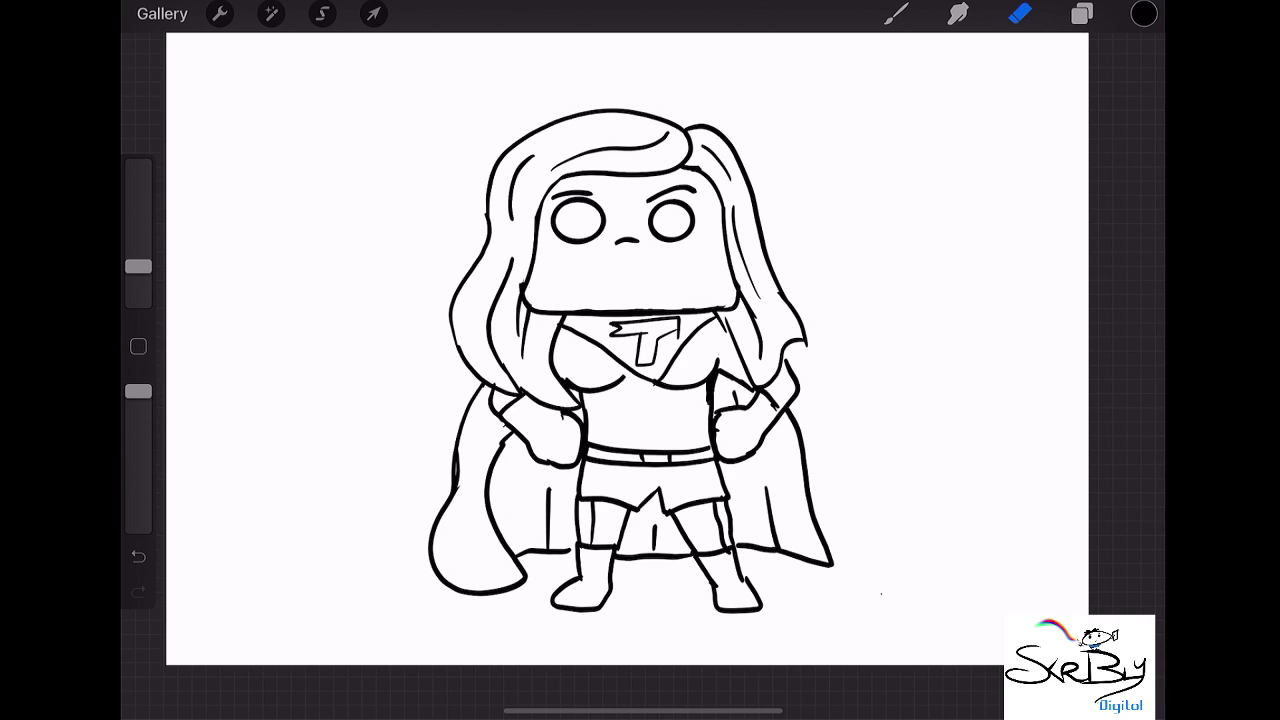
- Set the painting colour to a deep blue on the colour Disc
left_click(1144, 13)
left_click(902, 357)
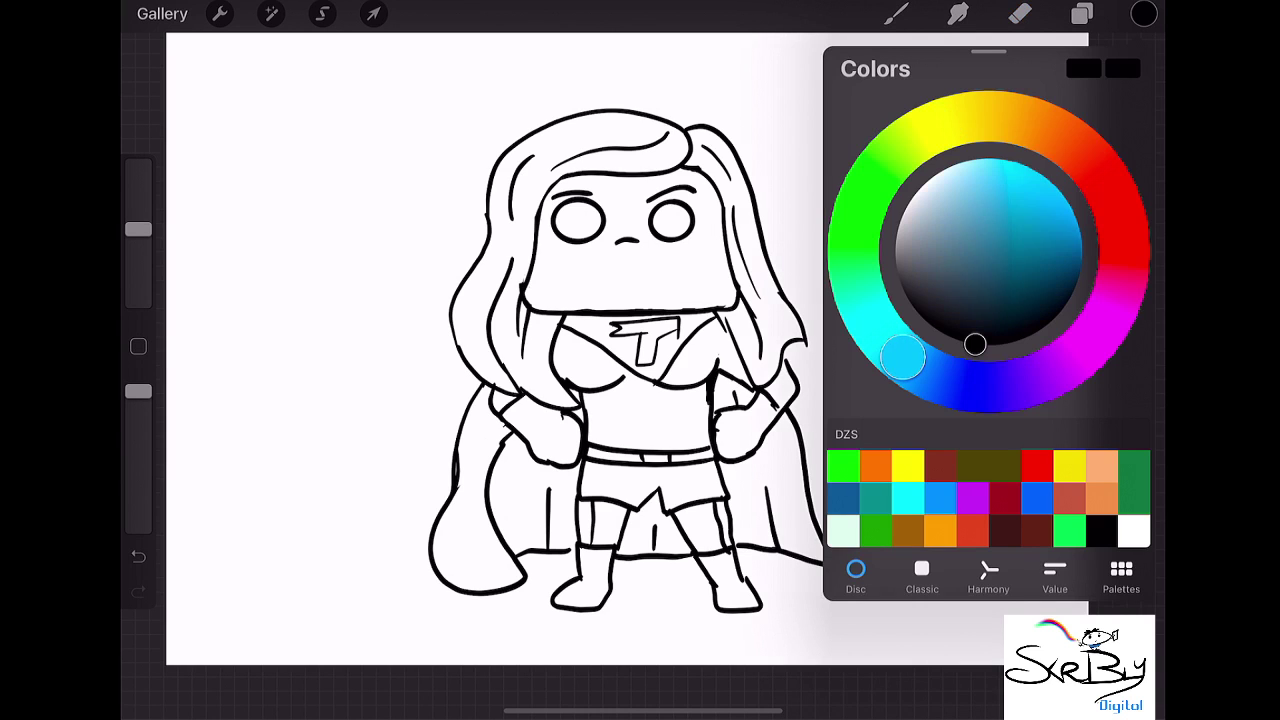
left_click_drag(902, 357, 930, 375)
left_click(1035, 230)
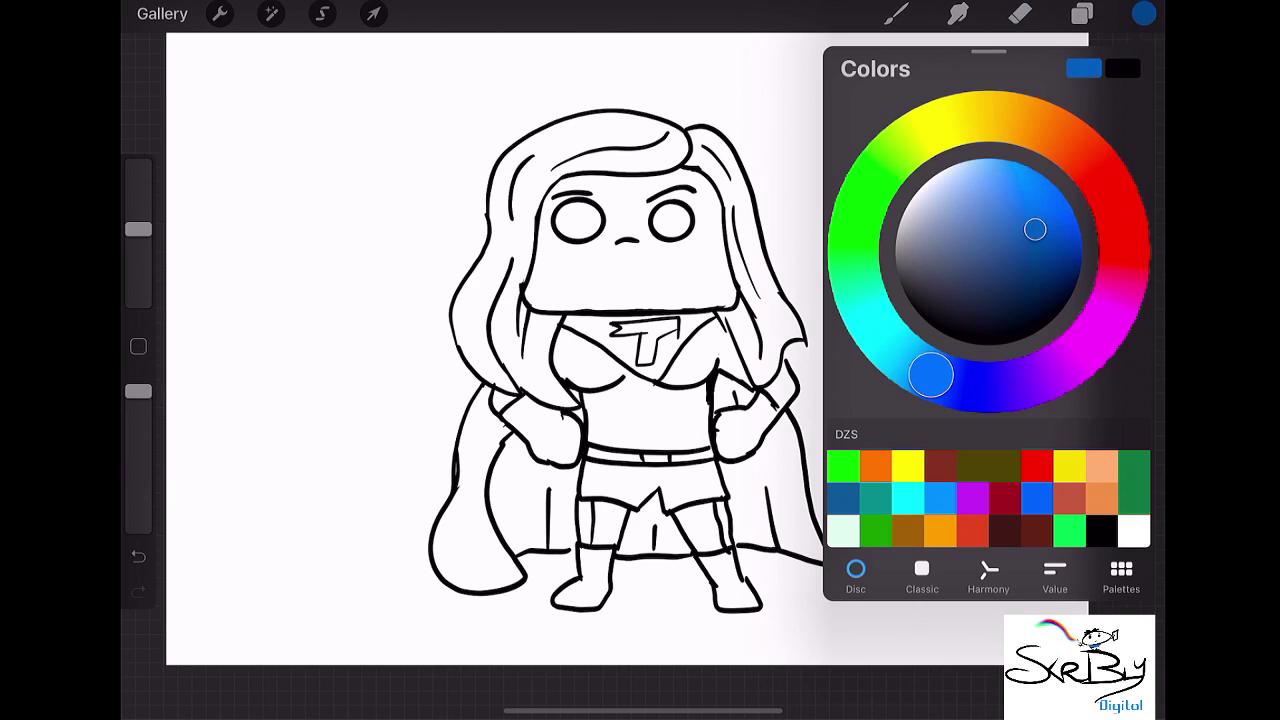
left_click(1144, 13)
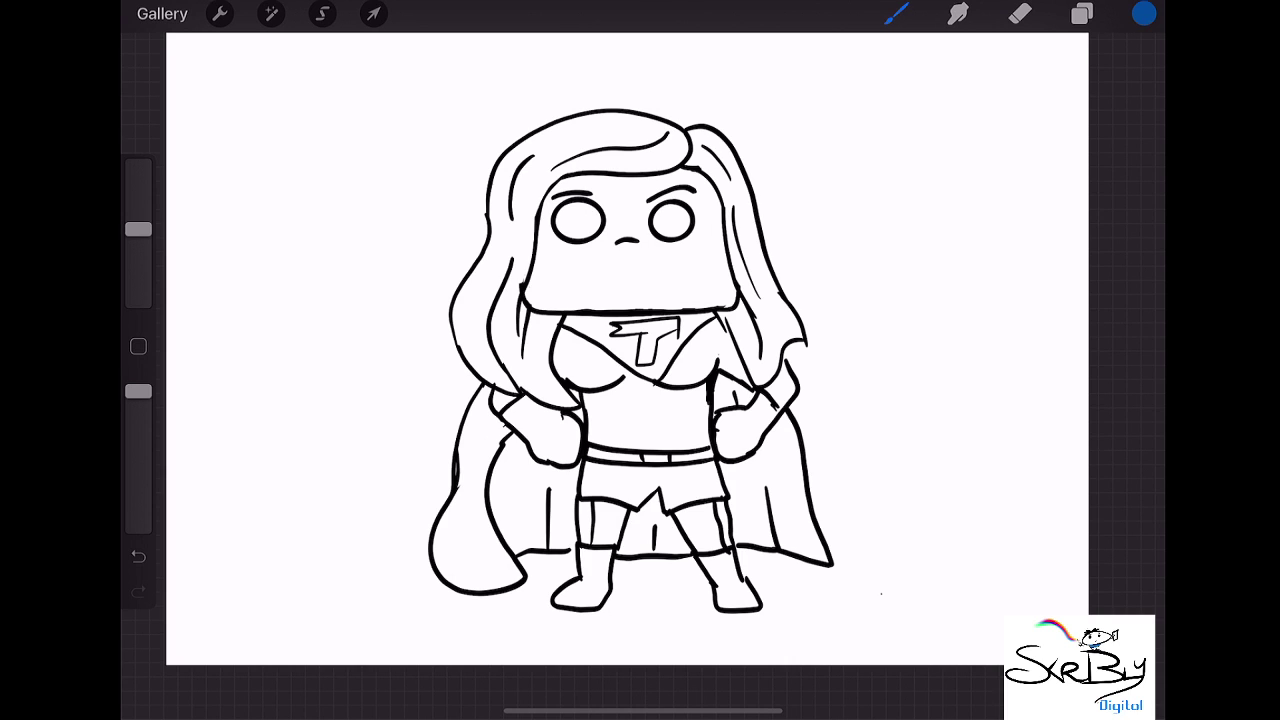
- Add an empty Layer 3 beneath the Layer 2 line art, then return to the Gallery
left_click(1082, 13)
left_click(1122, 77)
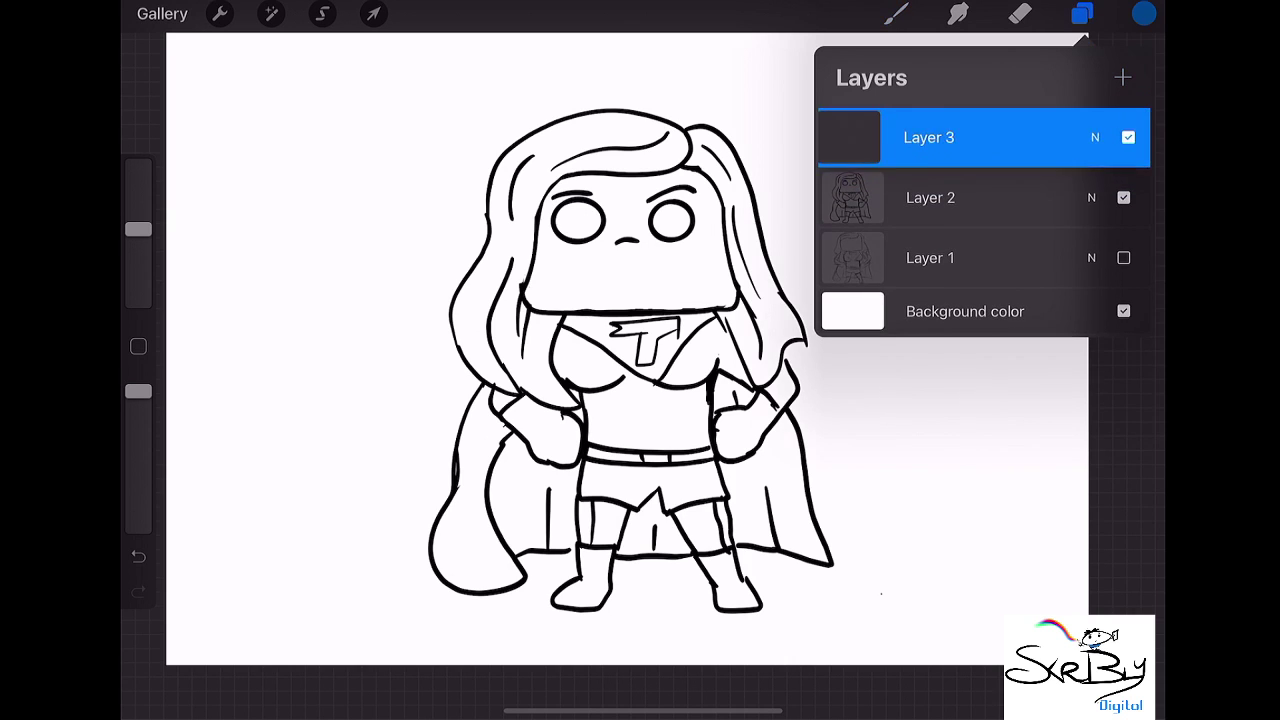
left_click_drag(929, 137, 929, 197)
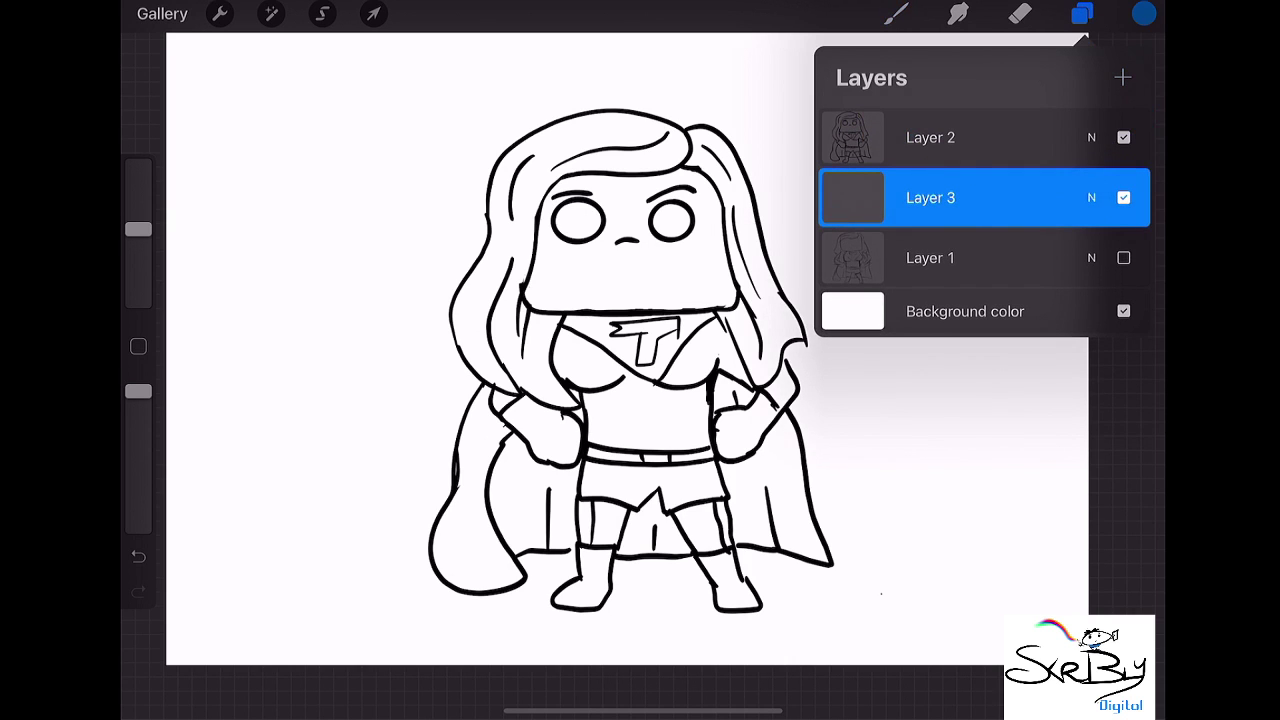
left_click(896, 13)
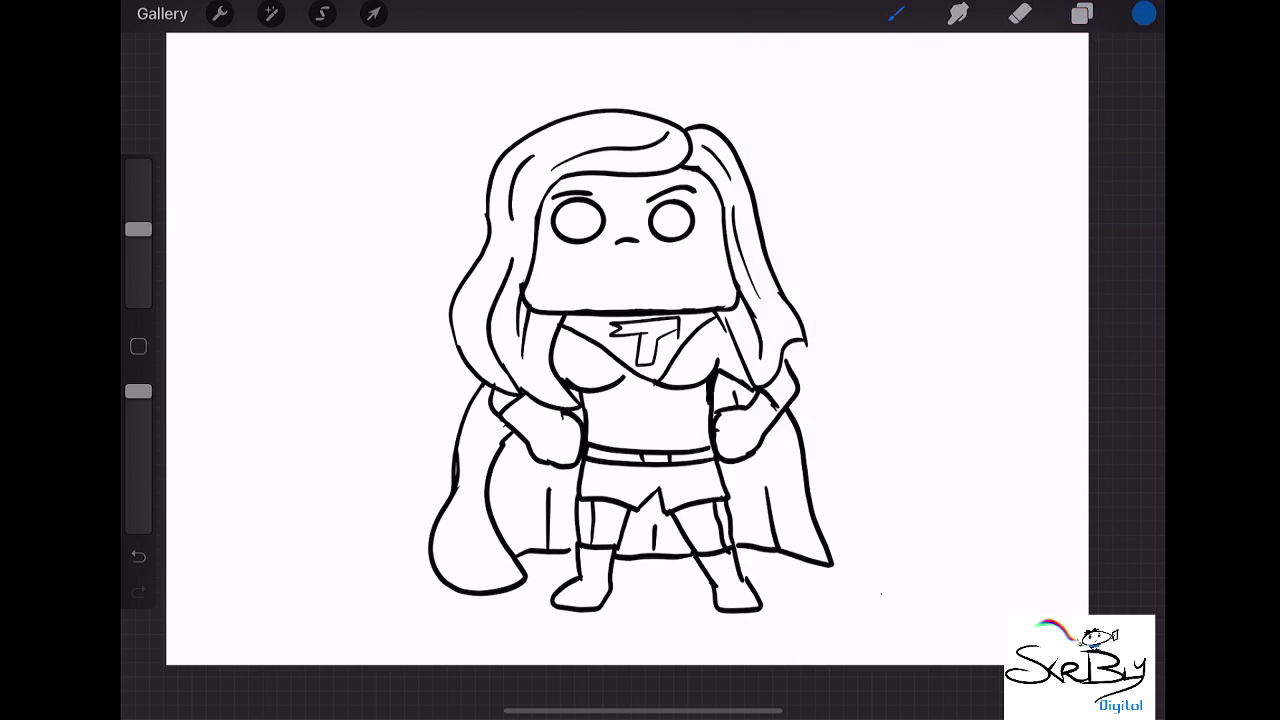
left_click(162, 13)
- Open the finished superhero artwork and look through its canvas actions
left_click(432, 188)
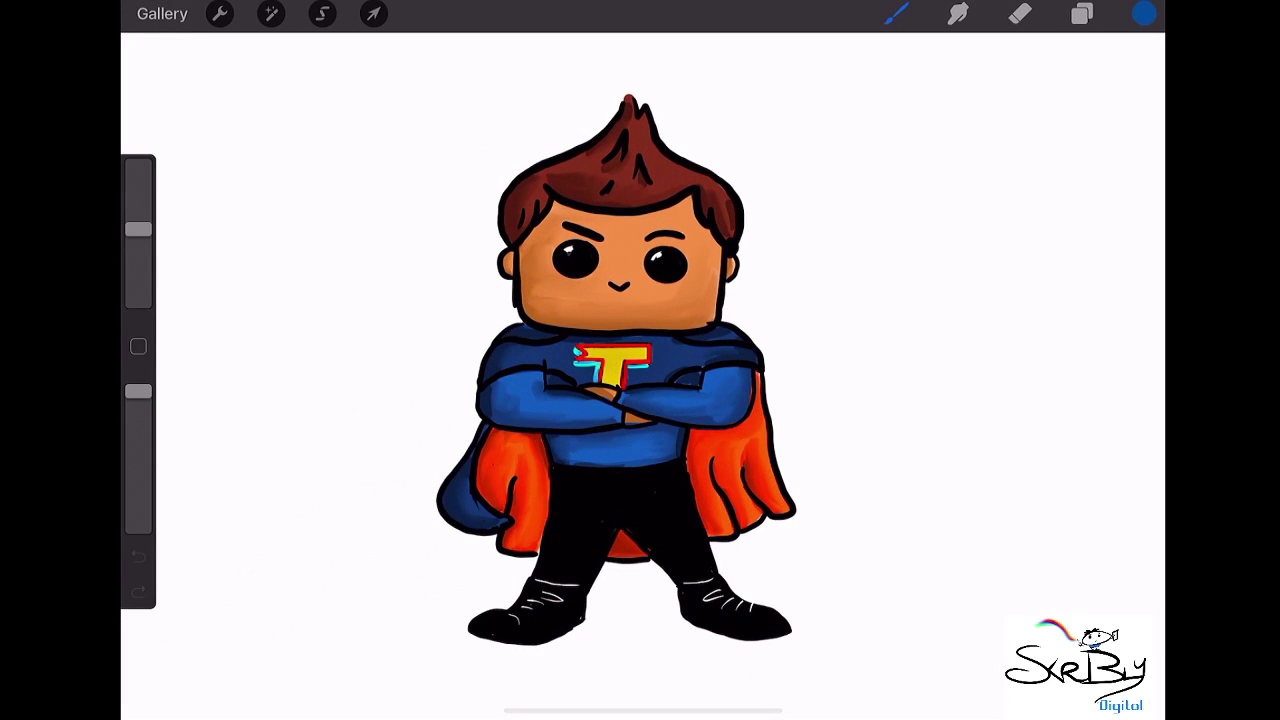
left_click(271, 13)
left_click(220, 13)
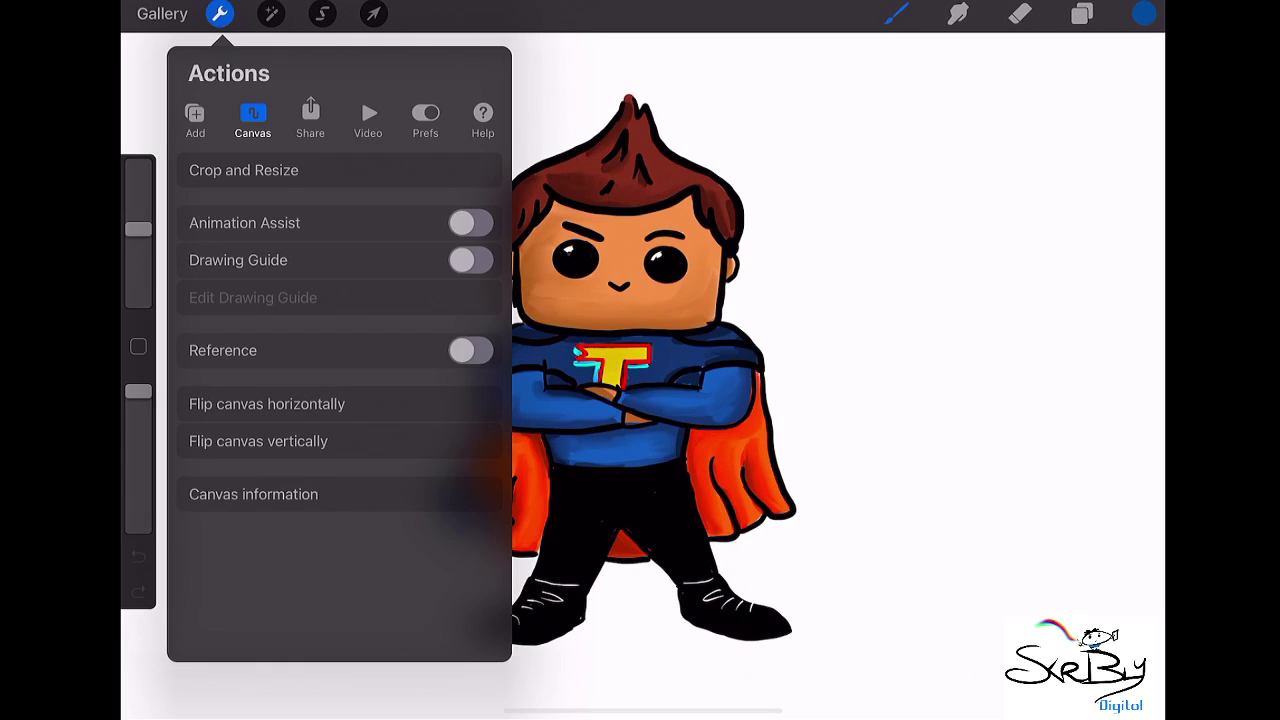
left_click(220, 13)
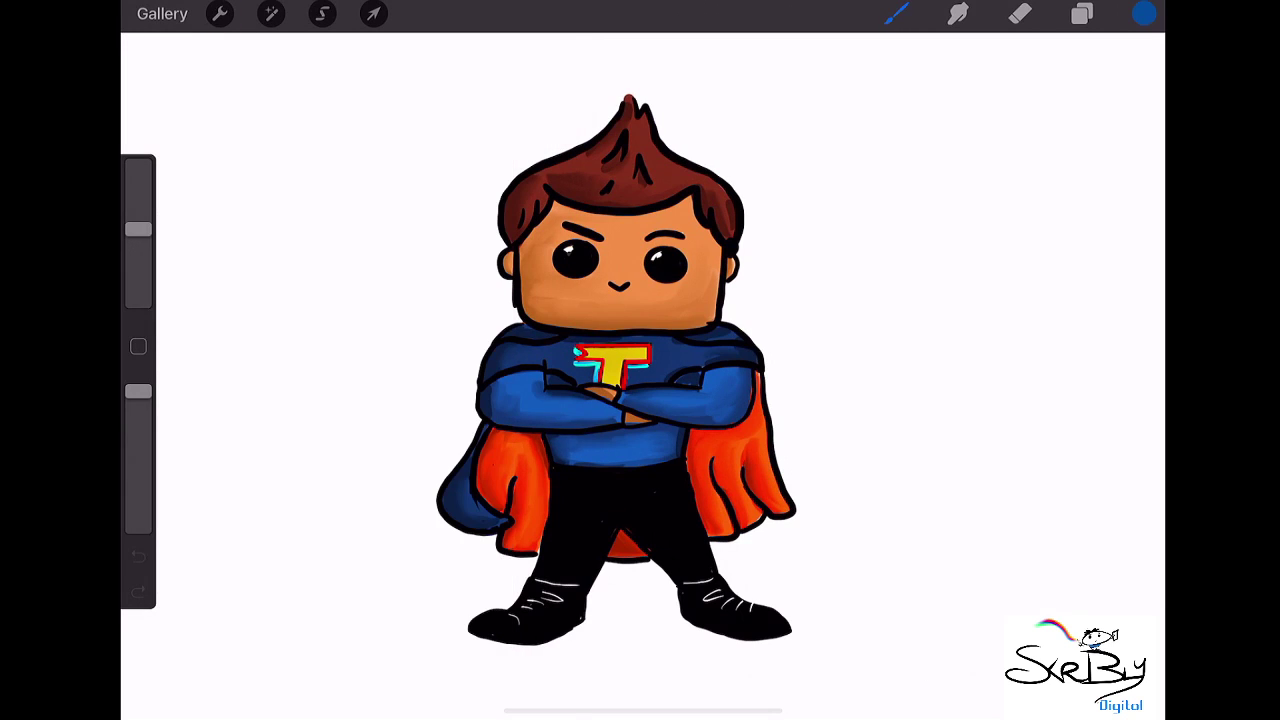
left_click(220, 13)
left_click(220, 13)
left_click(322, 13)
- Select Layer 4 and undo an accidental paint stroke around the hero
left_click(1082, 13)
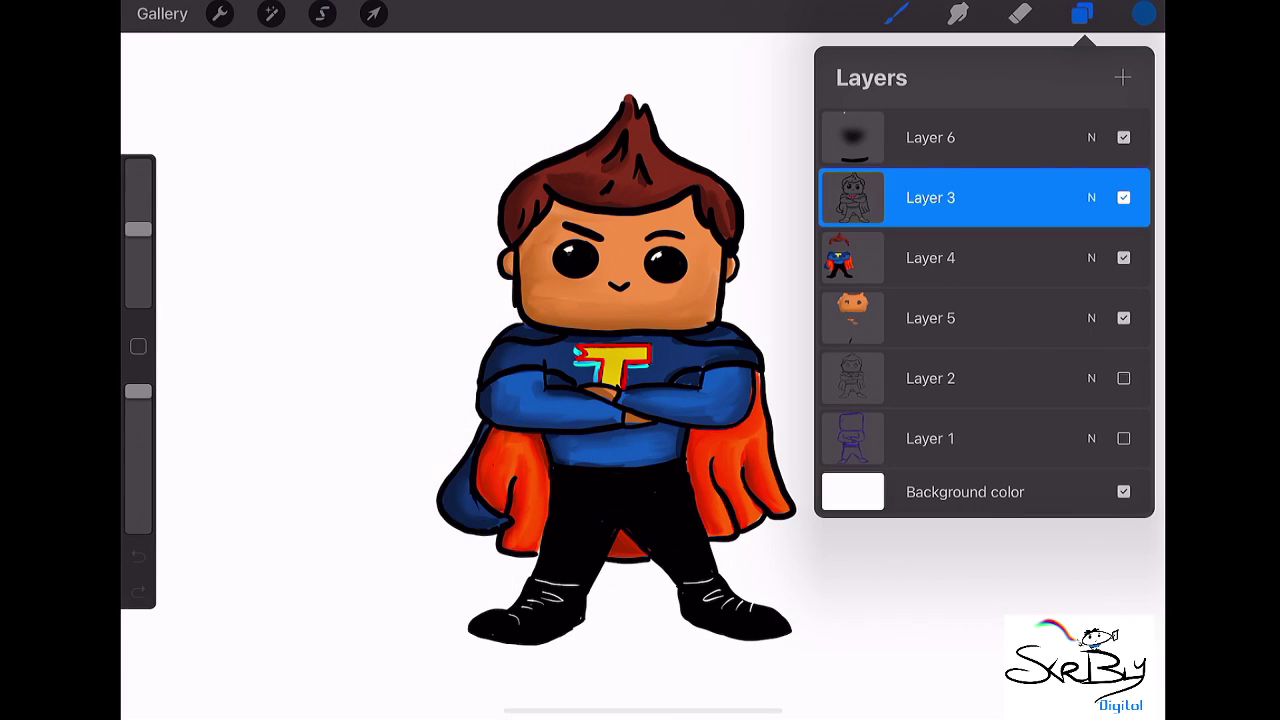
left_click(930, 258)
left_click(895, 13)
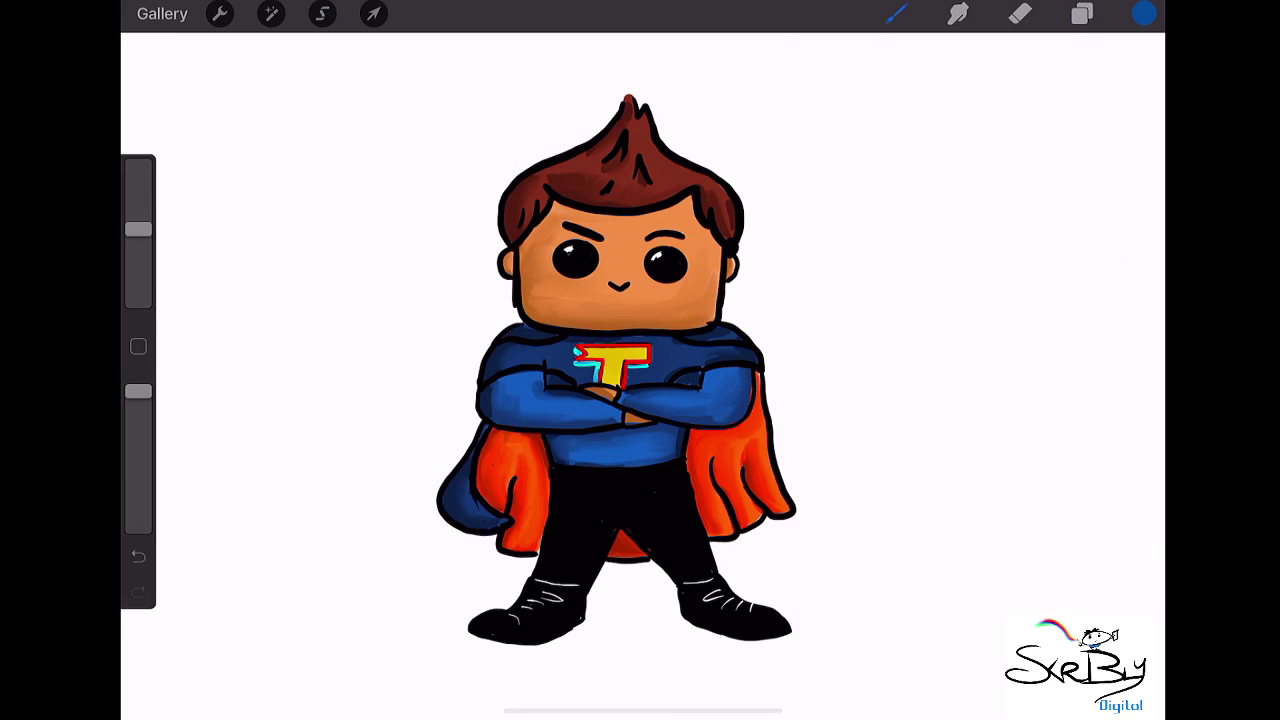
left_click_drag(660, 296, 620, 326)
key("ctrl+z")
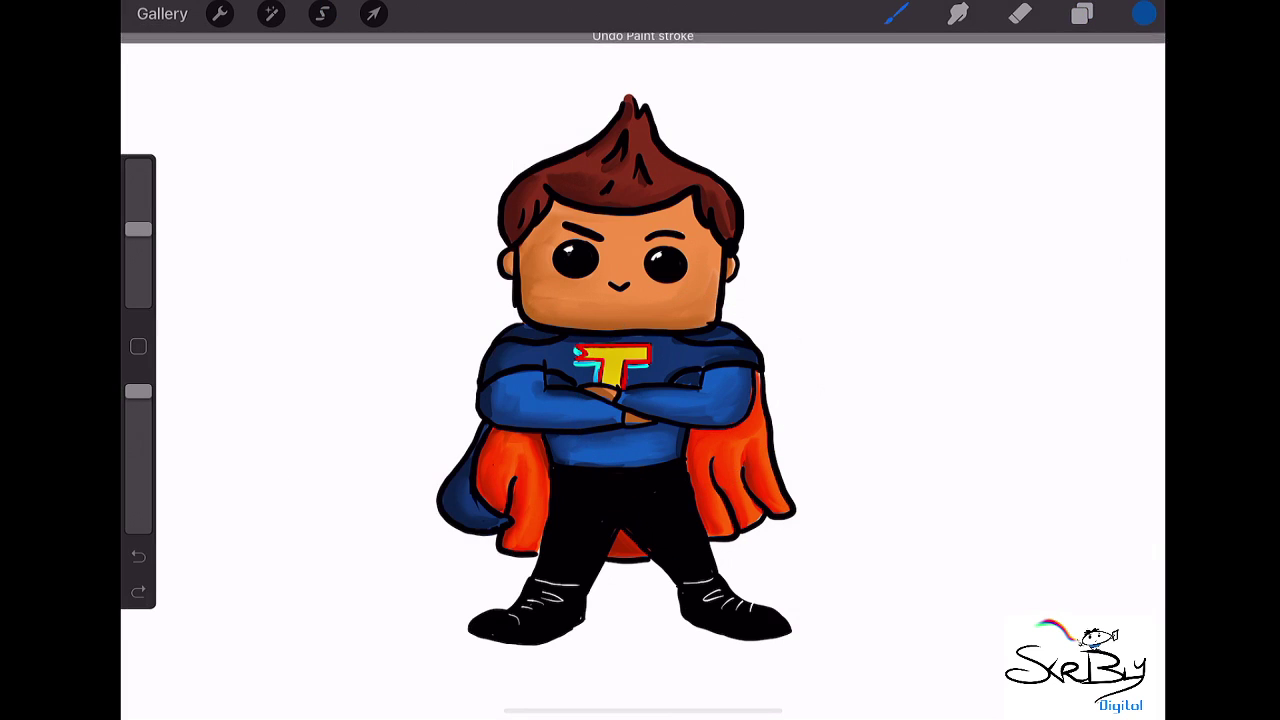
- Freehand-select the hero's body and turn the selection into a new layer
left_click(322, 13)
mouse_move(650, 358)
left_mouse_down()
mouse_move(825, 333)
mouse_move(590, 400)
left_mouse_up()
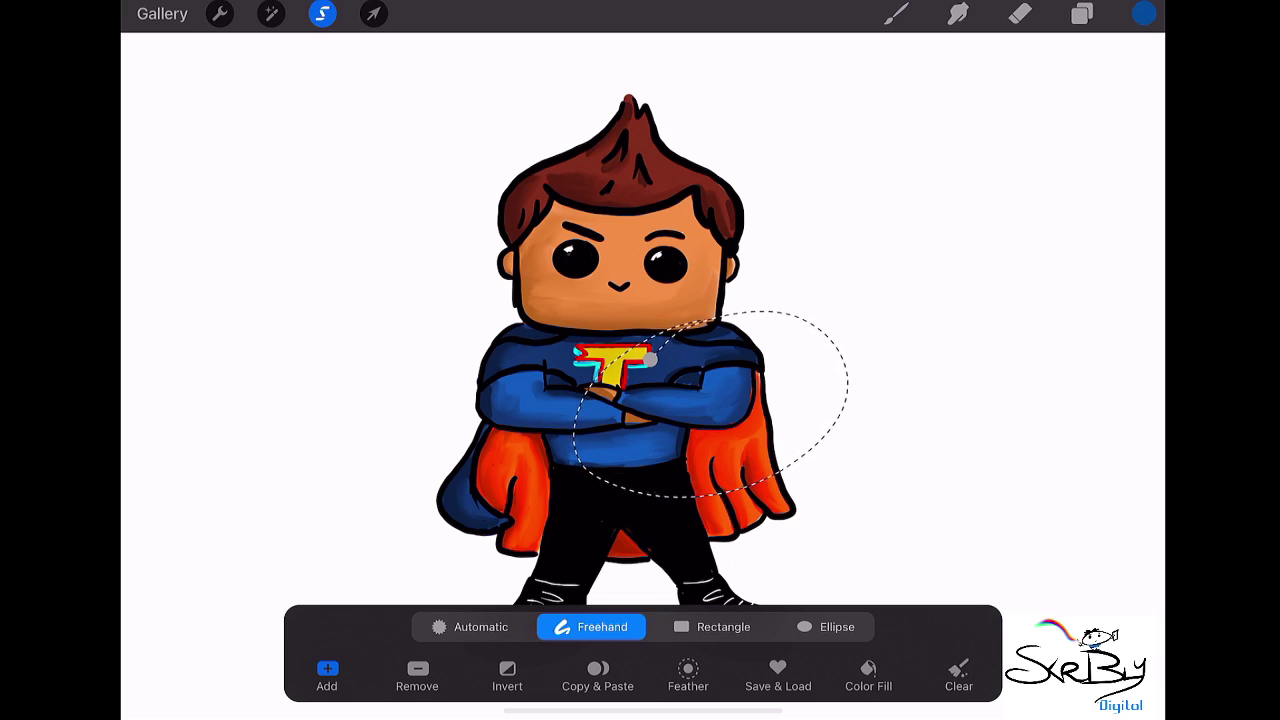
left_click(597, 676)
left_click(895, 13)
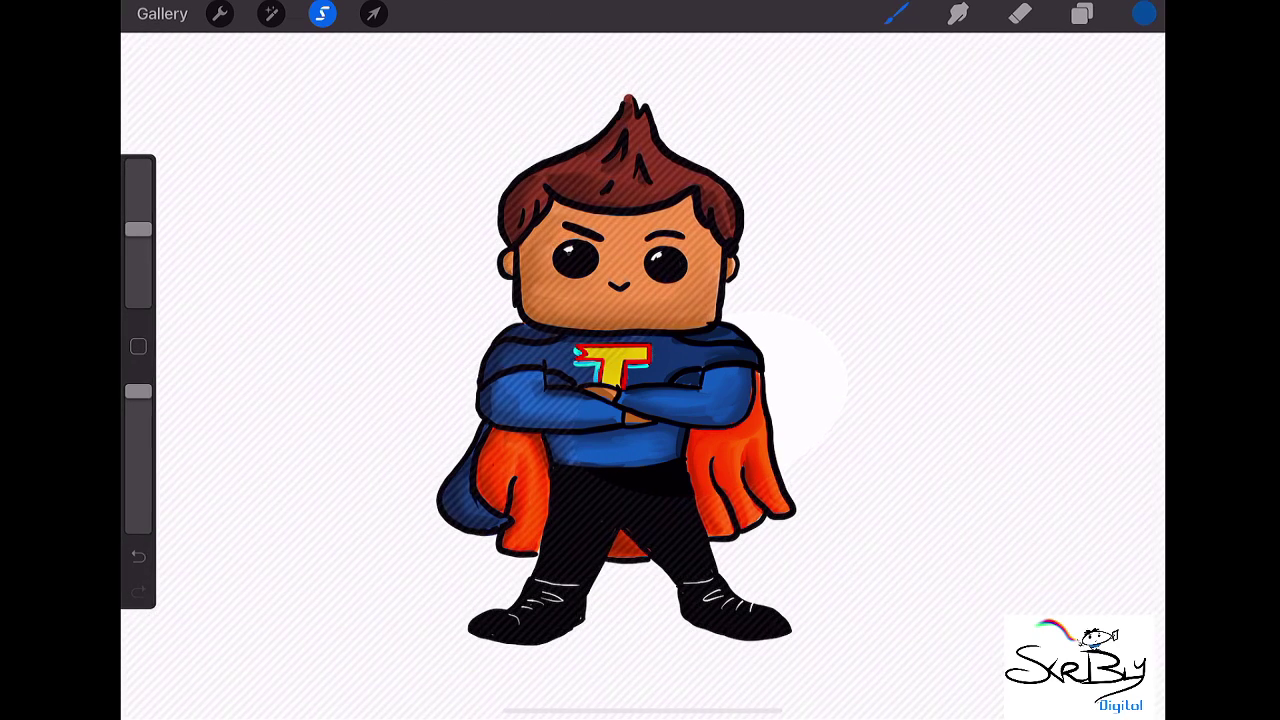
- Delete the 'From selection' layer and go back to the Gallery
left_click(1081, 13)
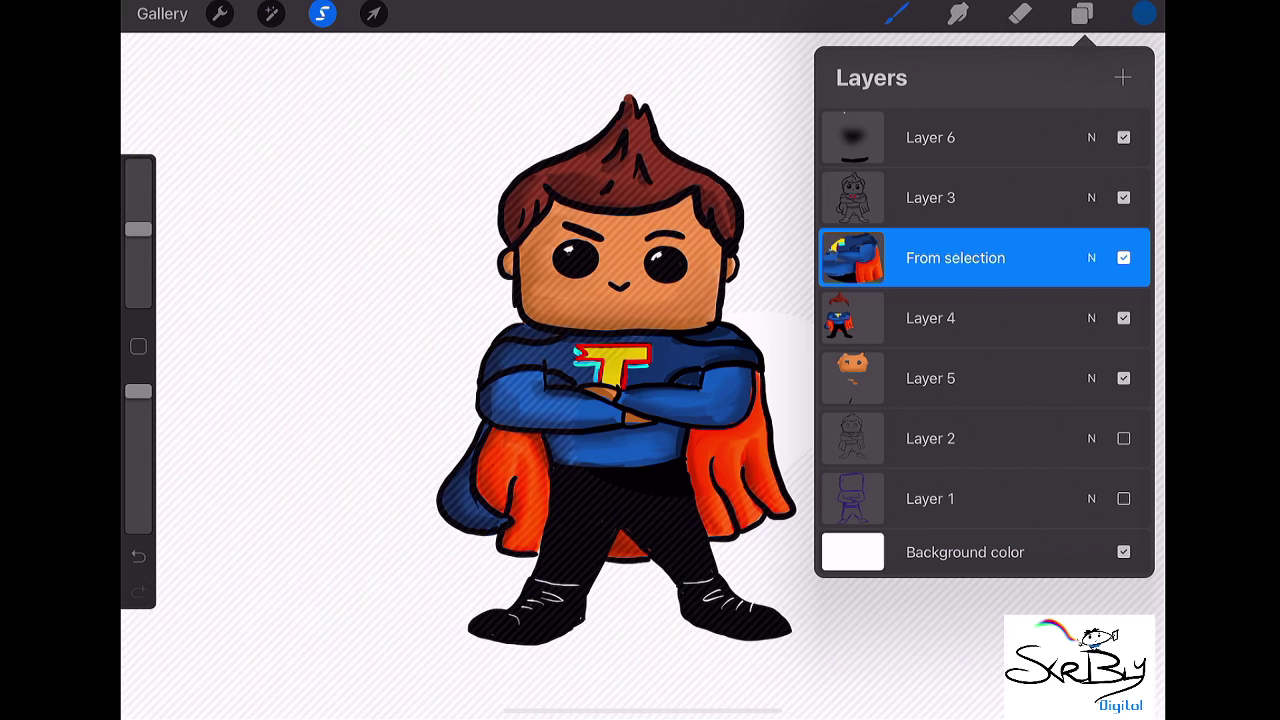
left_click_drag(1000, 258, 860, 258)
left_click(1113, 258)
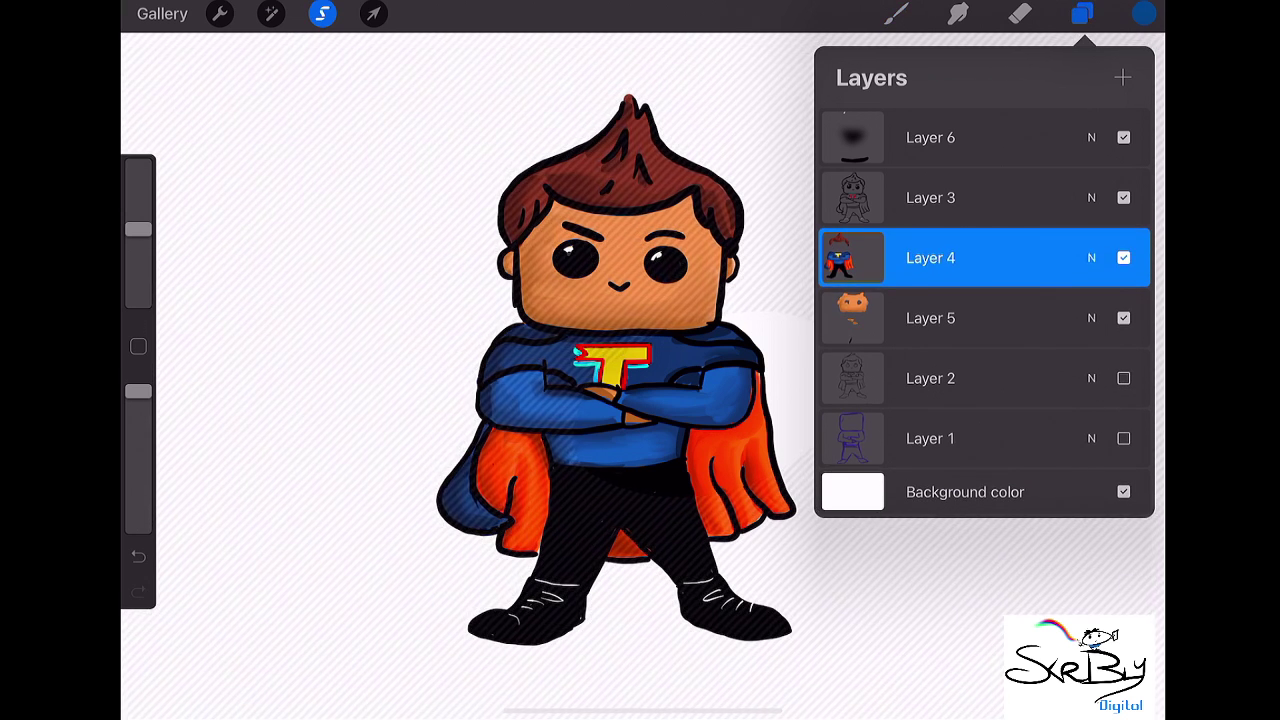
left_click(220, 13)
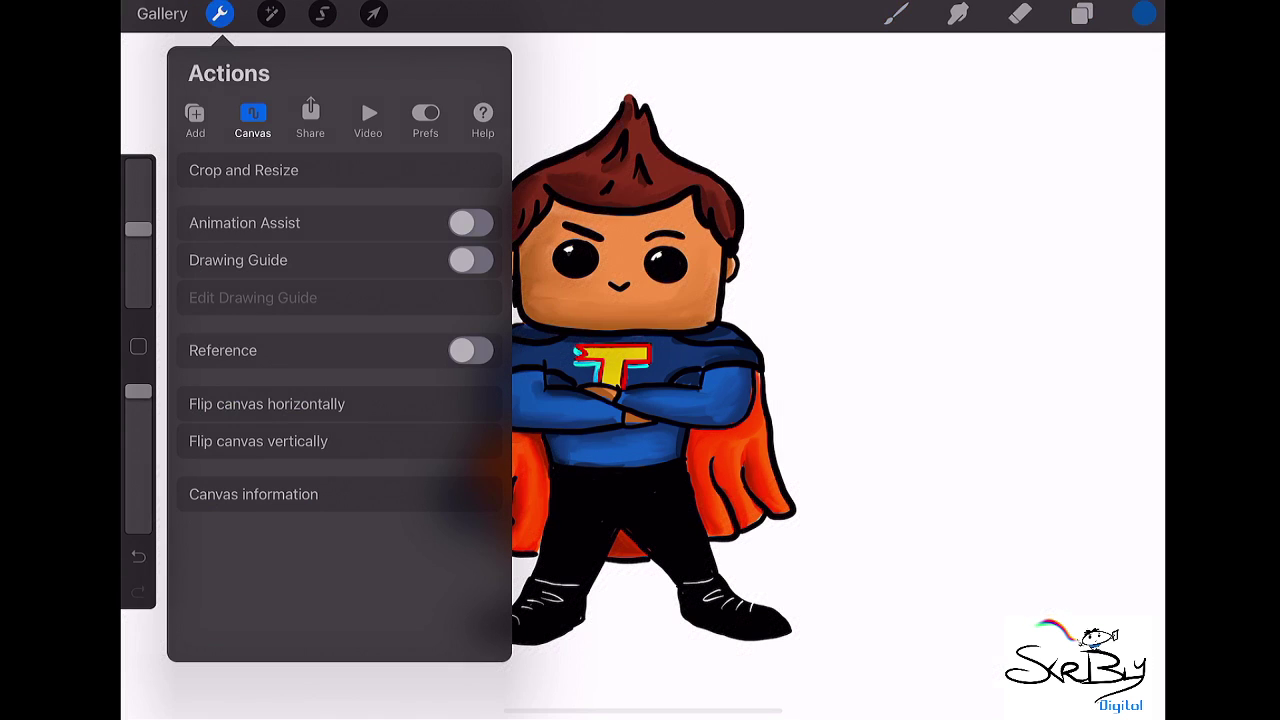
left_click(162, 13)
left_click(162, 13)
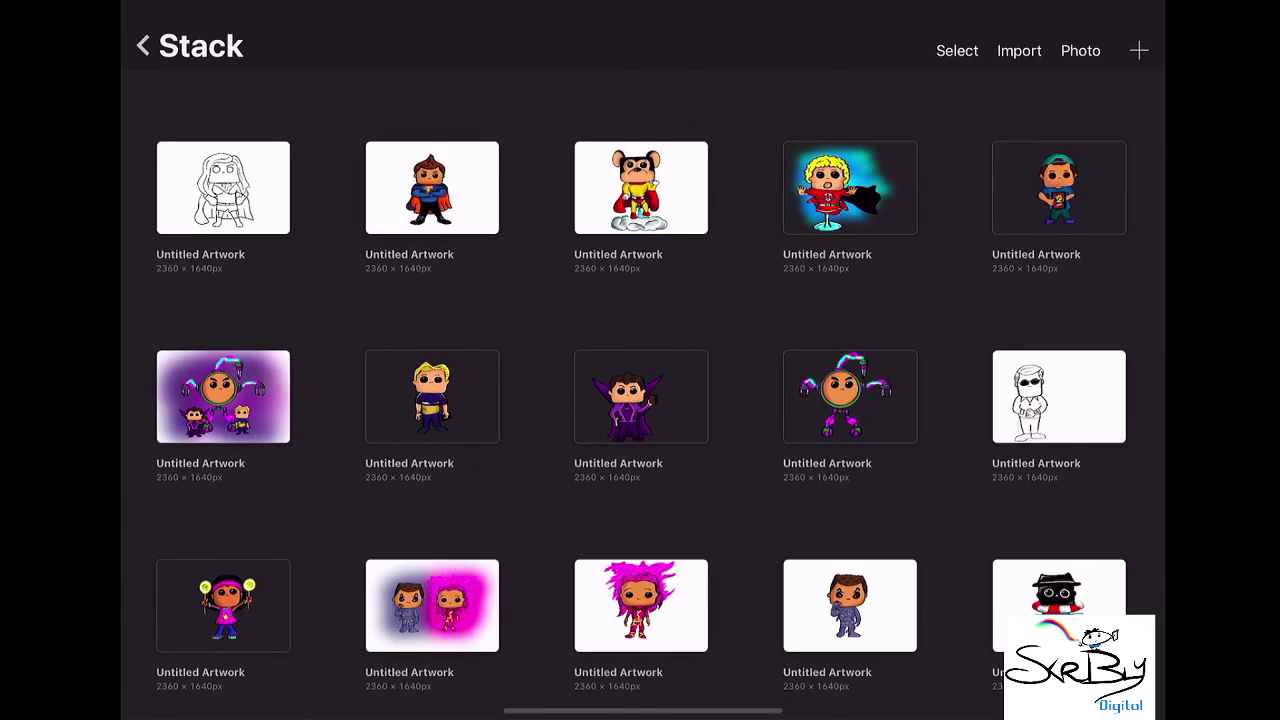
- Open the girl sketch, check its Actions Add options, and return to the Gallery
left_click(223, 188)
left_click(220, 13)
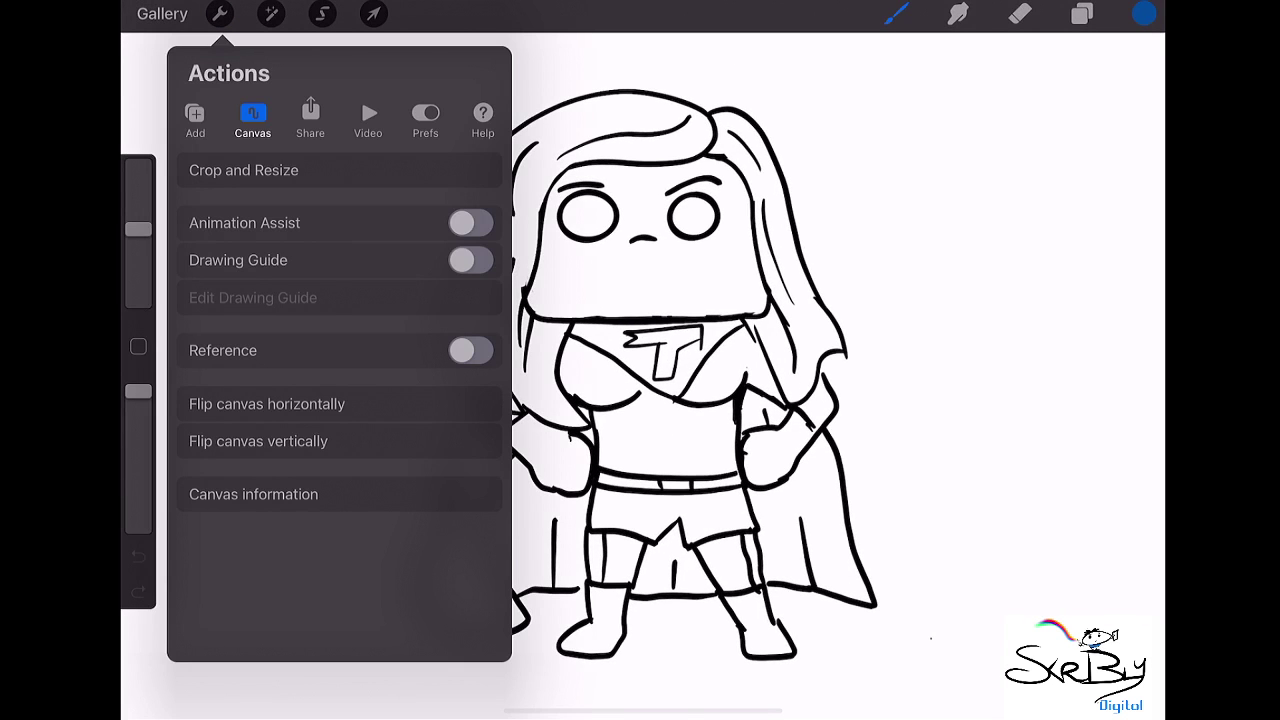
left_click(195, 118)
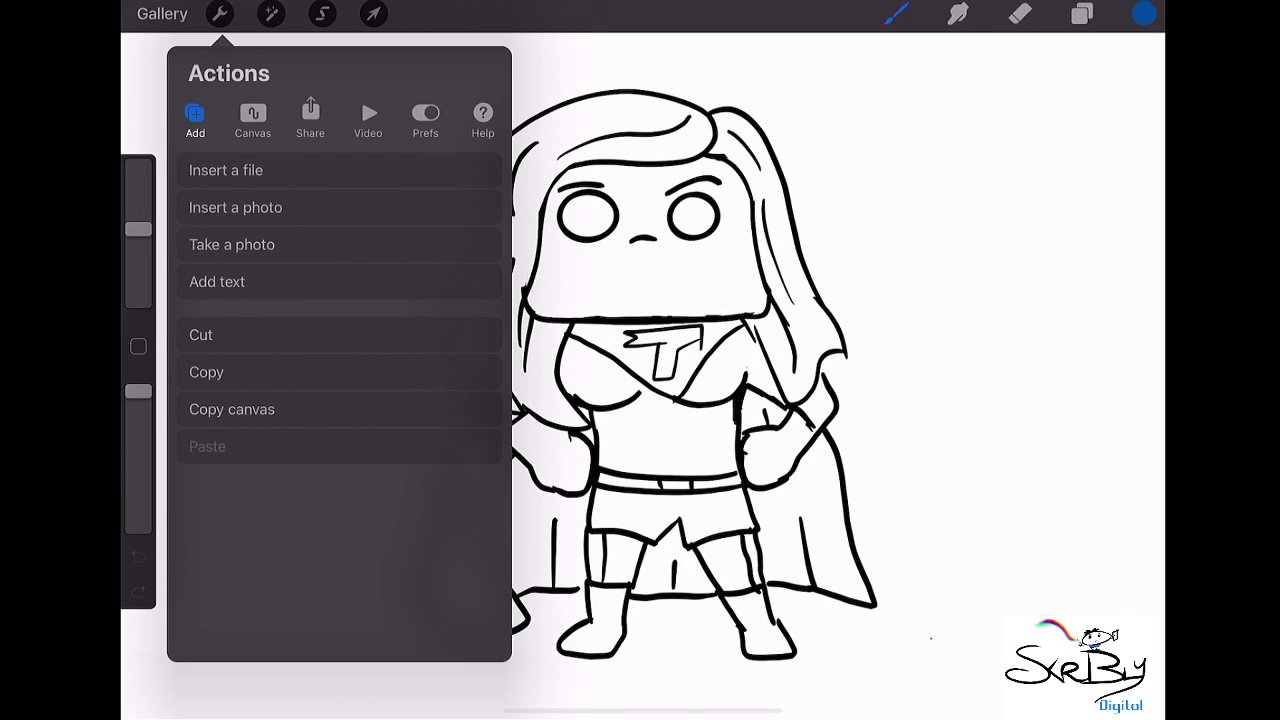
left_click(162, 13)
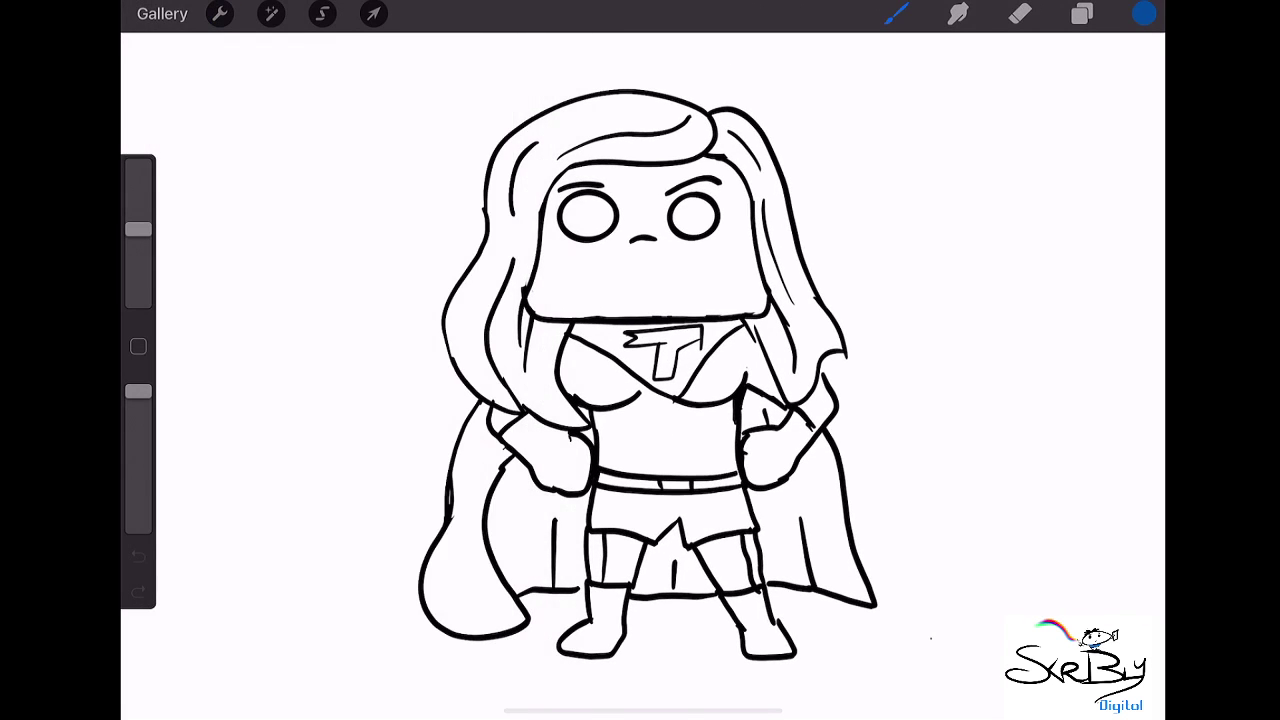
left_click(162, 13)
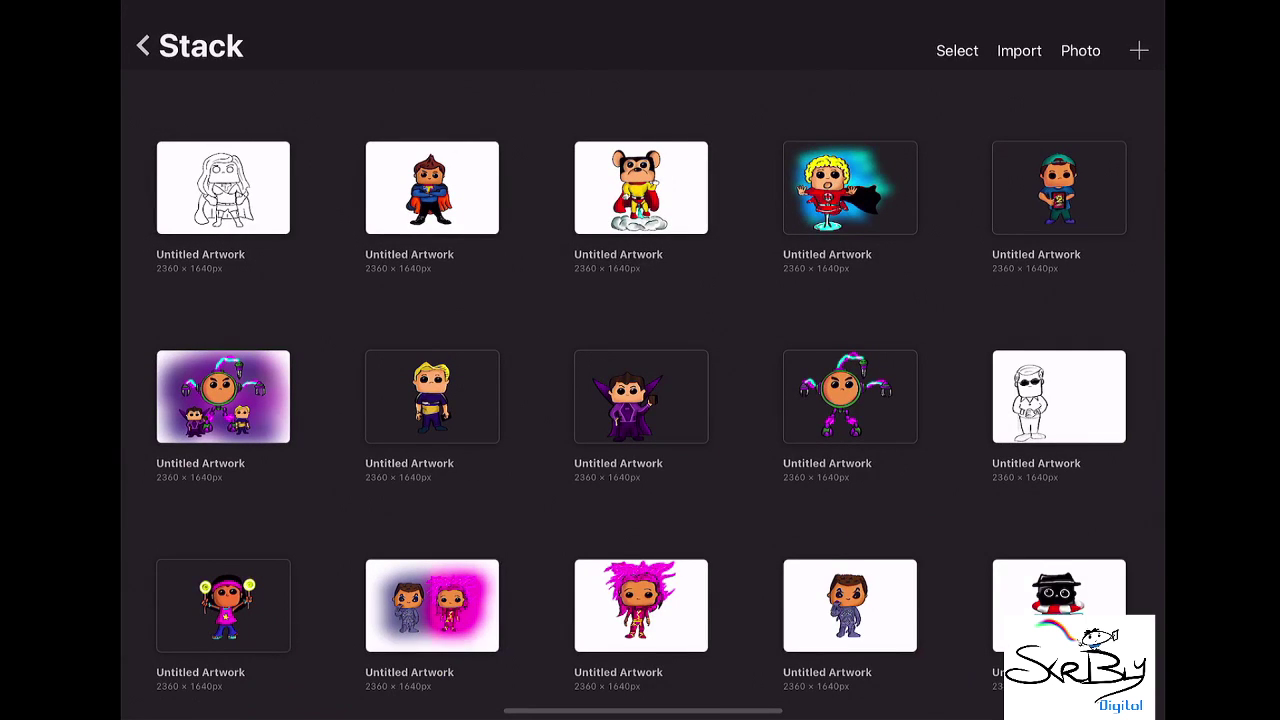
- Copy the whole superhero canvas and paste it onto the girl sketch
left_click(432, 188)
left_click(220, 13)
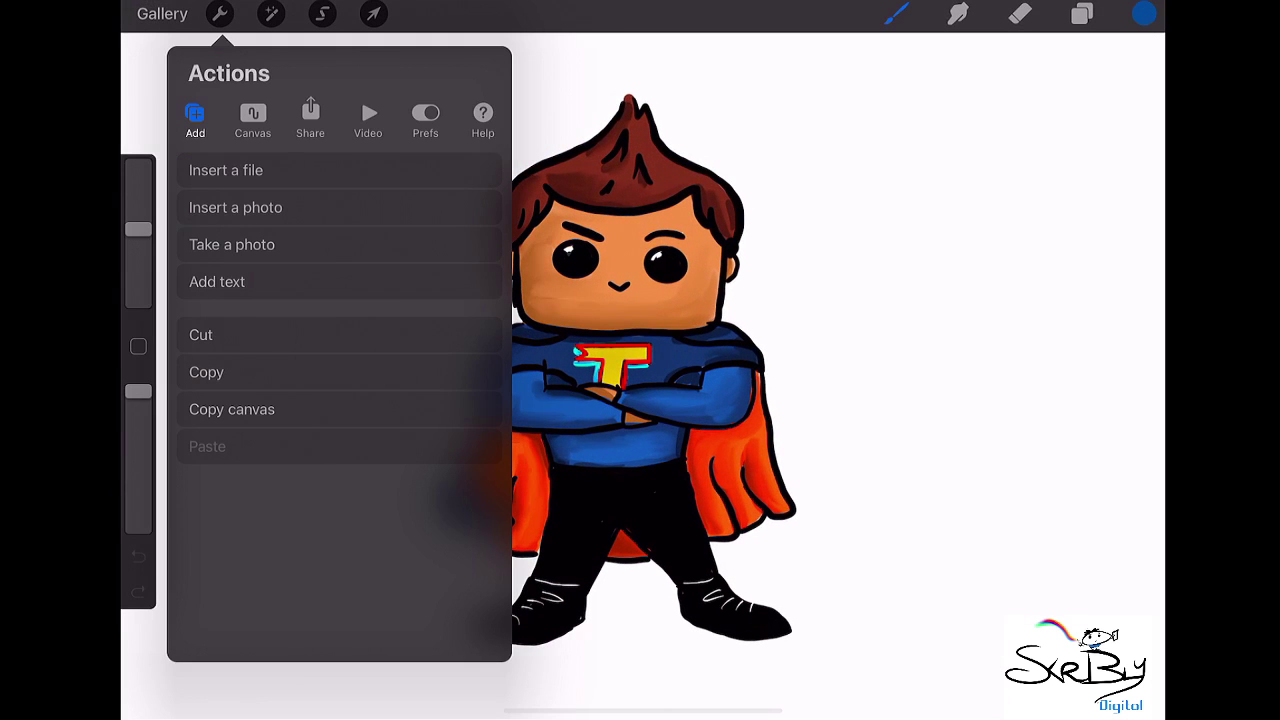
left_click(162, 13)
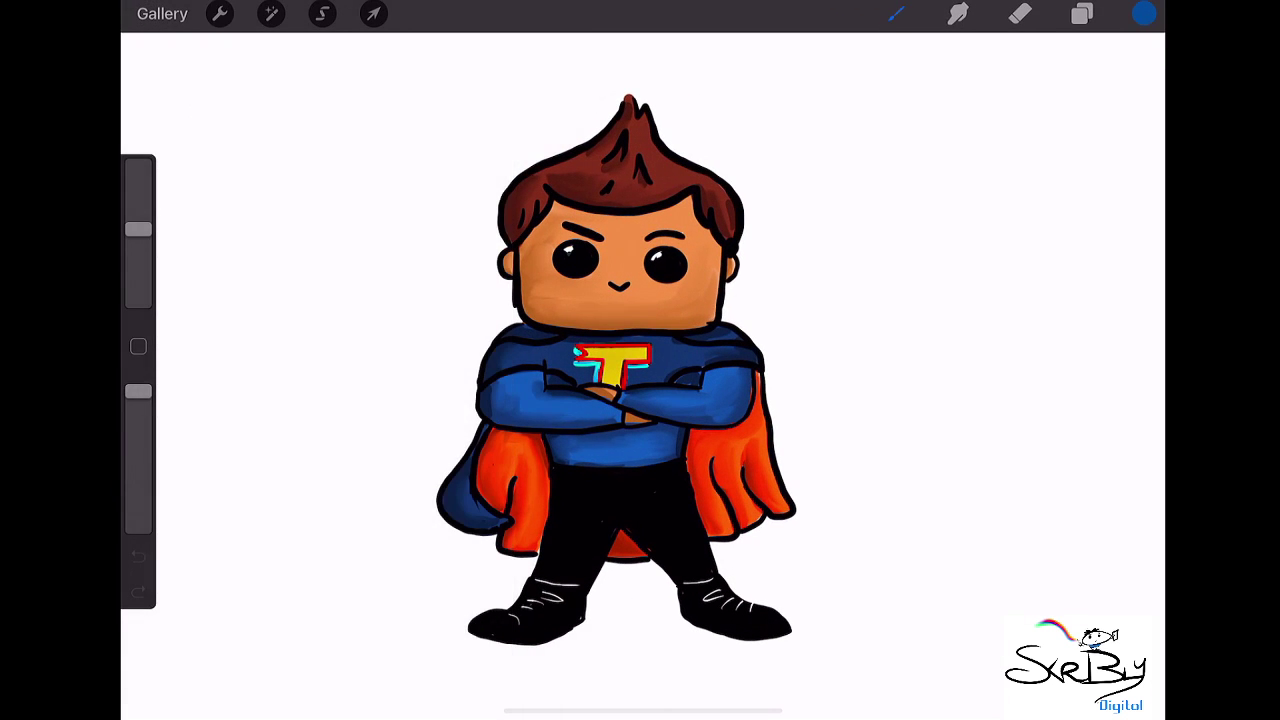
left_click(162, 13)
left_click(223, 188)
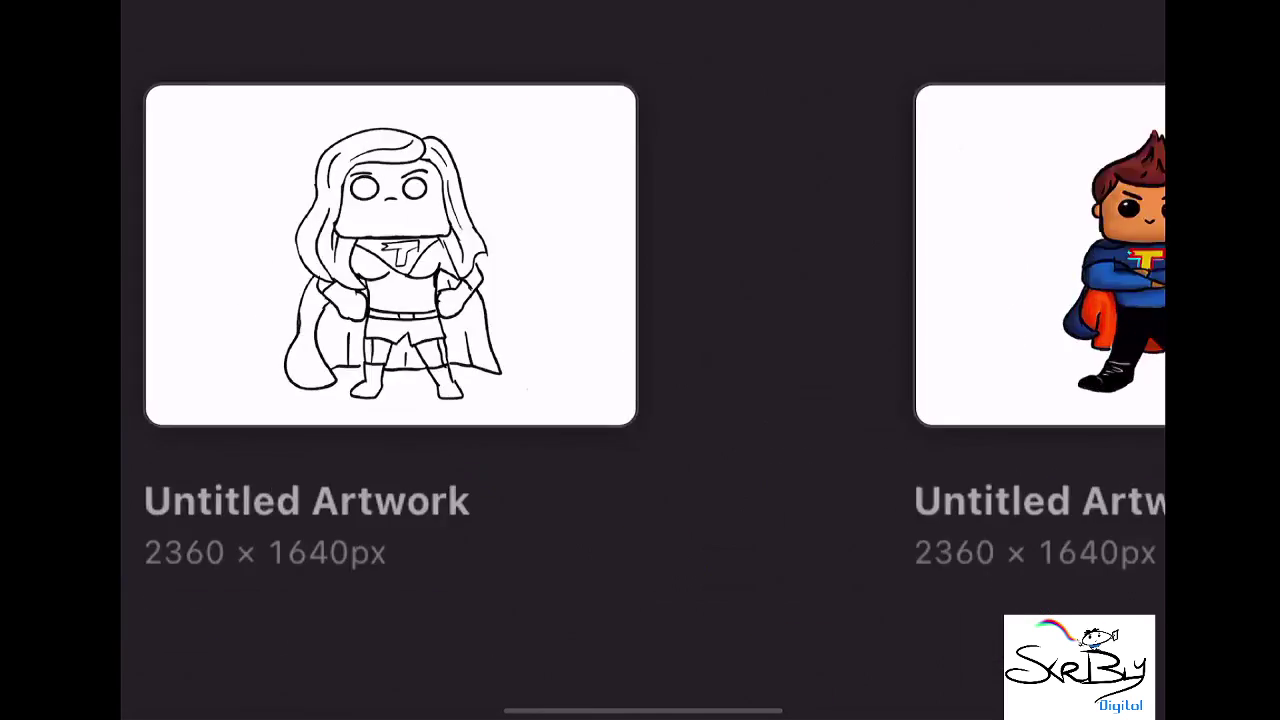
left_click(220, 13)
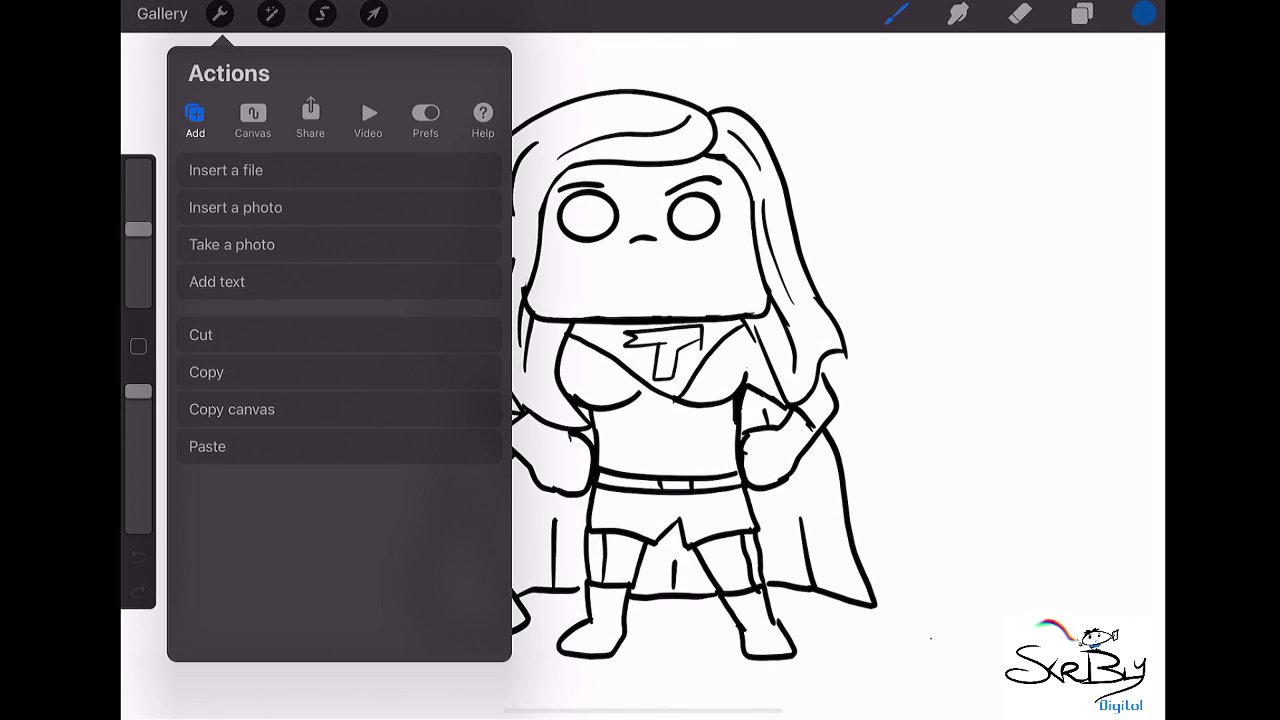
left_click(207, 446)
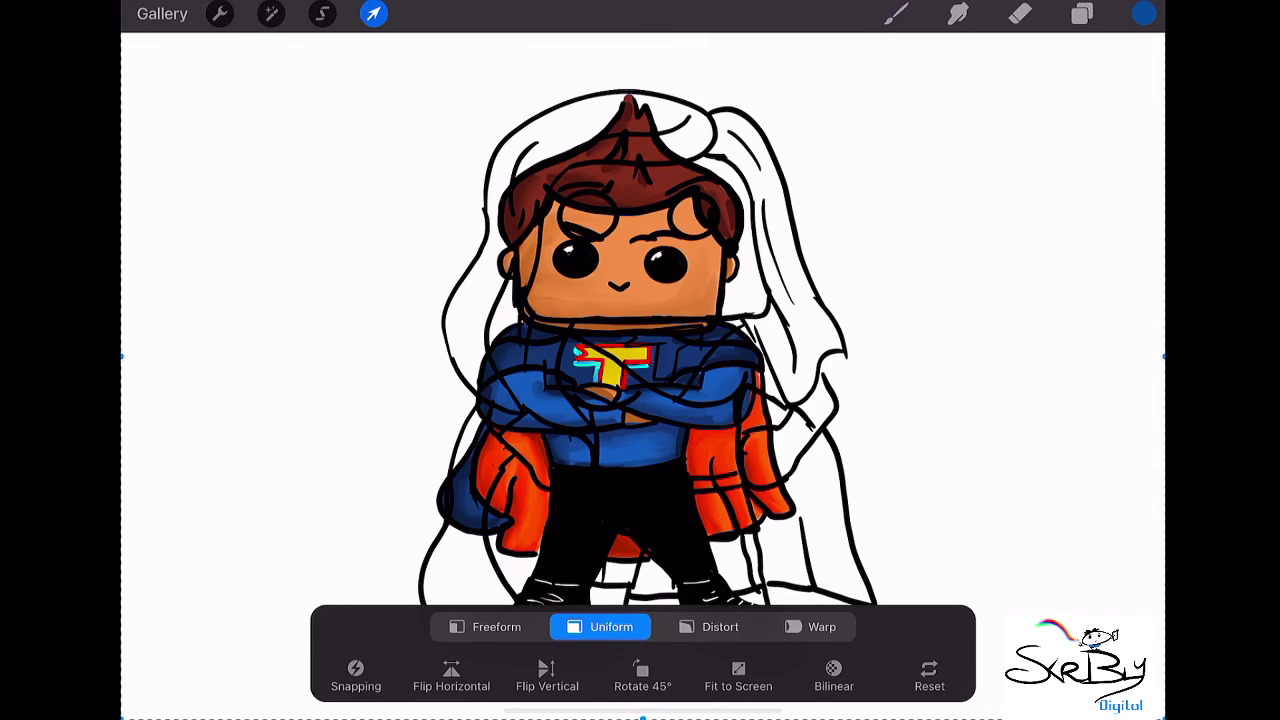
- Move and resize the pasted superhero at the left edge, commit, and sample his suit blue
left_click(373, 13)
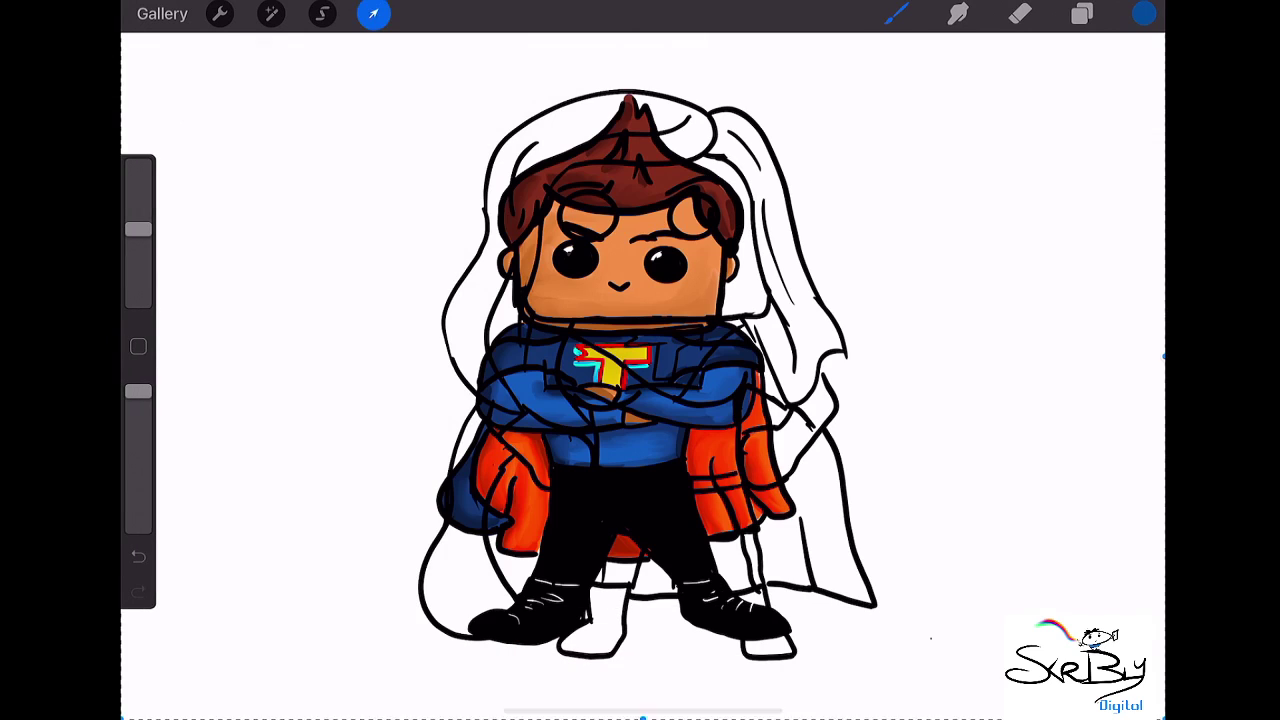
left_click_drag(615, 400, 300, 400)
mouse_move(858, 700)
left_mouse_down()
mouse_move(560, 530)
mouse_move(498, 400)
left_mouse_up()
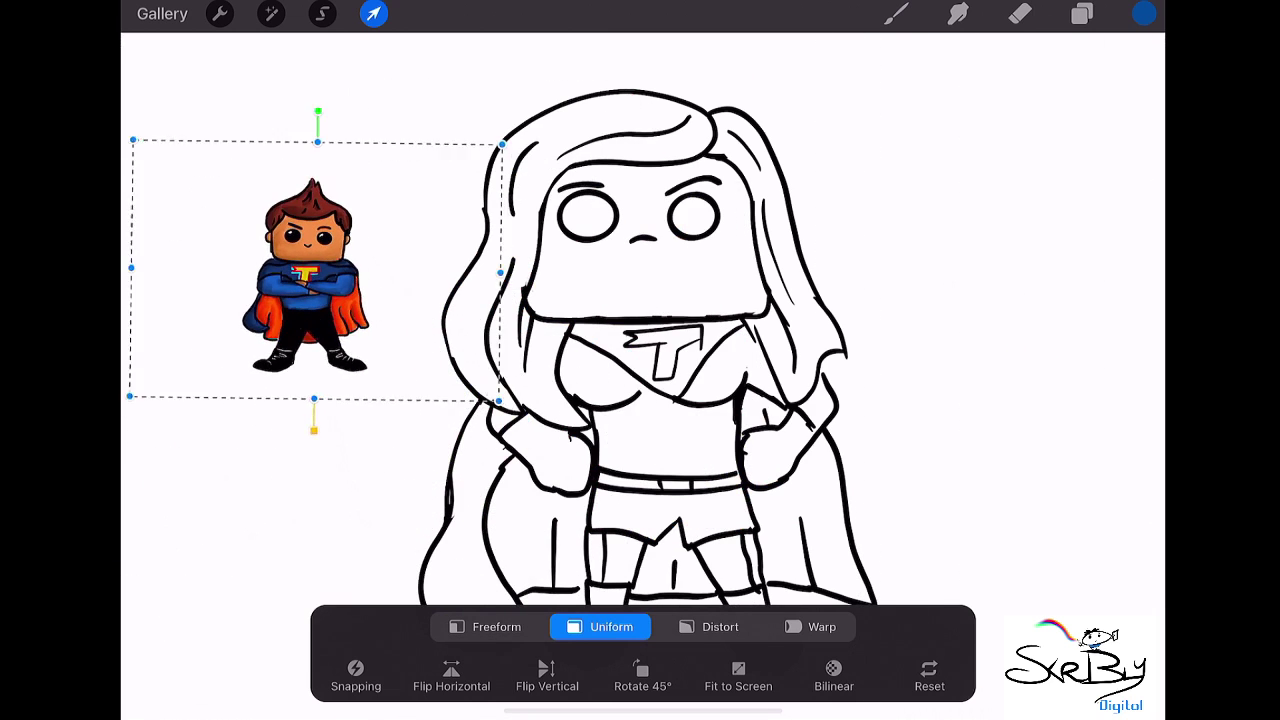
left_click_drag(305, 275, 286, 206)
mouse_move(500, 334)
left_mouse_down()
mouse_move(677, 408)
mouse_move(695, 395)
mouse_move(717, 405)
left_mouse_up()
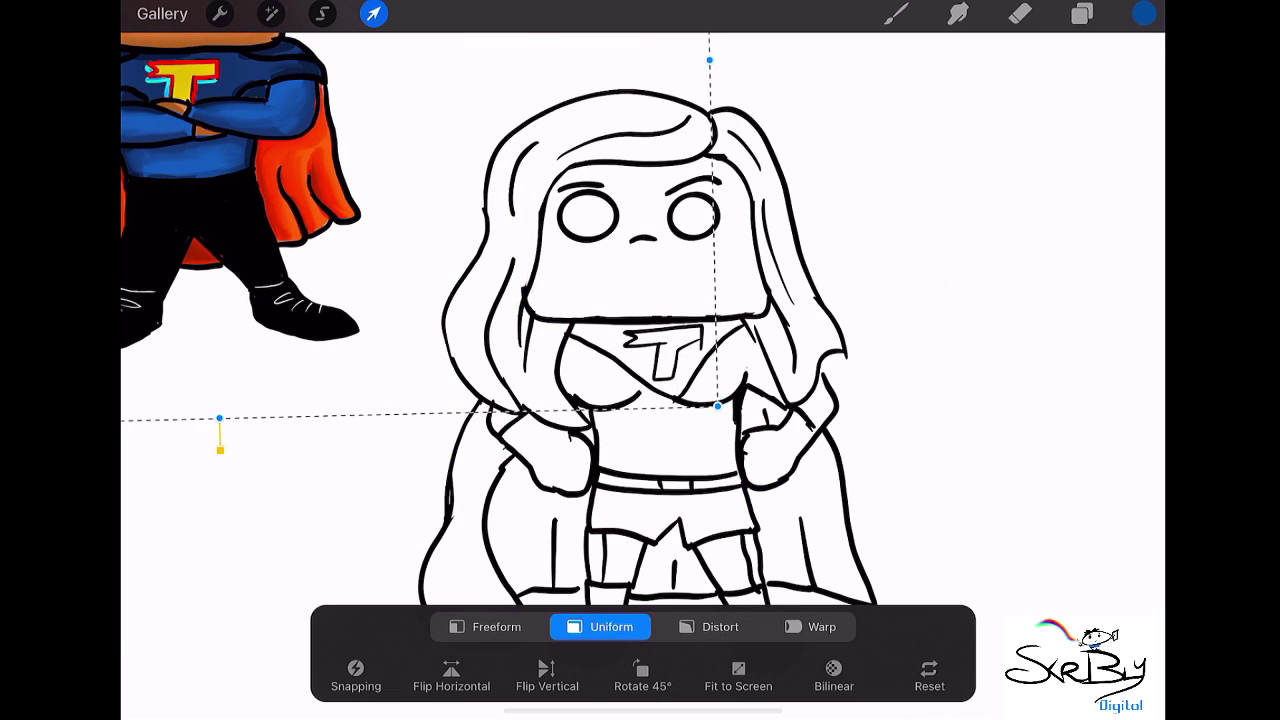
left_click(895, 13)
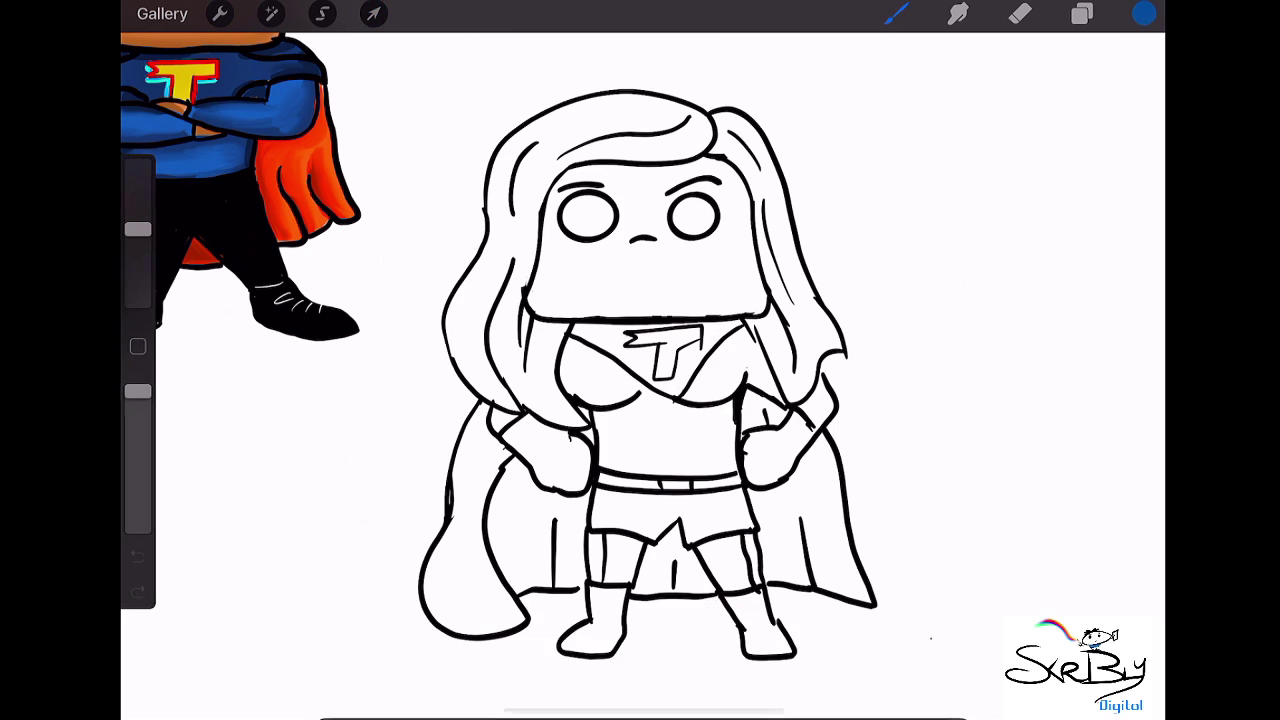
left_click(288, 82)
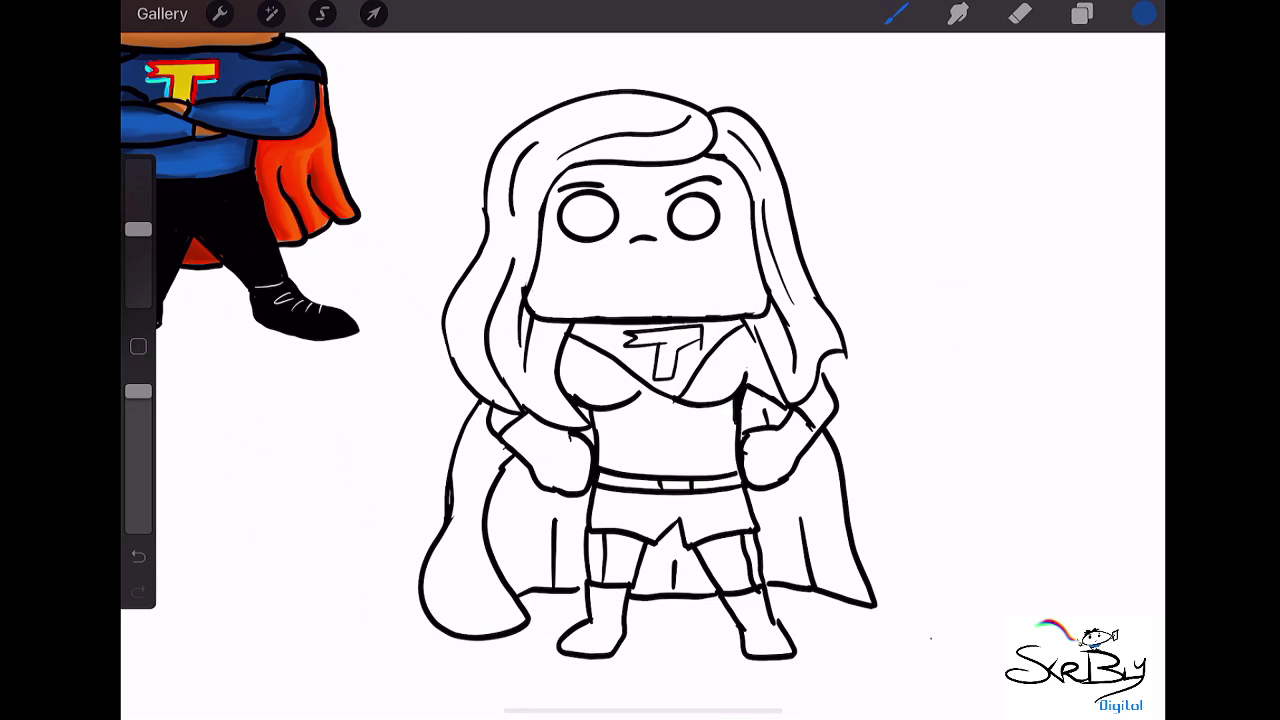
- Paint the heroine's chest blue, adjusting brush size and undoing stray QuickShapes
left_click_drag(732, 372, 682, 414)
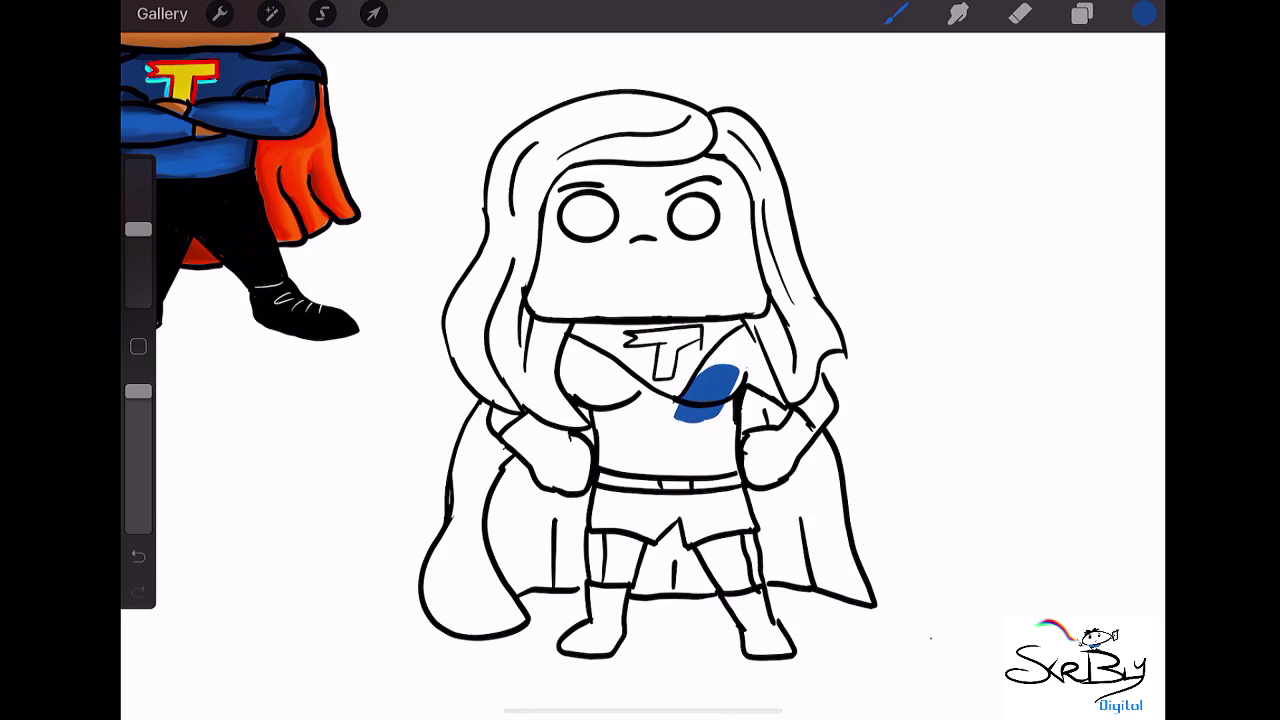
mouse_move(702, 372)
left_mouse_down()
mouse_move(746, 334)
mouse_move(688, 388)
left_mouse_up()
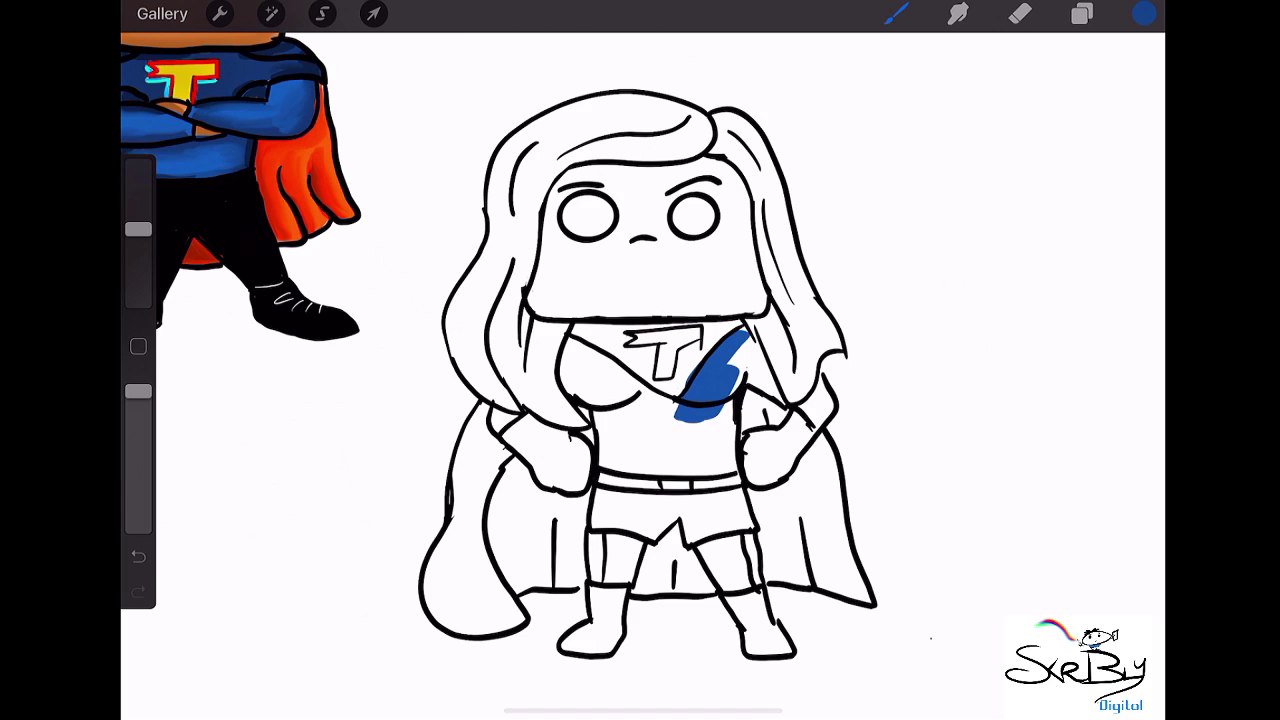
left_click_drag(138, 229, 138, 271)
mouse_move(740, 356)
left_mouse_down()
mouse_move(736, 394)
mouse_move(742, 282)
left_mouse_up()
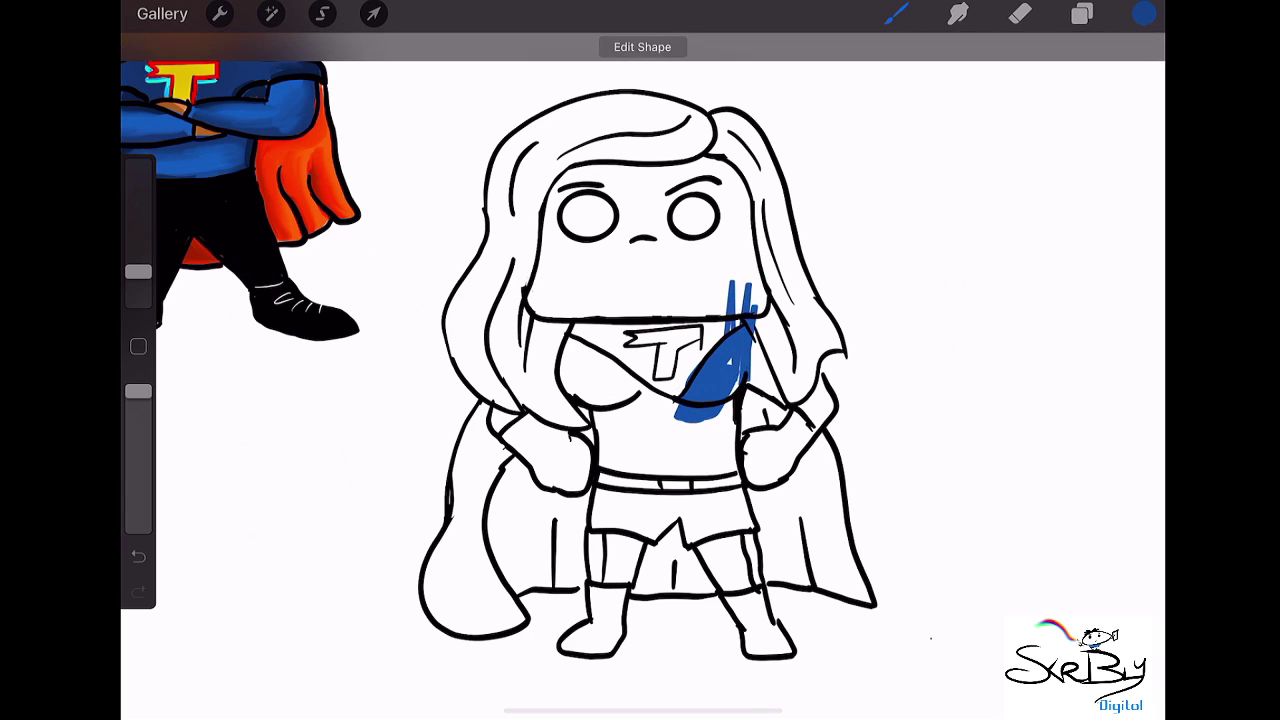
key("ctrl+z")
left_click(896, 13)
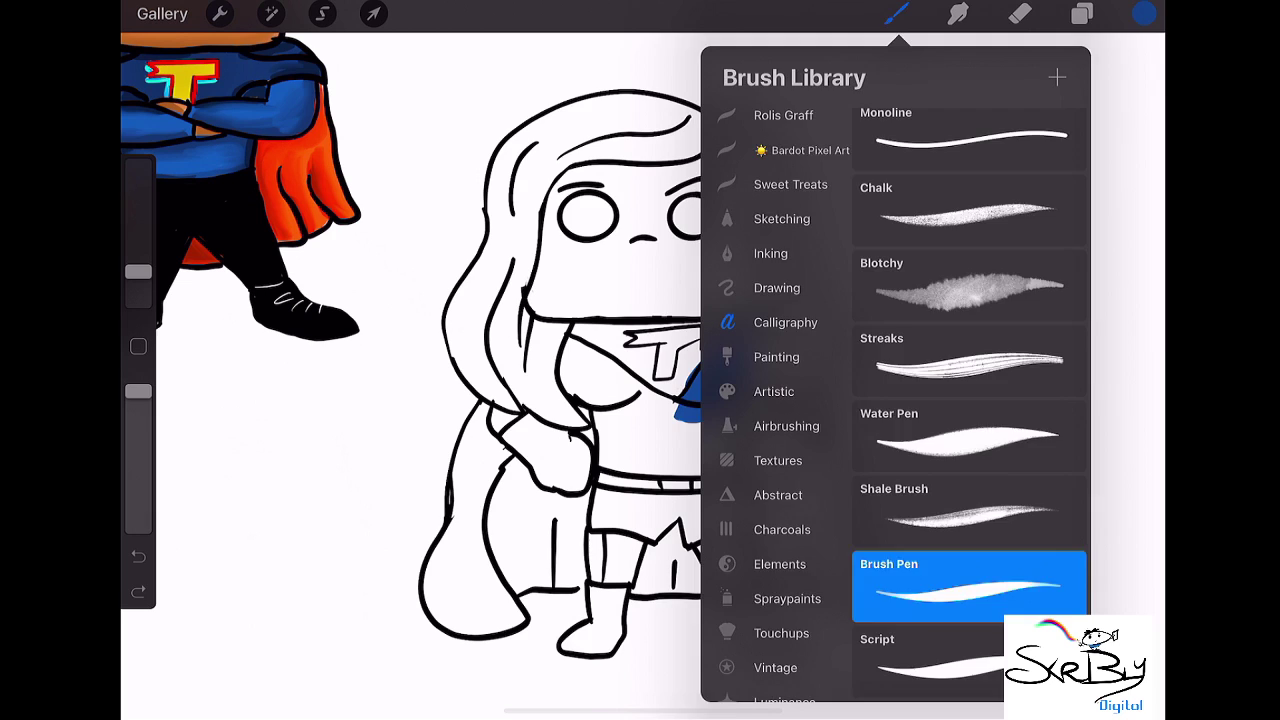
left_click(931, 637)
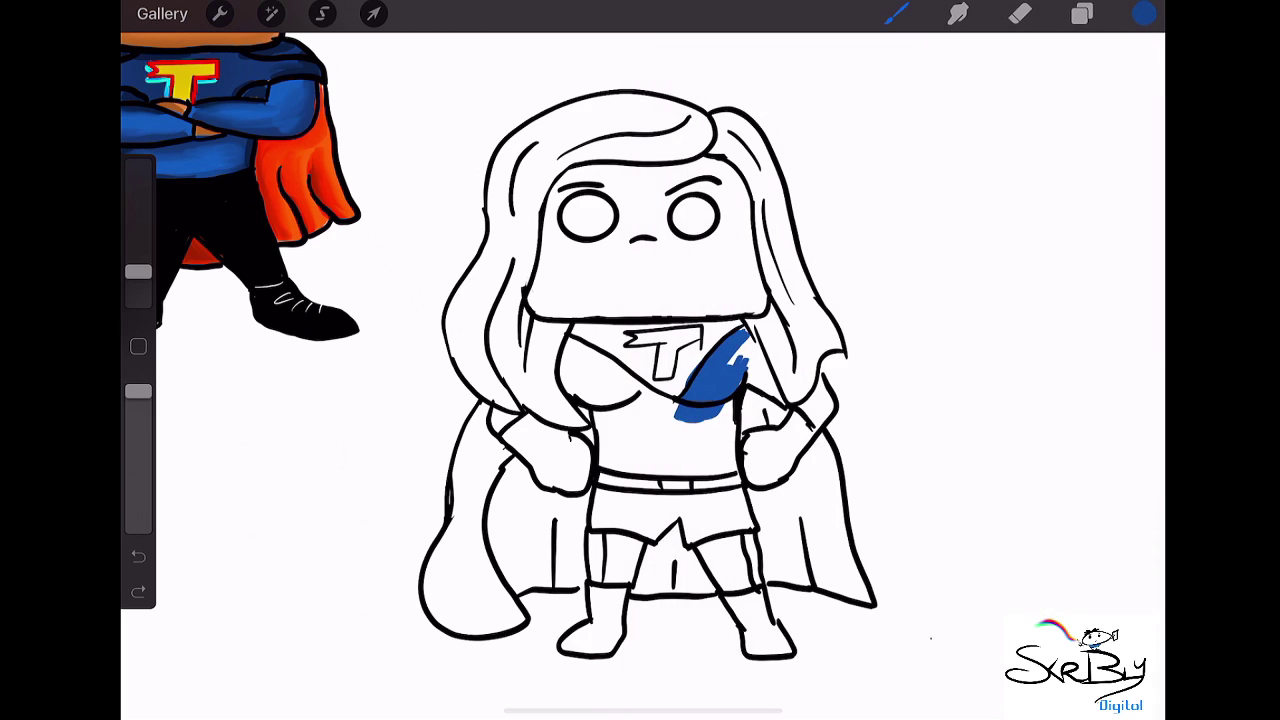
left_click_drag(744, 352, 750, 340)
left_click_drag(645, 325, 852, 372)
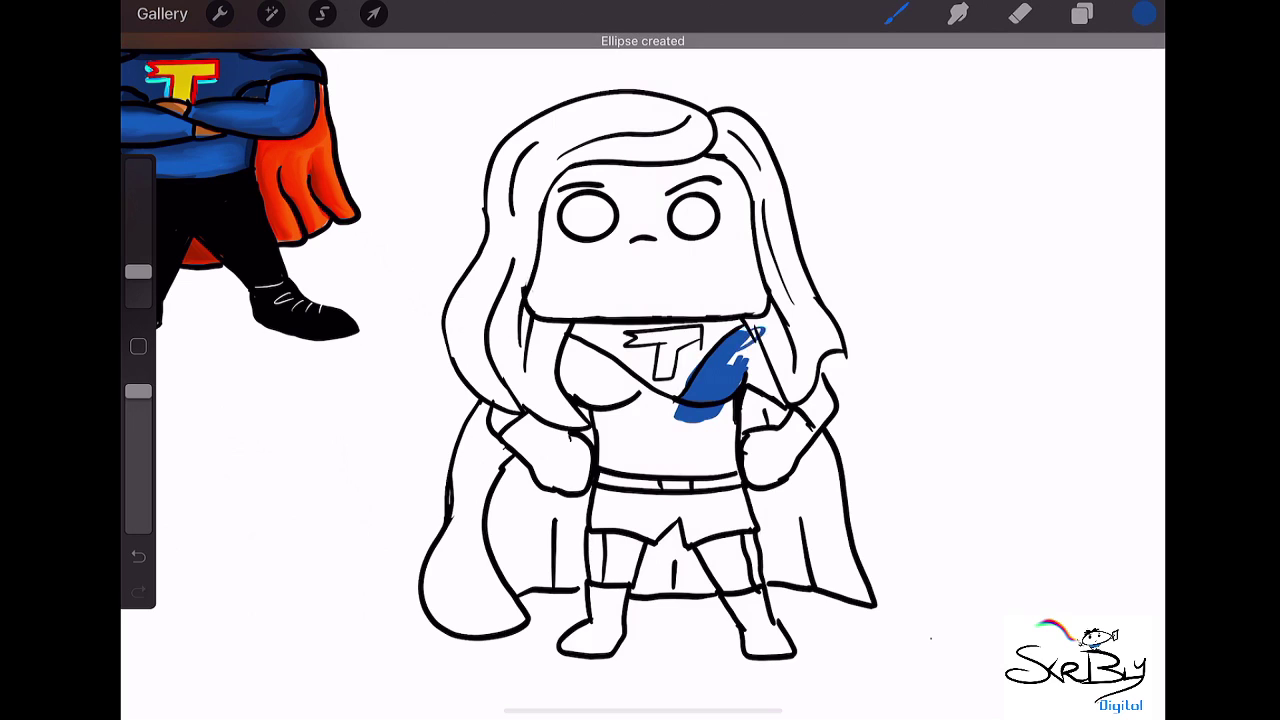
key("ctrl+z")
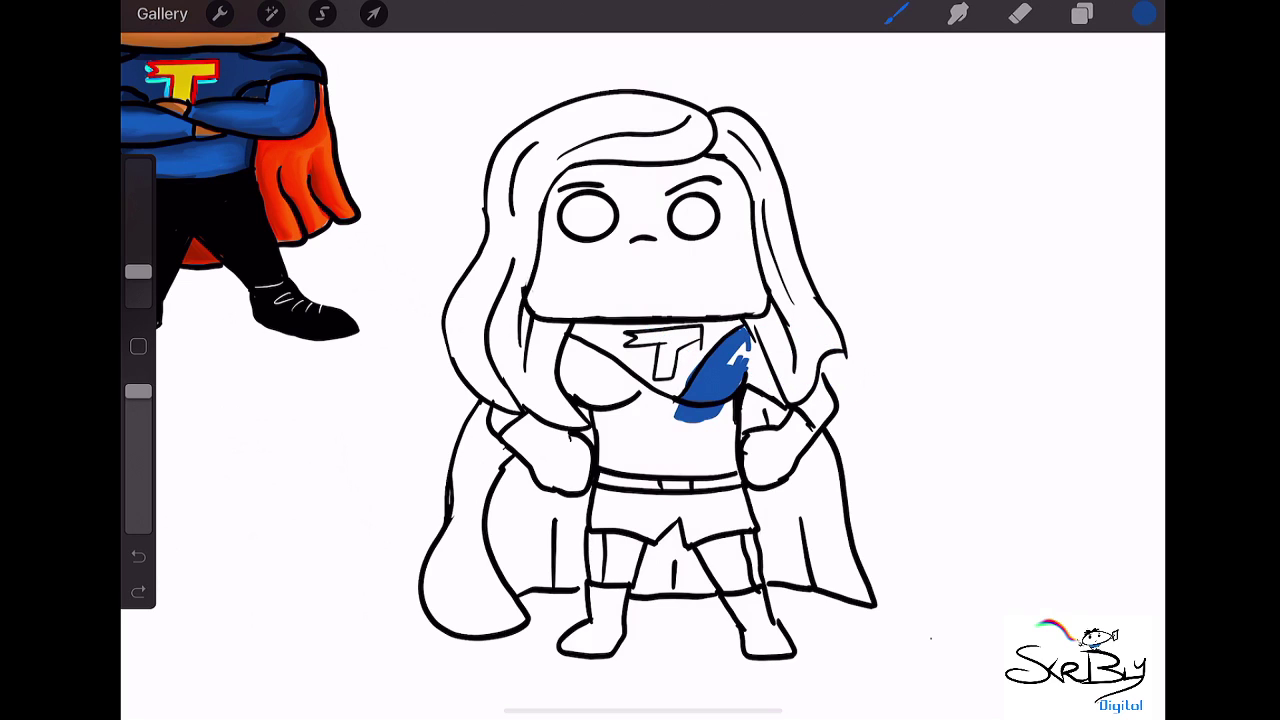
left_click_drag(736, 364, 742, 346)
left_click_drag(138, 271, 138, 248)
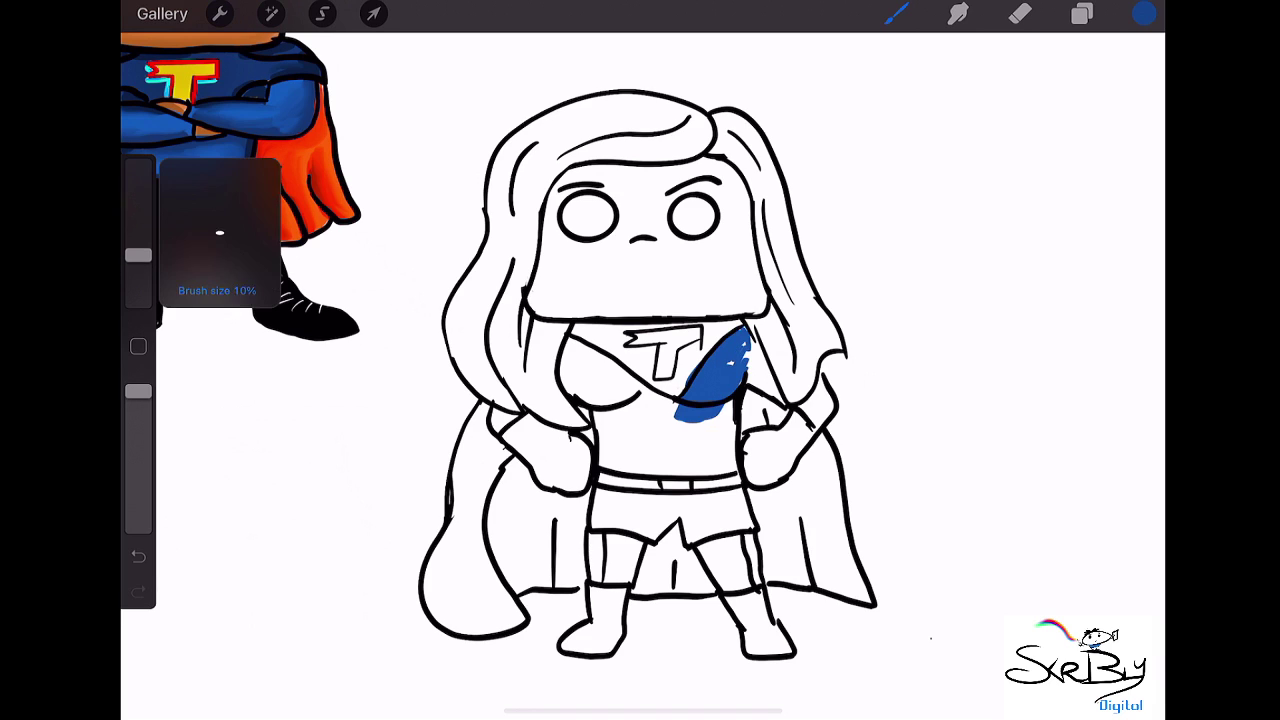
mouse_move(748, 368)
left_mouse_down()
mouse_move(750, 344)
mouse_move(750, 376)
mouse_move(776, 392)
mouse_move(744, 340)
mouse_move(780, 397)
mouse_move(760, 368)
left_mouse_up()
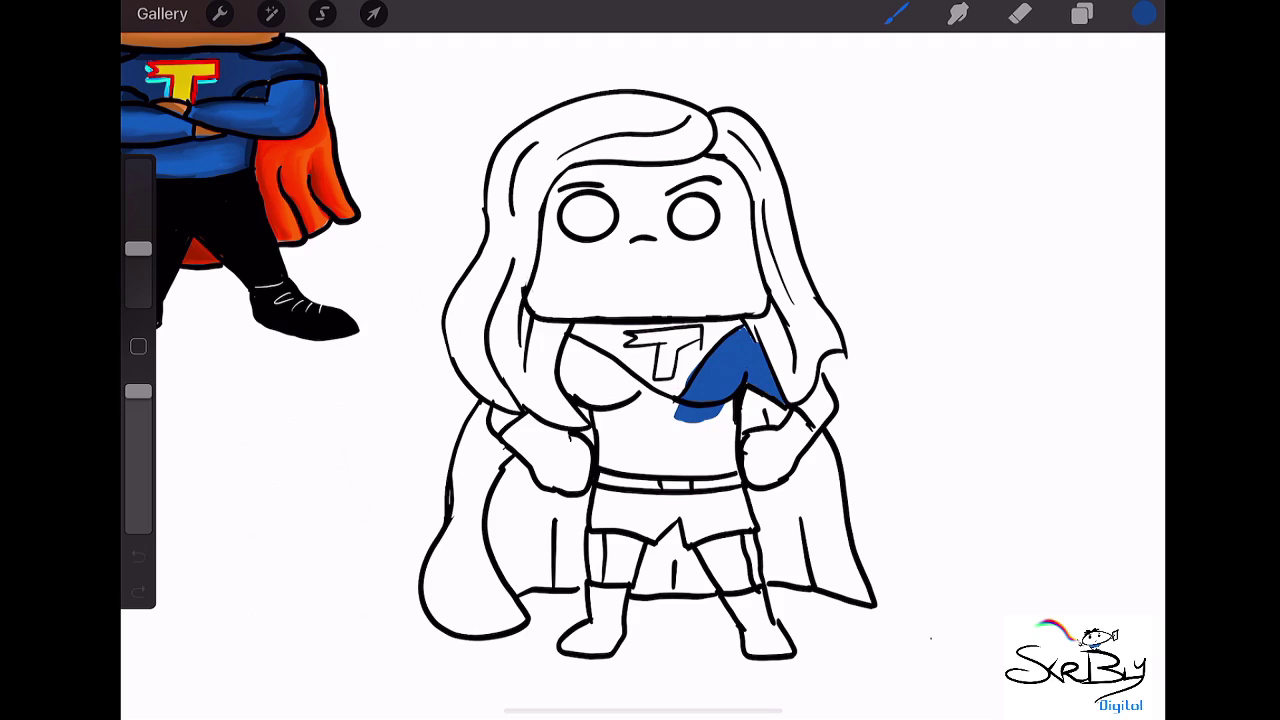
- Fill the left shoulder, left chest and torso above the belt blue
left_click_drag(491, 426, 517, 414)
left_click_drag(501, 419, 515, 410)
mouse_move(600, 390)
left_mouse_down()
mouse_move(566, 344)
mouse_move(583, 397)
mouse_move(640, 384)
mouse_move(598, 394)
left_mouse_up()
mouse_move(606, 376)
left_mouse_down()
mouse_move(580, 346)
mouse_move(650, 400)
left_mouse_up()
left_click_drag(634, 402, 660, 412)
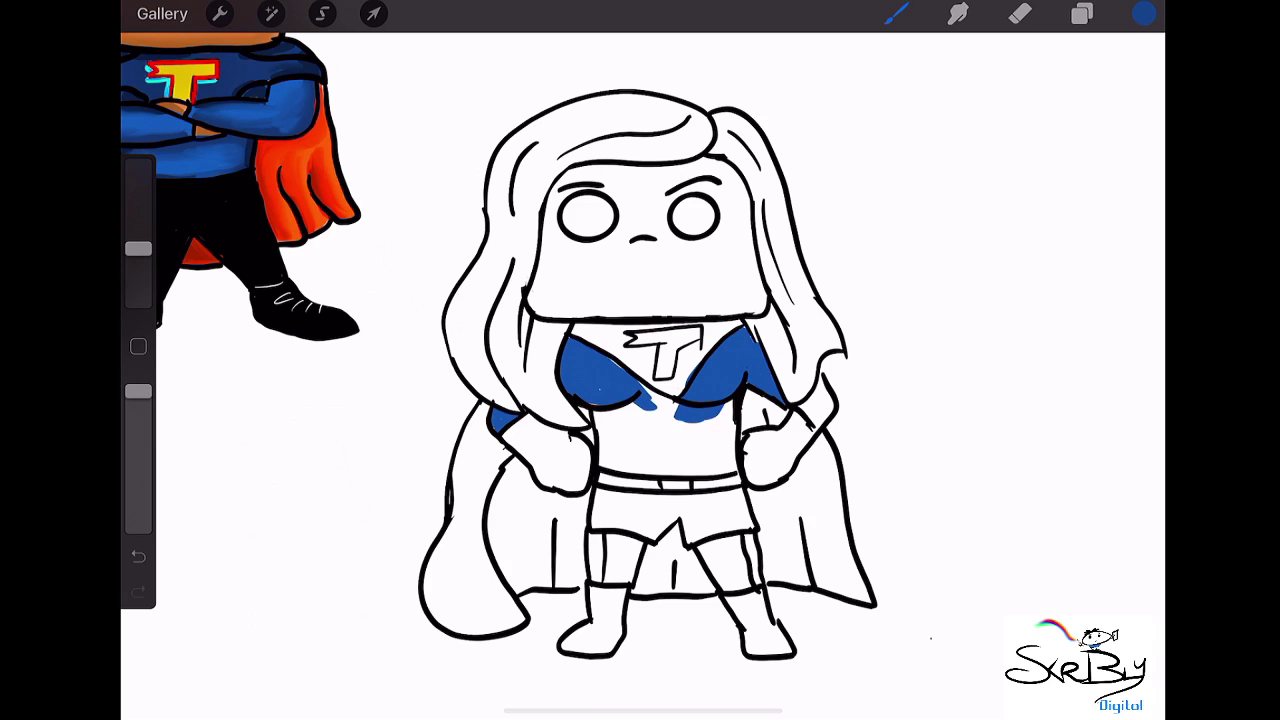
mouse_move(608, 358)
left_mouse_down()
mouse_move(676, 416)
mouse_move(678, 392)
mouse_move(644, 438)
mouse_move(626, 442)
mouse_move(596, 417)
mouse_move(606, 468)
mouse_move(652, 440)
mouse_move(618, 452)
mouse_move(700, 465)
left_mouse_up()
mouse_move(690, 415)
left_mouse_down()
mouse_move(730, 460)
mouse_move(652, 474)
mouse_move(704, 476)
mouse_move(660, 465)
left_mouse_up()
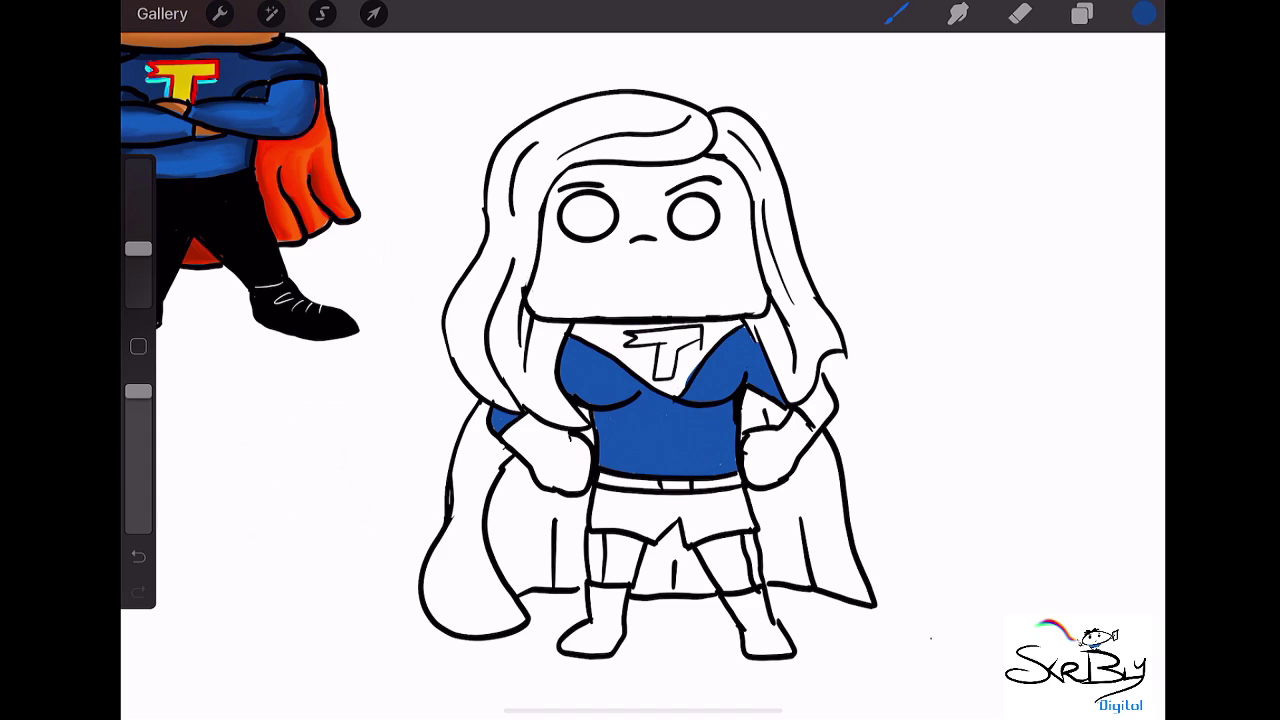
- Paint the right shoulder and both shorts legs blue, then open Layers
mouse_move(804, 404)
left_mouse_down()
mouse_move(822, 400)
mouse_move(802, 408)
mouse_move(824, 380)
mouse_move(814, 430)
mouse_move(820, 402)
left_mouse_up()
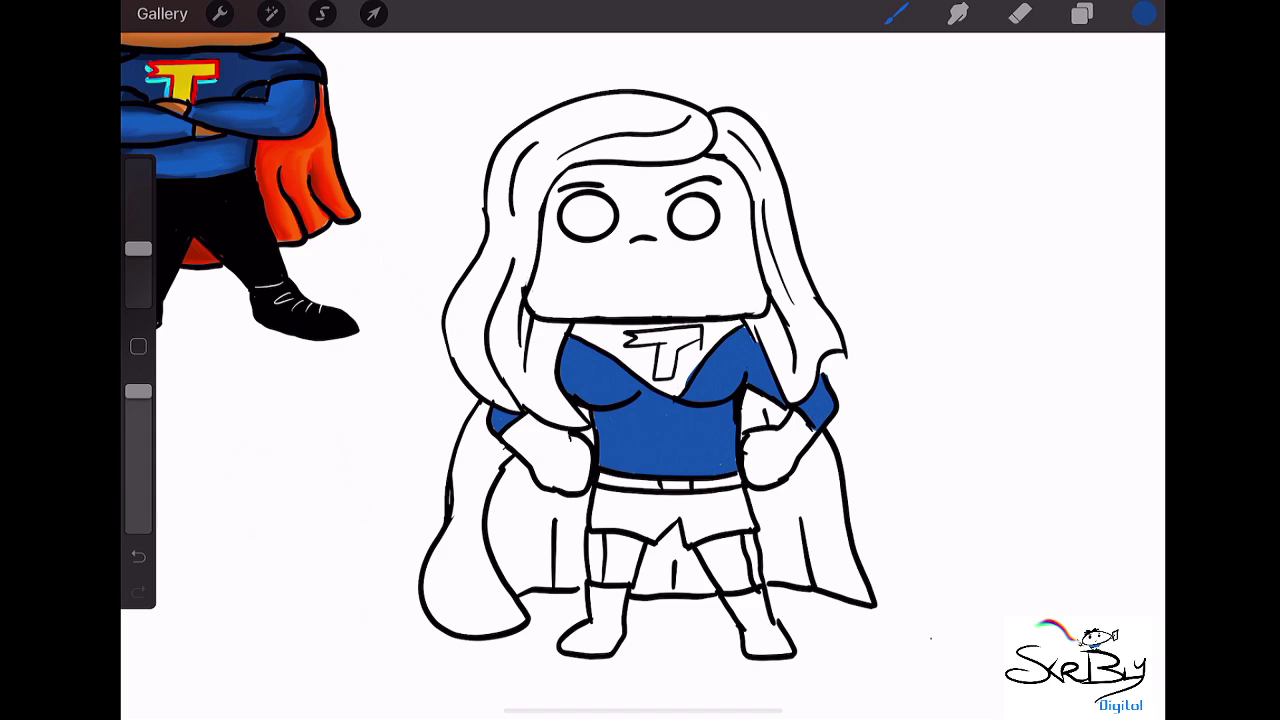
mouse_move(618, 536)
left_mouse_down()
mouse_move(614, 582)
mouse_move(626, 582)
left_mouse_up()
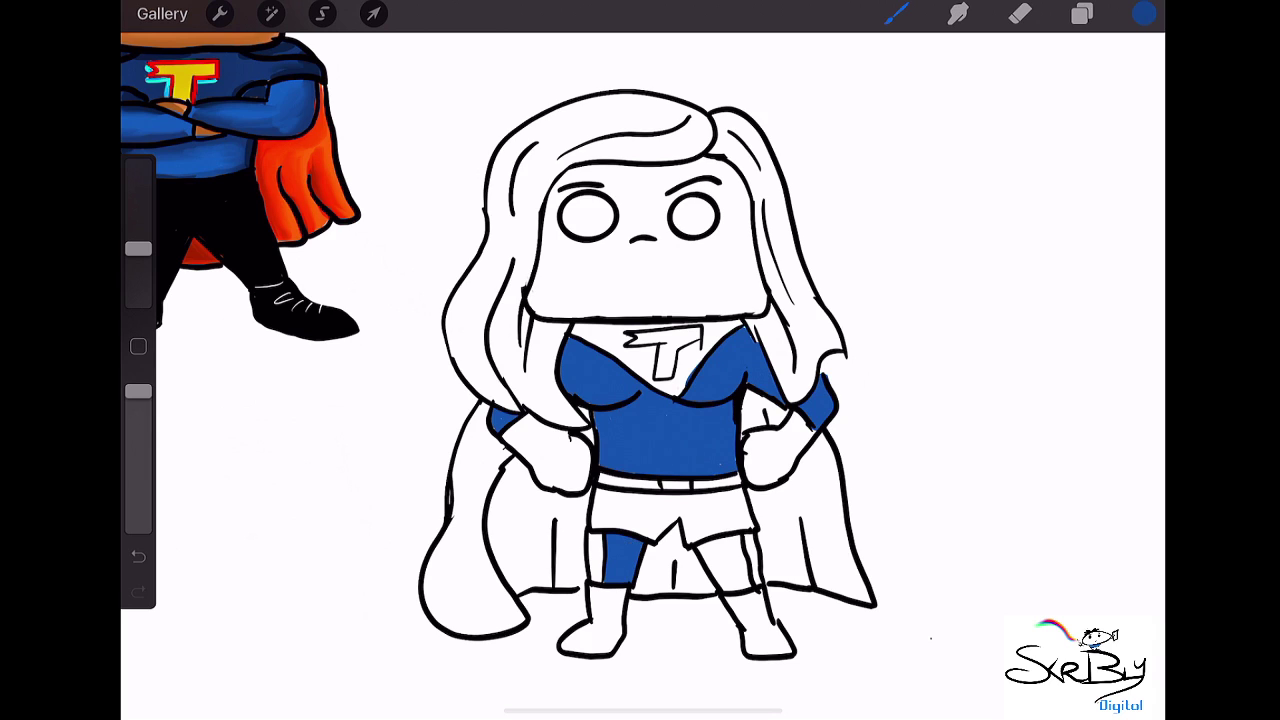
mouse_move(700, 548)
left_mouse_down()
mouse_move(734, 540)
mouse_move(744, 588)
mouse_move(704, 552)
left_mouse_up()
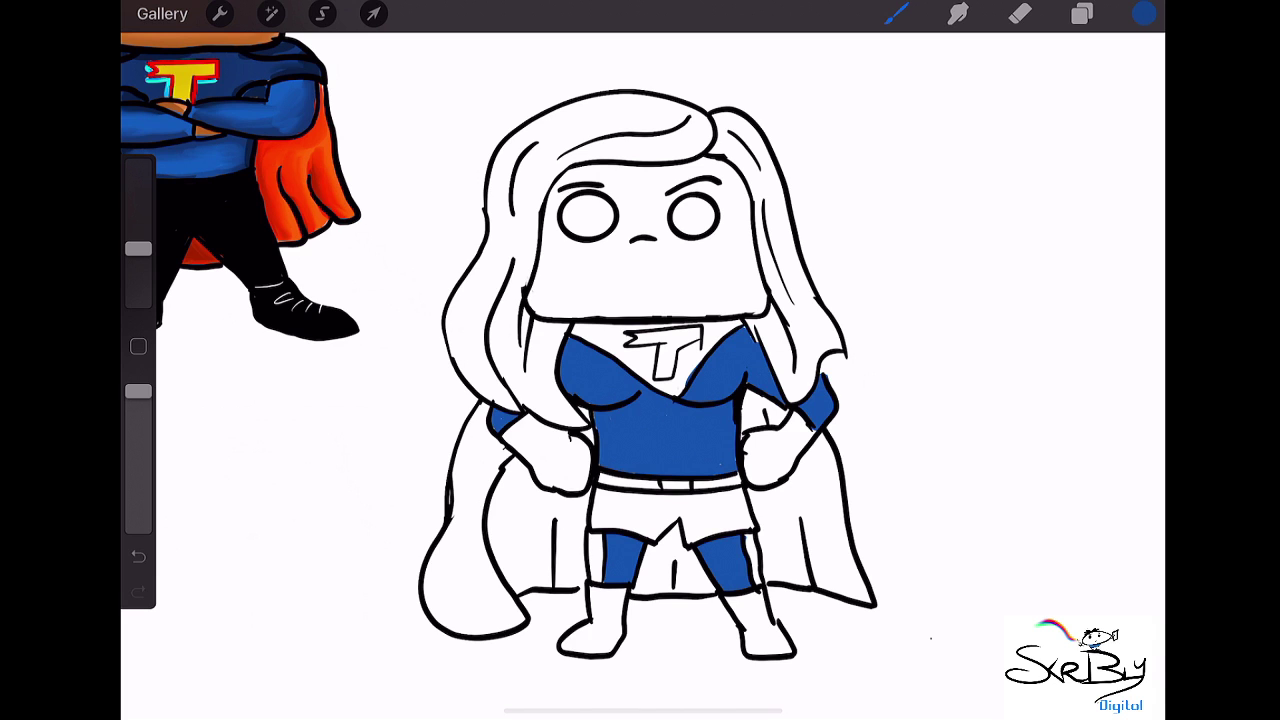
left_click(271, 13)
left_click(1082, 13)
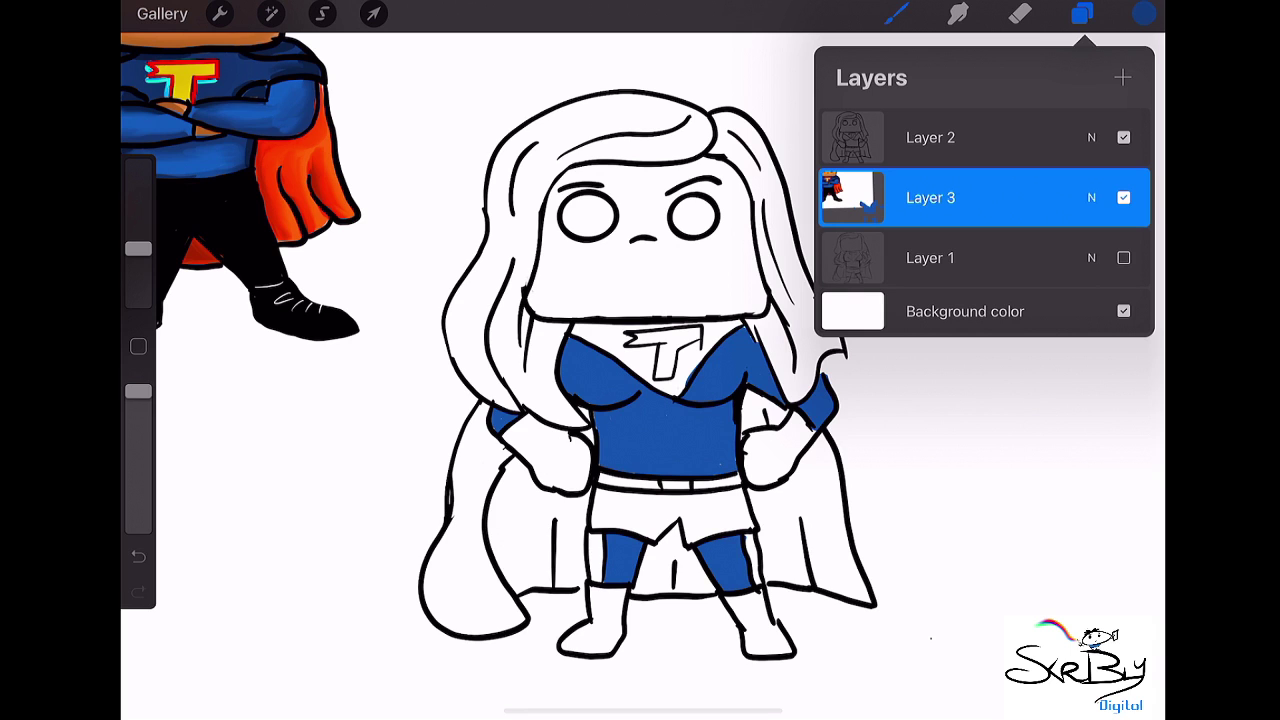
- Add a new layer and undo the blue fills on the torso
left_click(1122, 77)
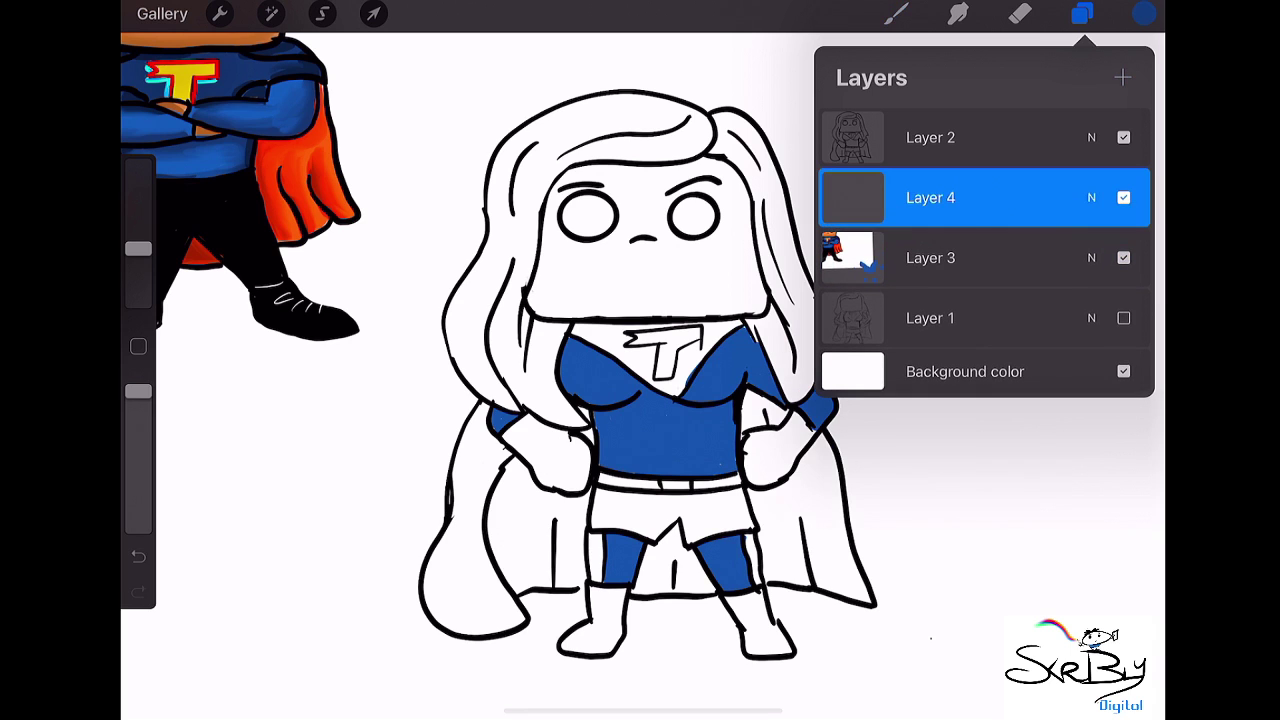
left_click(1082, 13)
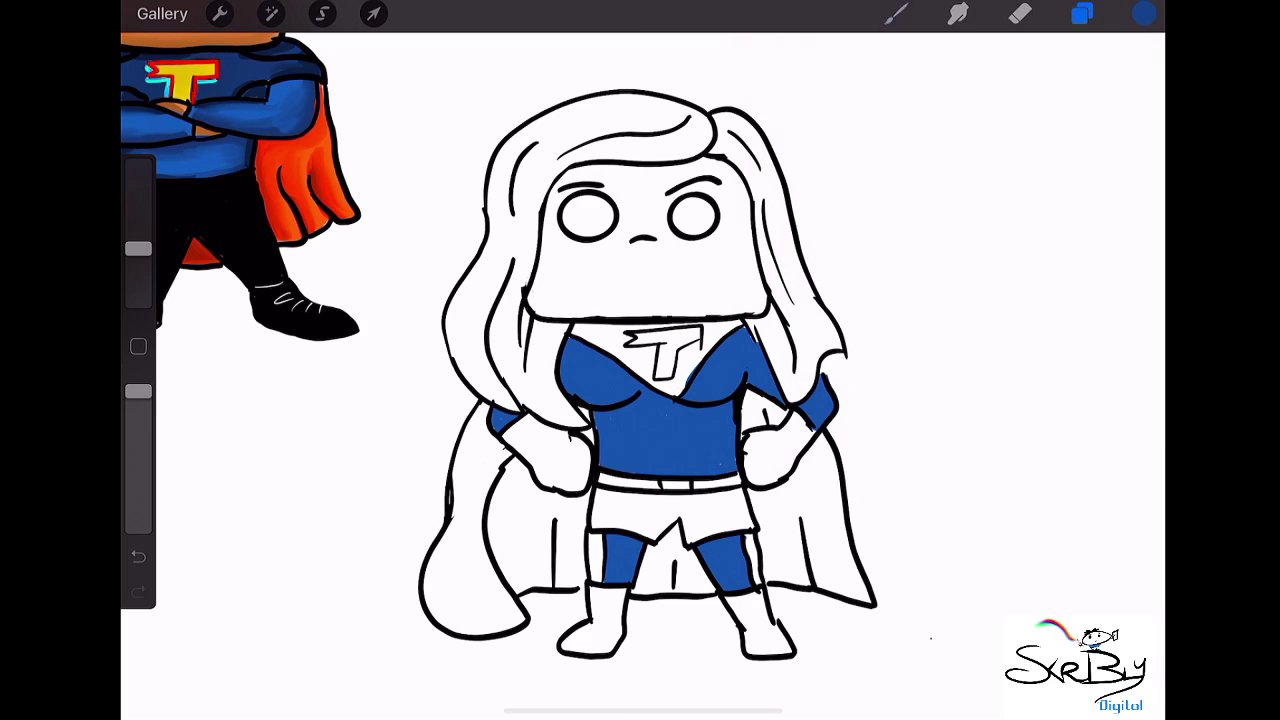
key("ctrl+z")
key("ctrl+z")
key("ctrl+z")
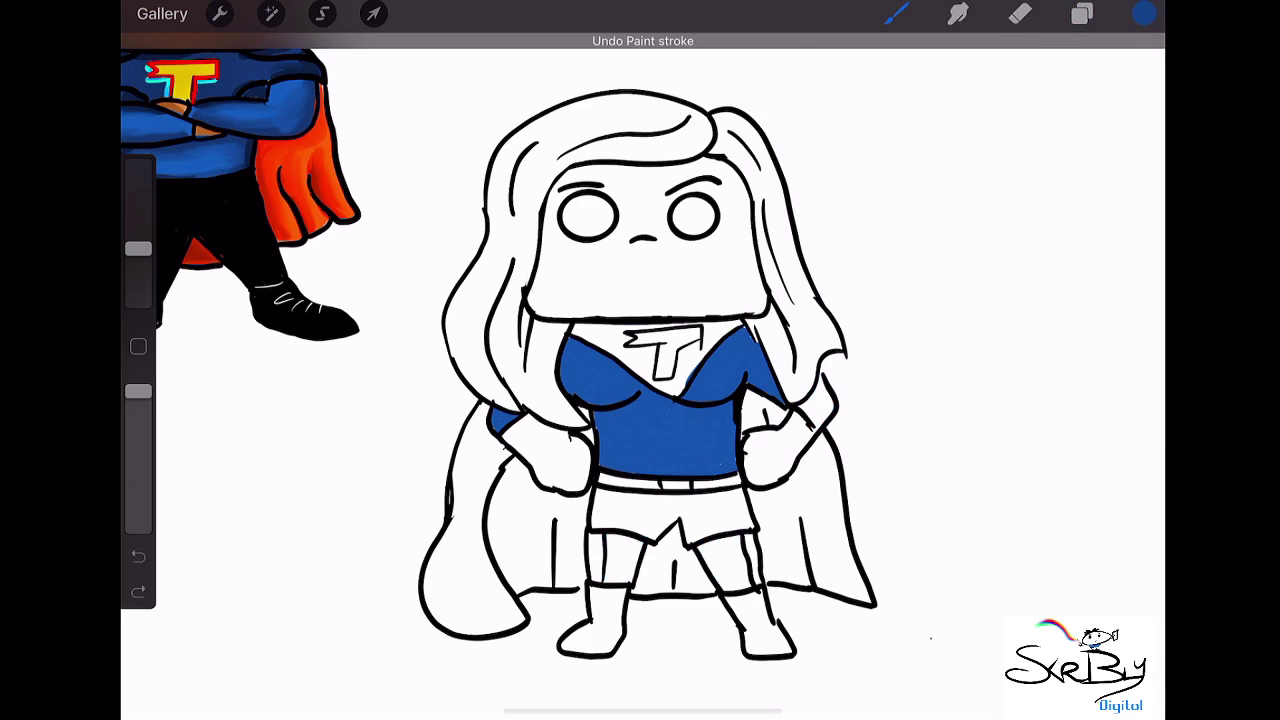
key("ctrl+z")
key("ctrl+z")
key("ctrl+z")
key("ctrl+z")
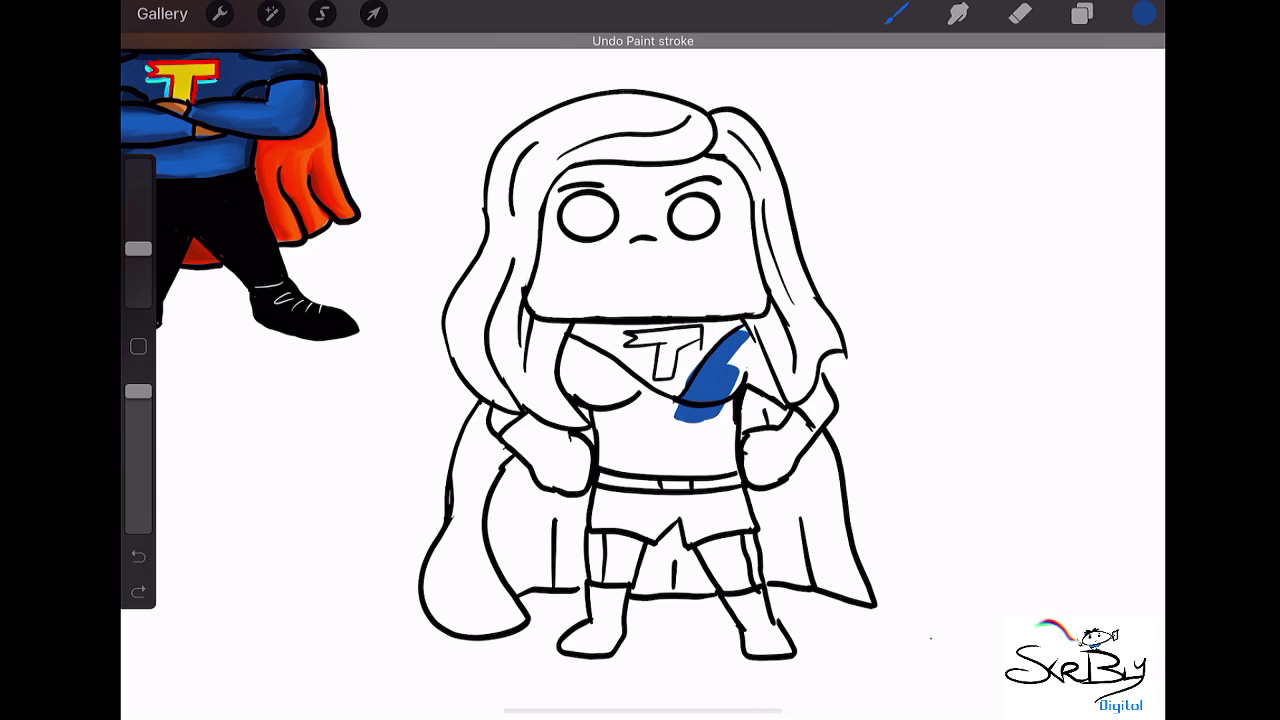
key("ctrl+z")
- Freehand-select the reference hero's T emblem, copy it to its own layer, and add another layer
left_click(322, 13)
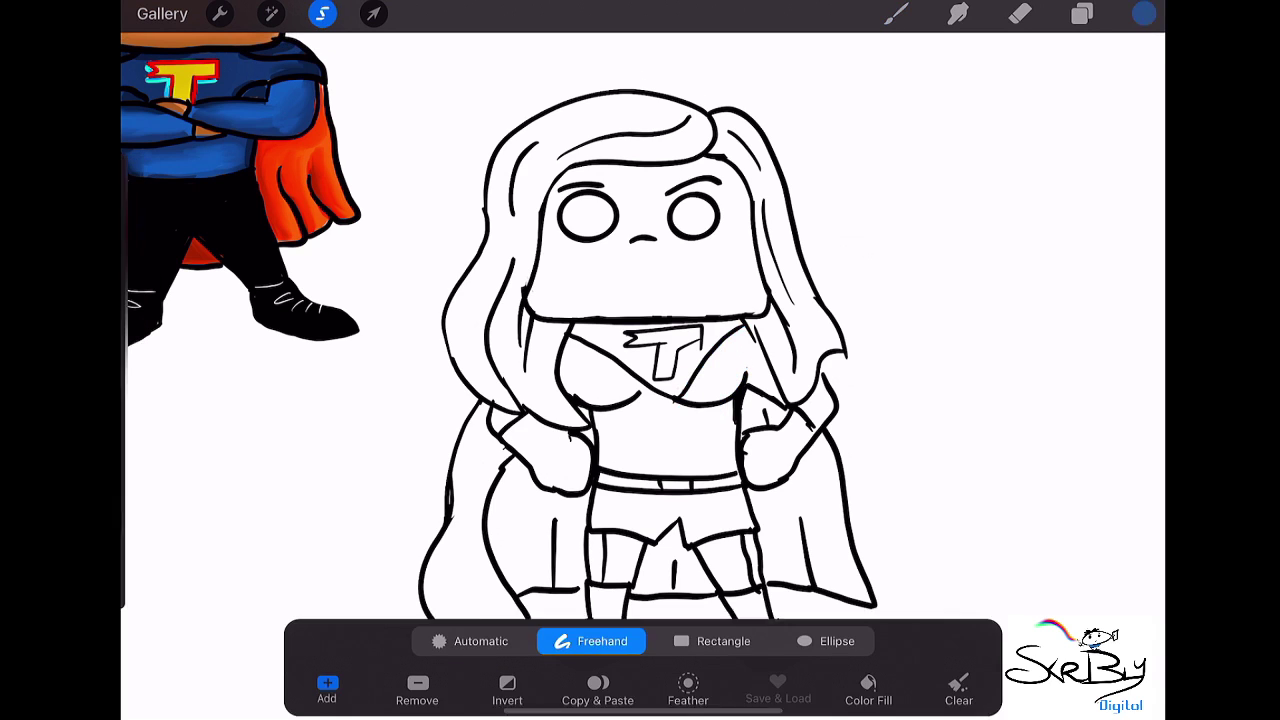
left_click_drag(143, 64, 138, 70)
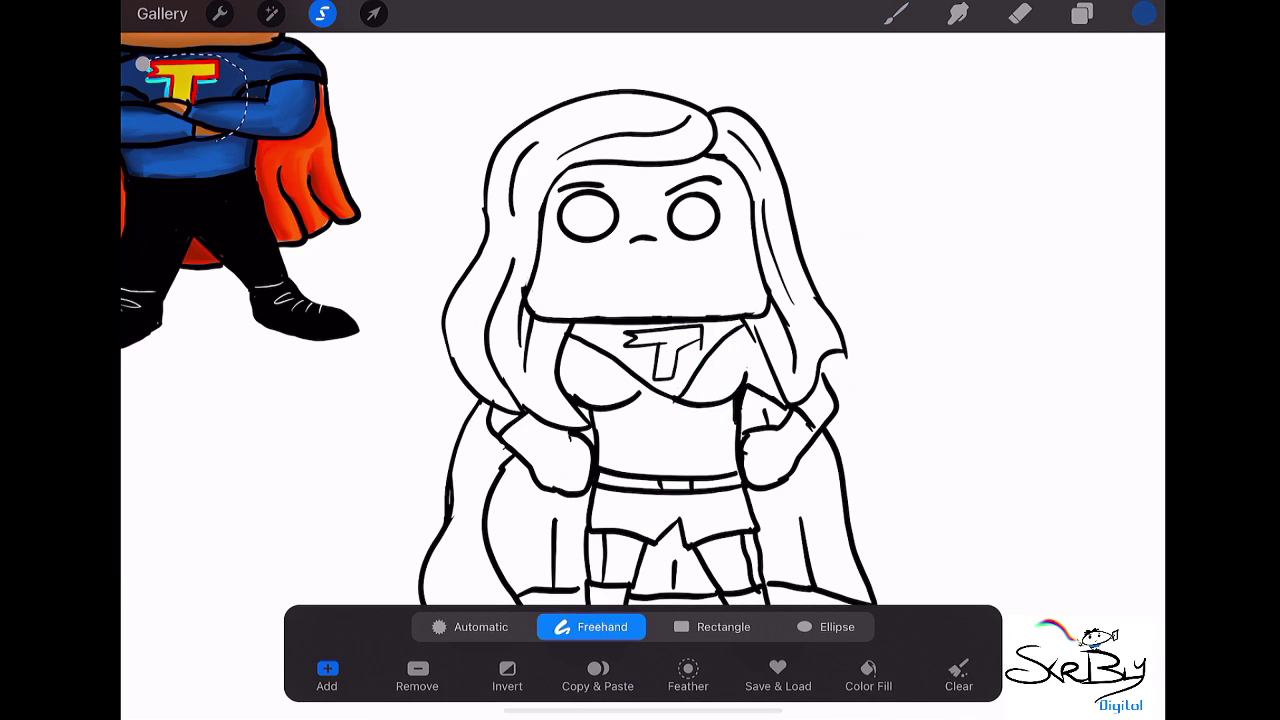
left_click(597, 668)
left_click(1082, 13)
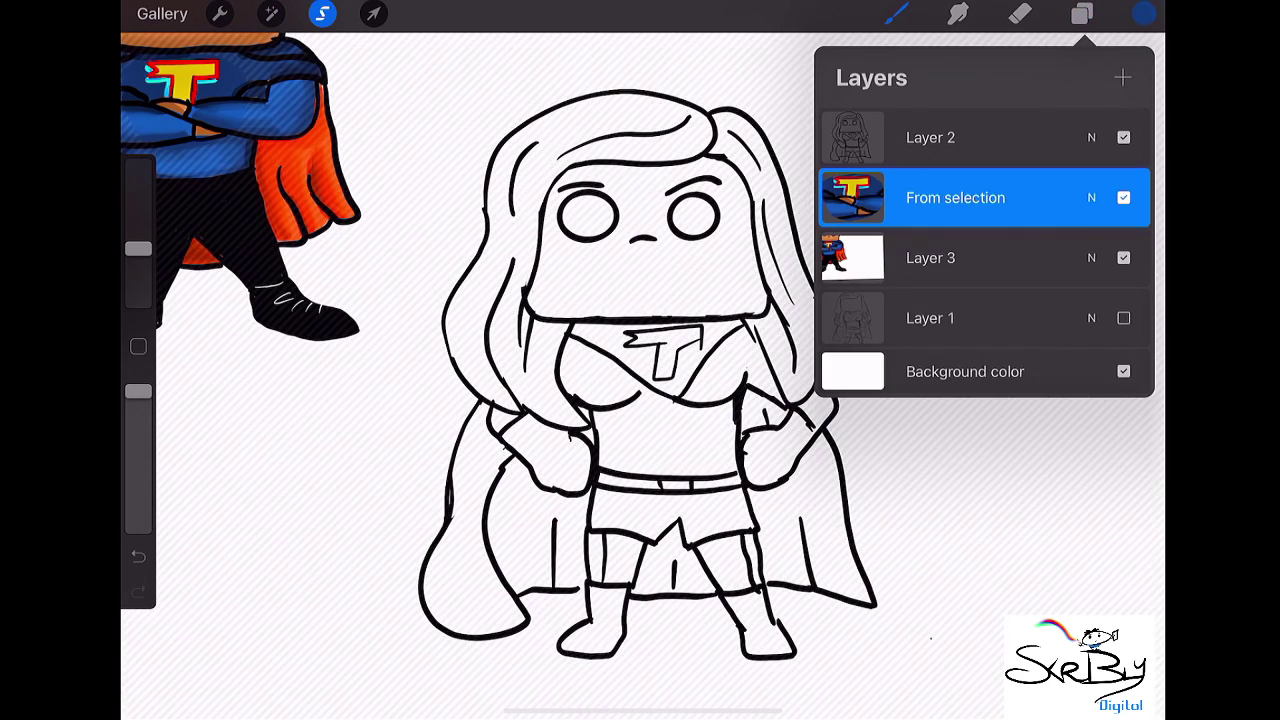
left_click(1122, 77)
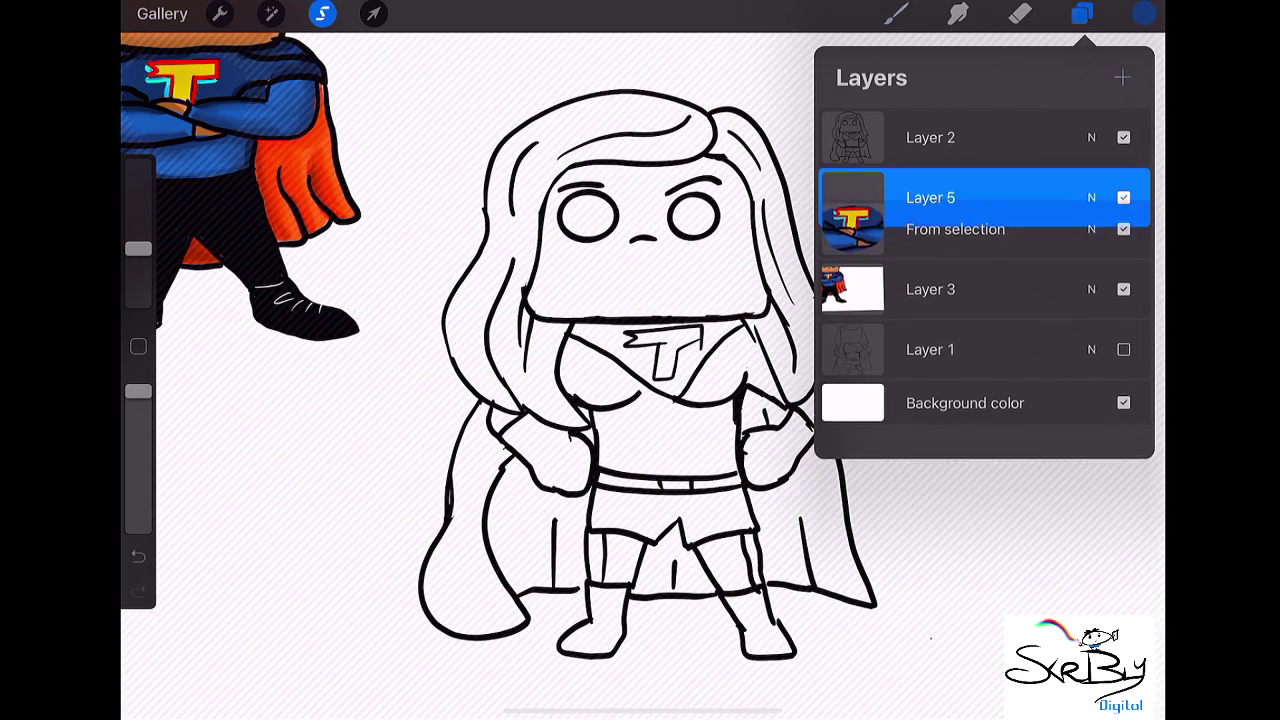
left_click(895, 13)
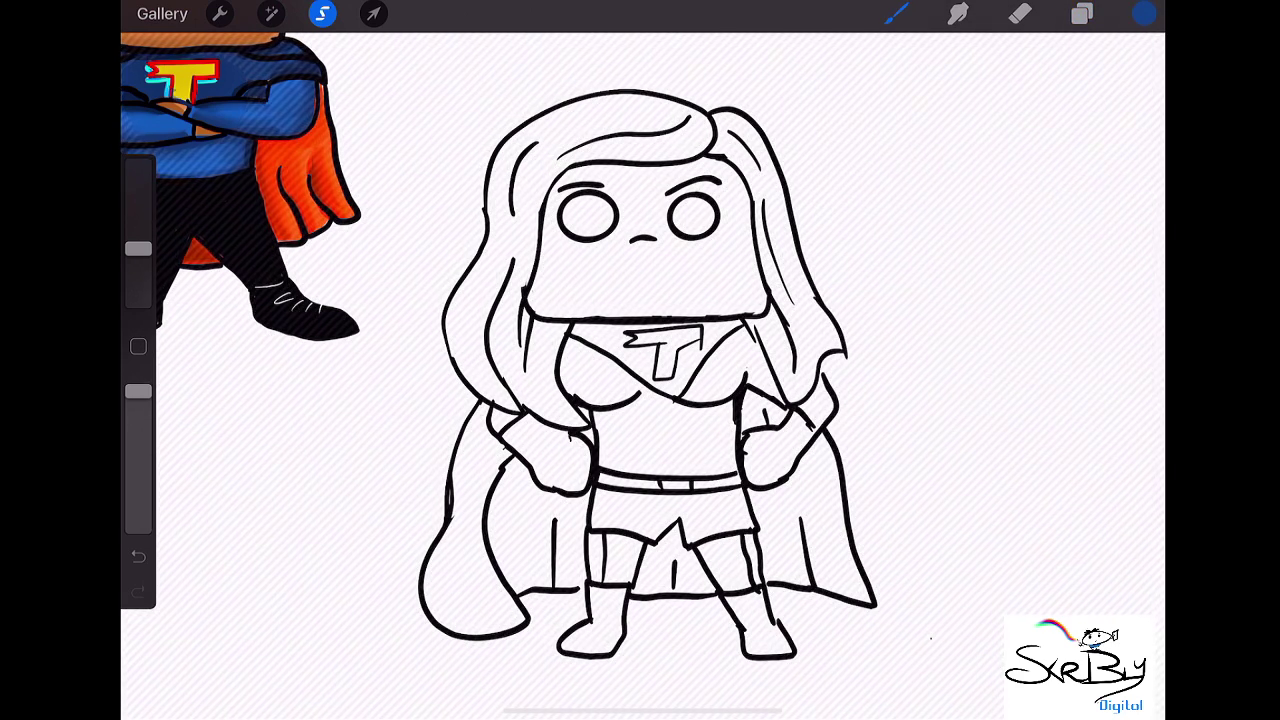
- Shrink the copied T emblem and move it onto the girl's chest
left_click(373, 13)
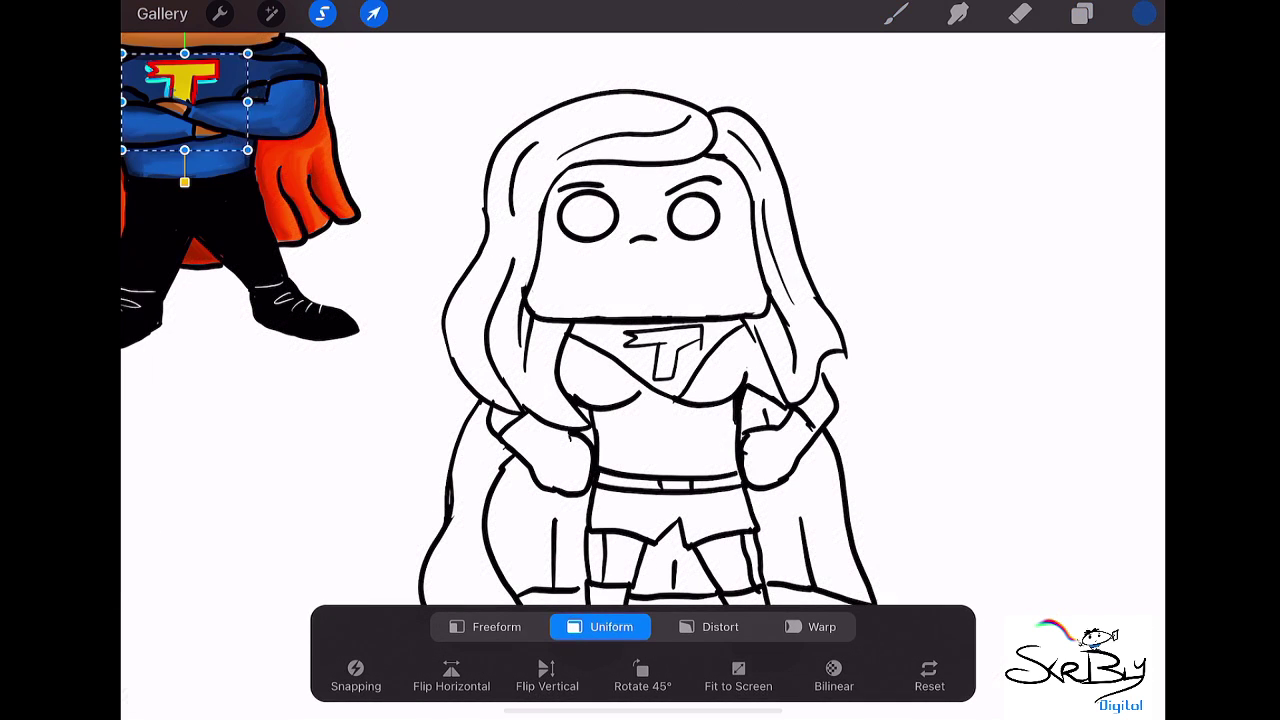
left_click_drag(397, 343, 277, 172)
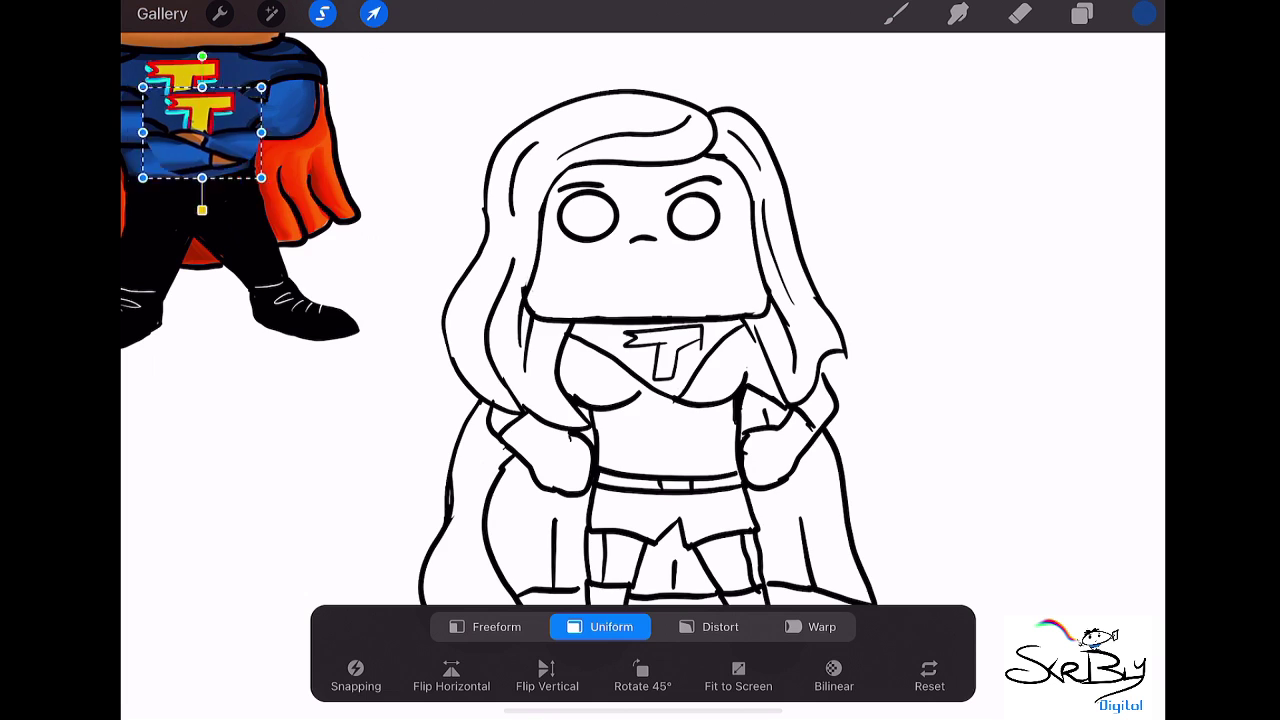
mouse_move(199, 112)
left_mouse_down()
mouse_move(625, 395)
mouse_move(667, 367)
left_mouse_up()
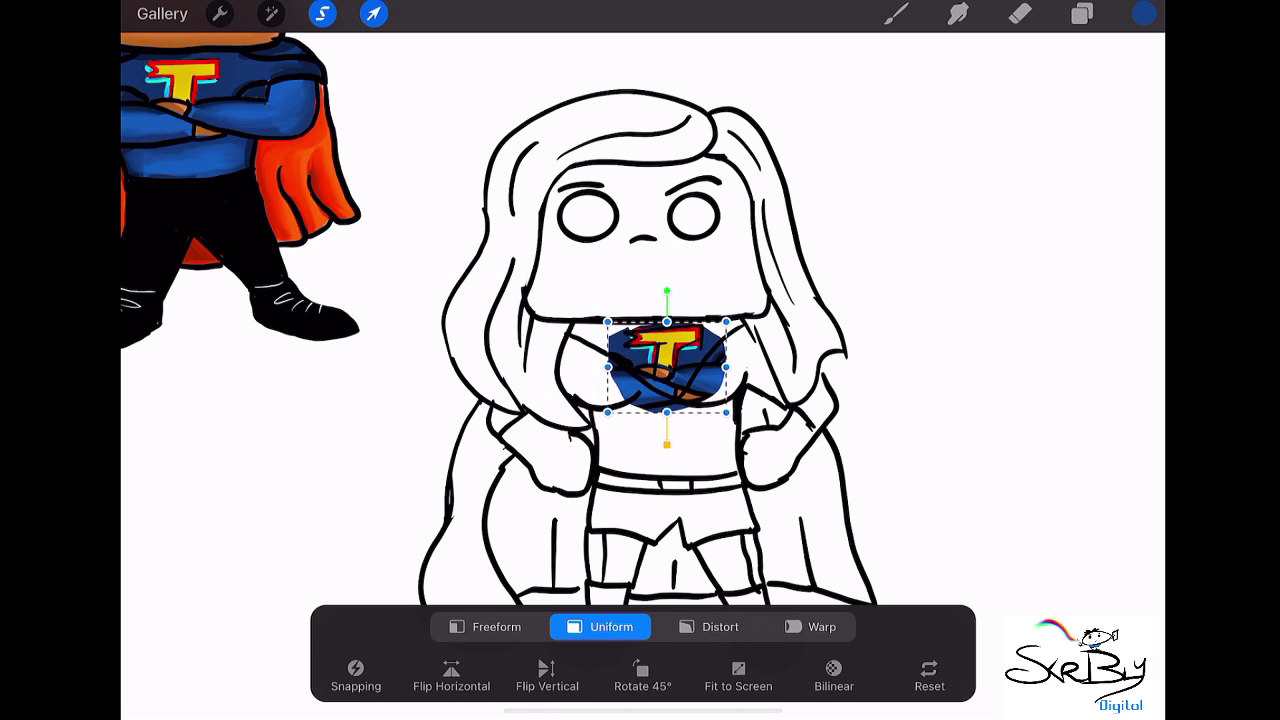
left_click(1082, 13)
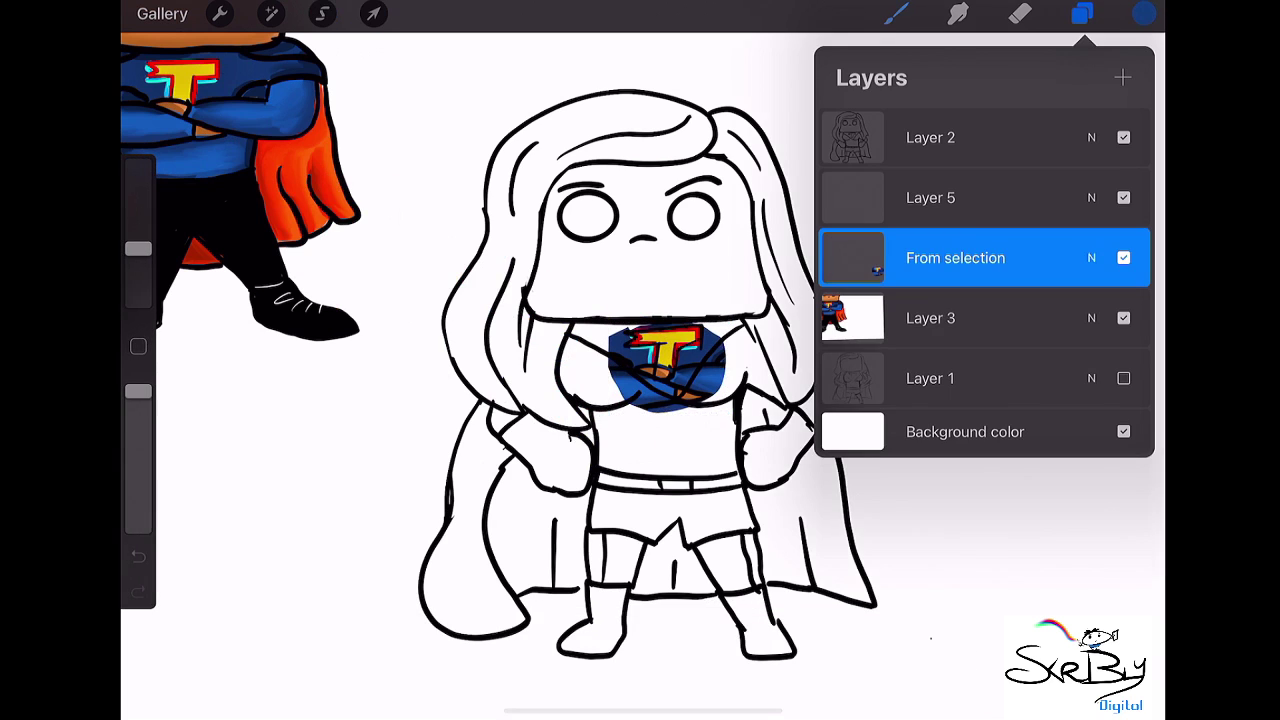
scroll(640, 370, "up", 5)
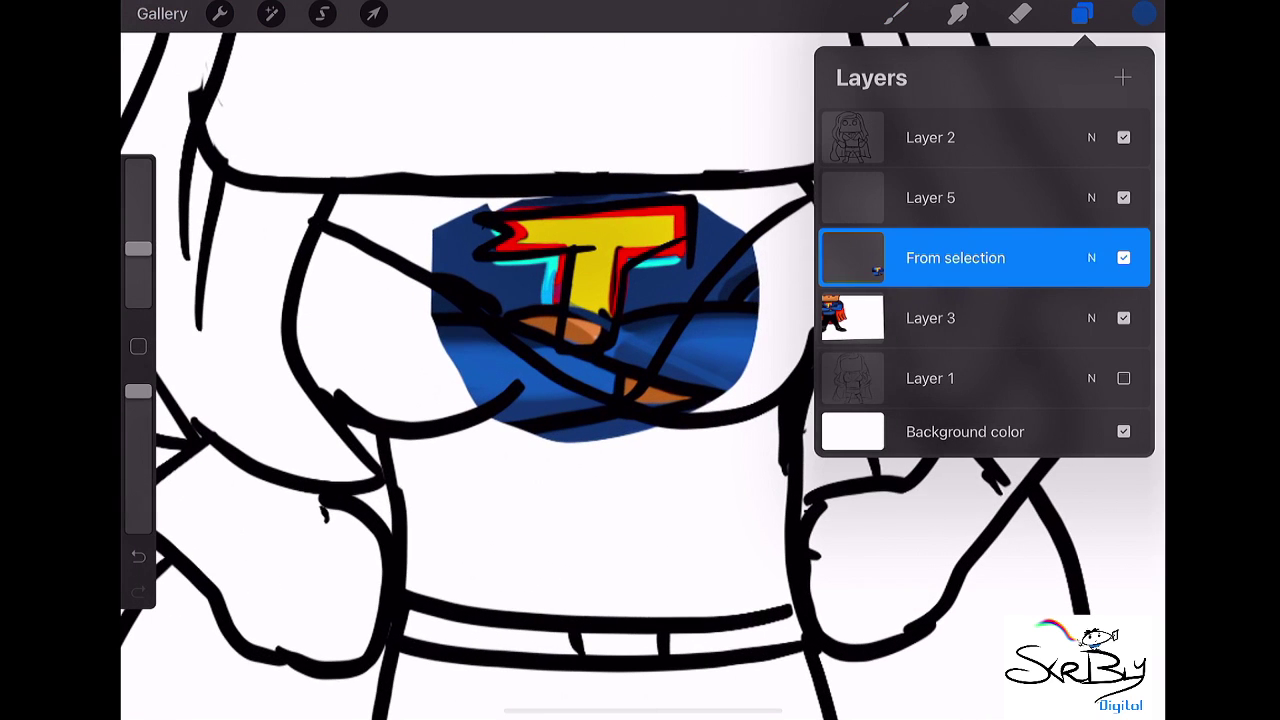
- Erase the emblem's blue and orange background on its right and lower left
left_click(1020, 13)
mouse_move(755, 260)
left_mouse_down()
mouse_move(648, 405)
mouse_move(755, 275)
mouse_move(680, 410)
left_mouse_up()
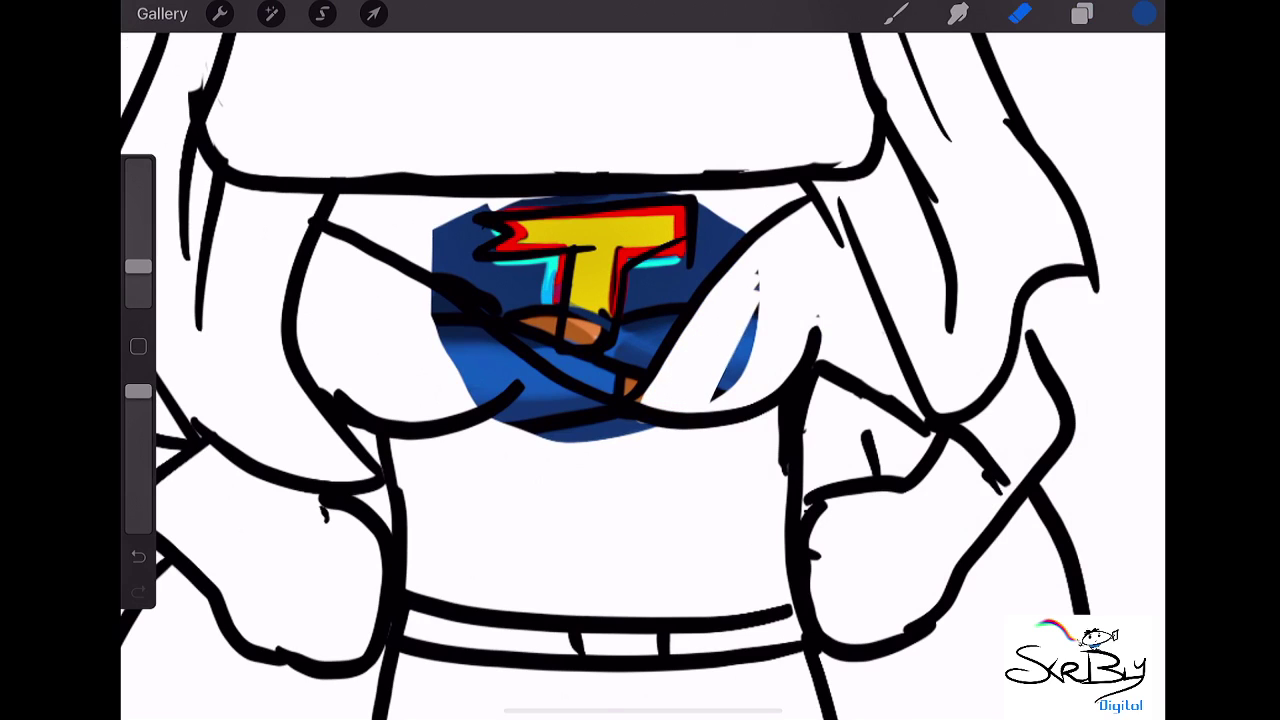
left_click_drag(755, 300, 720, 395)
mouse_move(435, 295)
left_mouse_down()
mouse_move(620, 395)
mouse_move(440, 320)
mouse_move(640, 395)
left_mouse_up()
mouse_move(450, 352)
left_mouse_down()
mouse_move(505, 372)
mouse_move(478, 372)
mouse_move(525, 425)
left_mouse_up()
mouse_move(520, 380)
left_mouse_down()
mouse_move(578, 432)
mouse_move(620, 436)
left_mouse_up()
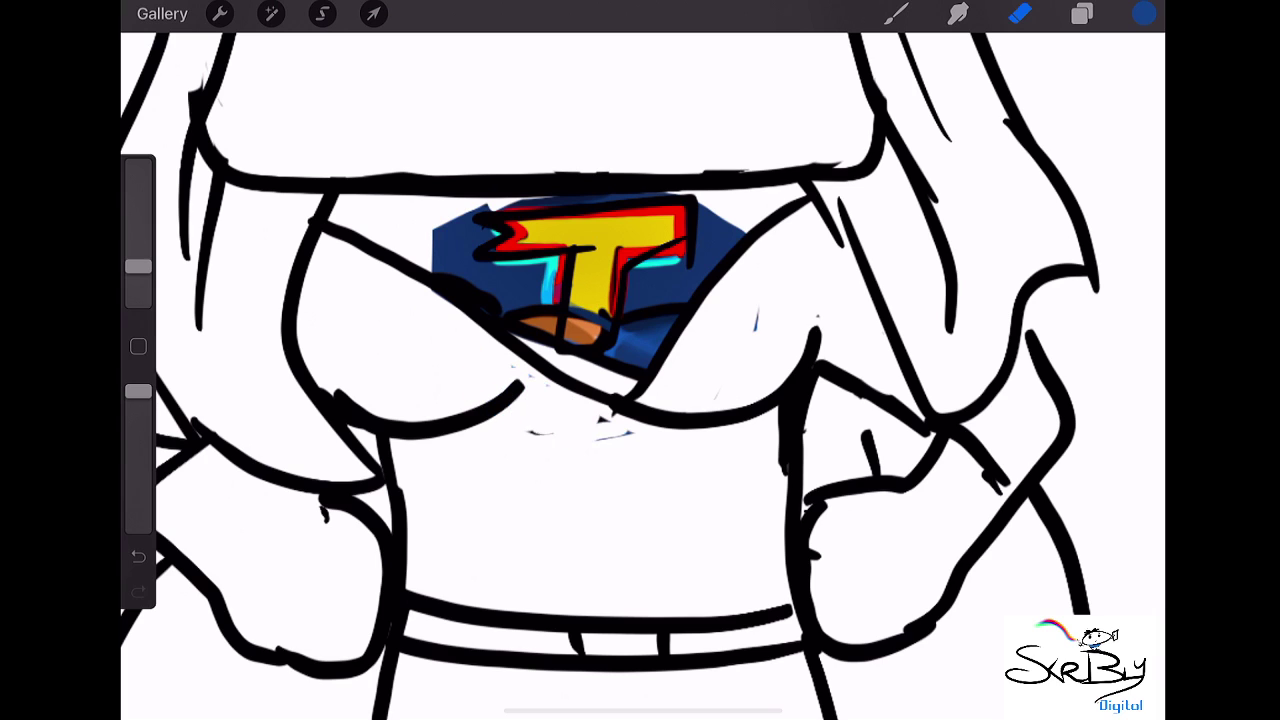
left_click_drag(530, 433, 632, 436)
- Erase the blue spill, orange patch and dark smudge under the T, then zoom out
left_click_drag(570, 356, 624, 374)
left_click_drag(536, 340, 638, 380)
left_click_drag(756, 308, 756, 330)
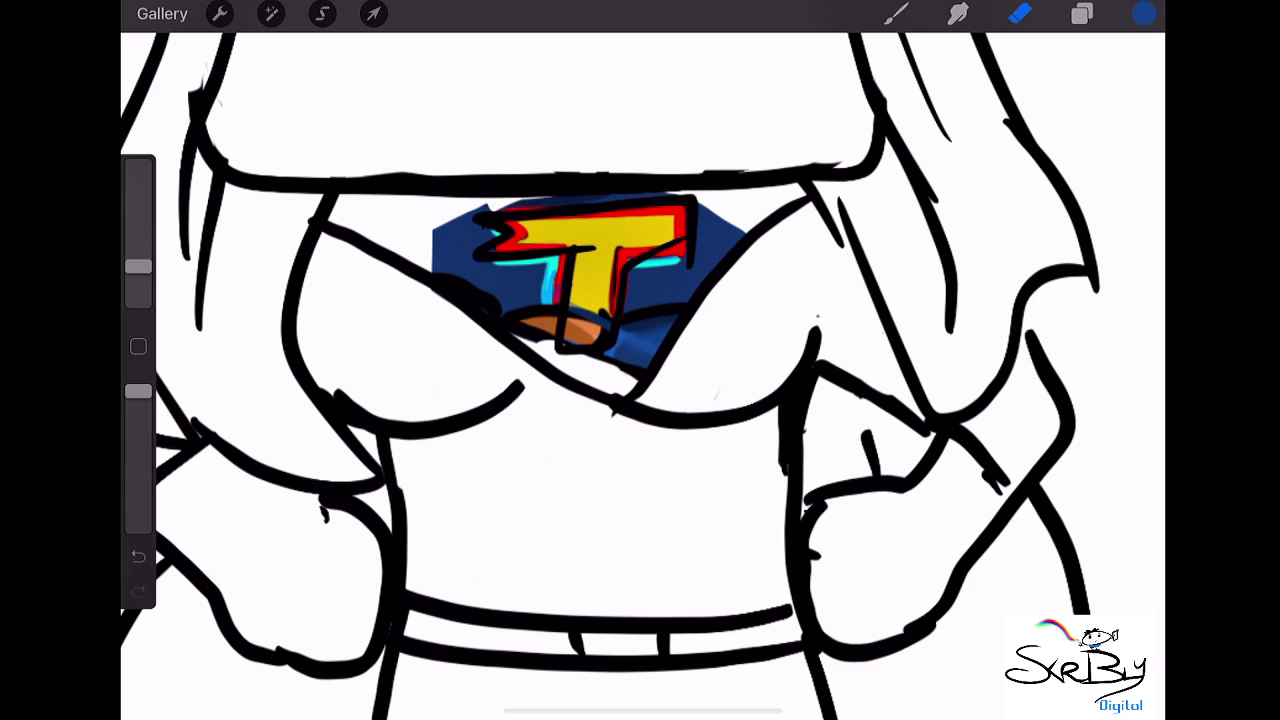
mouse_move(516, 320)
left_mouse_down()
mouse_move(630, 338)
mouse_move(634, 358)
mouse_move(678, 306)
mouse_move(630, 372)
mouse_move(604, 368)
left_mouse_up()
mouse_move(530, 334)
left_mouse_down()
mouse_move(452, 276)
mouse_move(488, 314)
left_mouse_up()
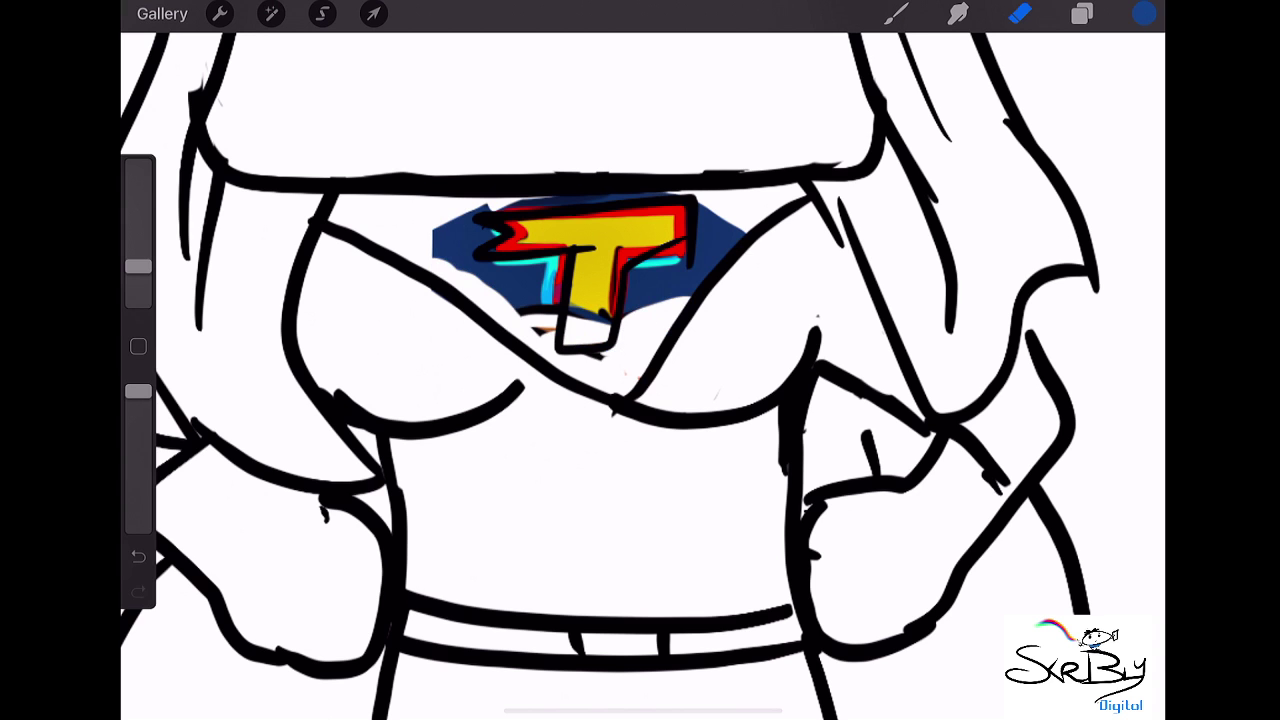
scroll(640, 360, "down", 2)
scroll(640, 360, "down", 2)
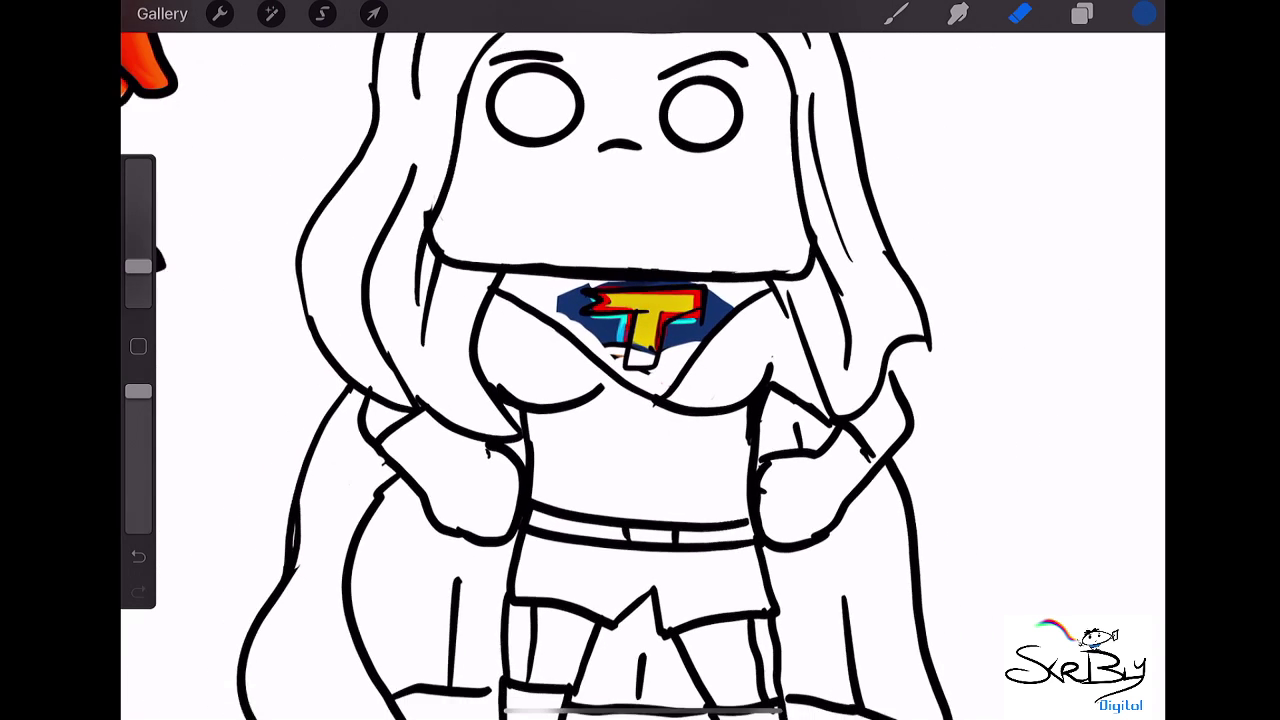
scroll(640, 360, "down", 2)
scroll(640, 360, "down", 2)
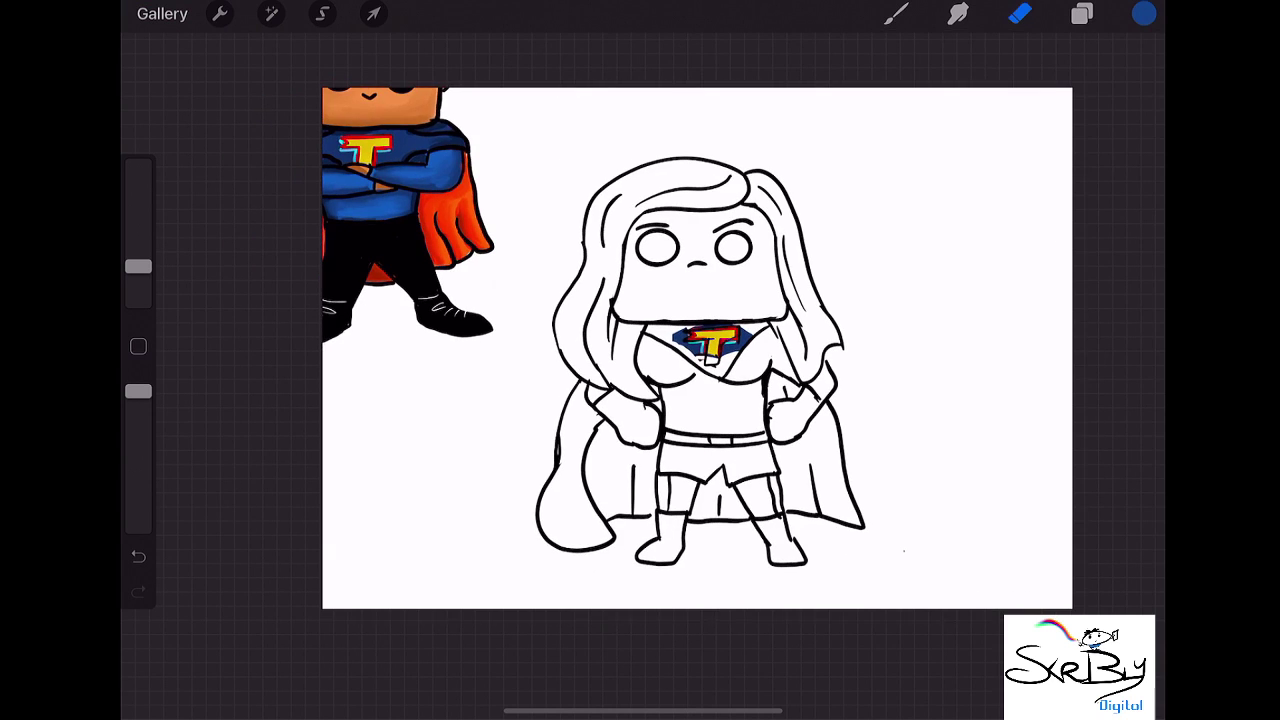
- Delete the 'From selection' layer holding the copied T emblem
scroll(640, 360, "up", 1)
left_click(1082, 13)
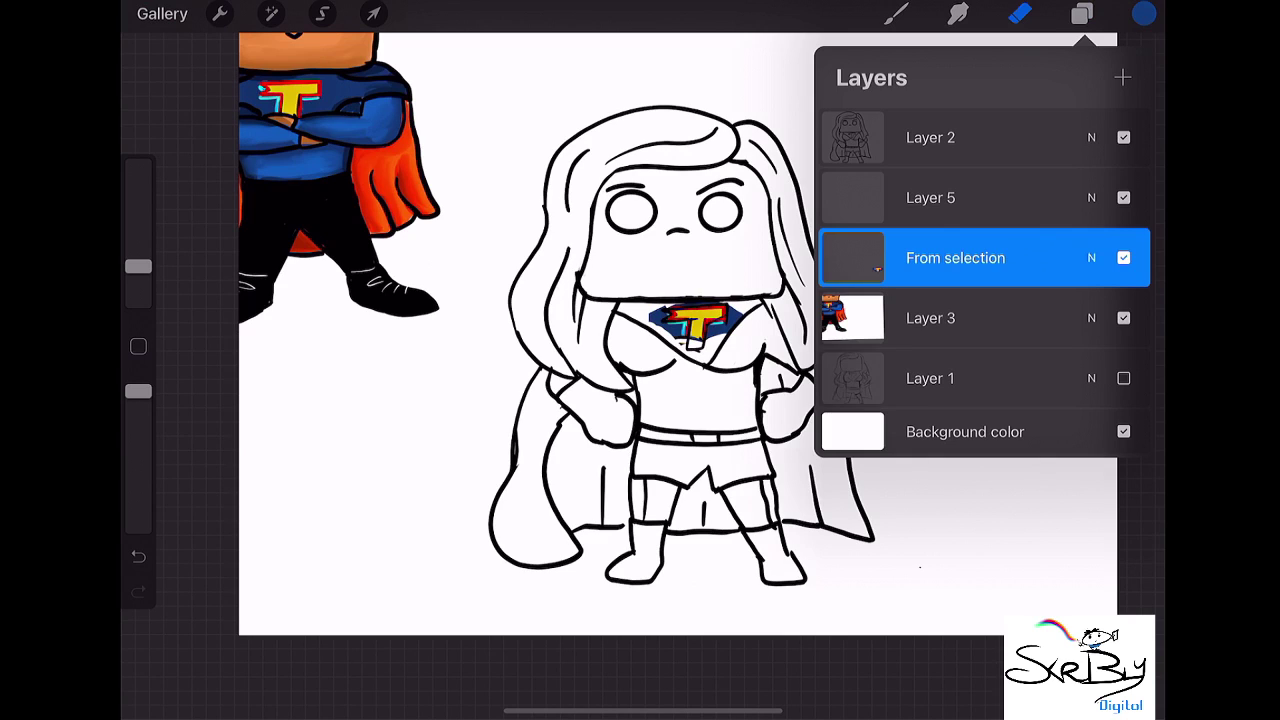
left_click_drag(1000, 257, 880, 257)
left_click(1114, 257)
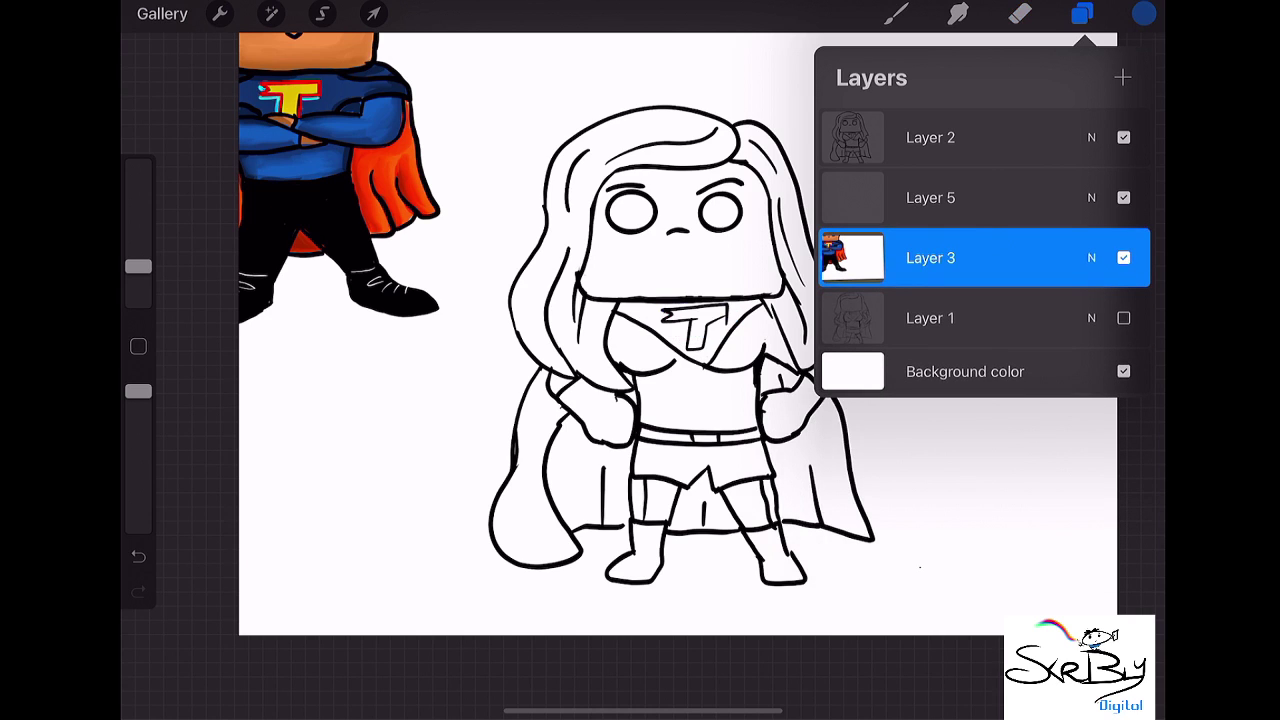
left_click(895, 13)
- Select Layer 5 and paint the heroine's chest blue with the current brush
scroll(660, 330, "up", 2)
left_click(1082, 13)
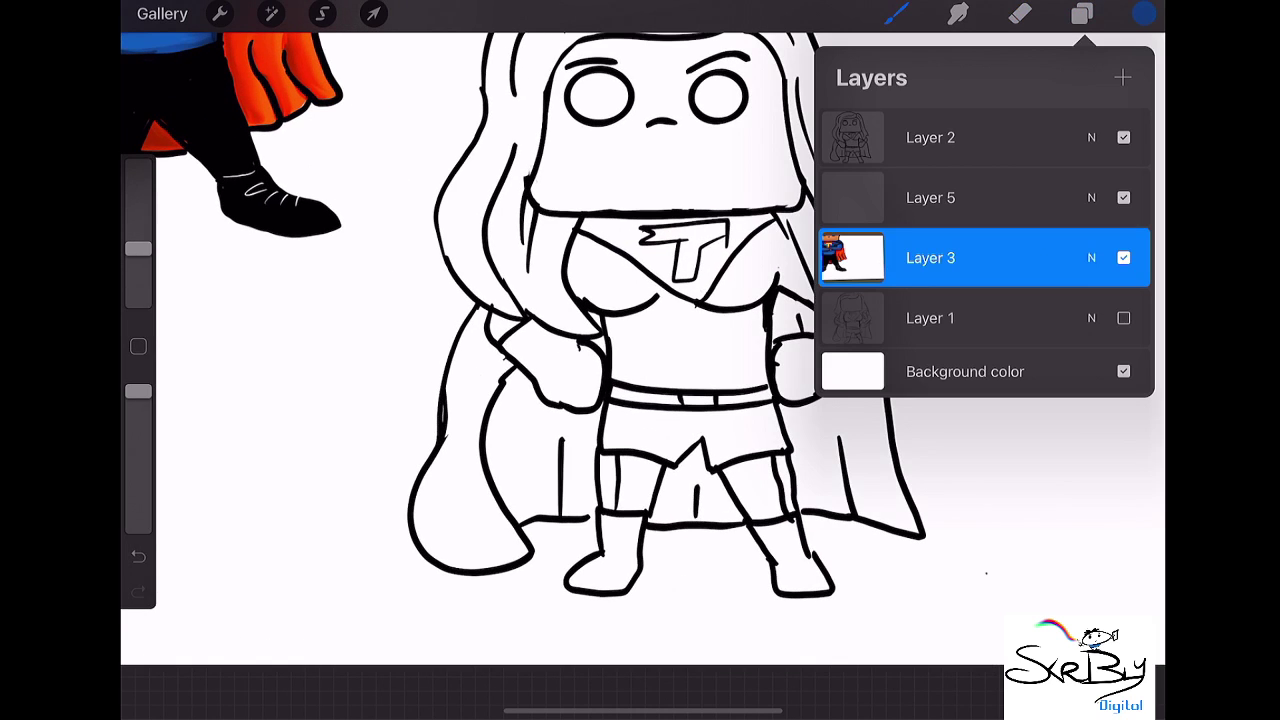
left_click(930, 197)
left_click(895, 13)
left_click(895, 13)
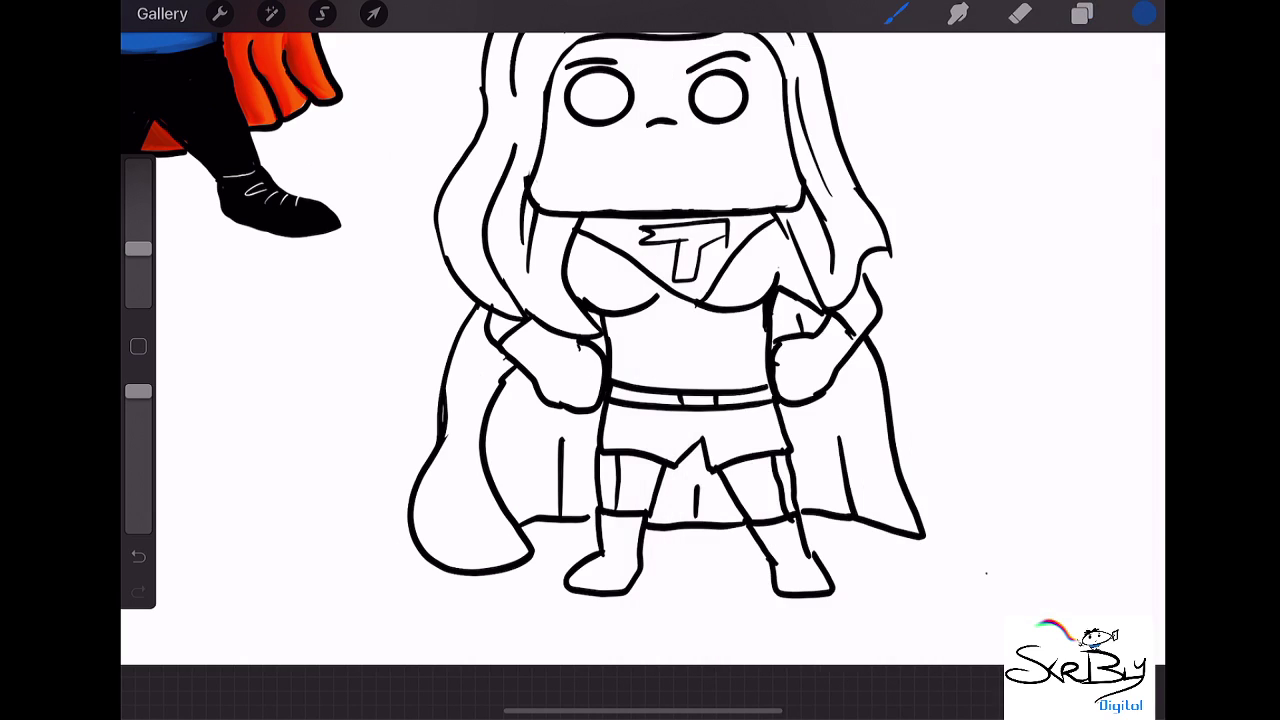
mouse_move(778, 246)
left_mouse_down()
mouse_move(705, 332)
mouse_move(740, 260)
mouse_move(670, 384)
mouse_move(736, 378)
left_mouse_up()
mouse_move(746, 300)
left_mouse_down()
mouse_move(714, 372)
mouse_move(698, 374)
mouse_move(766, 382)
mouse_move(756, 302)
mouse_move(790, 244)
left_mouse_up()
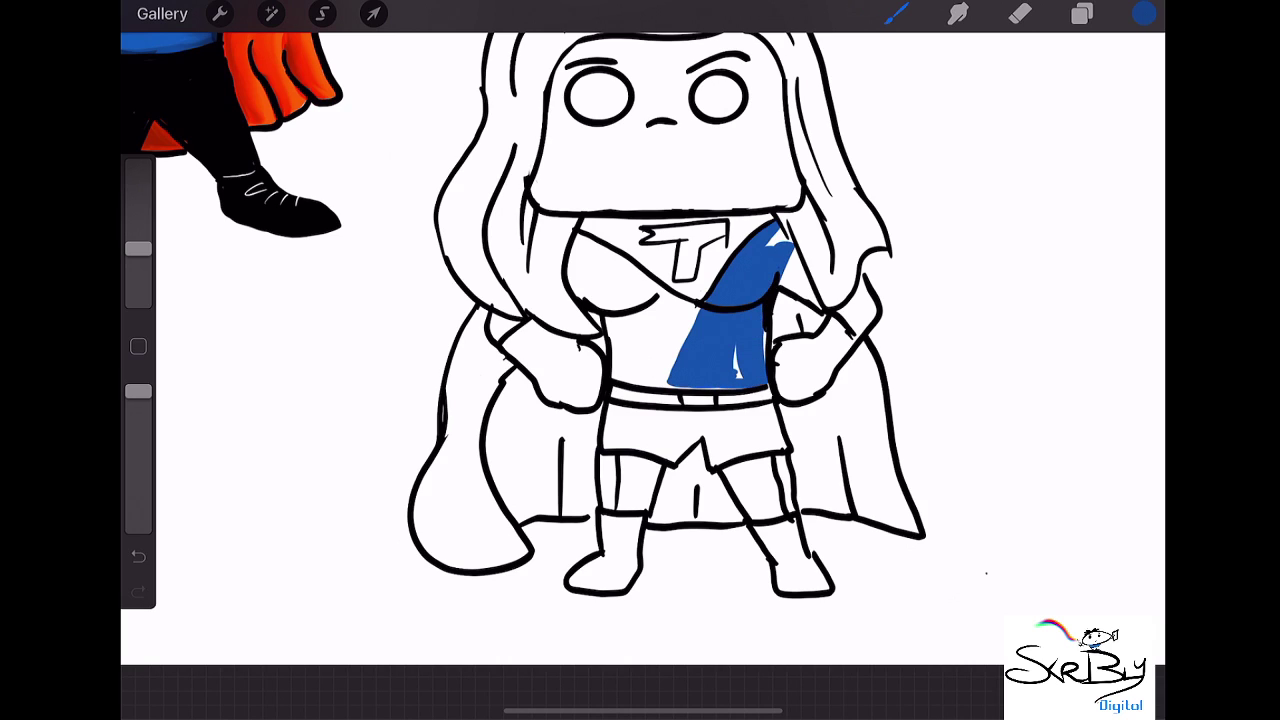
mouse_move(765, 330)
left_mouse_down()
mouse_move(765, 352)
mouse_move(736, 376)
mouse_move(668, 388)
mouse_move(614, 378)
mouse_move(618, 296)
mouse_move(644, 382)
left_mouse_up()
mouse_move(652, 304)
left_mouse_down()
mouse_move(654, 382)
mouse_move(700, 290)
mouse_move(668, 381)
left_mouse_up()
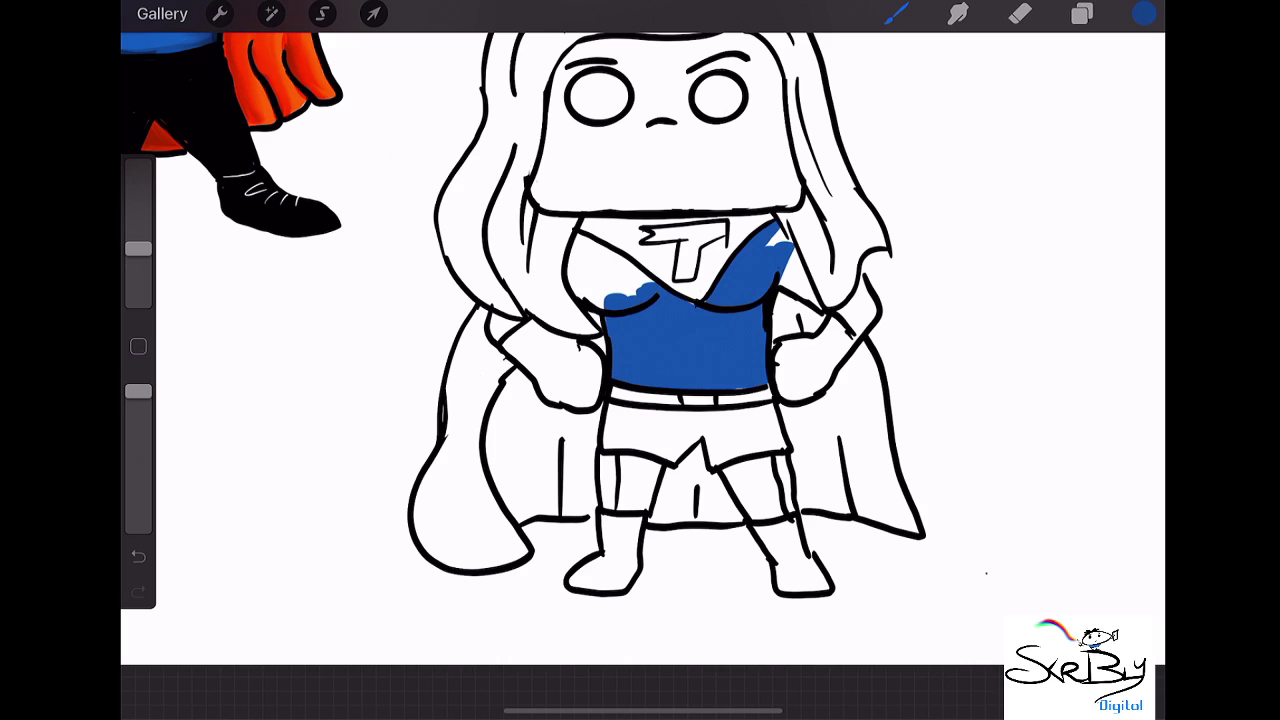
- Paint both shoulders, the chest sides, both shorts legs and the belt buckle gap blue
mouse_move(766, 246)
left_mouse_down()
mouse_move(784, 230)
mouse_move(816, 302)
mouse_move(790, 276)
left_mouse_up()
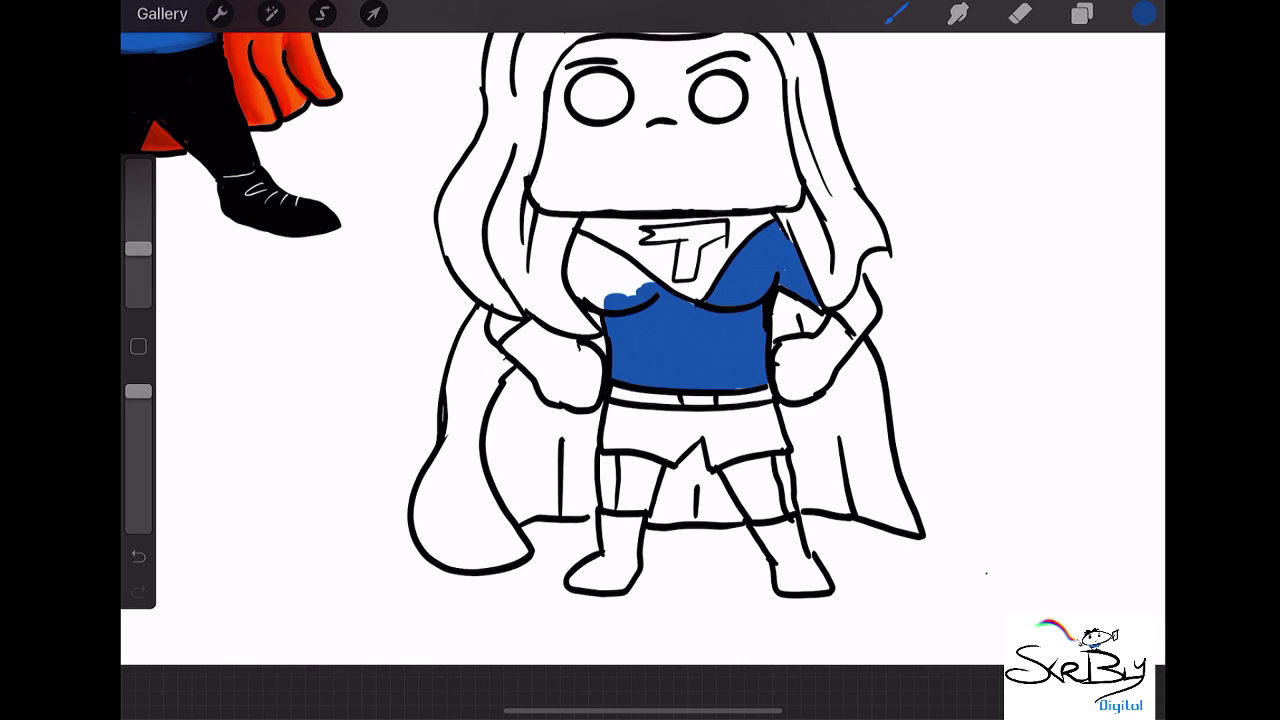
mouse_move(840, 316)
left_mouse_down()
mouse_move(864, 282)
mouse_move(874, 290)
mouse_move(858, 330)
mouse_move(848, 310)
left_mouse_up()
mouse_move(580, 252)
left_mouse_down()
mouse_move(572, 282)
mouse_move(572, 264)
mouse_move(590, 298)
mouse_move(604, 278)
mouse_move(654, 282)
left_mouse_up()
mouse_move(490, 324)
left_mouse_down()
mouse_move(500, 336)
mouse_move(518, 324)
left_mouse_up()
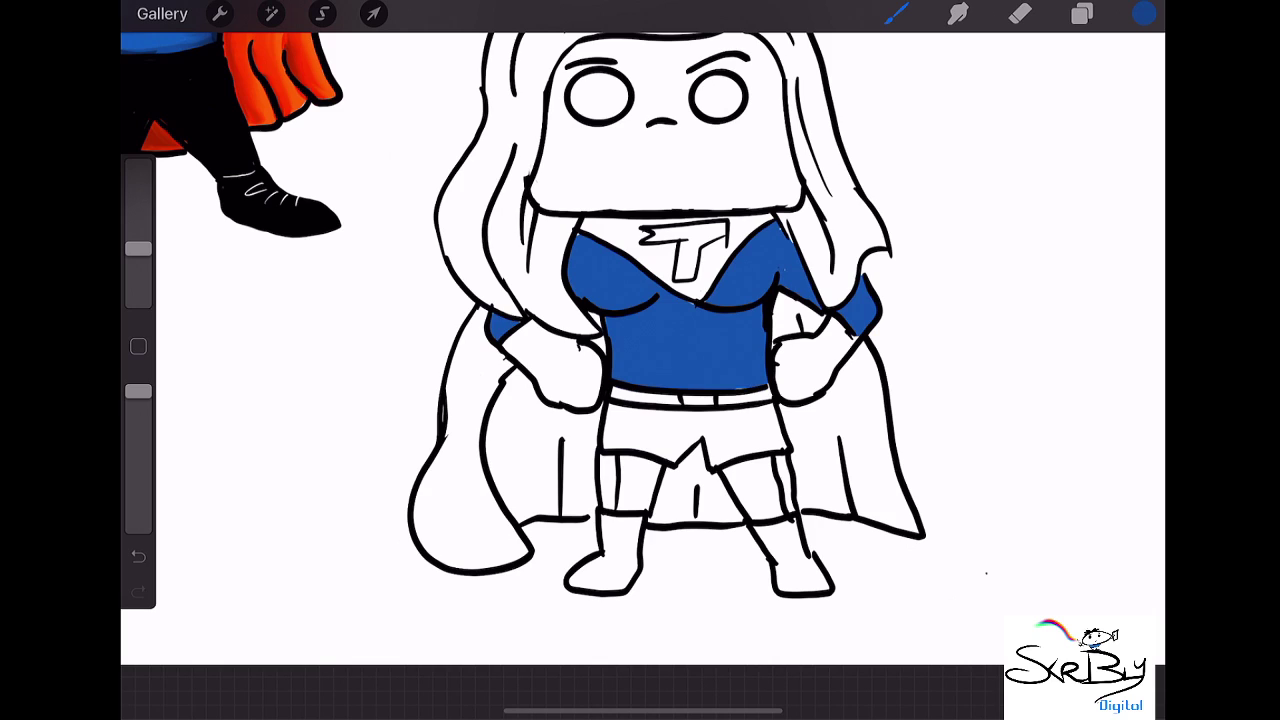
mouse_move(628, 458)
left_mouse_down()
mouse_move(632, 510)
mouse_move(654, 462)
mouse_move(634, 484)
mouse_move(768, 462)
mouse_move(728, 470)
mouse_move(782, 516)
left_mouse_up()
mouse_move(774, 470)
left_mouse_down()
mouse_move(760, 508)
mouse_move(752, 486)
mouse_move(776, 492)
left_mouse_up()
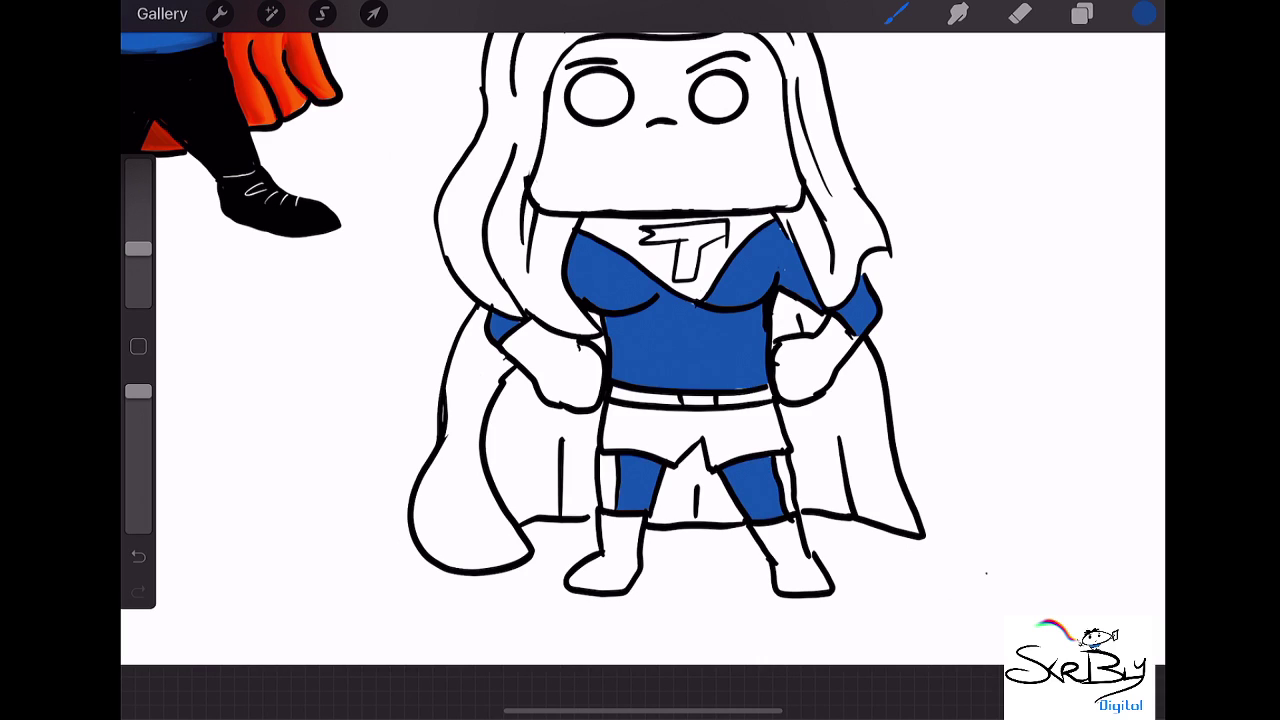
left_click_drag(684, 398, 712, 403)
scroll(640, 330, "down", 3)
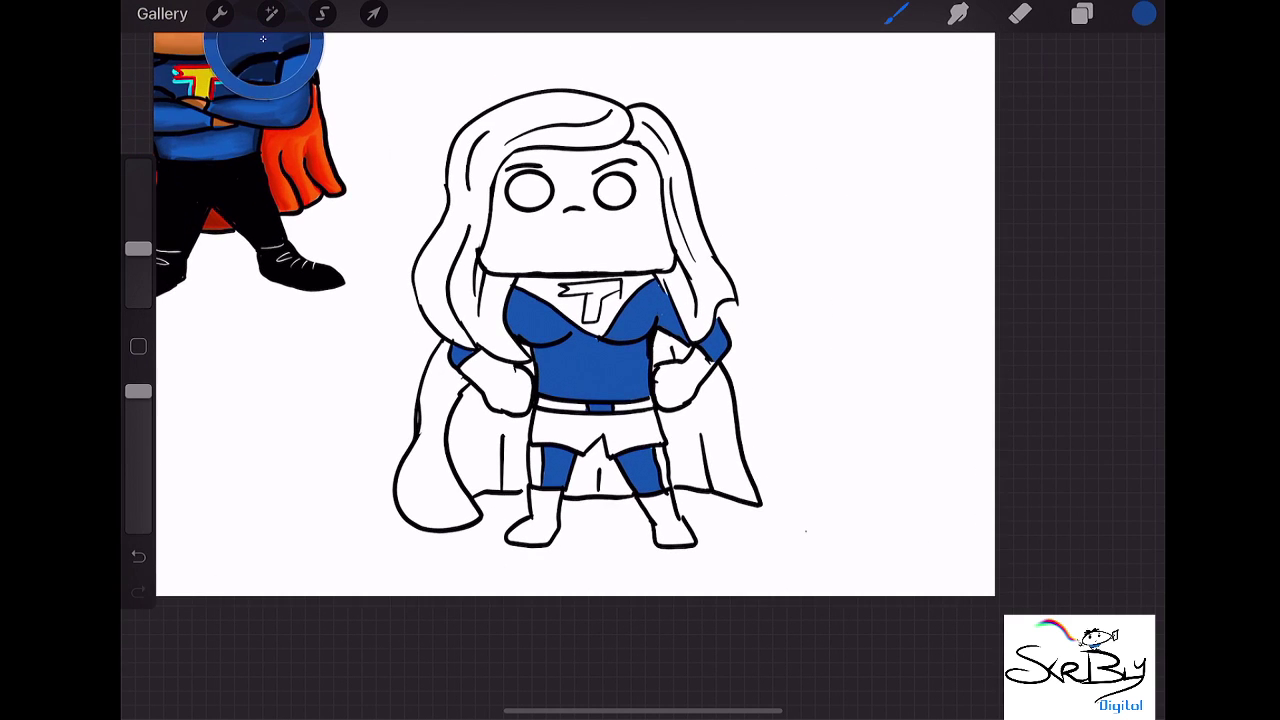
scroll(590, 360, "up", 5)
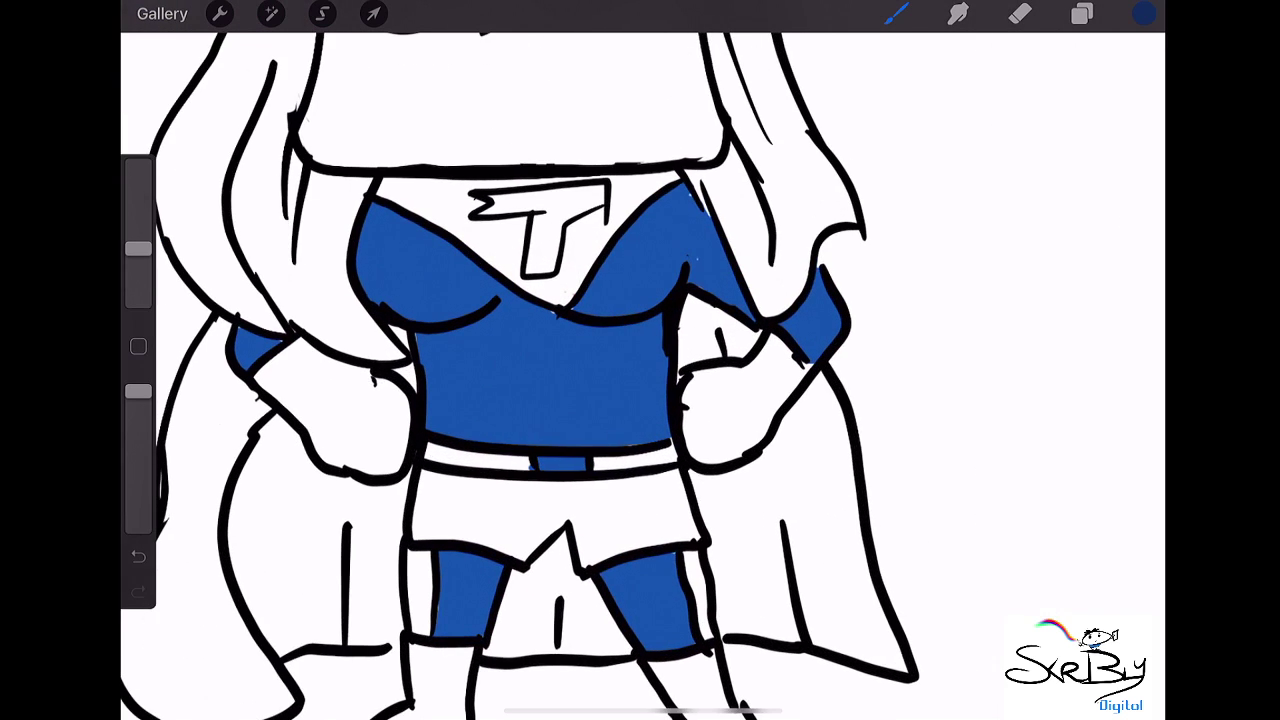
- Paint dark blue around the white T logo and along the collar beside it
mouse_move(620, 210)
left_mouse_down()
mouse_move(566, 236)
mouse_move(570, 285)
mouse_move(628, 206)
mouse_move(616, 178)
mouse_move(672, 175)
mouse_move(632, 196)
mouse_move(674, 190)
left_mouse_up()
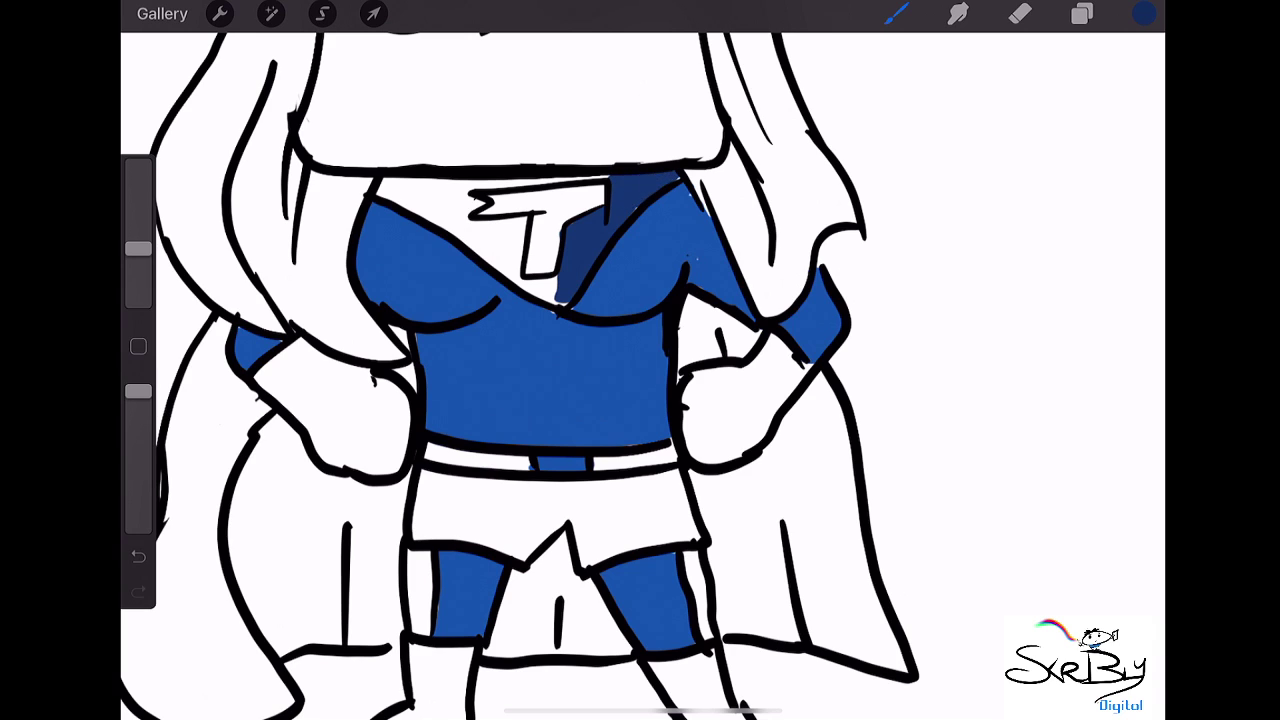
mouse_move(406, 178)
left_mouse_down()
mouse_move(378, 196)
mouse_move(444, 214)
mouse_move(452, 190)
mouse_move(608, 176)
mouse_move(440, 204)
mouse_move(470, 214)
mouse_move(490, 248)
left_mouse_up()
left_click_drag(474, 222, 490, 246)
mouse_move(516, 219)
left_mouse_down()
mouse_move(508, 274)
mouse_move(474, 264)
mouse_move(568, 306)
left_mouse_up()
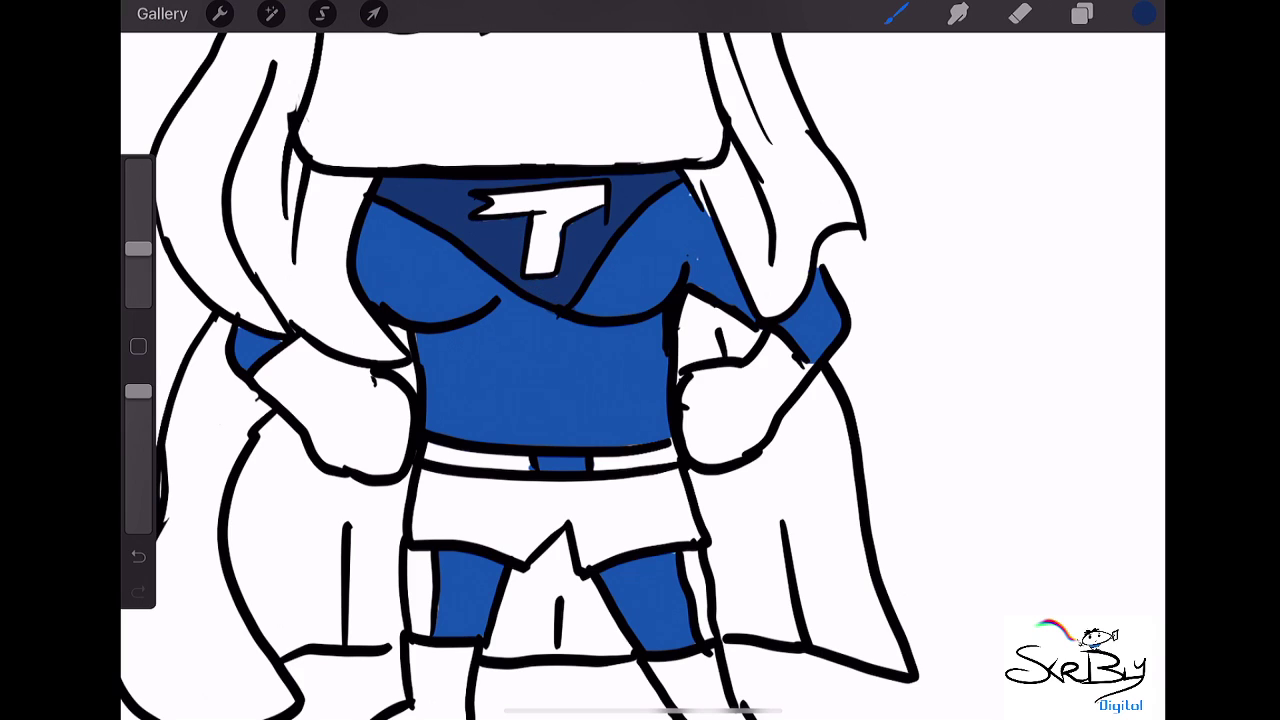
- Fill both gloves with dark blue, covering the right fist's highlight
mouse_move(716, 378)
left_mouse_down()
mouse_move(690, 414)
mouse_move(688, 392)
mouse_move(700, 456)
mouse_move(746, 452)
mouse_move(796, 378)
mouse_move(772, 334)
left_mouse_up()
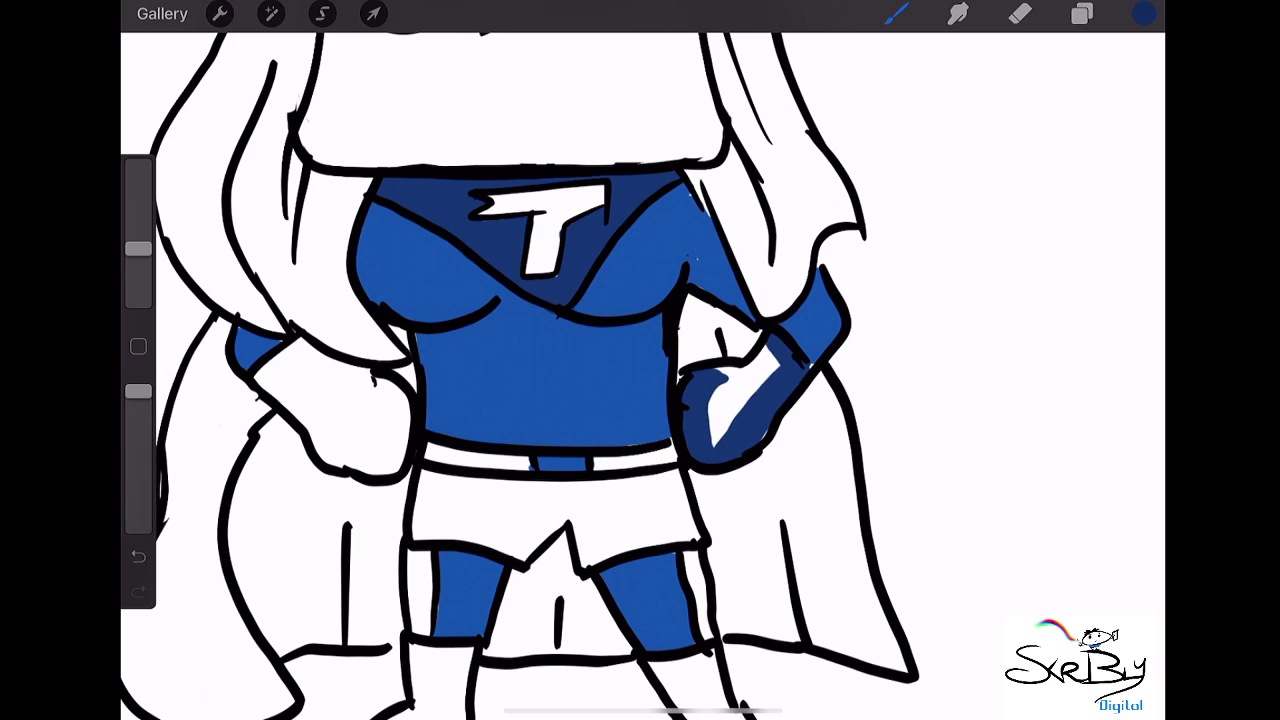
mouse_move(756, 390)
left_mouse_down()
mouse_move(716, 438)
mouse_move(732, 368)
mouse_move(772, 354)
mouse_move(730, 410)
left_mouse_up()
left_click_drag(778, 362, 746, 398)
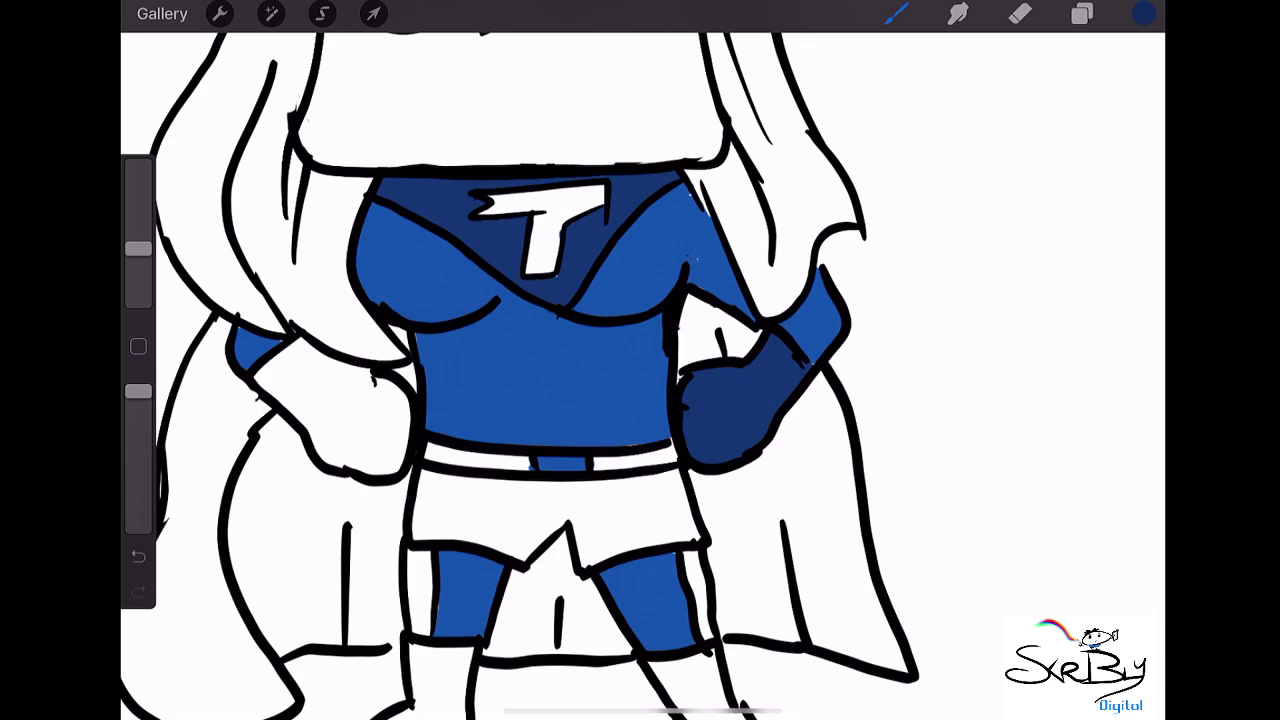
mouse_move(305, 342)
left_mouse_down()
mouse_move(260, 380)
mouse_move(345, 436)
left_mouse_up()
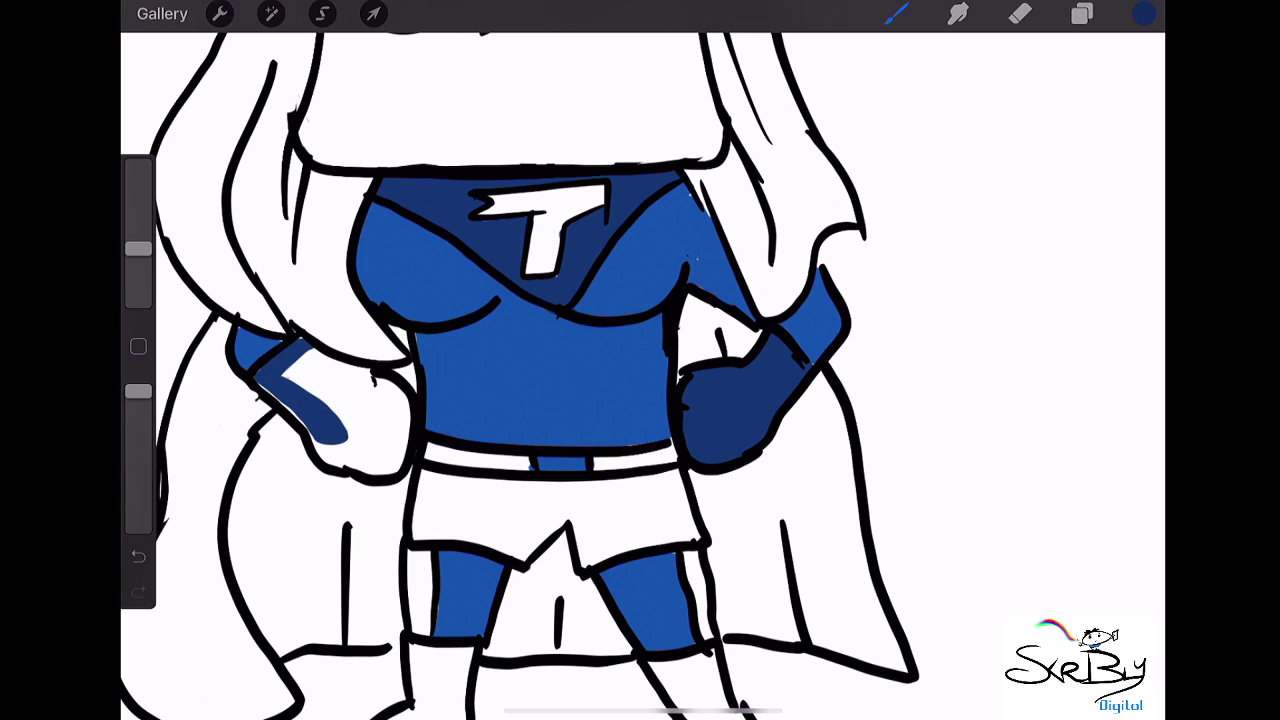
mouse_move(258, 384)
left_mouse_down()
mouse_move(350, 456)
mouse_move(392, 470)
mouse_move(400, 412)
mouse_move(325, 360)
mouse_move(290, 372)
mouse_move(345, 372)
mouse_move(372, 450)
mouse_move(312, 380)
mouse_move(302, 424)
left_mouse_up()
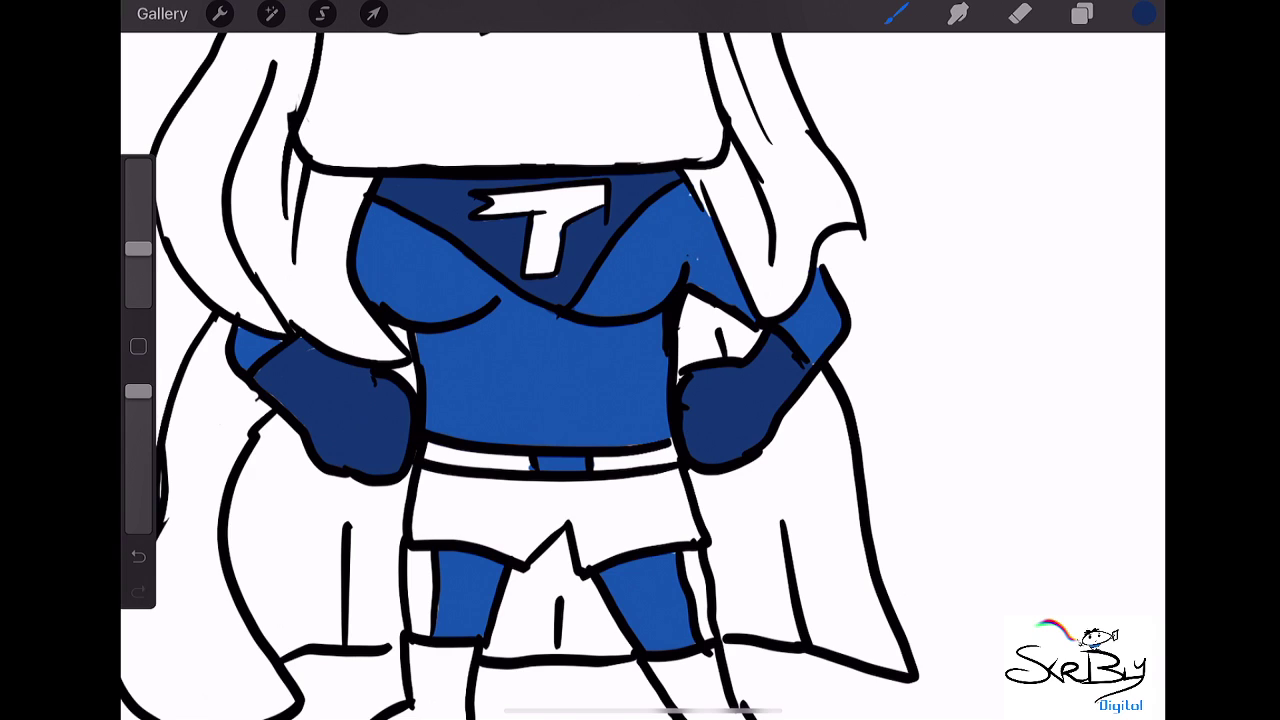
- Shade the outer edges of both legs dark blue
mouse_move(416, 550)
left_mouse_down()
mouse_move(412, 584)
mouse_move(428, 568)
mouse_move(420, 634)
left_mouse_up()
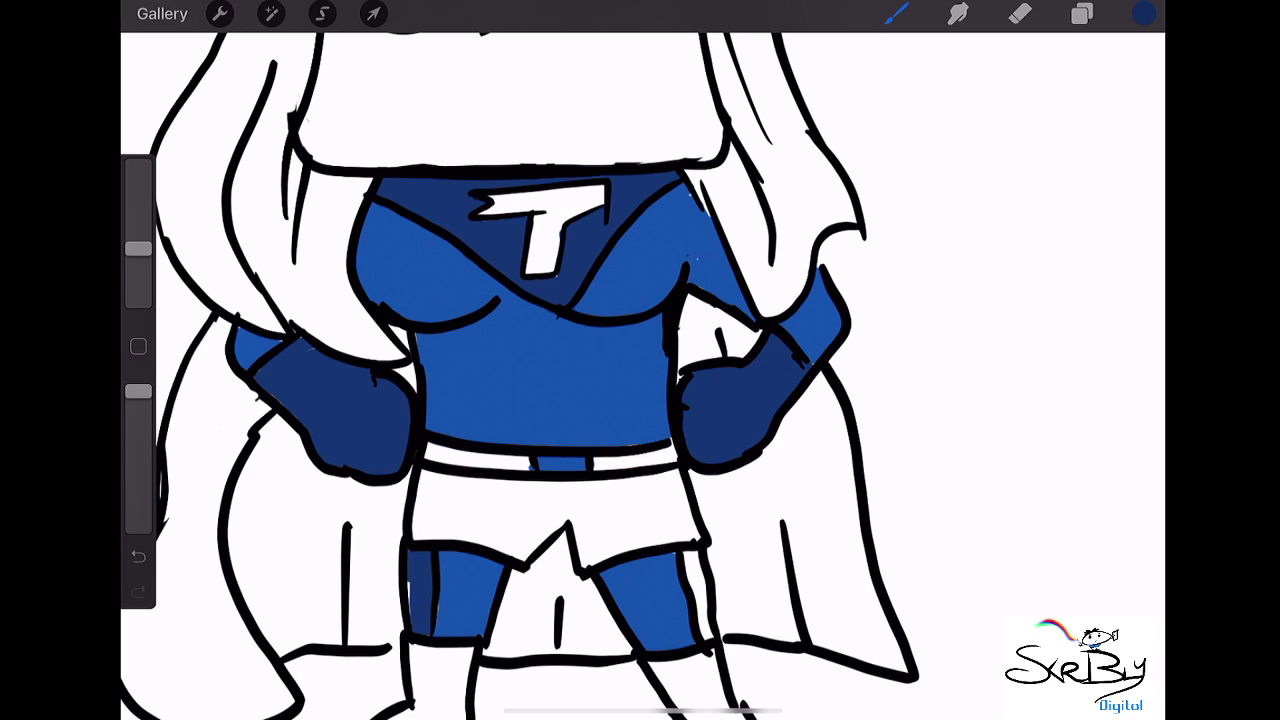
left_click_drag(409, 588, 409, 622)
left_click_drag(688, 554, 706, 636)
- Fill the shorts dark blue from right side through middle to left side
mouse_move(584, 494)
left_mouse_down()
mouse_move(590, 566)
mouse_move(700, 534)
mouse_move(660, 492)
mouse_move(672, 470)
left_mouse_up()
mouse_move(686, 510)
left_mouse_down()
mouse_move(686, 478)
mouse_move(560, 490)
mouse_move(656, 508)
mouse_move(656, 538)
mouse_move(670, 530)
left_mouse_up()
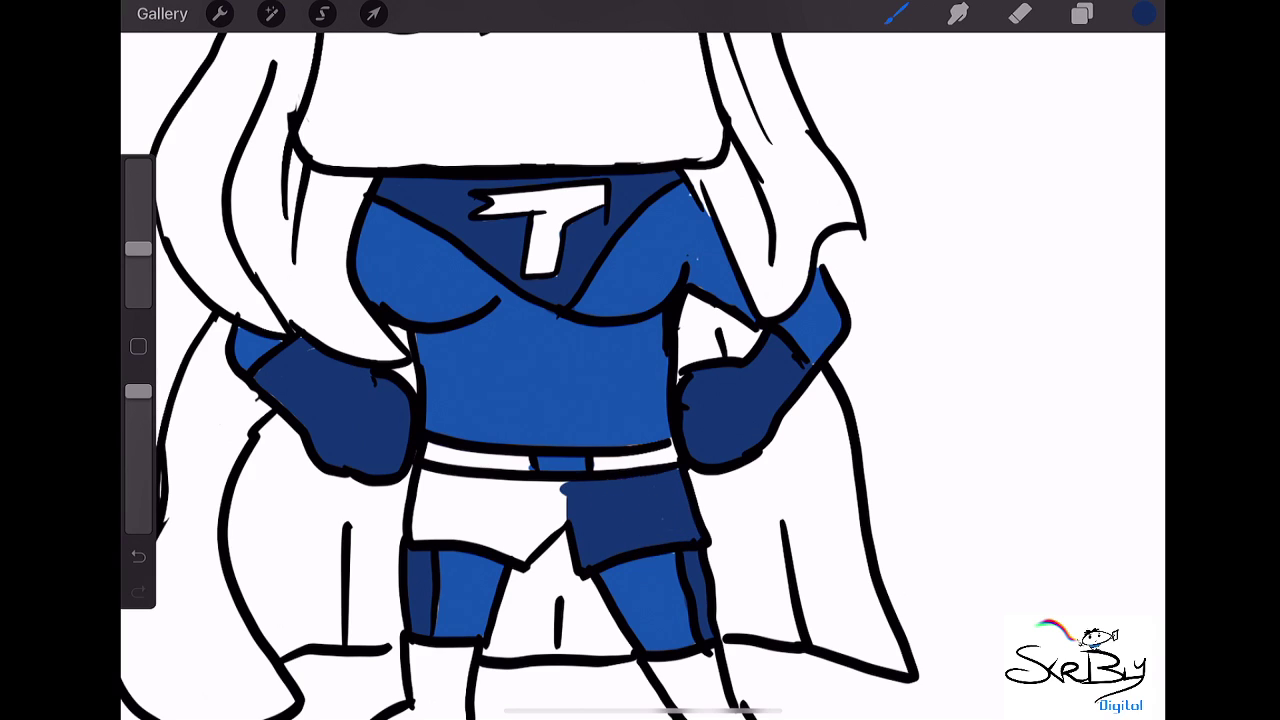
mouse_move(436, 484)
left_mouse_down()
mouse_move(434, 520)
mouse_move(418, 504)
mouse_move(432, 540)
mouse_move(514, 540)
mouse_move(532, 556)
mouse_move(566, 510)
left_mouse_up()
left_click_drag(530, 522, 568, 486)
mouse_move(540, 494)
left_mouse_down()
mouse_move(570, 482)
mouse_move(446, 486)
mouse_move(446, 526)
mouse_move(528, 530)
mouse_move(540, 502)
left_mouse_up()
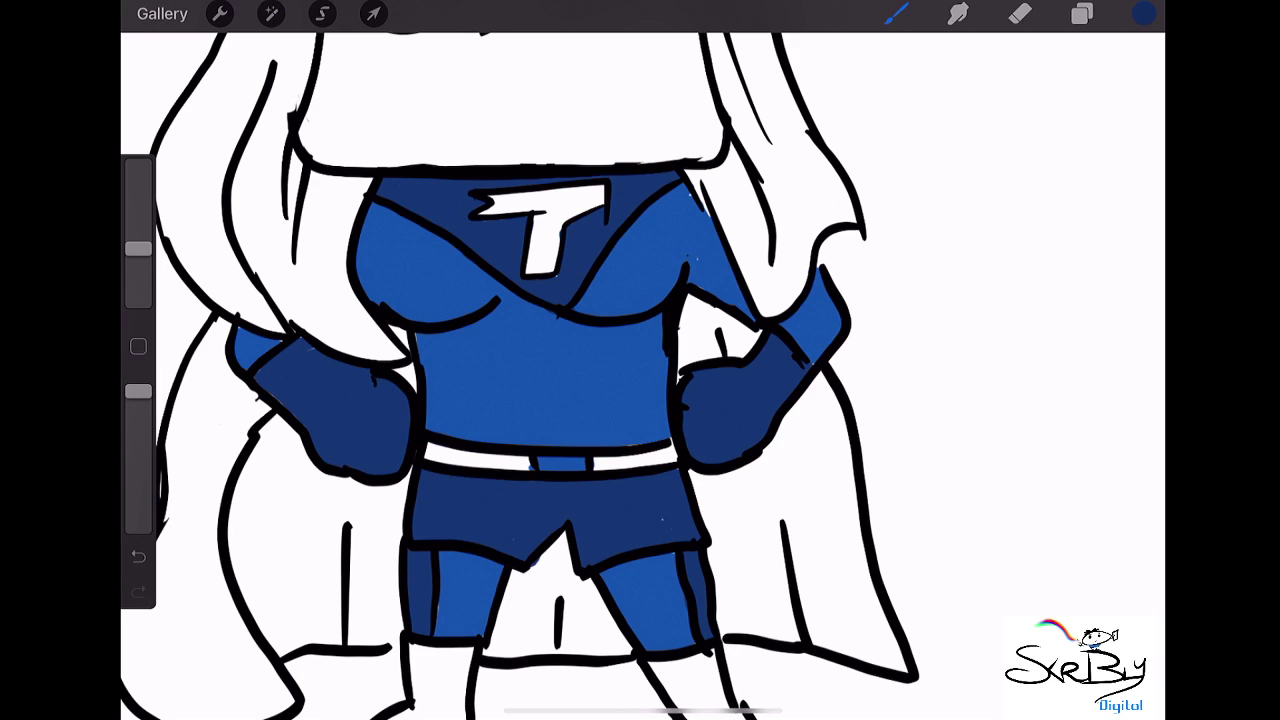
scroll(640, 400, "down", 3)
scroll(640, 400, "down", 5)
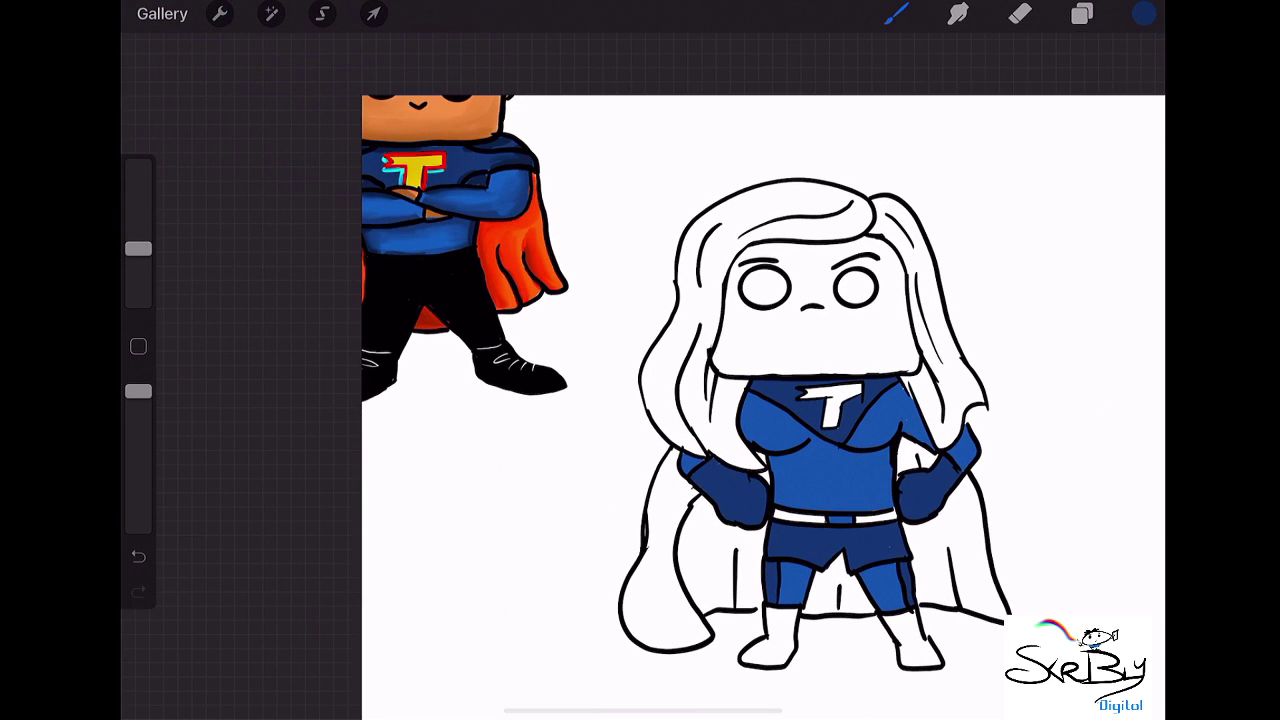
left_click(1082, 13)
left_click(930, 257)
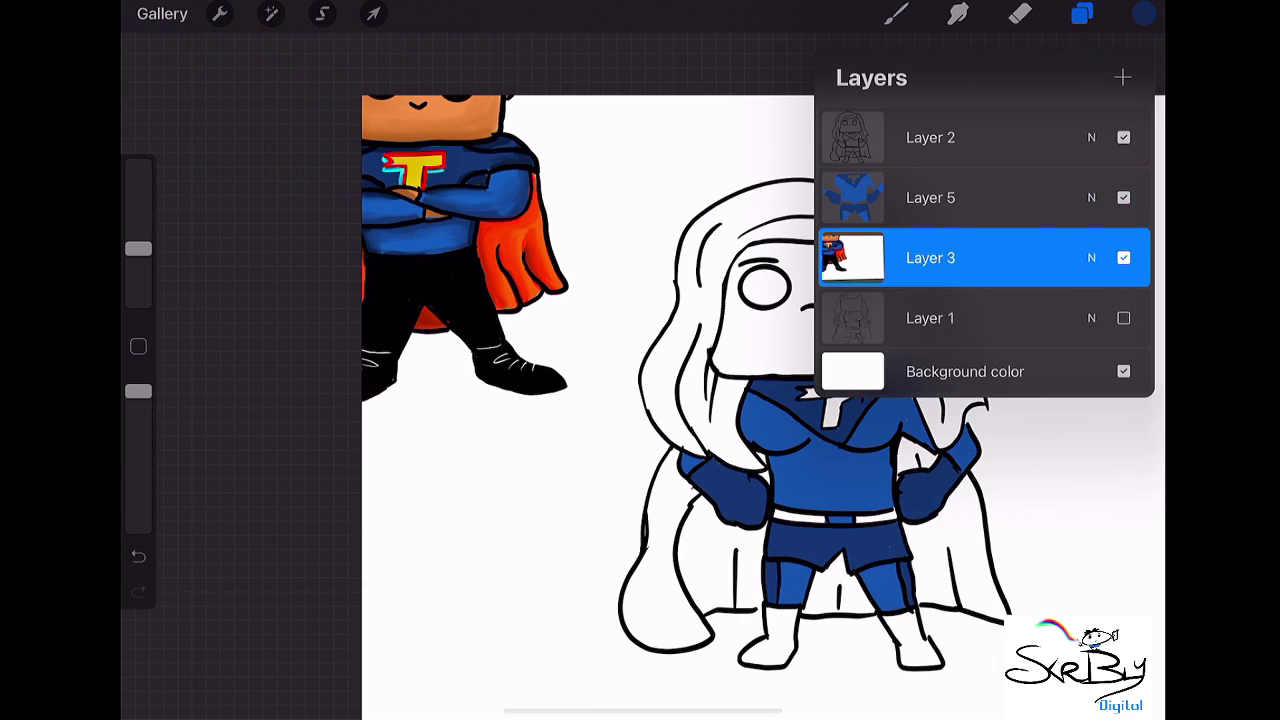
left_click(373, 13)
mouse_move(480, 250)
left_mouse_down()
mouse_move(594, 256)
mouse_move(537, 256)
left_mouse_up()
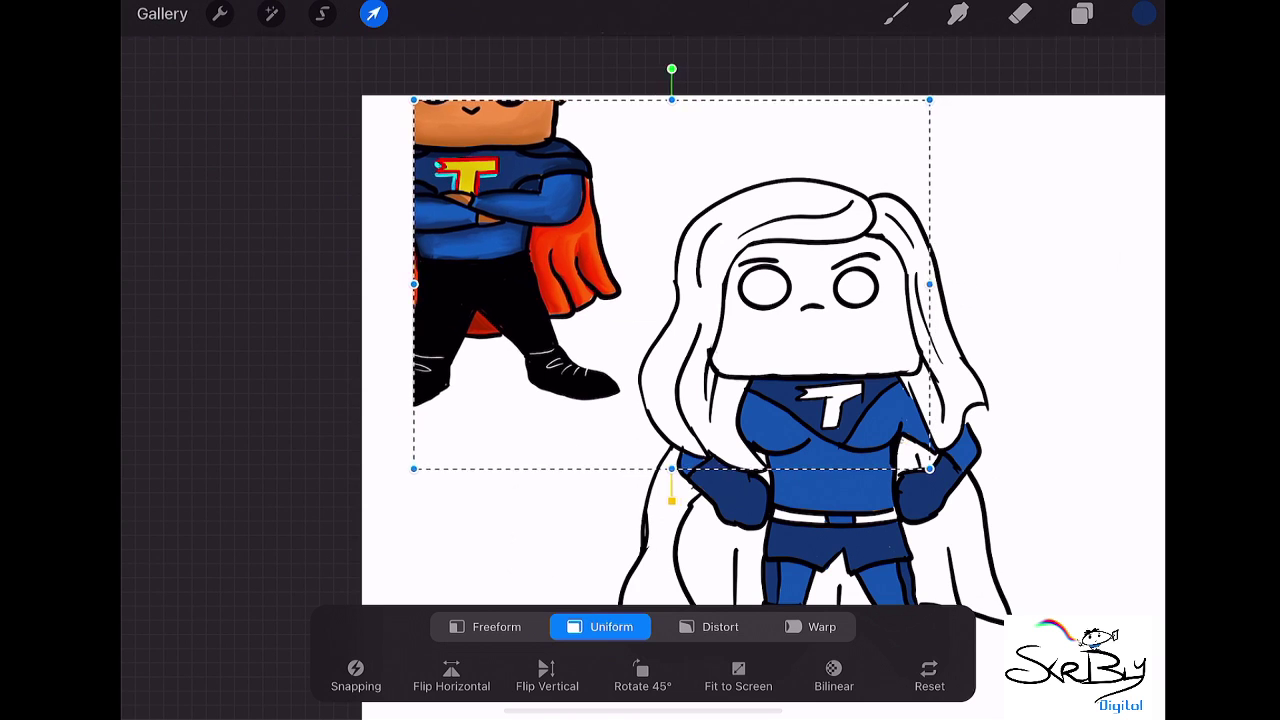
left_click_drag(500, 250, 443, 245)
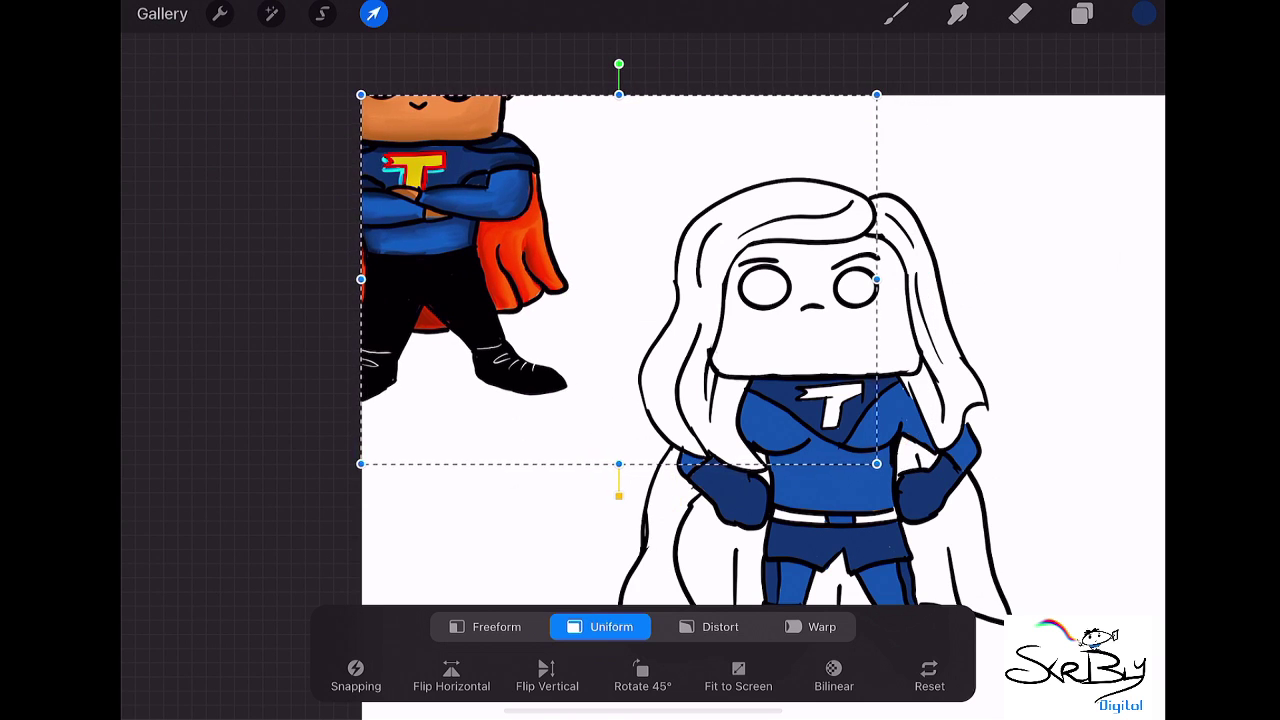
left_click(1082, 13)
left_click(930, 197)
left_click(895, 13)
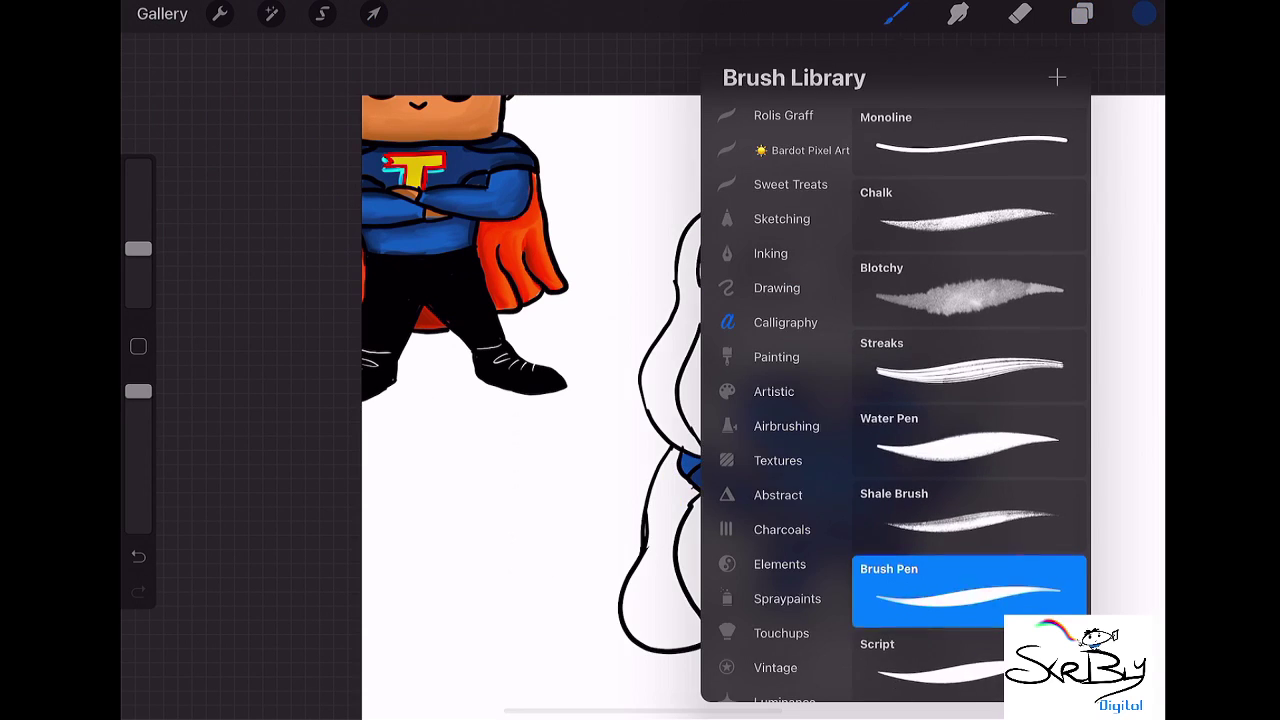
left_click(895, 13)
scroll(660, 380, "up", 2)
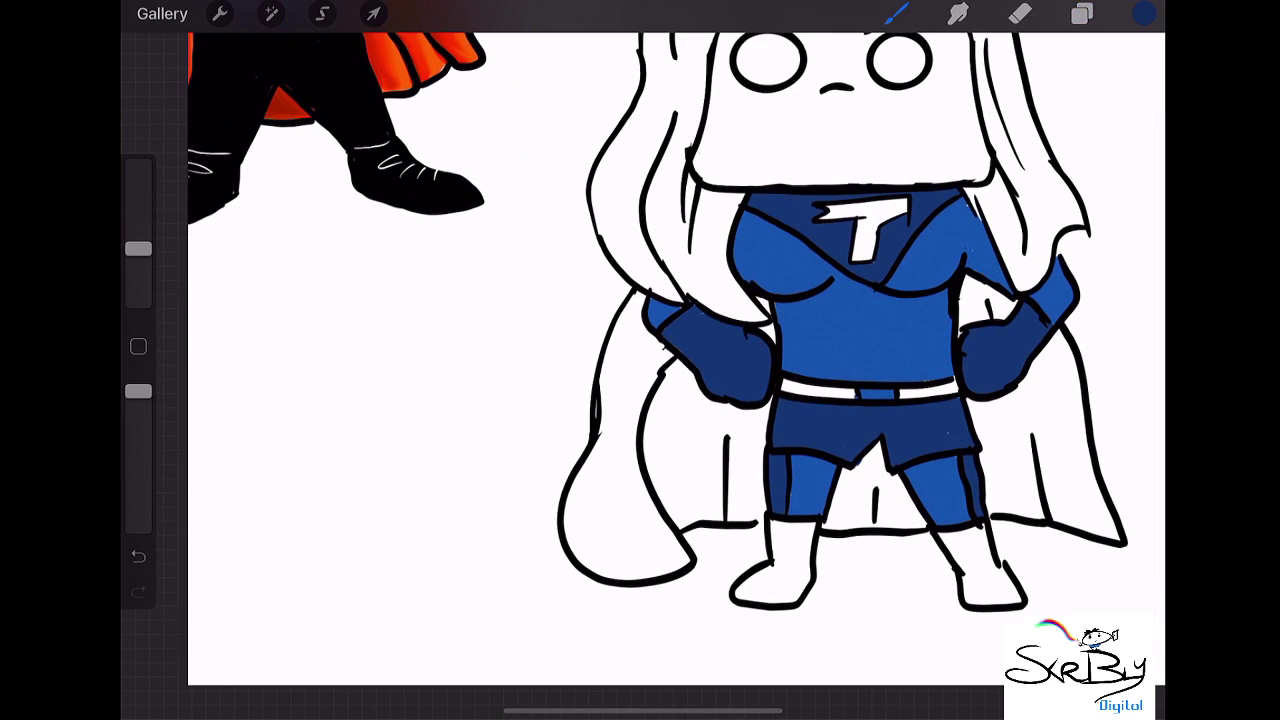
- Fill the left cape panel dark blue, covering its white mark
mouse_move(622, 366)
left_mouse_down()
mouse_move(600, 454)
mouse_move(612, 360)
mouse_move(640, 292)
mouse_move(640, 328)
mouse_move(670, 362)
mouse_move(620, 462)
left_mouse_up()
left_click_drag(632, 344, 634, 380)
left_click_drag(606, 448, 634, 536)
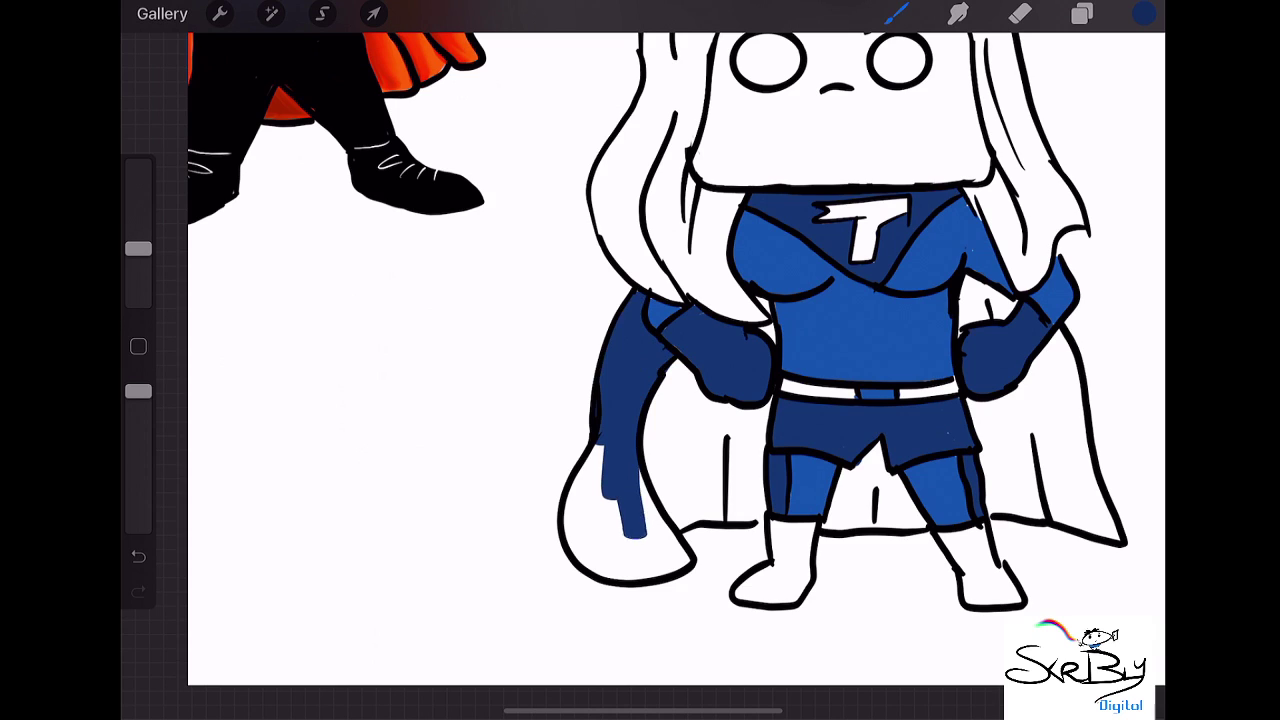
mouse_move(640, 472)
left_mouse_down()
mouse_move(662, 548)
mouse_move(688, 566)
mouse_move(608, 576)
mouse_move(576, 524)
mouse_move(592, 448)
mouse_move(570, 552)
mouse_move(612, 578)
left_mouse_up()
mouse_move(620, 500)
left_mouse_down()
mouse_move(630, 562)
mouse_move(660, 562)
left_mouse_up()
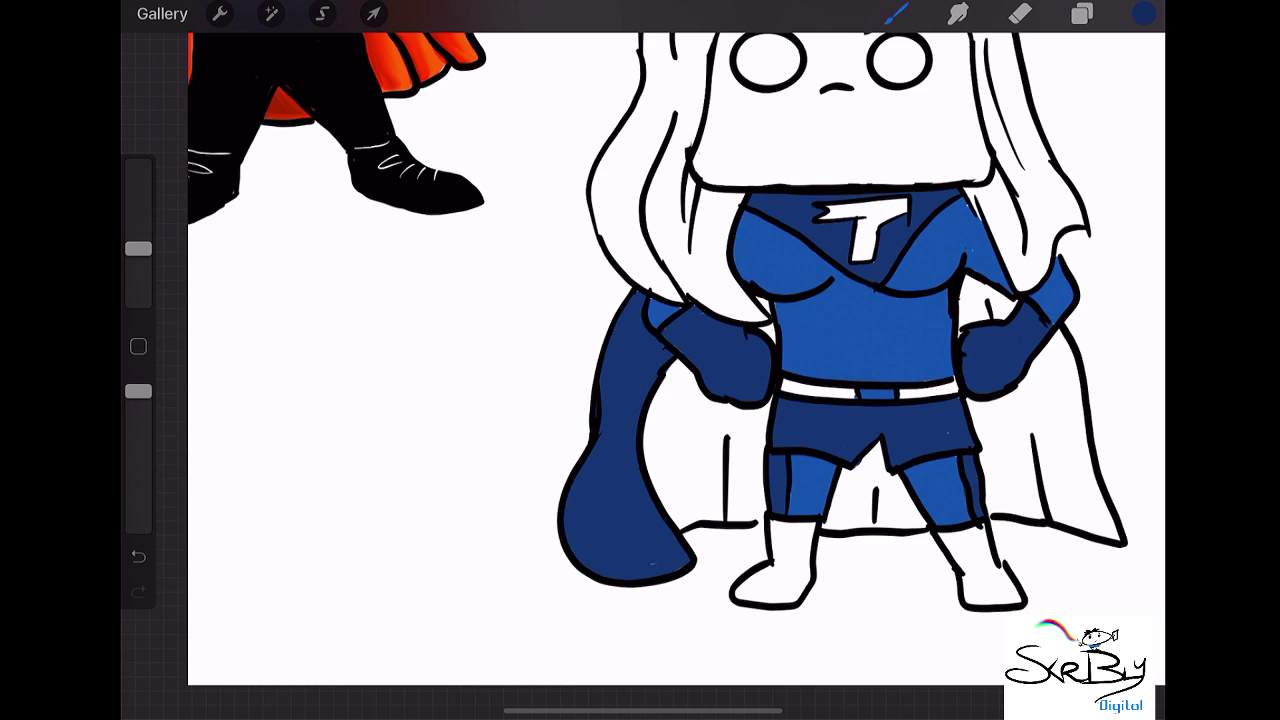
- Pick a darker navy blue in the Colors disc for shading
left_click(1144, 13)
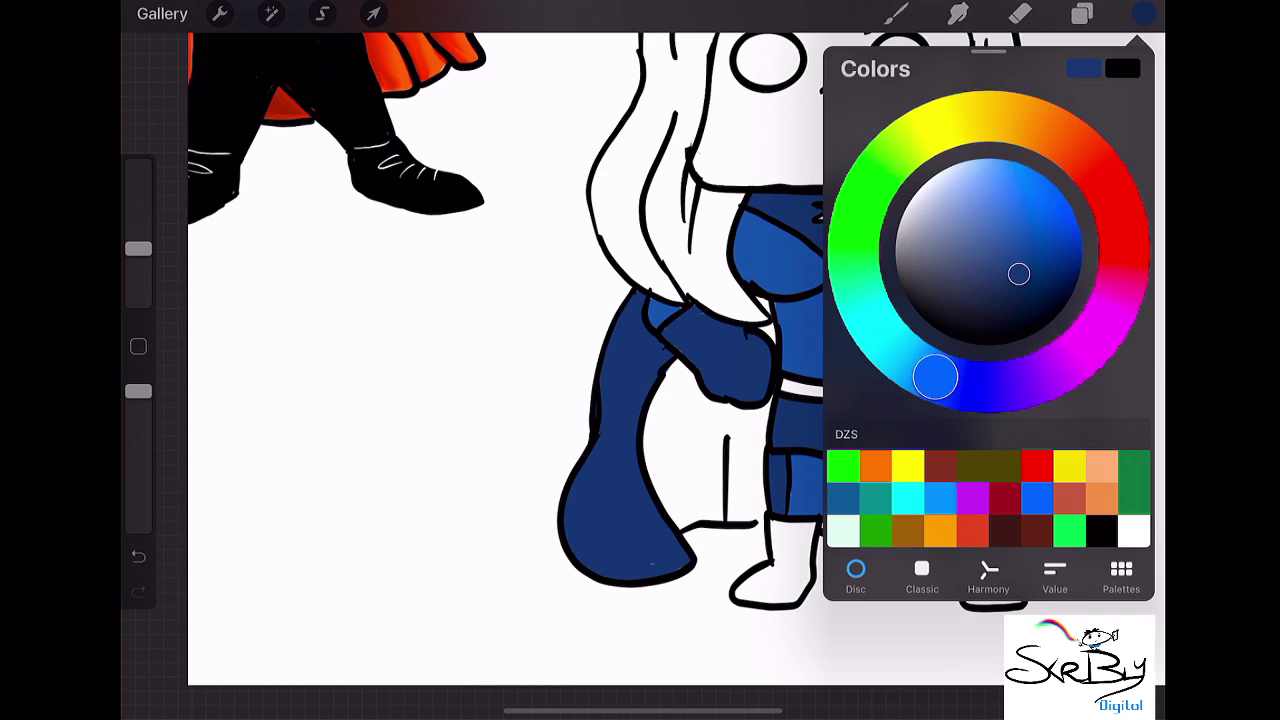
left_click(1020, 309)
left_click(1144, 13)
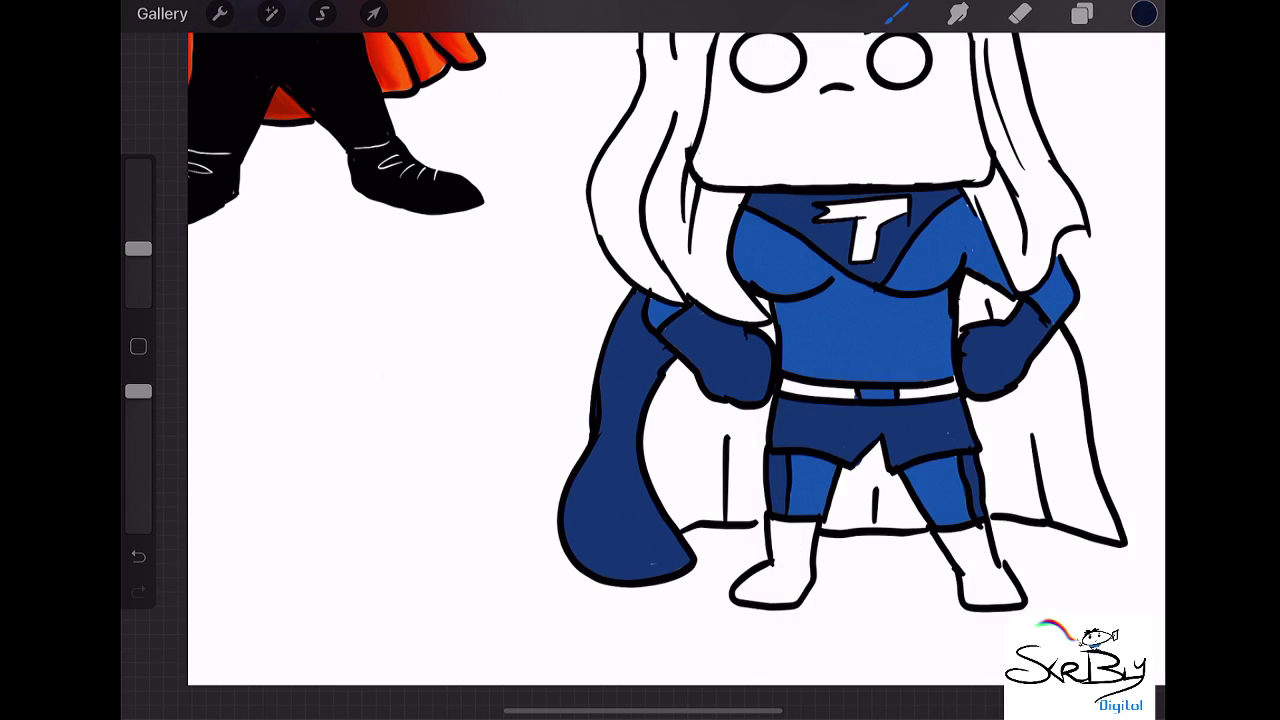
- Shade the left cape edges, left arm, both torso sides and below the chest
mouse_move(596, 448)
left_mouse_down()
mouse_move(578, 510)
mouse_move(584, 550)
mouse_move(644, 578)
mouse_move(686, 564)
left_mouse_up()
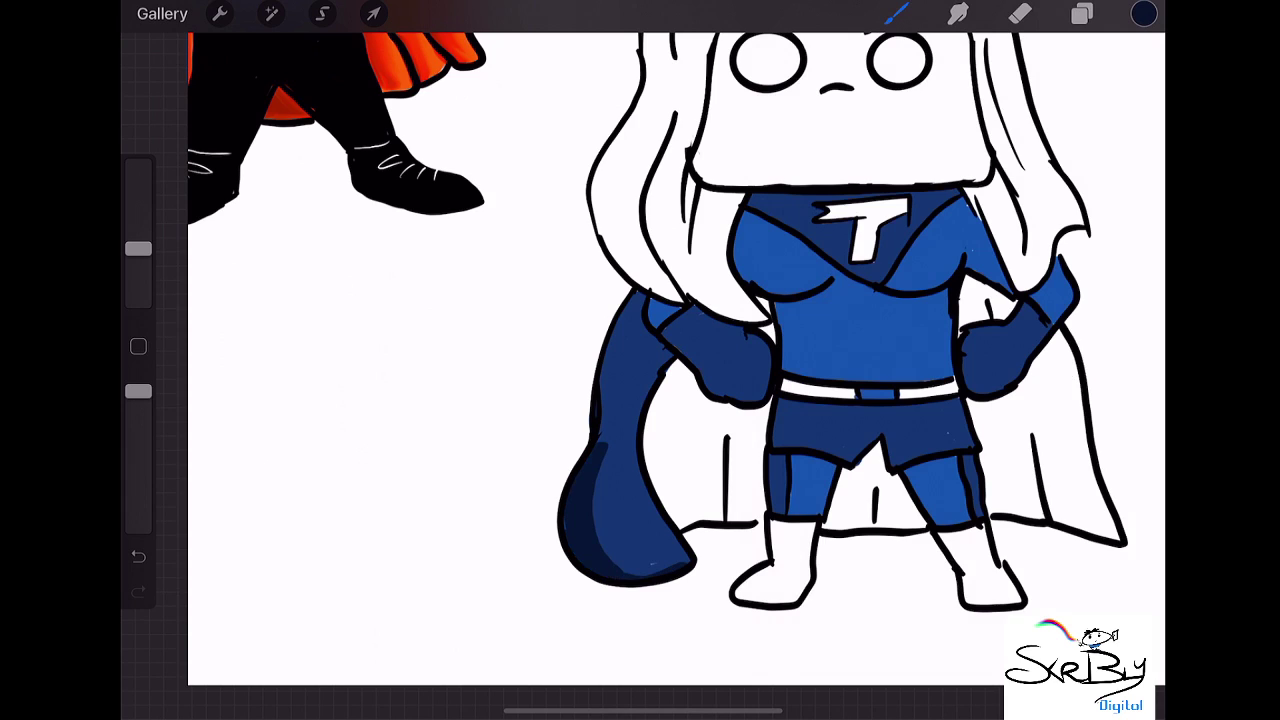
mouse_move(618, 452)
left_mouse_down()
mouse_move(604, 414)
mouse_move(610, 350)
mouse_move(640, 293)
mouse_move(670, 360)
mouse_move(696, 306)
mouse_move(700, 356)
mouse_move(720, 382)
mouse_move(746, 398)
mouse_move(768, 388)
left_mouse_up()
left_click_drag(698, 312, 744, 332)
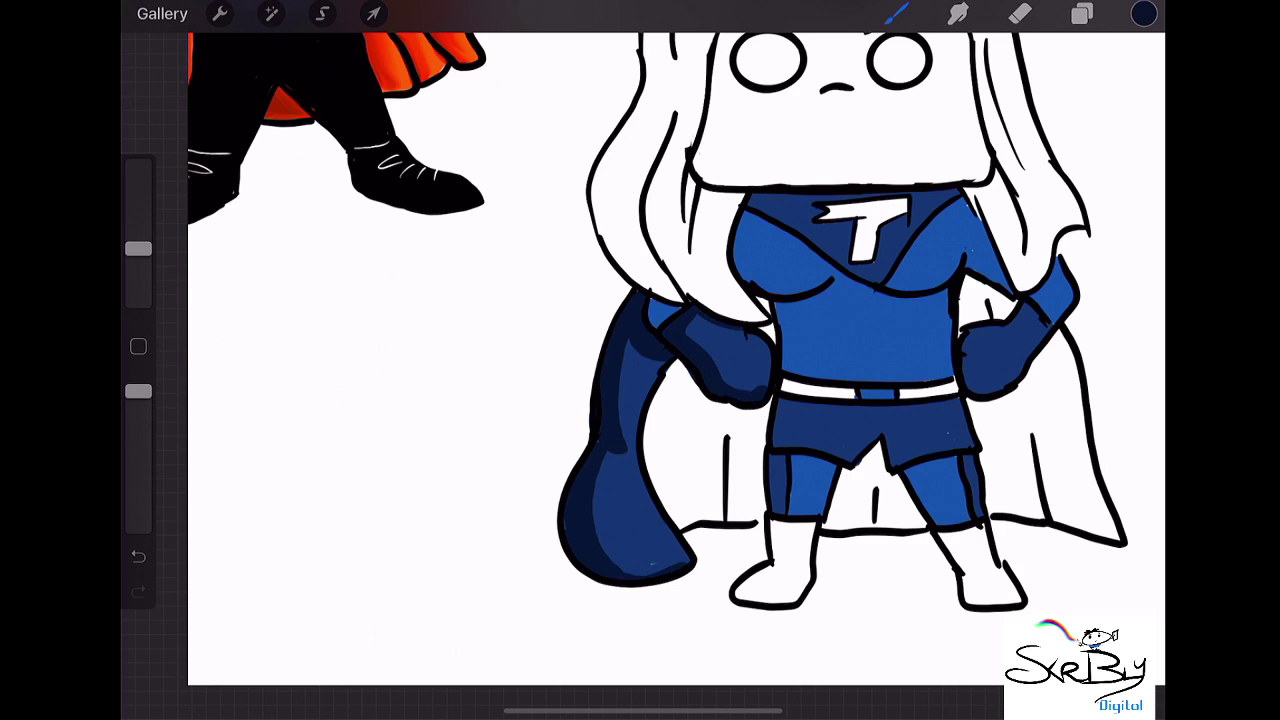
mouse_move(736, 212)
left_mouse_down()
mouse_move(752, 282)
mouse_move(820, 300)
mouse_move(838, 284)
mouse_move(792, 372)
left_mouse_up()
mouse_move(914, 290)
left_mouse_down()
mouse_move(966, 252)
mouse_move(968, 282)
mouse_move(1010, 278)
mouse_move(972, 368)
mouse_move(978, 390)
left_mouse_up()
left_click_drag(946, 300, 944, 378)
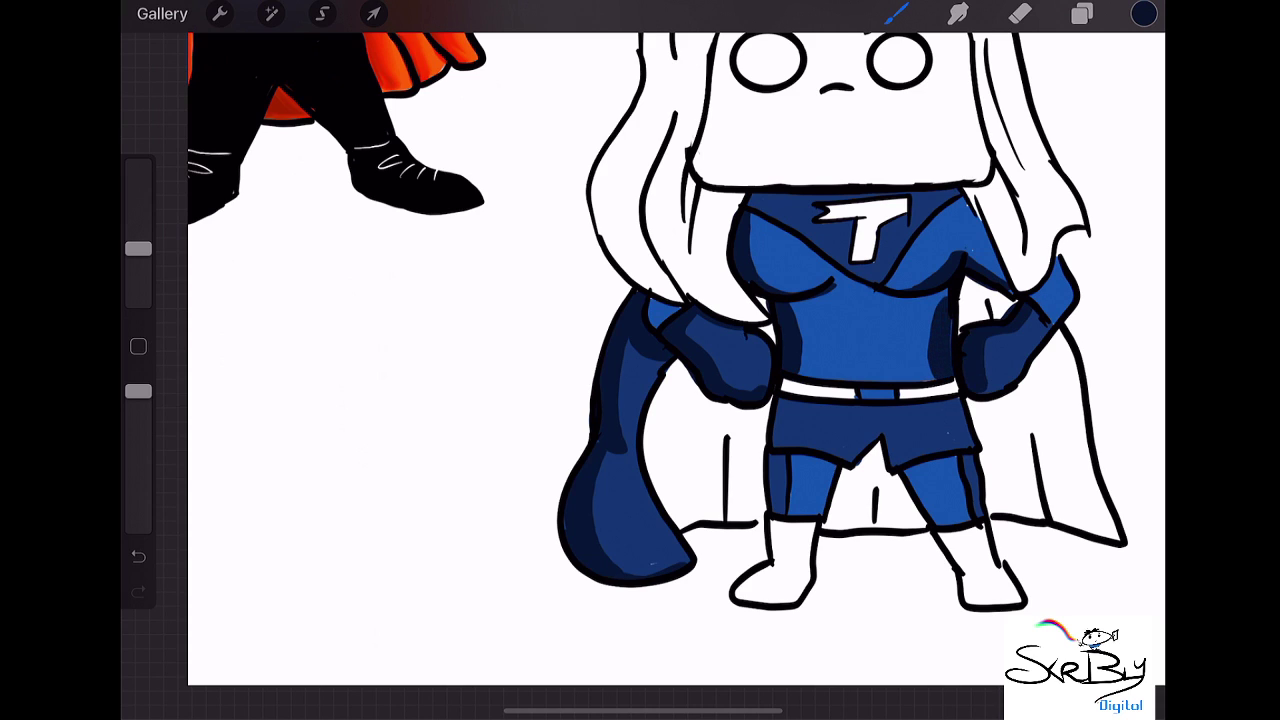
left_click_drag(792, 300, 813, 307)
- Shade the shorts' left side, crotch and right side, and down both legs
left_click_drag(782, 400, 764, 446)
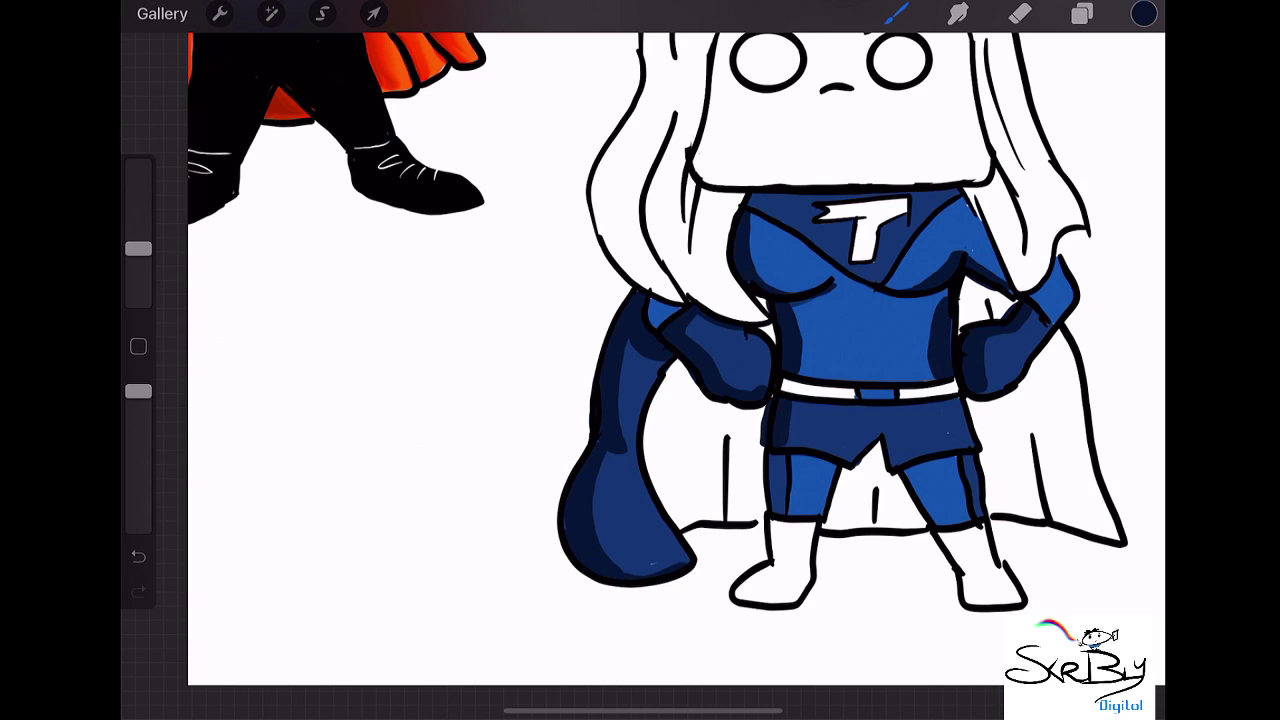
left_click_drag(898, 433, 878, 466)
left_click_drag(958, 400, 964, 446)
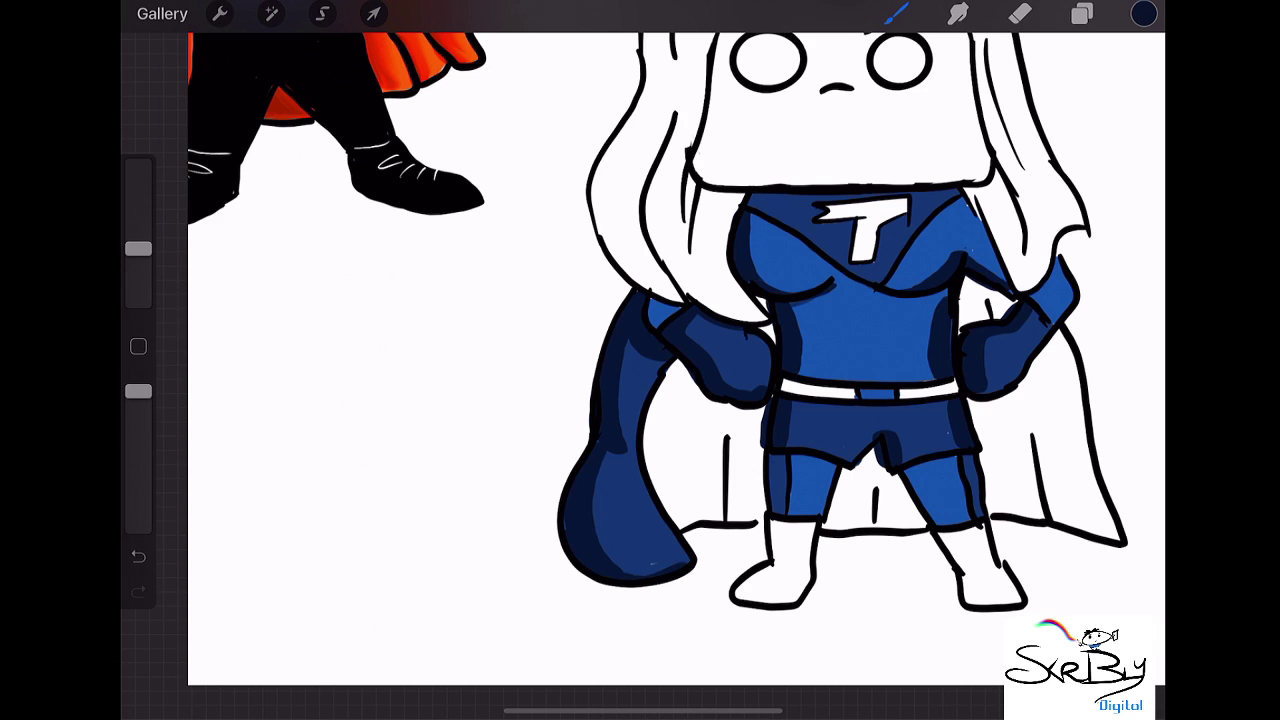
left_click_drag(773, 456, 776, 514)
left_click_drag(968, 456, 978, 516)
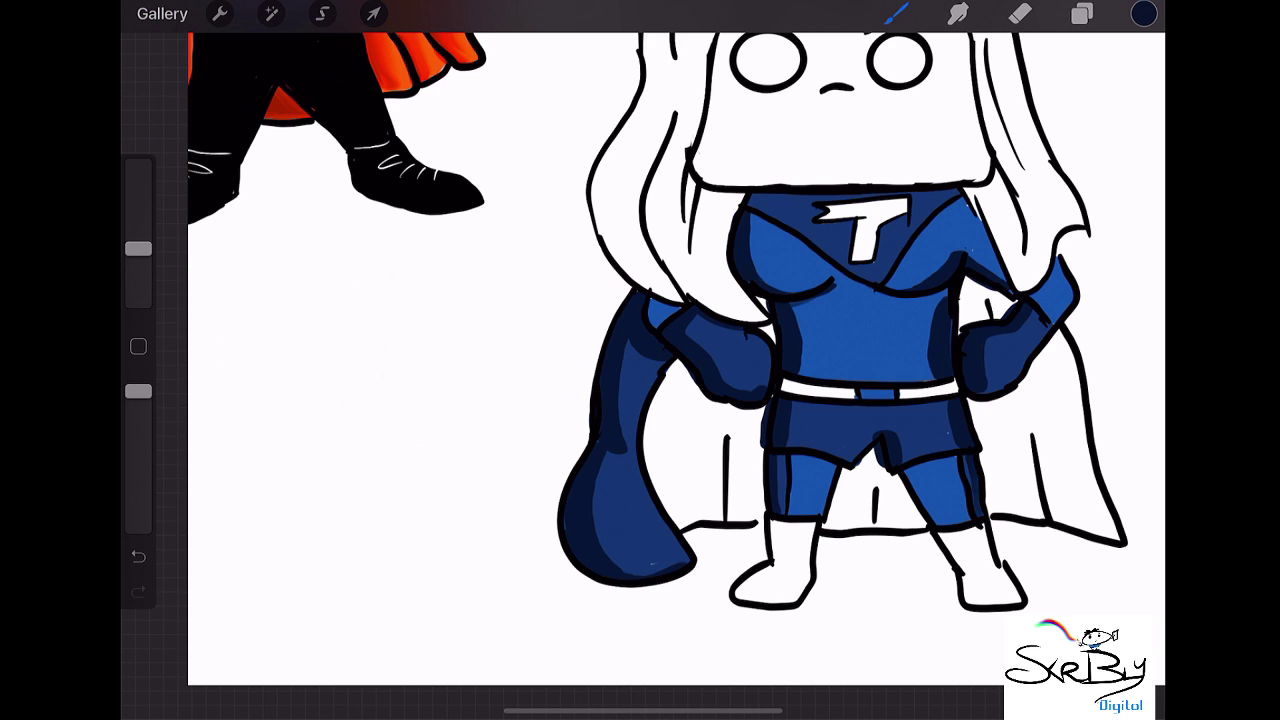
- Darken the collar line, right shoulder edge and inner edges of both legs
left_click(1144, 13)
left_click(1144, 13)
left_click_drag(750, 206, 954, 194)
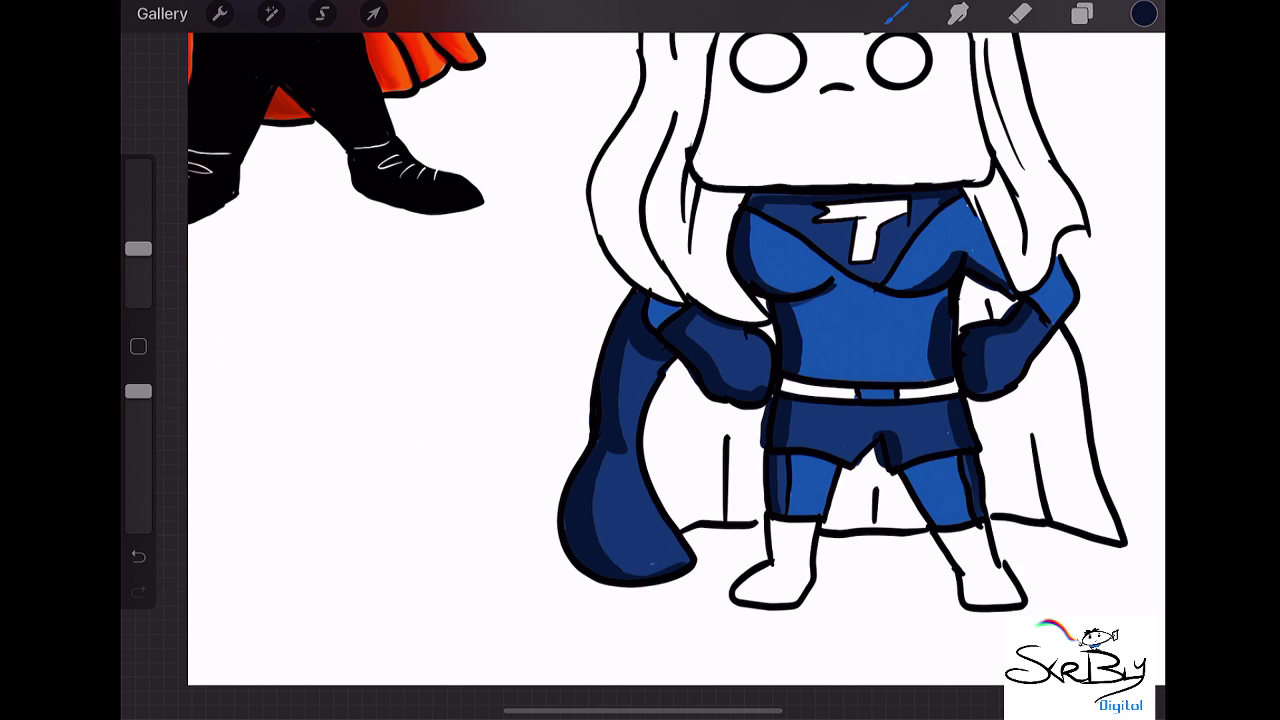
mouse_move(956, 200)
left_mouse_down()
mouse_move(1006, 281)
mouse_move(1054, 274)
mouse_move(1058, 260)
left_mouse_up()
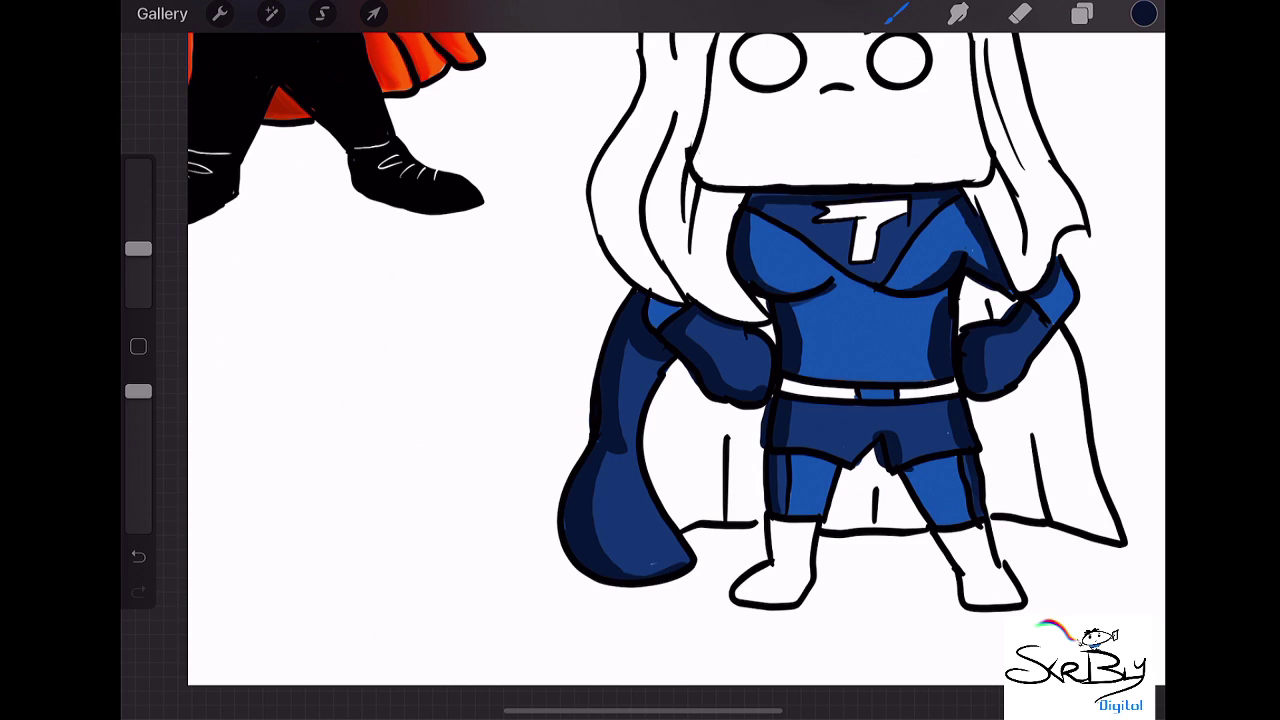
left_click_drag(906, 470, 944, 522)
left_click_drag(828, 466, 820, 552)
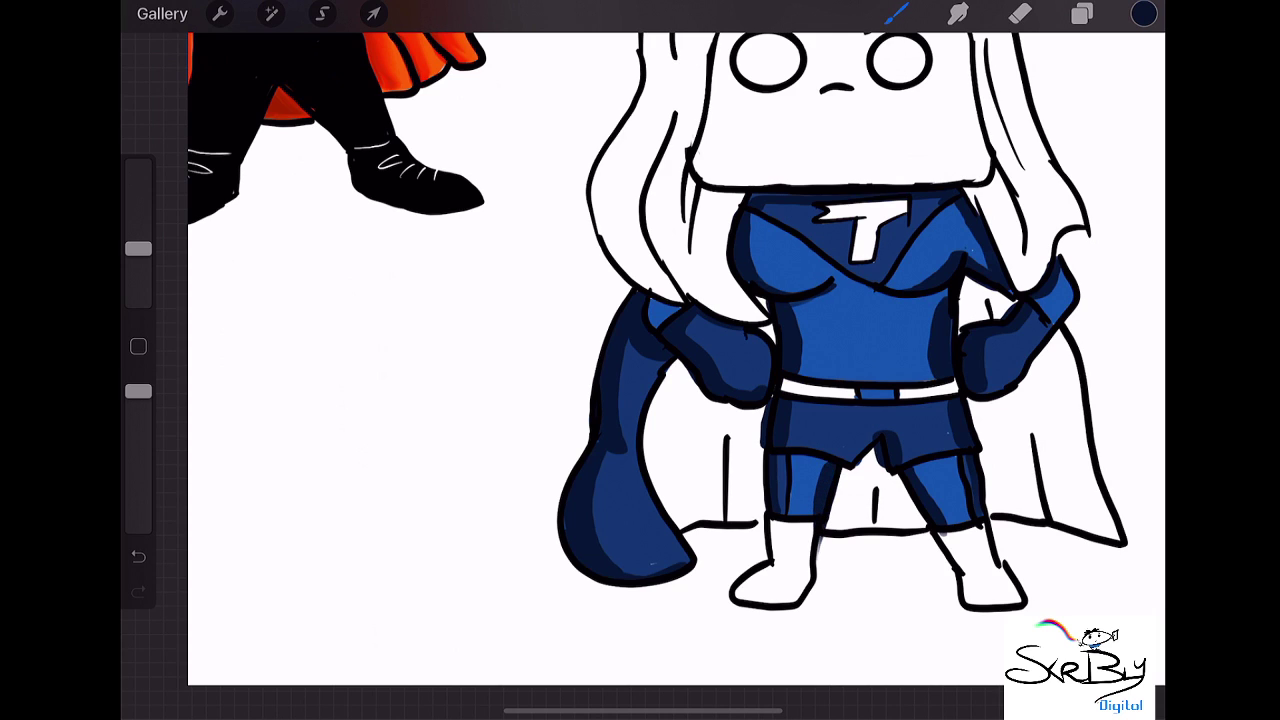
- Blend the cape and left glove shading with a smaller Smudge brush, undoing the first smudge
left_click(958, 12)
mouse_move(655, 420)
left_mouse_down()
mouse_move(590, 418)
mouse_move(600, 365)
mouse_move(652, 400)
left_mouse_up()
key("ctrl+z")
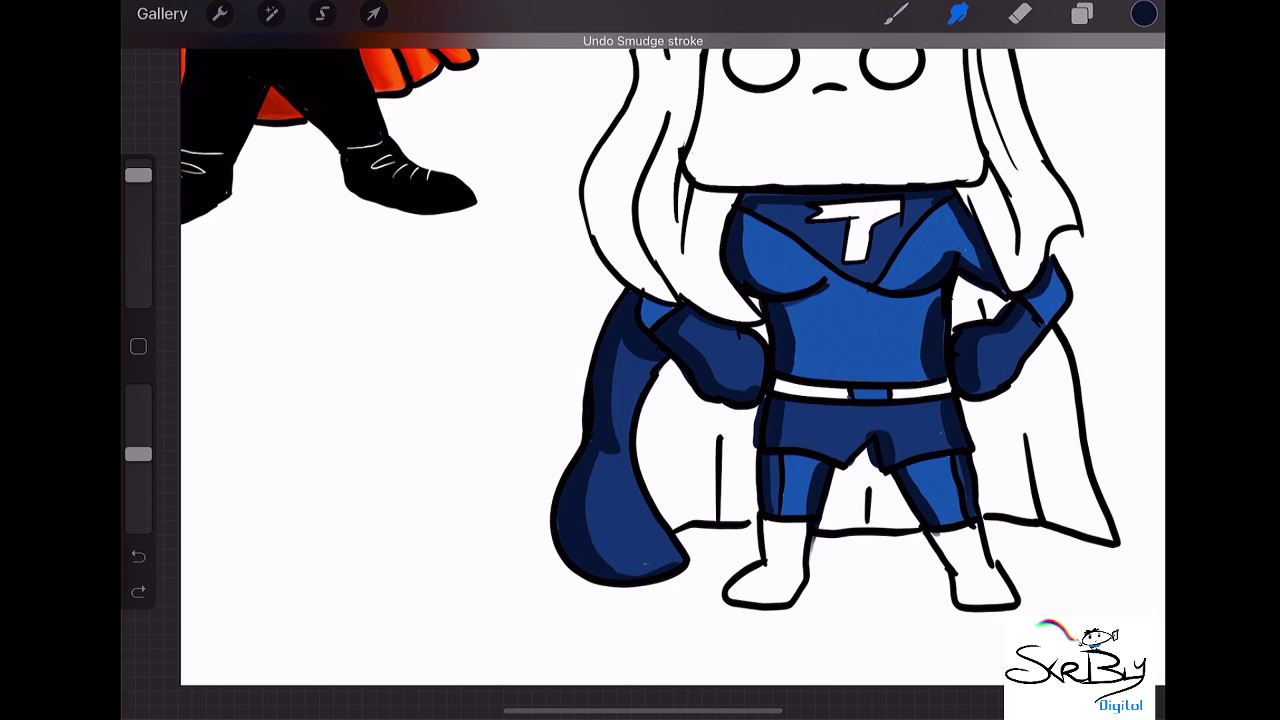
left_click_drag(138, 175, 138, 232)
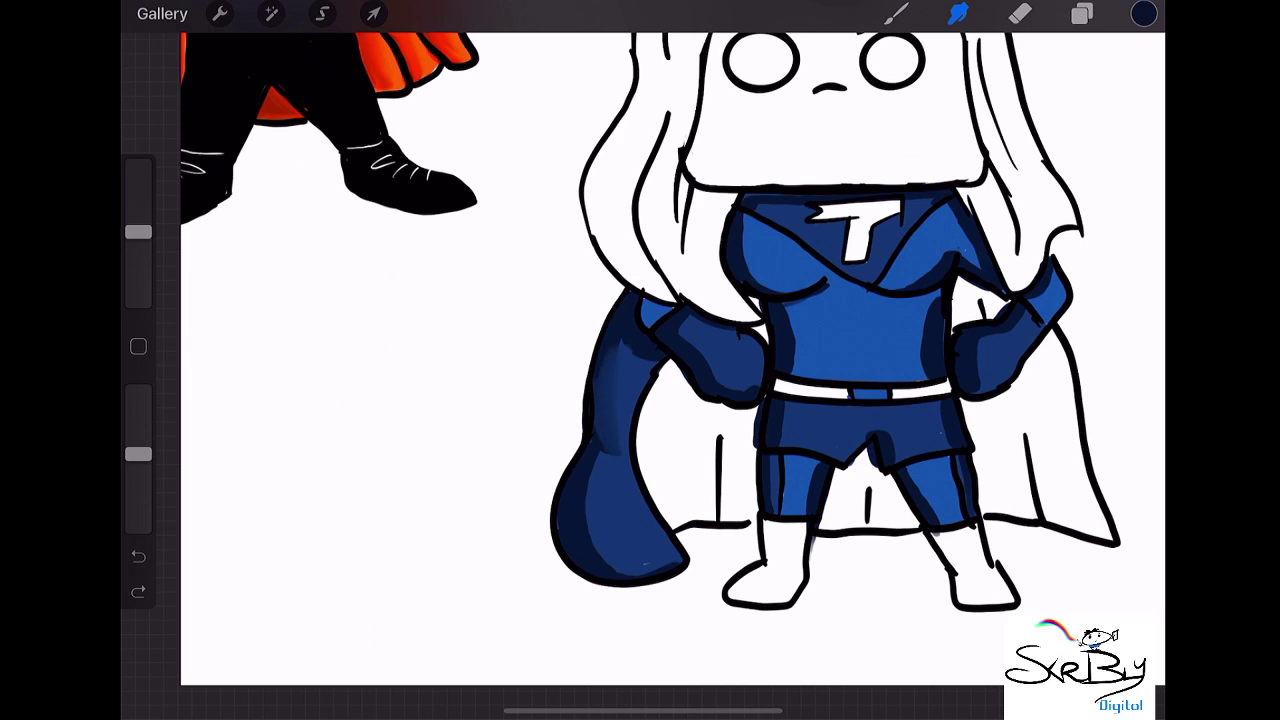
mouse_move(620, 348)
left_mouse_down()
mouse_move(636, 334)
mouse_move(648, 366)
mouse_move(646, 340)
left_mouse_up()
mouse_move(603, 452)
left_mouse_down()
mouse_move(596, 540)
mouse_move(615, 570)
mouse_move(605, 528)
mouse_move(612, 564)
mouse_move(662, 574)
mouse_move(642, 576)
left_mouse_up()
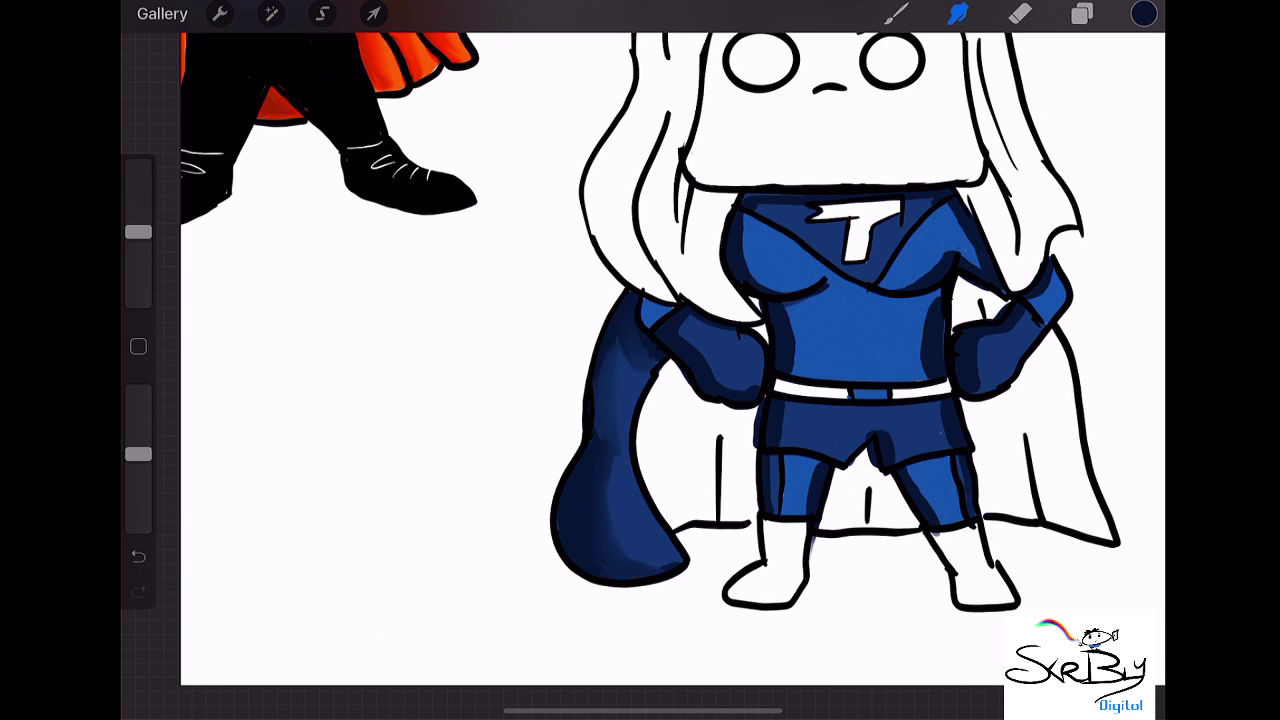
mouse_move(684, 354)
left_mouse_down()
mouse_move(702, 336)
mouse_move(692, 320)
mouse_move(716, 384)
left_mouse_up()
left_click_drag(668, 332, 676, 342)
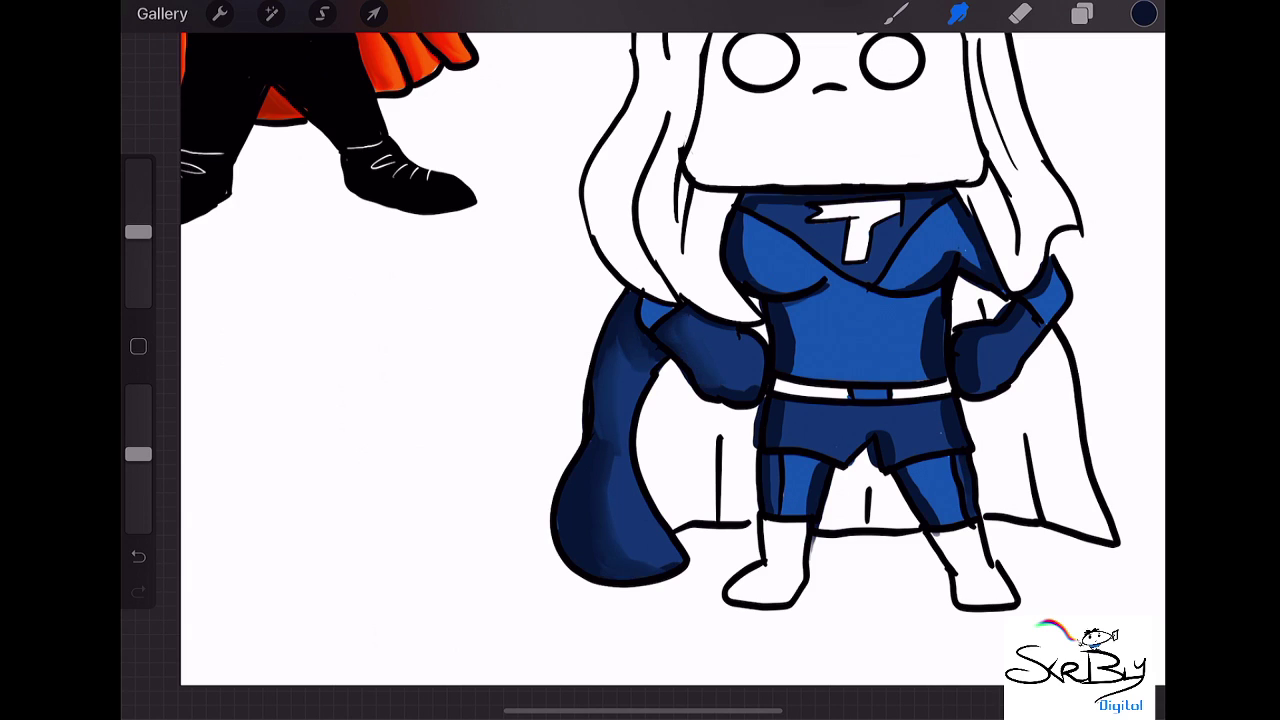
left_click_drag(710, 390, 758, 390)
- Smudge the shading on the torso sides, right chest, right shoulder and centre chest
mouse_move(784, 304)
left_mouse_down()
mouse_move(796, 372)
mouse_move(830, 290)
mouse_move(760, 290)
mouse_move(740, 244)
mouse_move(776, 290)
mouse_move(730, 238)
mouse_move(730, 254)
left_mouse_up()
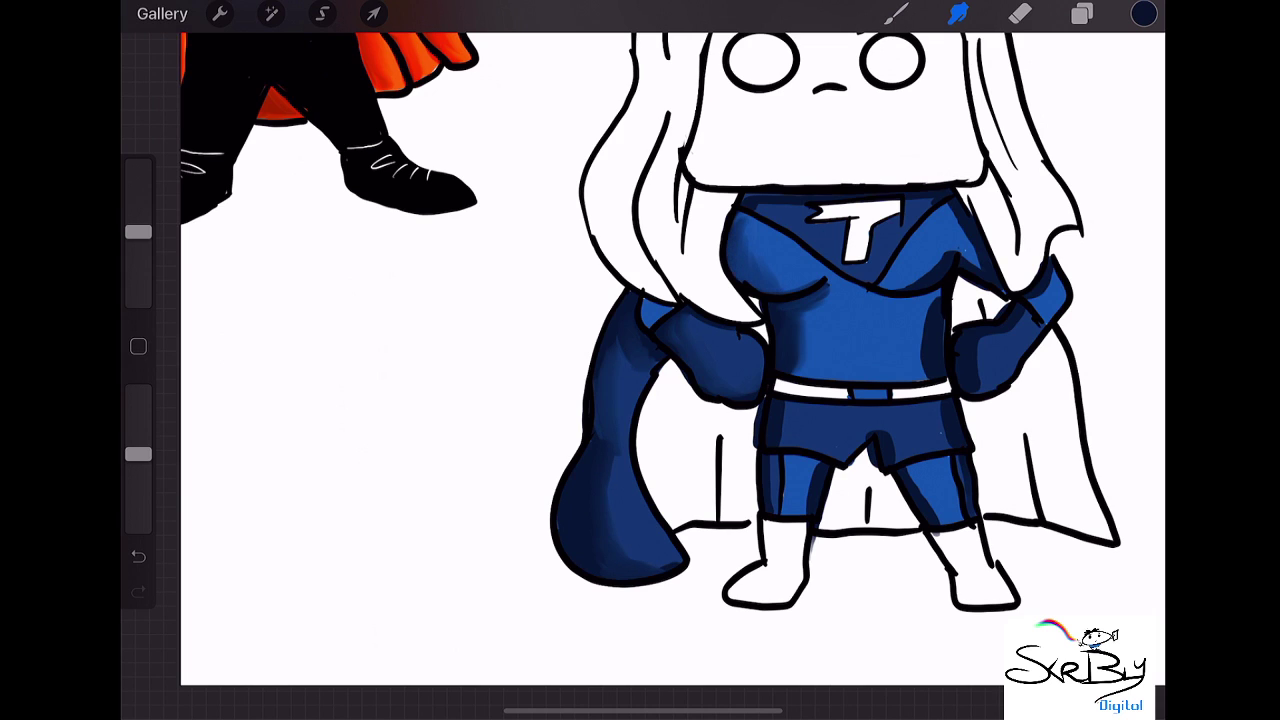
mouse_move(900, 288)
left_mouse_down()
mouse_move(942, 264)
mouse_move(932, 252)
mouse_move(946, 260)
mouse_move(898, 288)
left_mouse_up()
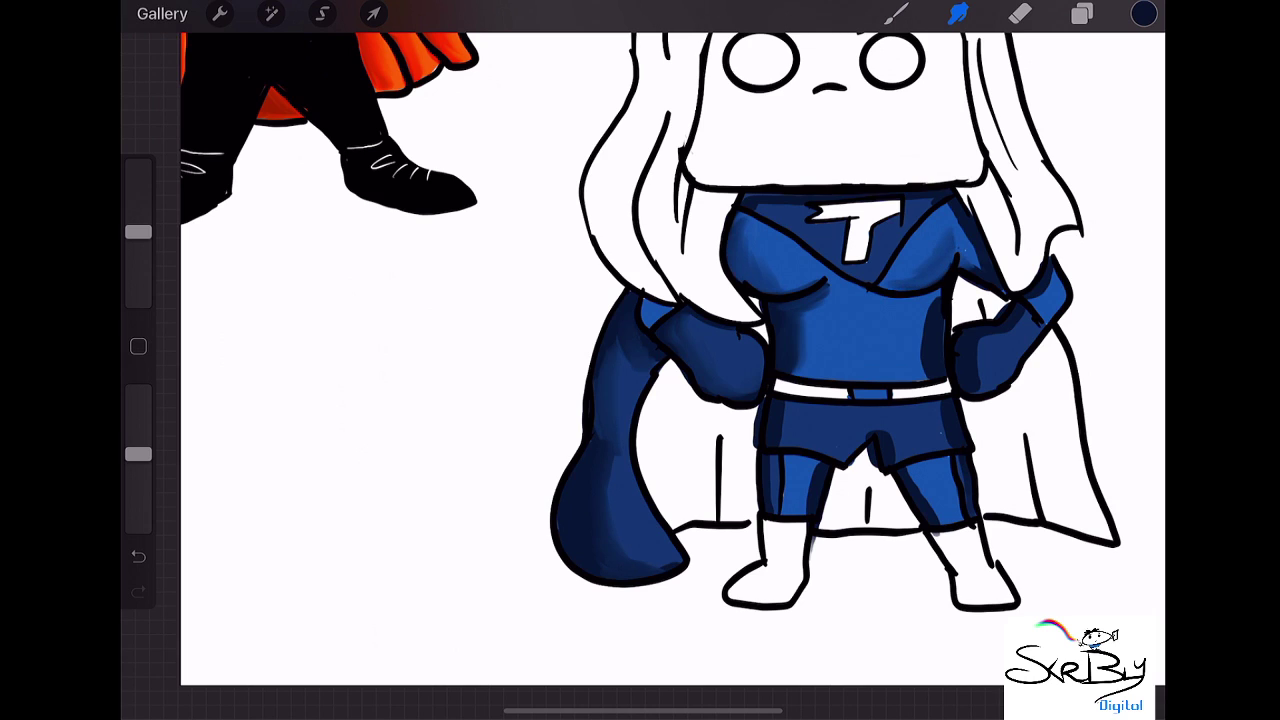
mouse_move(974, 240)
left_mouse_down()
mouse_move(916, 350)
mouse_move(916, 378)
mouse_move(922, 302)
mouse_move(938, 298)
mouse_move(926, 376)
left_mouse_up()
left_click_drag(929, 332, 929, 339)
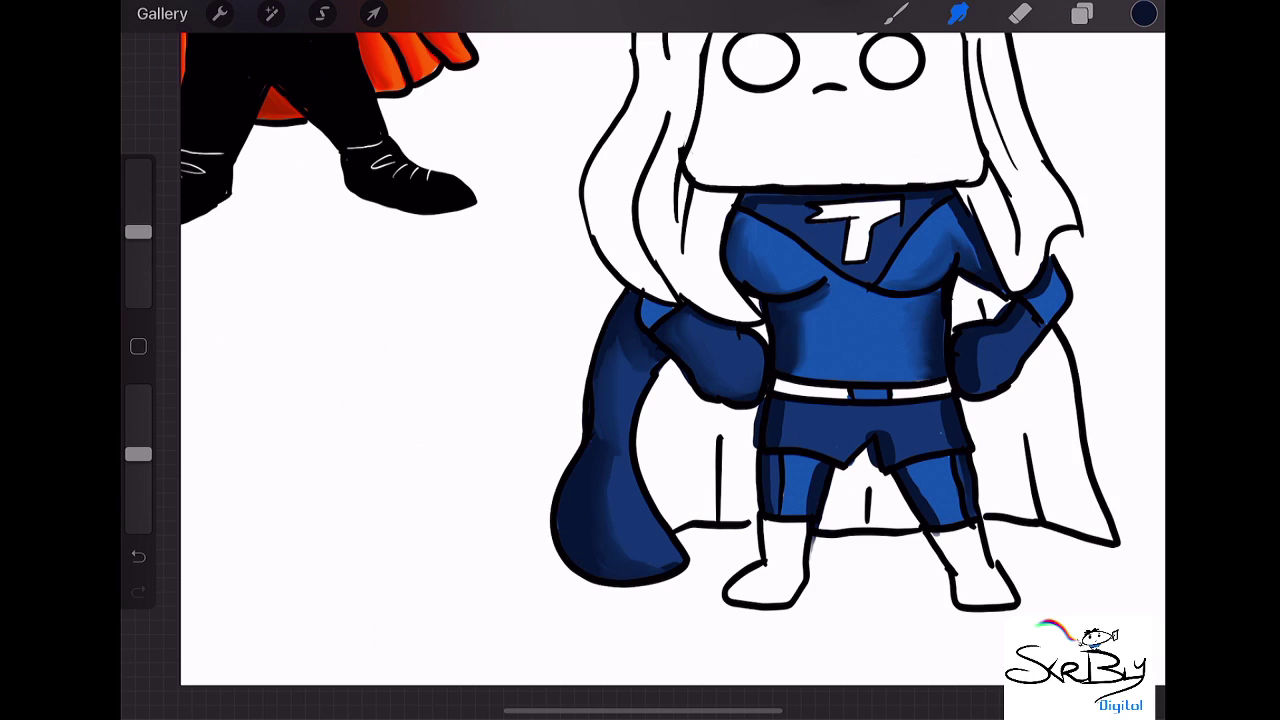
mouse_move(816, 310)
left_mouse_down()
mouse_move(790, 304)
mouse_move(826, 296)
mouse_move(784, 320)
mouse_move(790, 370)
mouse_move(784, 332)
left_mouse_up()
- Blend the shorts, legs and right glove shading, then sample the reference cape's orange
mouse_move(785, 418)
left_mouse_down()
mouse_move(784, 442)
mouse_move(806, 412)
left_mouse_up()
mouse_move(786, 414)
left_mouse_down()
mouse_move(798, 422)
mouse_move(788, 432)
mouse_move(800, 411)
left_mouse_up()
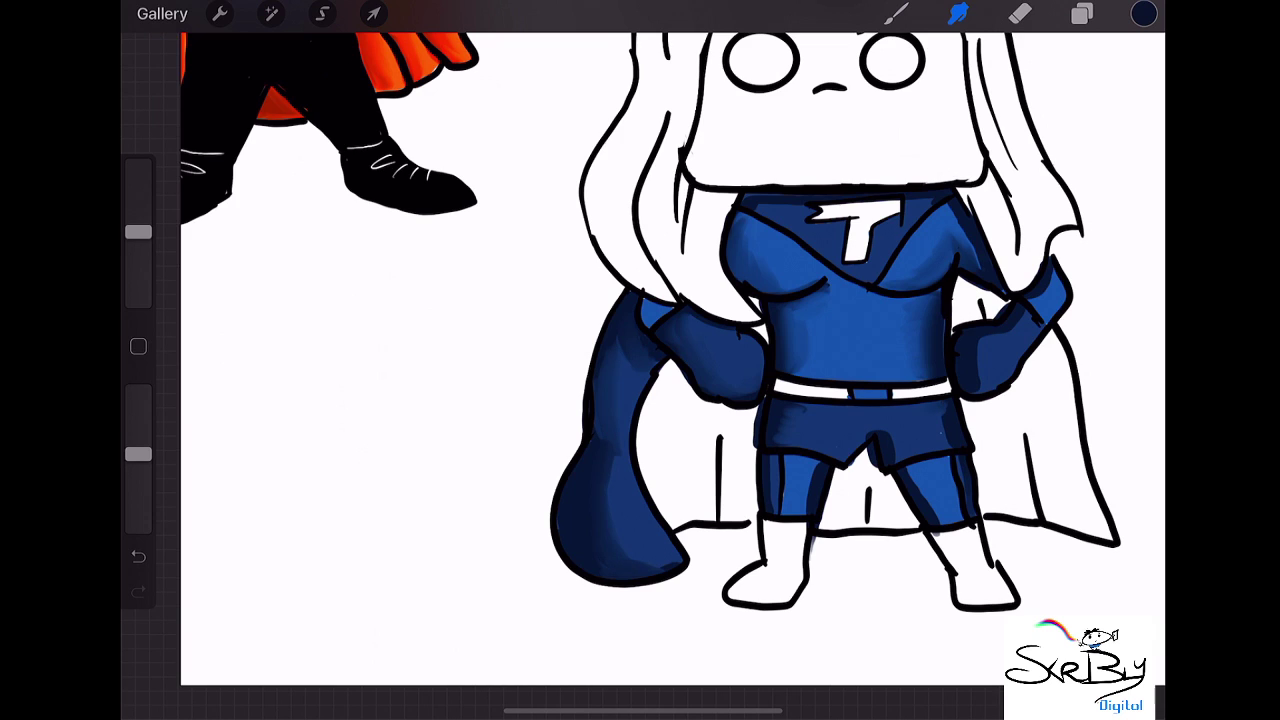
left_click_drag(945, 410, 956, 515)
mouse_move(936, 512)
left_mouse_down()
mouse_move(908, 468)
mouse_move(934, 490)
mouse_move(934, 510)
left_mouse_up()
left_click_drag(894, 458, 882, 428)
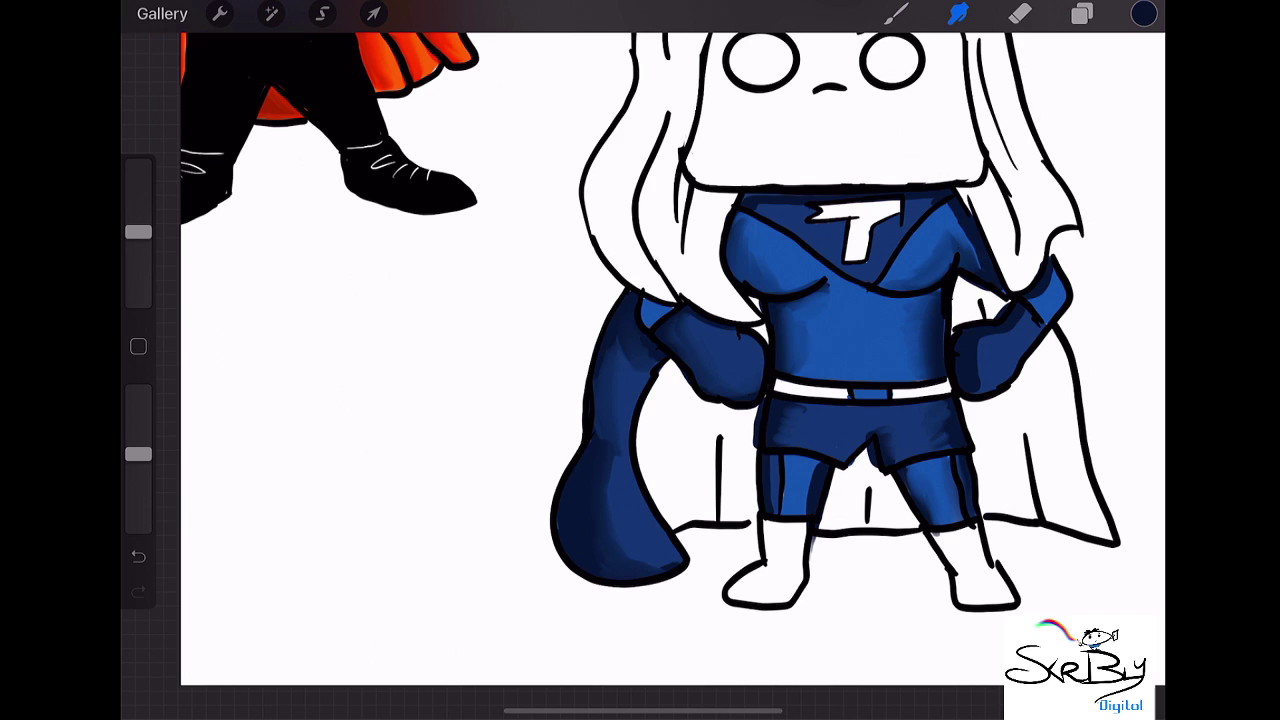
left_click_drag(818, 462, 806, 514)
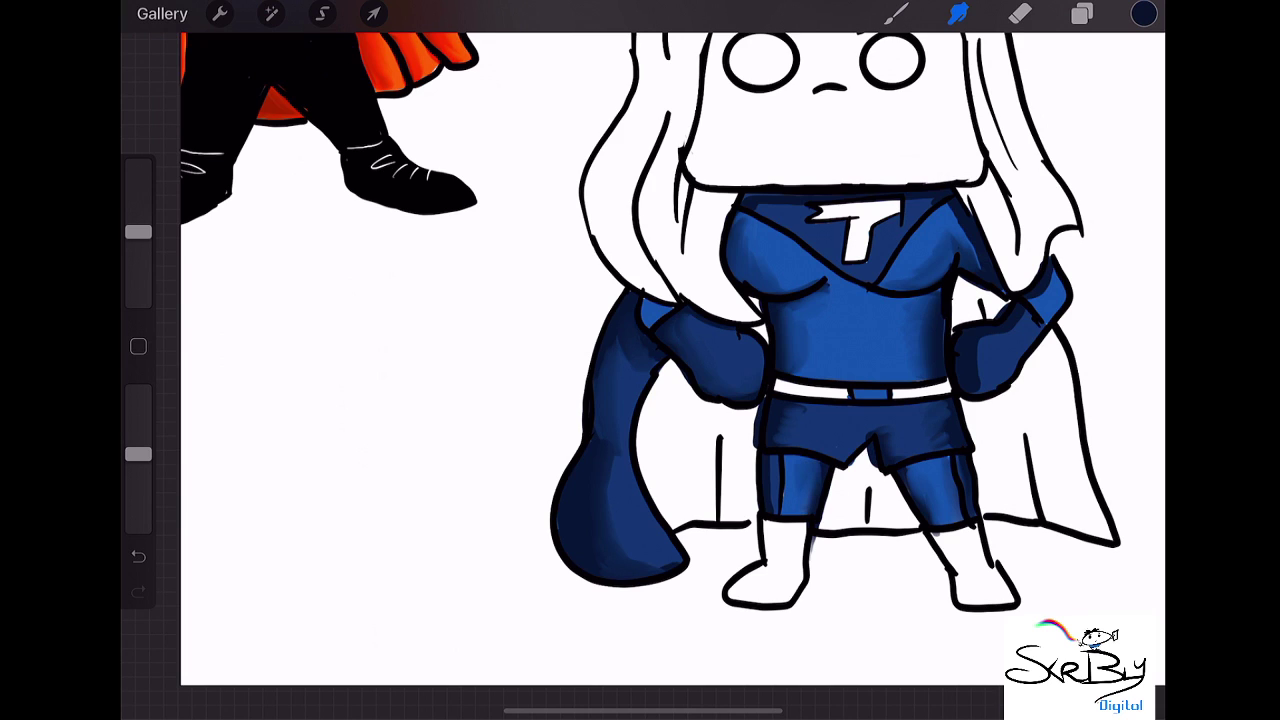
mouse_move(970, 356)
left_mouse_down()
mouse_move(990, 334)
mouse_move(976, 392)
left_mouse_up()
left_click_drag(988, 334, 1048, 284)
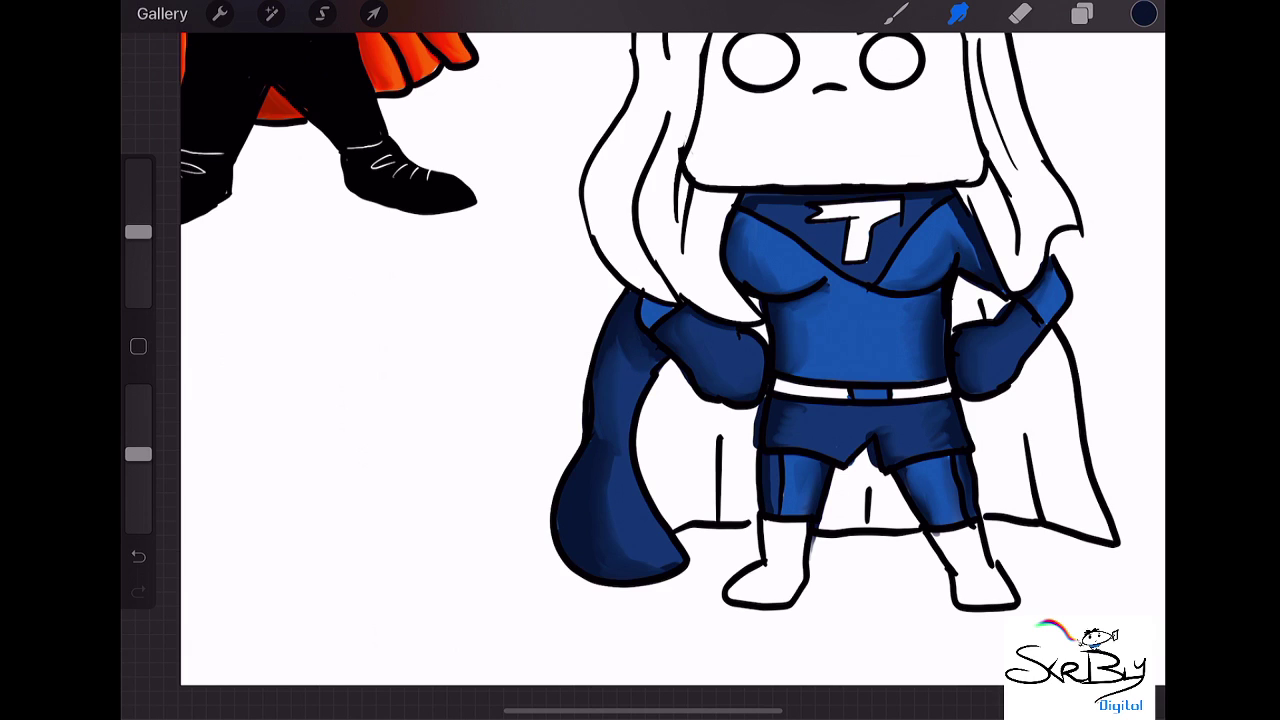
left_click_drag(415, 50, 372, 56)
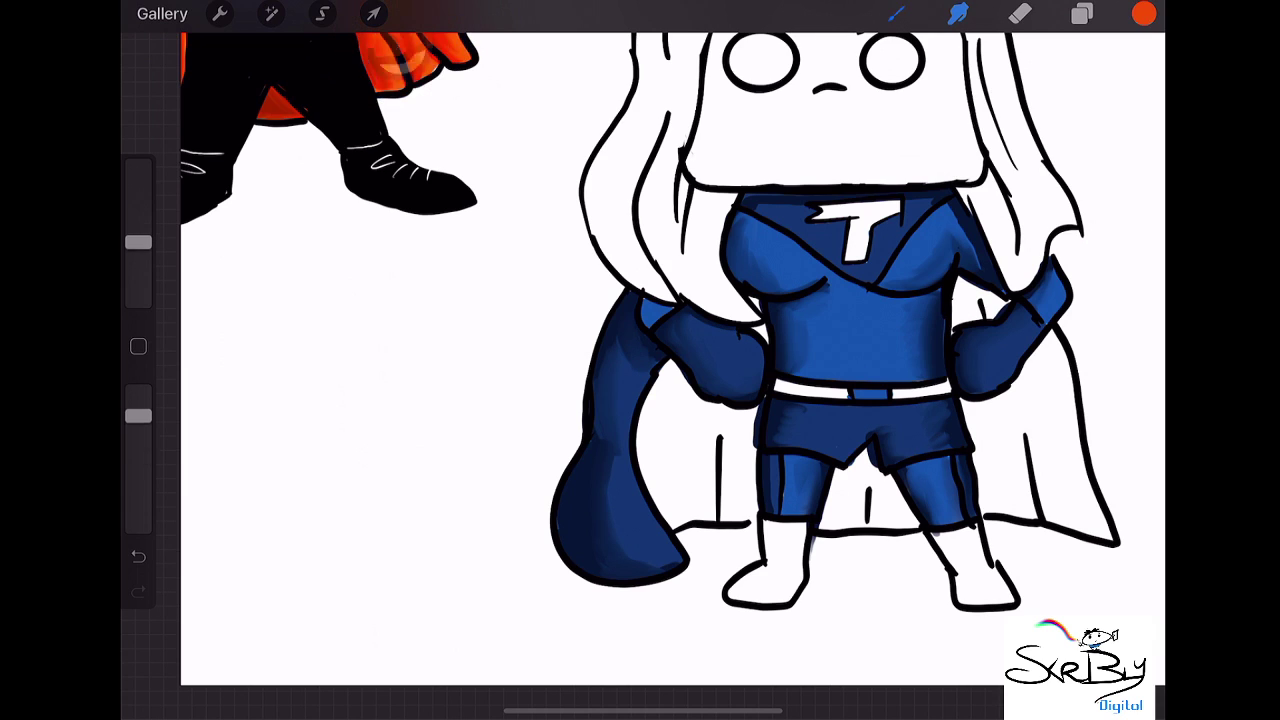
- Paint the orange cape lining behind and left of the left leg, redoing misplaced strokes
left_click(896, 13)
mouse_move(672, 406)
left_mouse_down()
mouse_move(664, 470)
mouse_move(670, 362)
mouse_move(645, 442)
mouse_move(682, 522)
mouse_move(665, 520)
mouse_move(680, 368)
mouse_move(722, 426)
mouse_move(758, 412)
mouse_move(740, 438)
mouse_move(745, 485)
left_mouse_up()
key("ctrl+z")
key("ctrl+z")
key("ctrl+z")
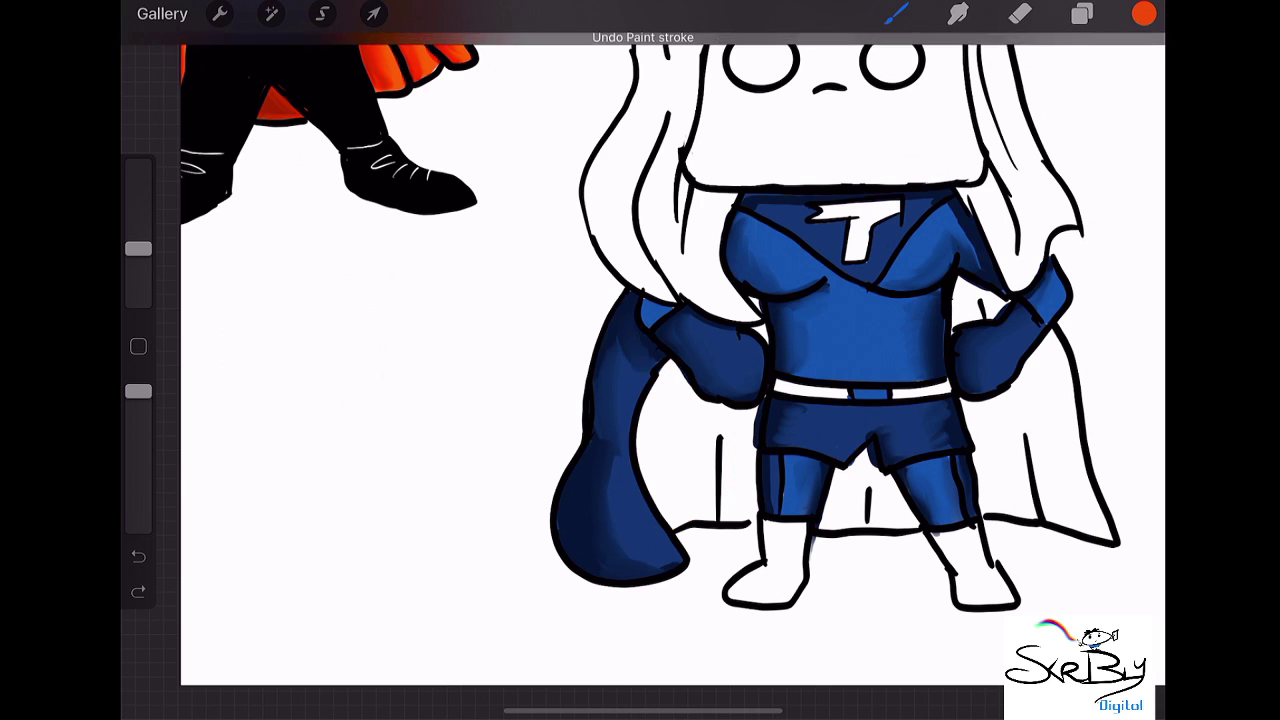
key("ctrl+shift+z")
left_click_drag(740, 430, 742, 480)
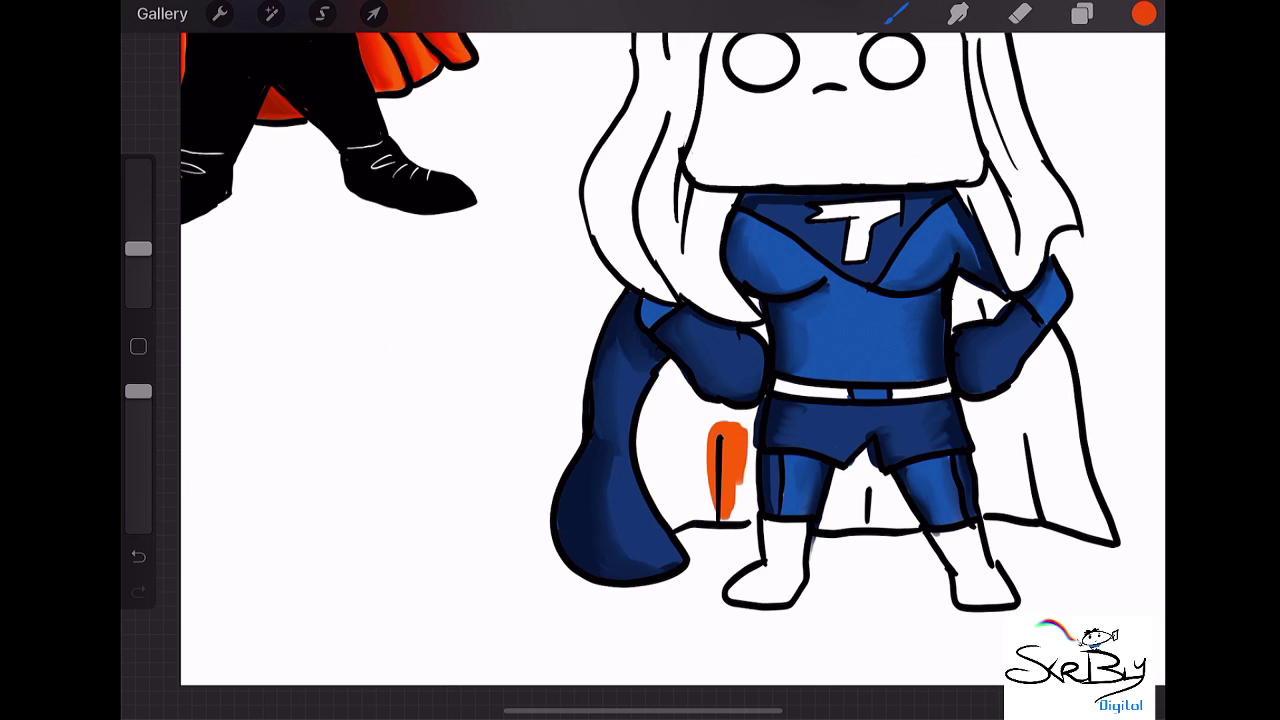
mouse_move(730, 426)
left_mouse_down()
mouse_move(758, 410)
mouse_move(750, 518)
mouse_move(724, 512)
mouse_move(740, 512)
left_mouse_up()
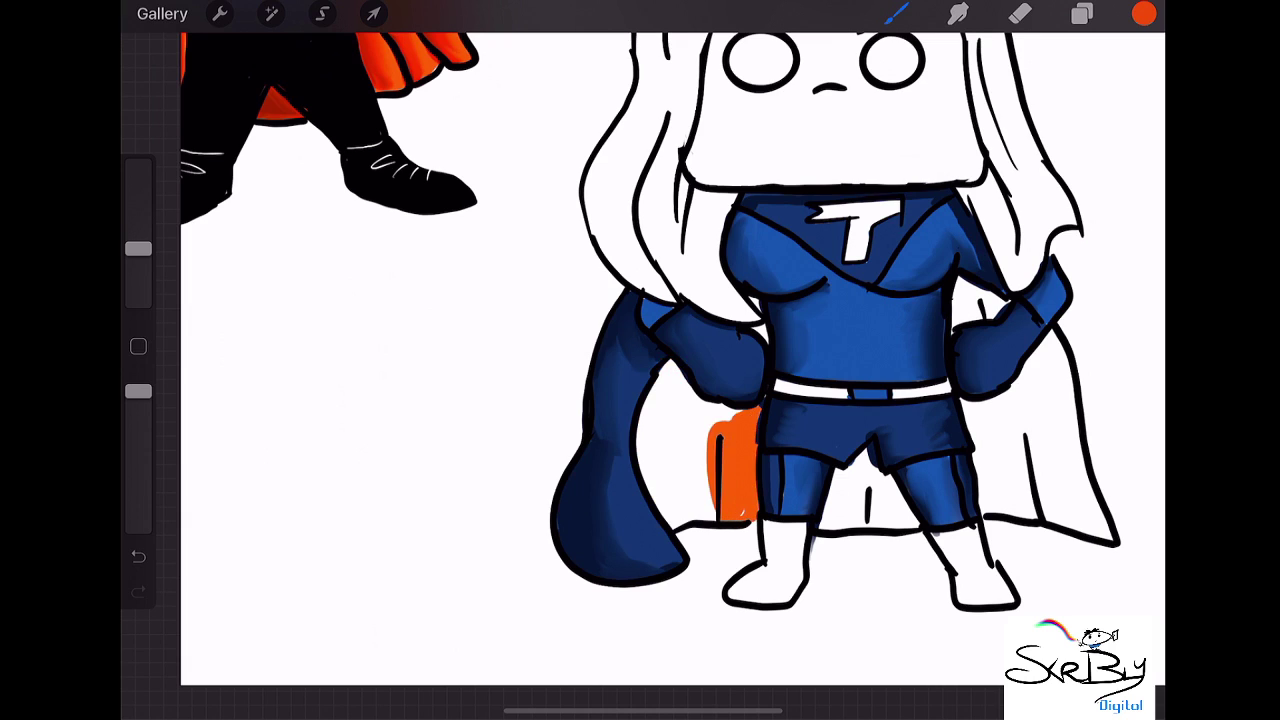
mouse_move(700, 422)
left_mouse_down()
mouse_move(708, 514)
mouse_move(676, 528)
mouse_move(656, 494)
mouse_move(668, 362)
mouse_move(640, 460)
mouse_move(656, 510)
mouse_move(638, 420)
left_mouse_up()
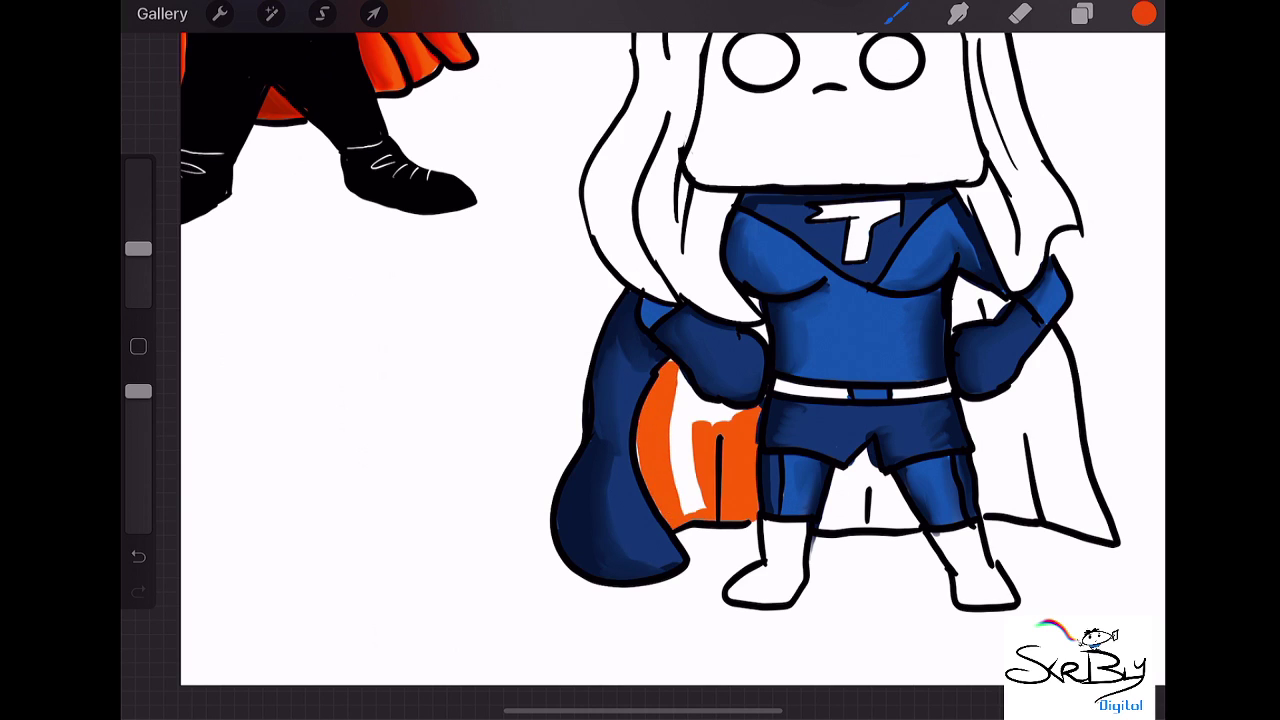
- Fill the remaining white gaps in that orange lining and cover a stray speck
mouse_move(678, 505)
left_mouse_down()
mouse_move(678, 398)
mouse_move(692, 408)
left_mouse_up()
left_click_drag(700, 478, 702, 510)
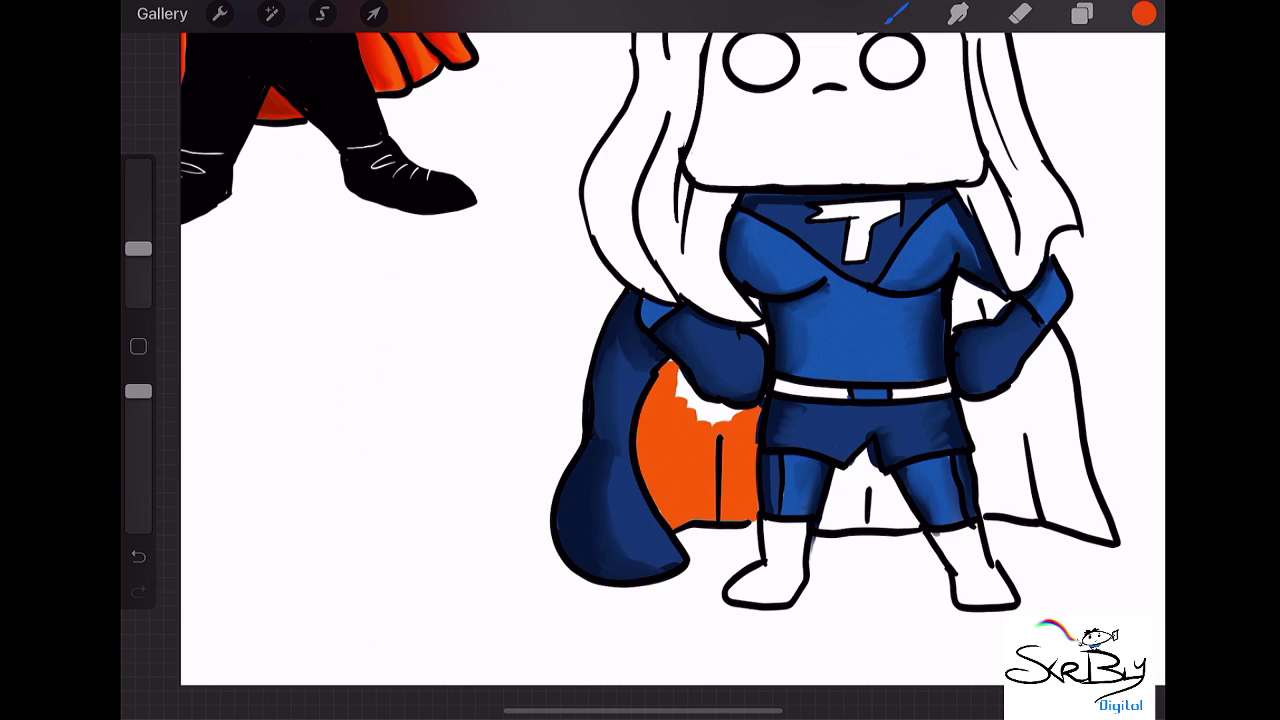
mouse_move(690, 405)
left_mouse_down()
mouse_move(680, 370)
mouse_move(708, 418)
mouse_move(736, 420)
left_mouse_up()
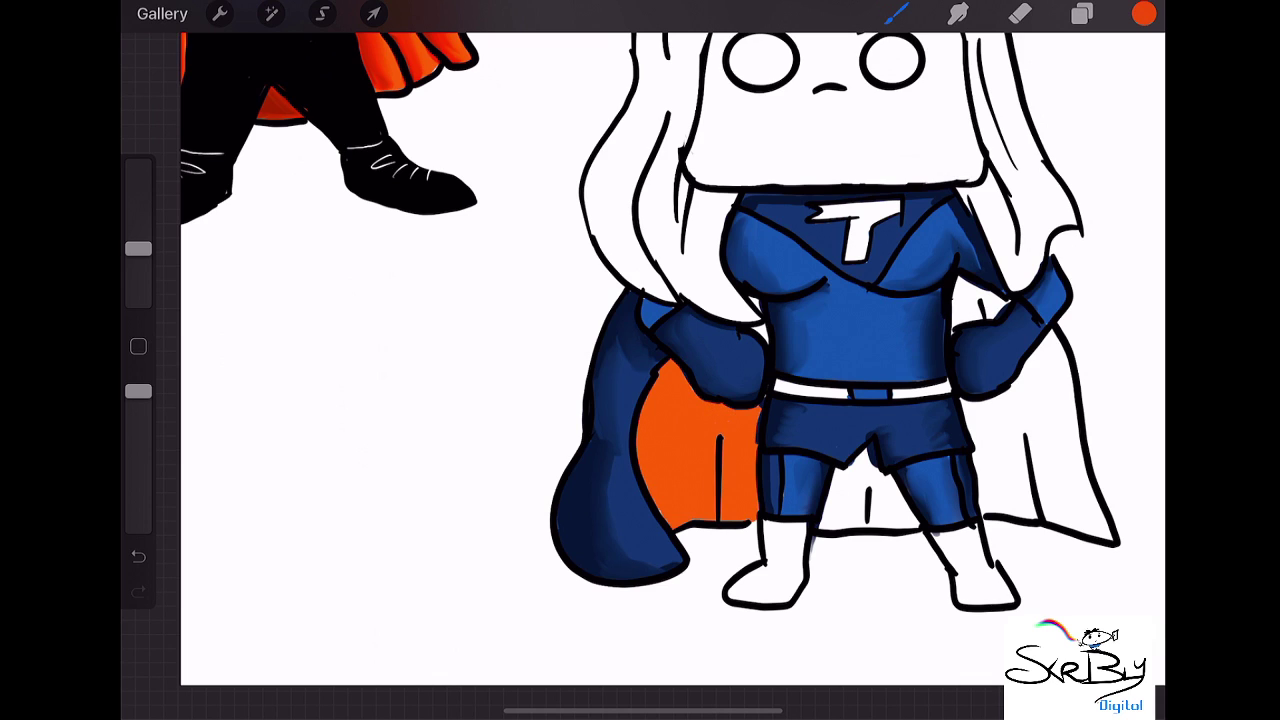
left_click_drag(758, 330, 766, 337)
- Paint orange lining beside the right arm and leg down the right cape edge
mouse_move(960, 286)
left_mouse_down()
mouse_move(962, 330)
mouse_move(1002, 302)
mouse_move(968, 286)
mouse_move(972, 314)
left_mouse_up()
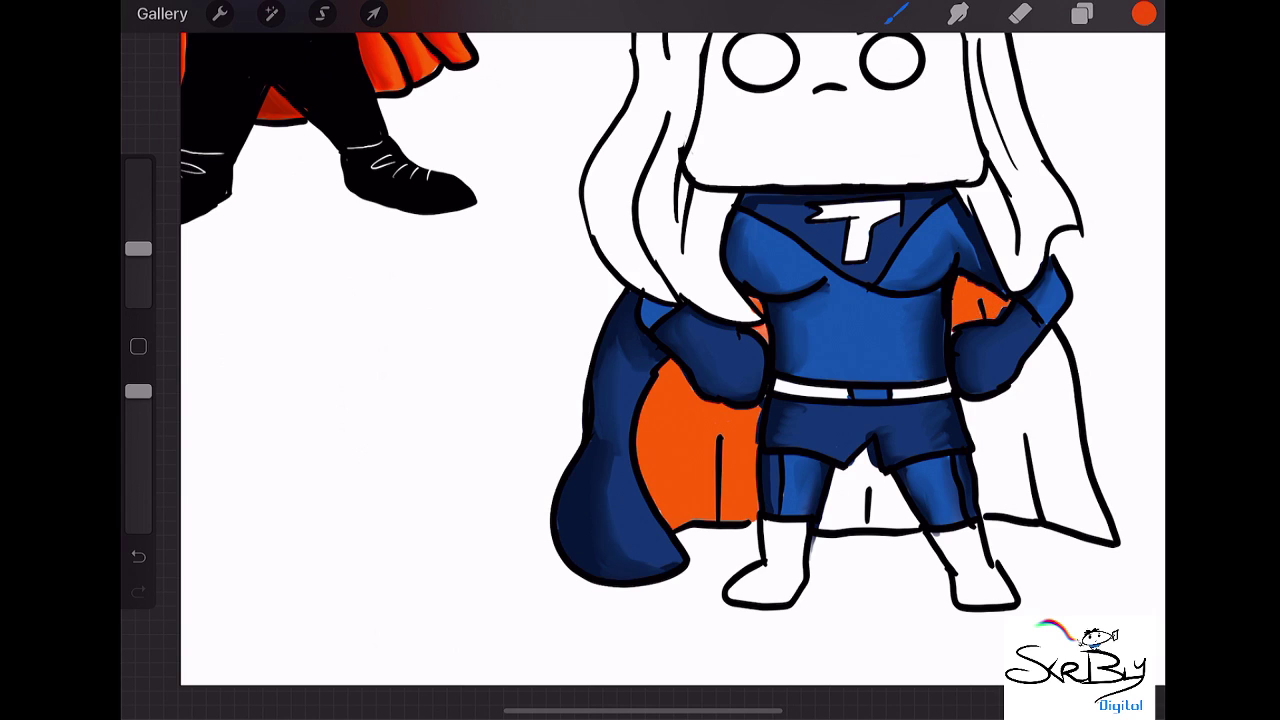
left_click_drag(1004, 398, 1058, 336)
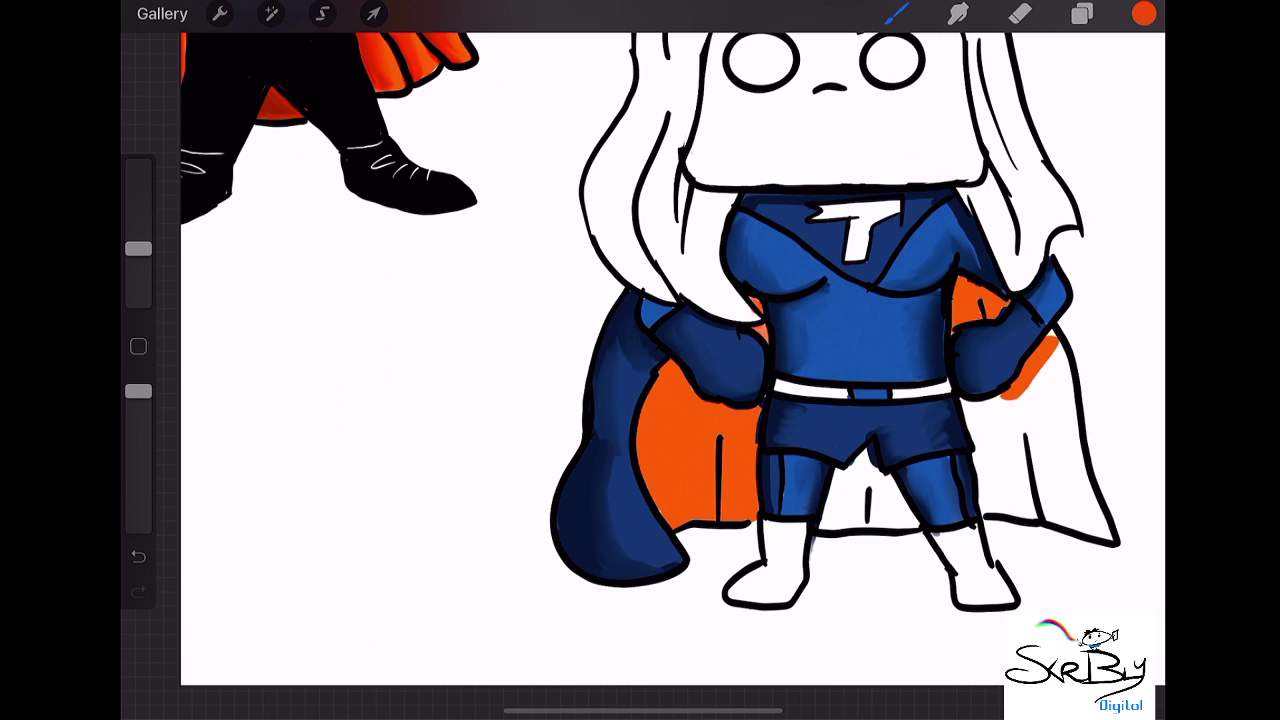
key("ctrl+z")
mouse_move(1040, 395)
left_mouse_down()
mouse_move(1010, 432)
mouse_move(1018, 465)
left_mouse_up()
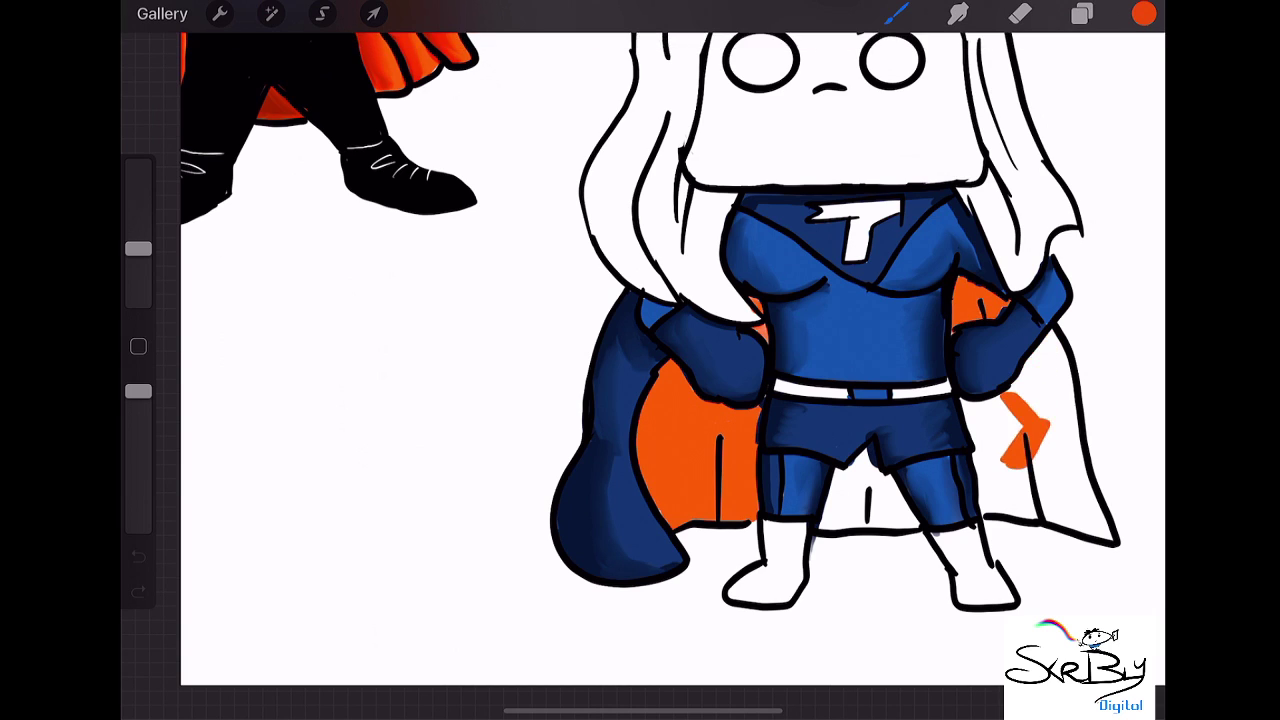
mouse_move(1012, 418)
left_mouse_down()
mouse_move(994, 440)
mouse_move(964, 405)
mouse_move(984, 434)
mouse_move(968, 438)
mouse_move(990, 504)
mouse_move(1034, 498)
mouse_move(1036, 516)
left_mouse_up()
left_click_drag(1030, 460, 1012, 490)
left_click_drag(1000, 438, 1004, 496)
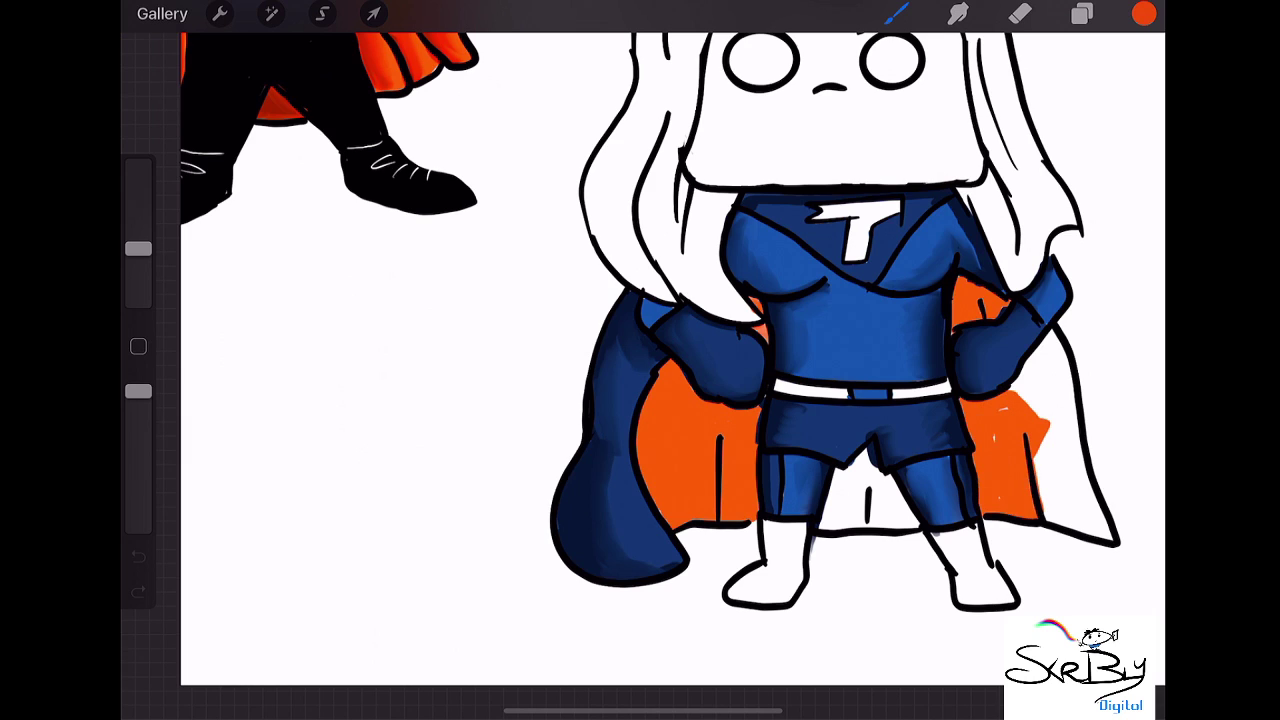
mouse_move(1024, 400)
left_mouse_down()
mouse_move(1018, 386)
mouse_move(1048, 342)
mouse_move(1062, 476)
left_mouse_up()
mouse_move(1034, 364)
left_mouse_down()
mouse_move(1030, 410)
mouse_move(1066, 446)
mouse_move(1070, 512)
left_mouse_up()
mouse_move(1080, 422)
left_mouse_down()
mouse_move(1102, 528)
mouse_move(1044, 502)
mouse_move(1048, 470)
left_mouse_up()
left_click_drag(1060, 504, 1078, 518)
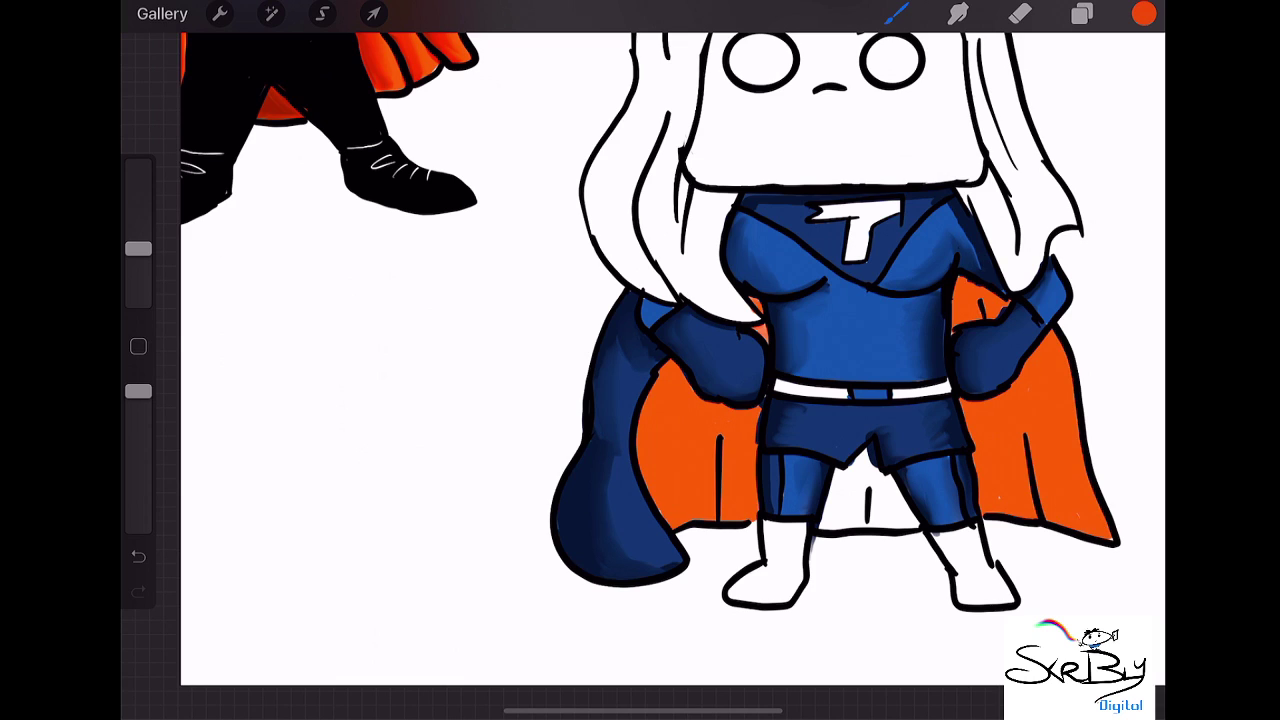
- Fill the white gaps and specks between the legs with orange
mouse_move(858, 468)
left_mouse_down()
mouse_move(856, 512)
mouse_move(832, 508)
mouse_move(826, 530)
mouse_move(916, 524)
mouse_move(856, 472)
mouse_move(860, 454)
left_mouse_up()
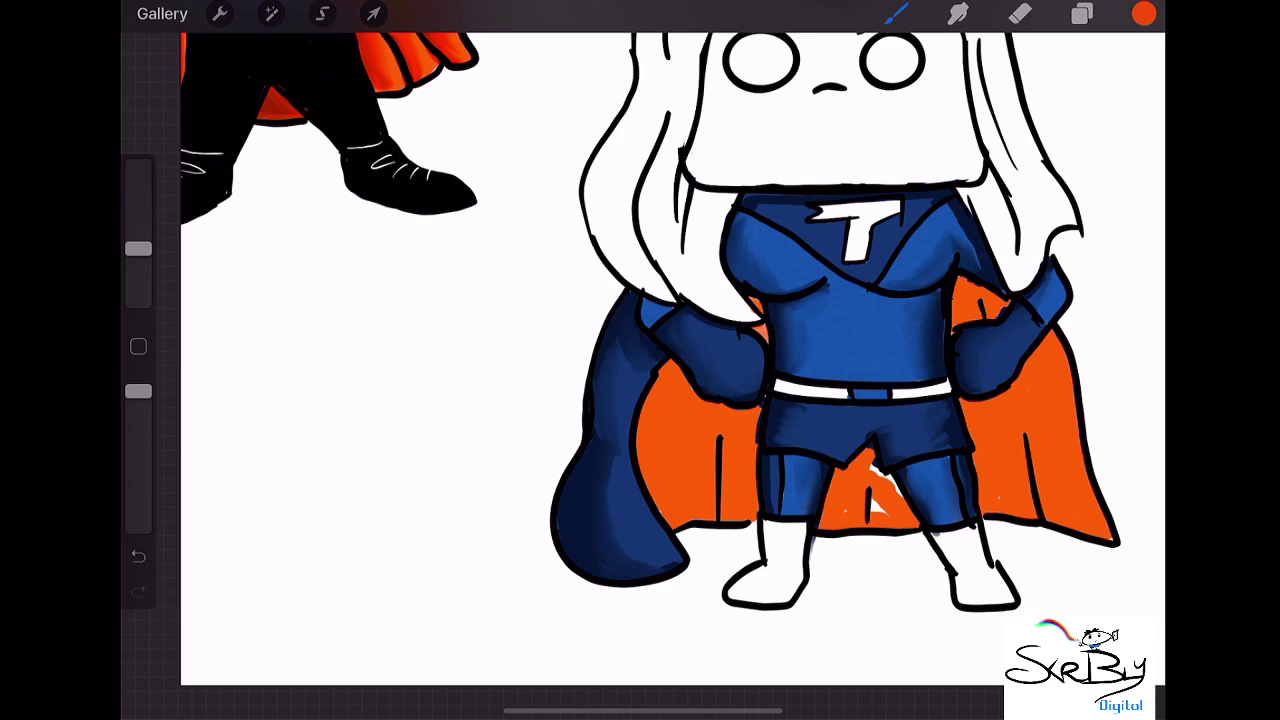
left_click_drag(874, 498, 877, 512)
left_click_drag(872, 462, 896, 490)
left_click(1144, 13)
left_click(1144, 13)
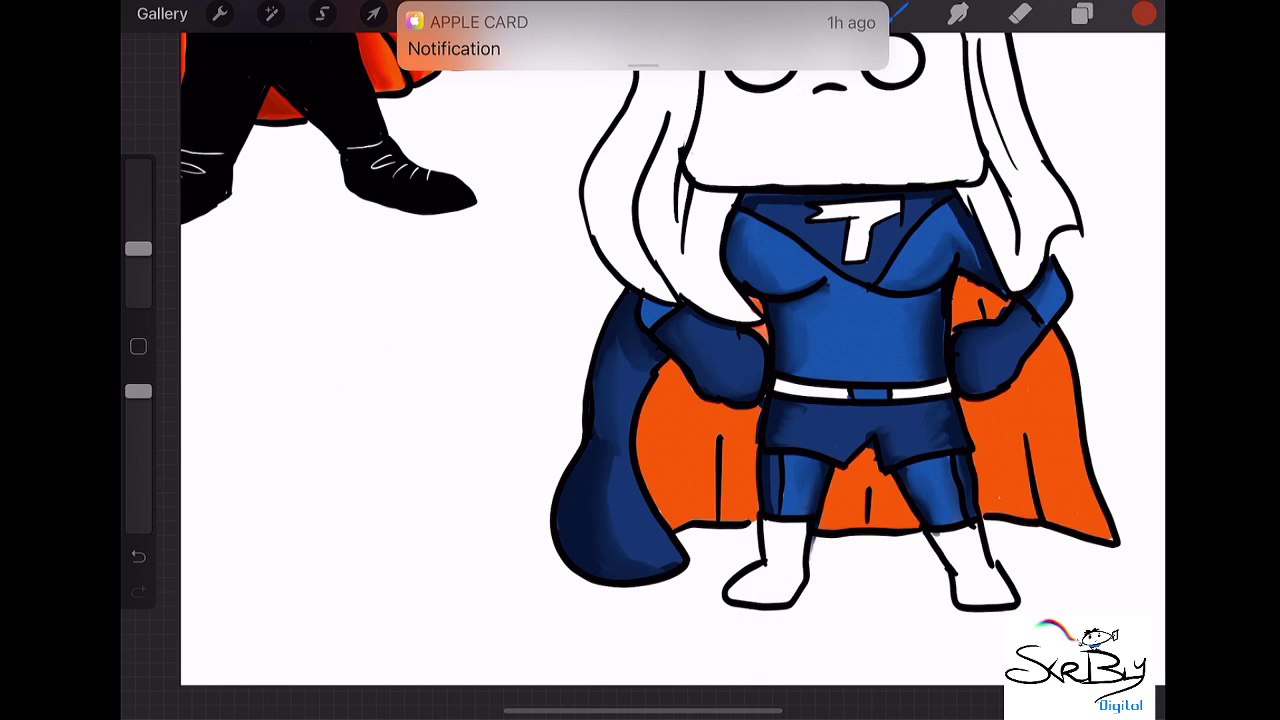
left_click_drag(612, 72, 612, 87)
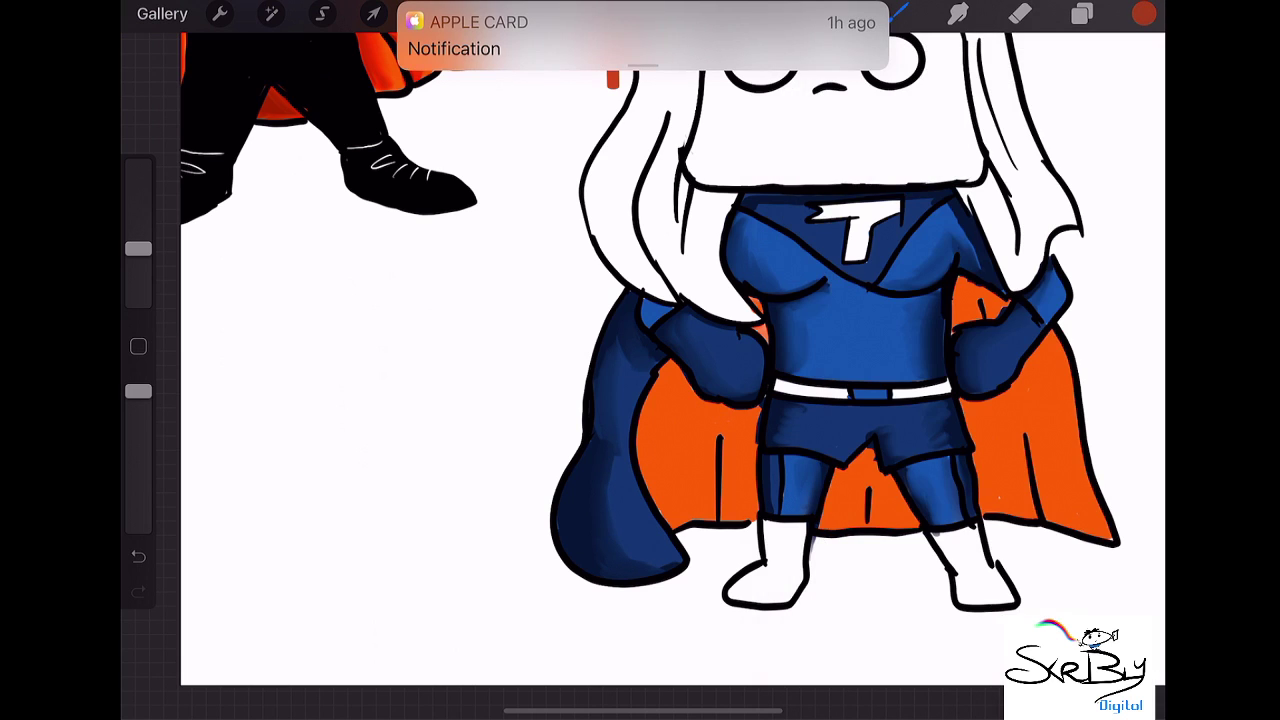
- Undo the stray orange mark and pick a darker red for cape shading
key("ctrl+z")
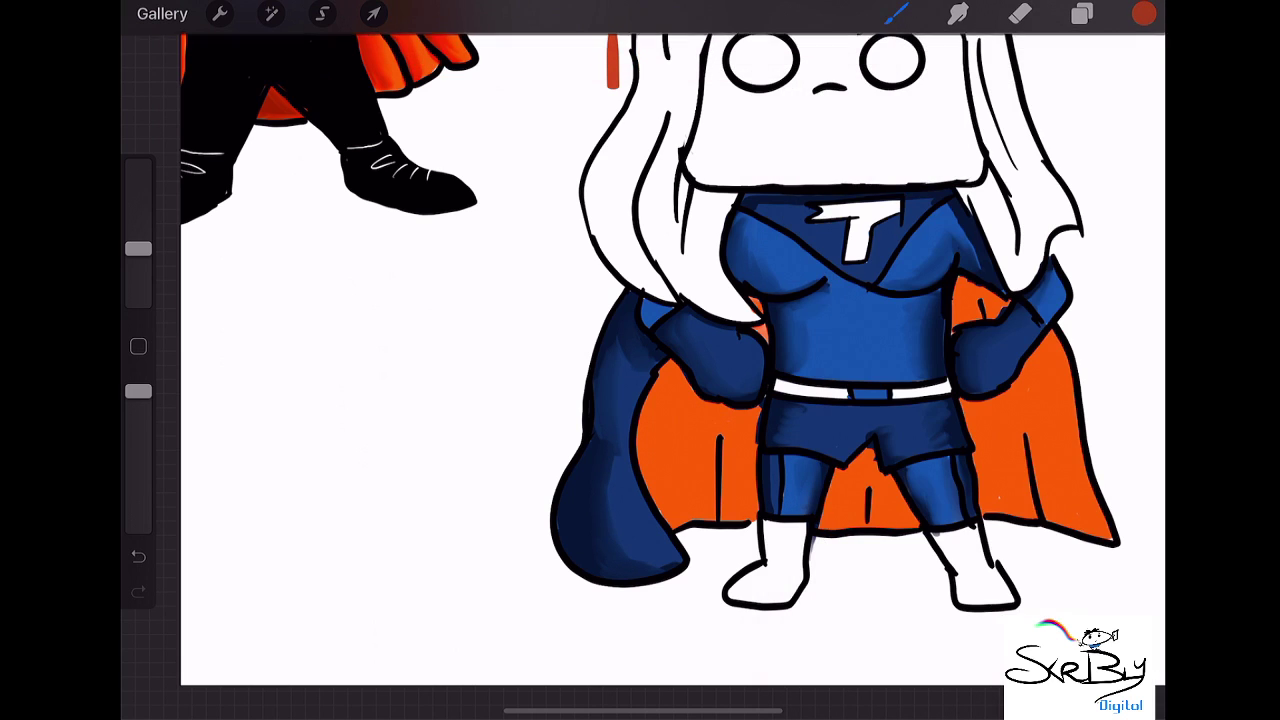
mouse_move(665, 388)
left_mouse_down()
mouse_move(655, 438)
mouse_move(668, 371)
left_mouse_up()
left_click(1144, 13)
mouse_move(1020, 214)
left_mouse_down()
mouse_move(1049, 229)
mouse_move(1043, 249)
left_mouse_up()
left_click(1144, 13)
- Shade the inner cape's left side and the areas beside both arms dark red
mouse_move(670, 366)
left_mouse_down()
mouse_move(646, 444)
mouse_move(652, 486)
mouse_move(684, 526)
mouse_move(704, 518)
left_mouse_up()
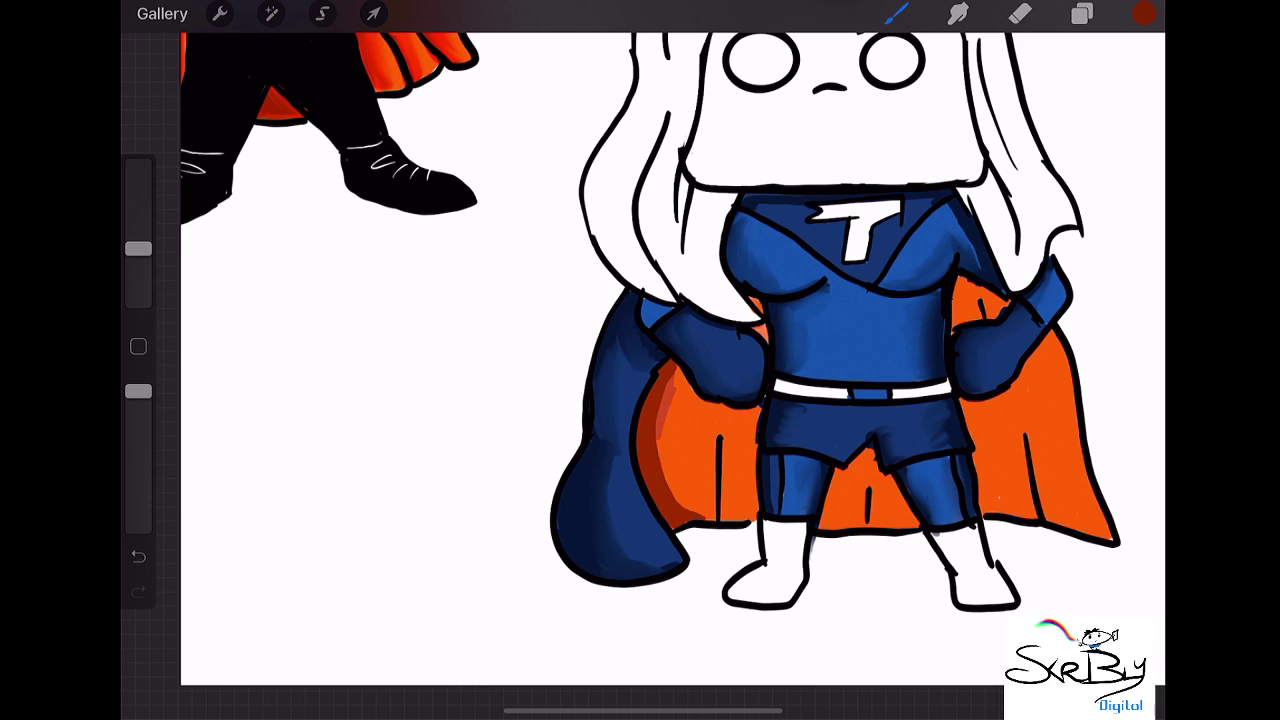
mouse_move(678, 366)
left_mouse_down()
mouse_move(662, 416)
mouse_move(698, 404)
mouse_move(752, 416)
mouse_move(726, 520)
mouse_move(750, 508)
left_mouse_up()
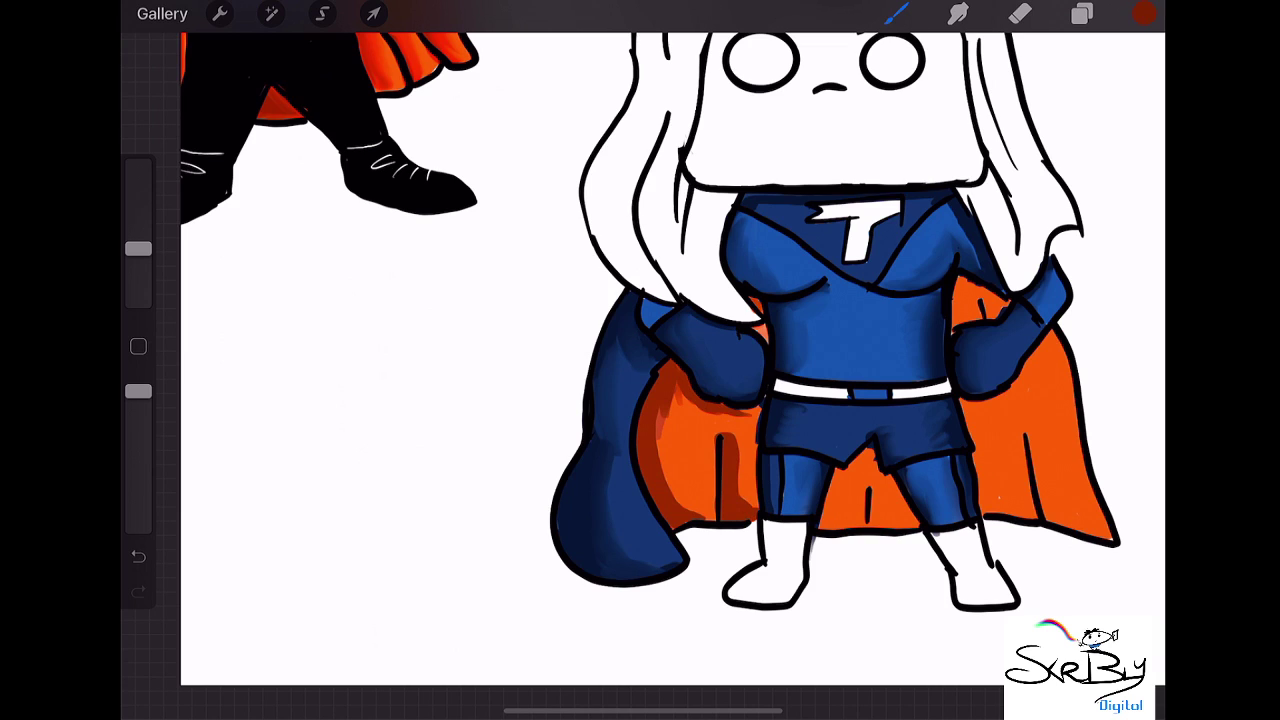
left_click_drag(750, 298, 762, 310)
mouse_move(952, 284)
left_mouse_down()
mouse_move(960, 326)
mouse_move(1008, 300)
mouse_move(988, 294)
mouse_move(972, 312)
mouse_move(988, 306)
left_mouse_up()
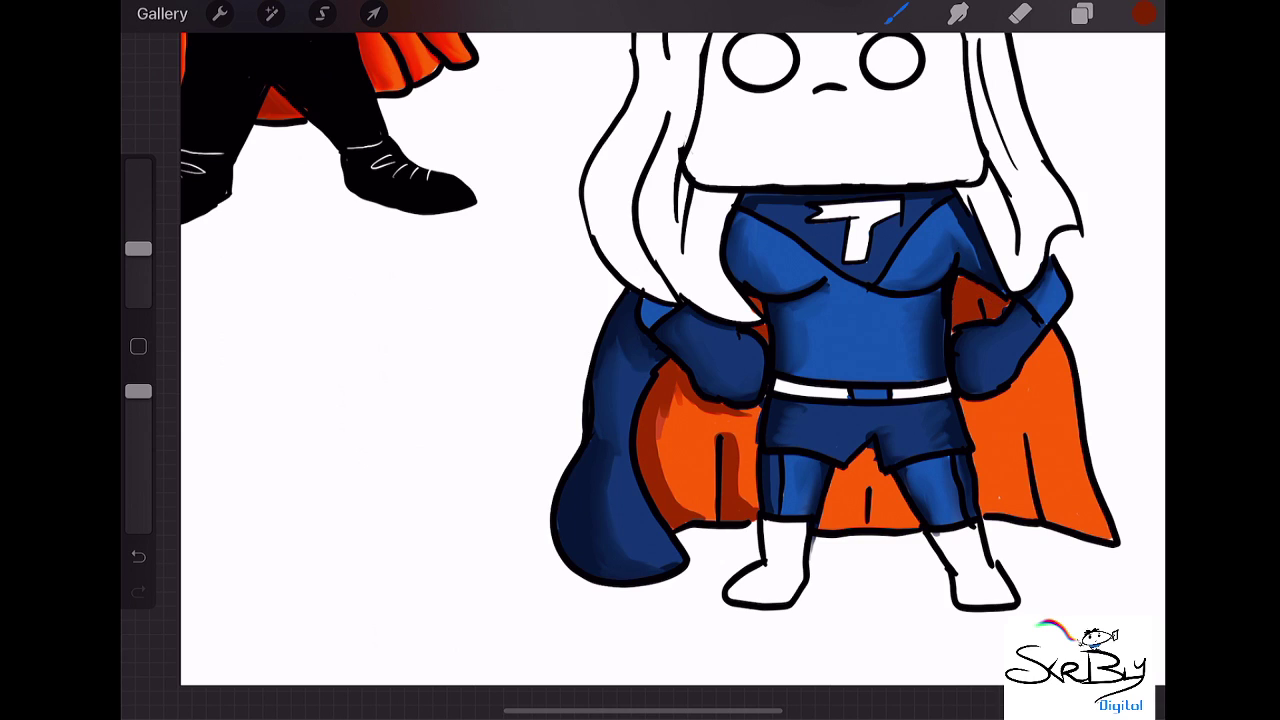
- Add small dark red shadows between the legs and left of them
left_click_drag(842, 468, 820, 526)
key("ctrl+z")
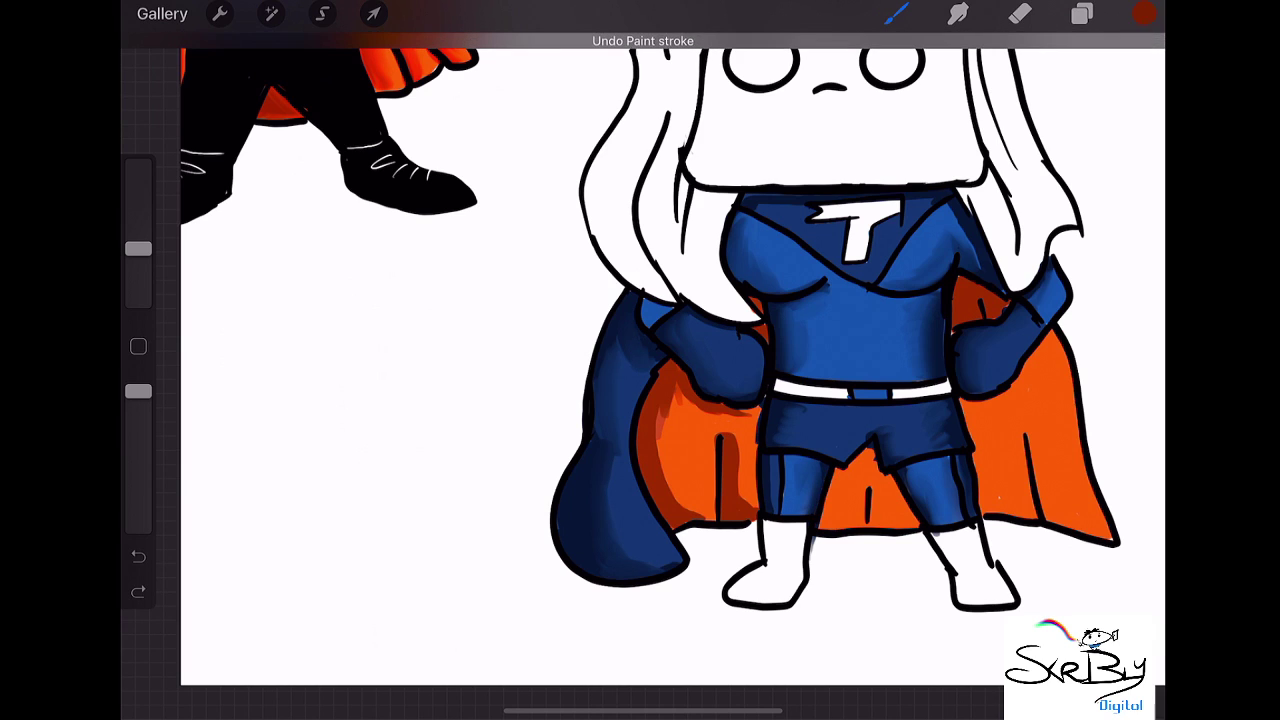
mouse_move(842, 474)
left_mouse_down()
mouse_move(822, 528)
mouse_move(872, 452)
mouse_move(842, 528)
mouse_move(860, 526)
mouse_move(896, 476)
mouse_move(910, 526)
mouse_move(860, 526)
left_mouse_up()
left_click_drag(874, 520, 888, 502)
mouse_move(751, 410)
left_mouse_down()
mouse_move(751, 506)
mouse_move(739, 422)
mouse_move(756, 464)
mouse_move(716, 432)
left_mouse_up()
- Shade down the orange cape's right side, redoing the first attempt
mouse_move(965, 412)
left_mouse_down()
mouse_move(978, 414)
mouse_move(1000, 512)
left_mouse_up()
key("ctrl+z")
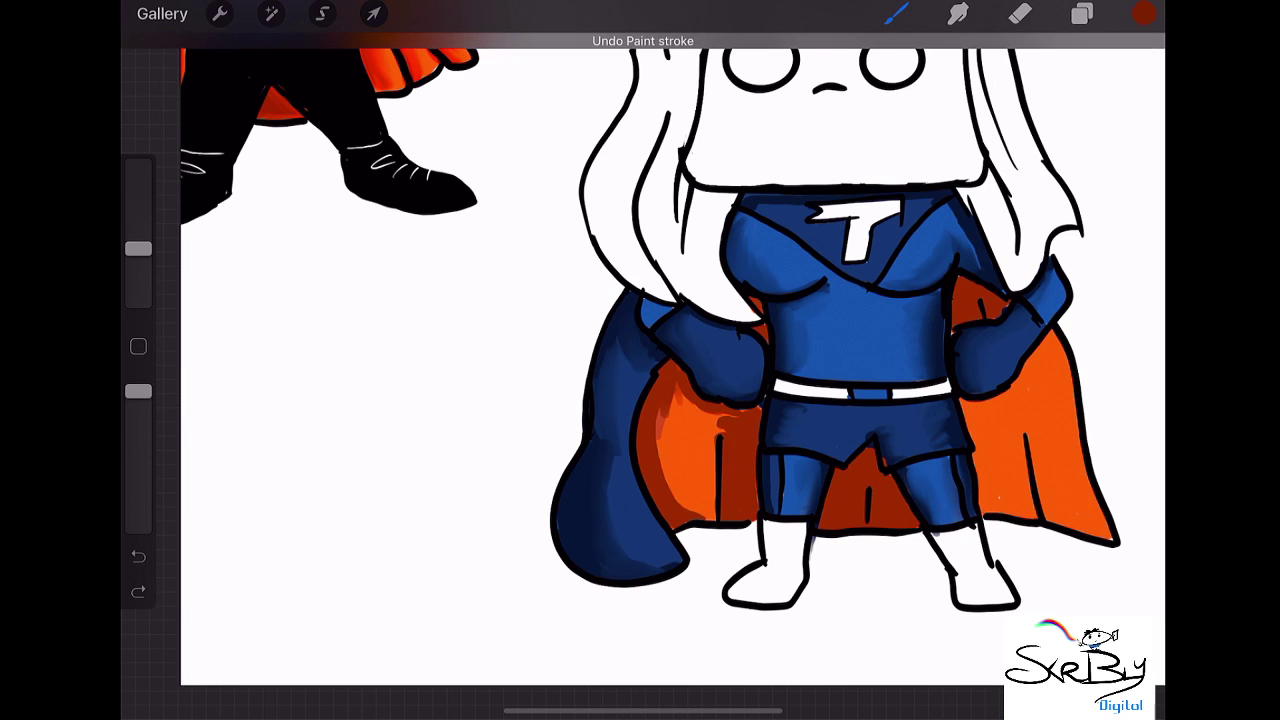
mouse_move(964, 406)
left_mouse_down()
mouse_move(990, 448)
mouse_move(1000, 510)
mouse_move(1036, 516)
mouse_move(972, 406)
mouse_move(1030, 390)
mouse_move(1054, 338)
left_mouse_up()
mouse_move(1022, 436)
left_mouse_down()
mouse_move(1044, 422)
mouse_move(1058, 512)
mouse_move(1092, 530)
left_mouse_up()
- Paint darker red shadows on the inner cape, between the legs and beside the torso
left_click(958, 13)
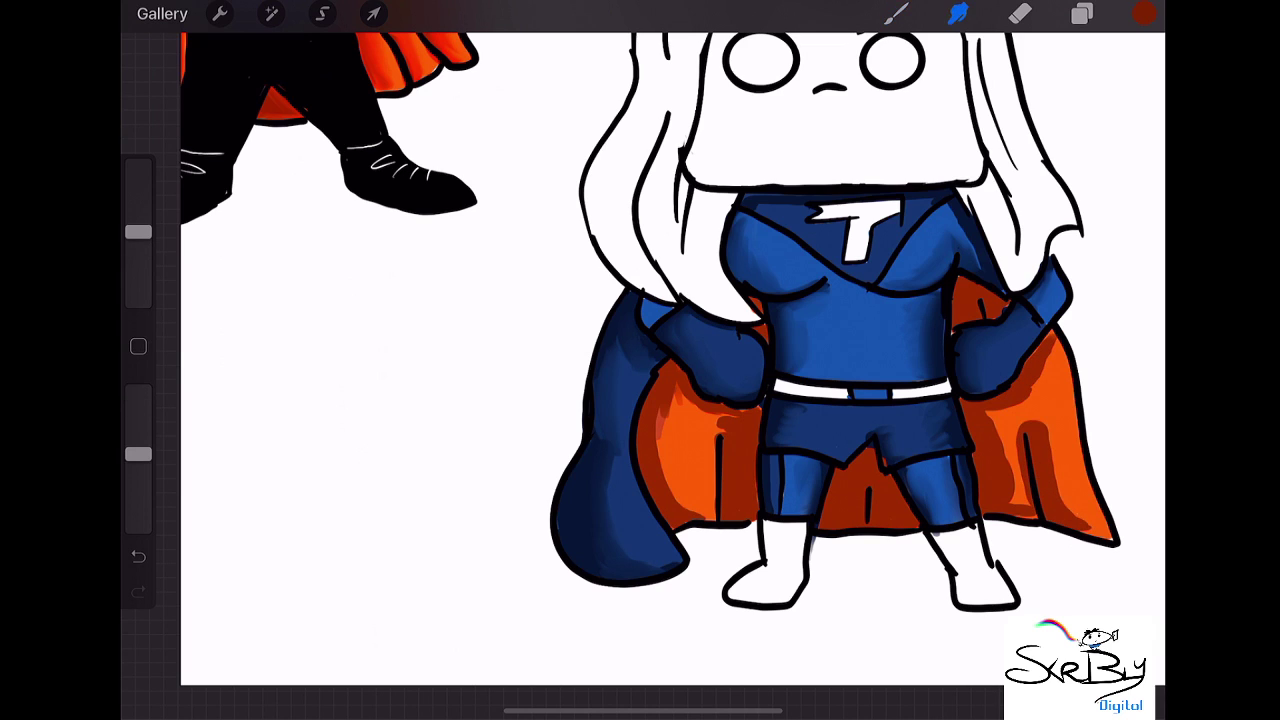
left_click(1145, 13)
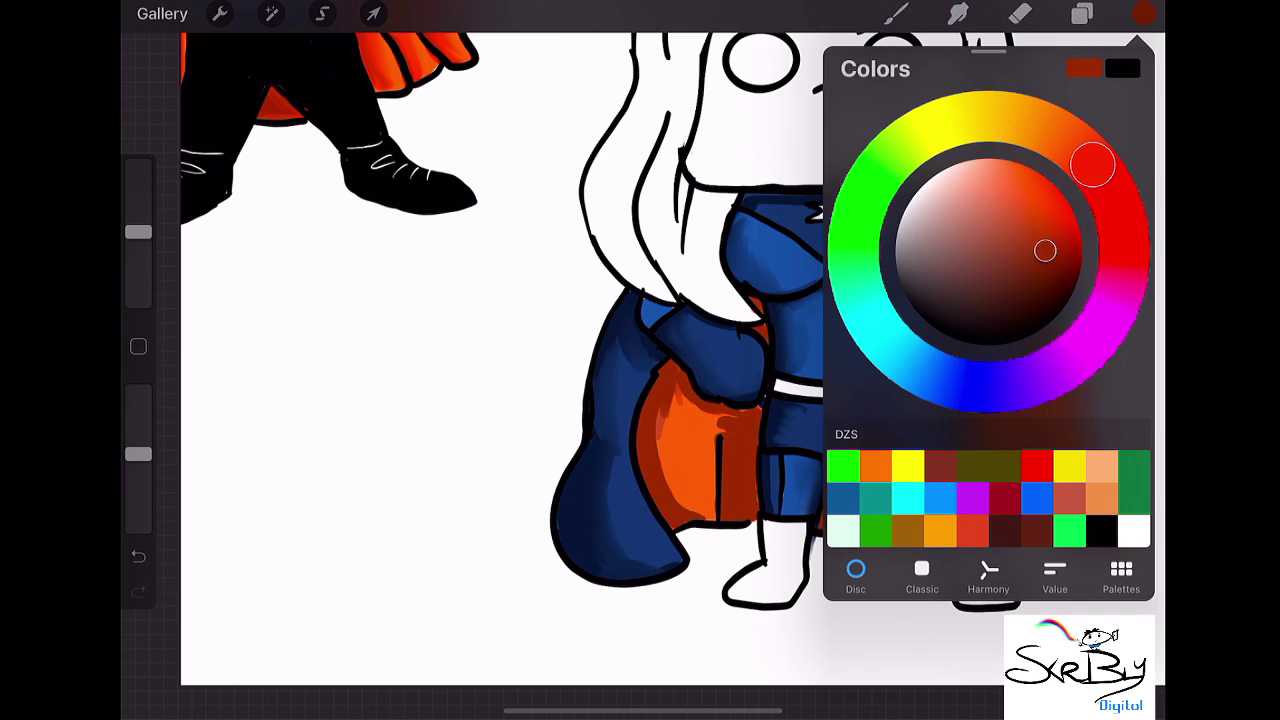
left_click(1038, 293)
left_click(895, 13)
left_click(1145, 13)
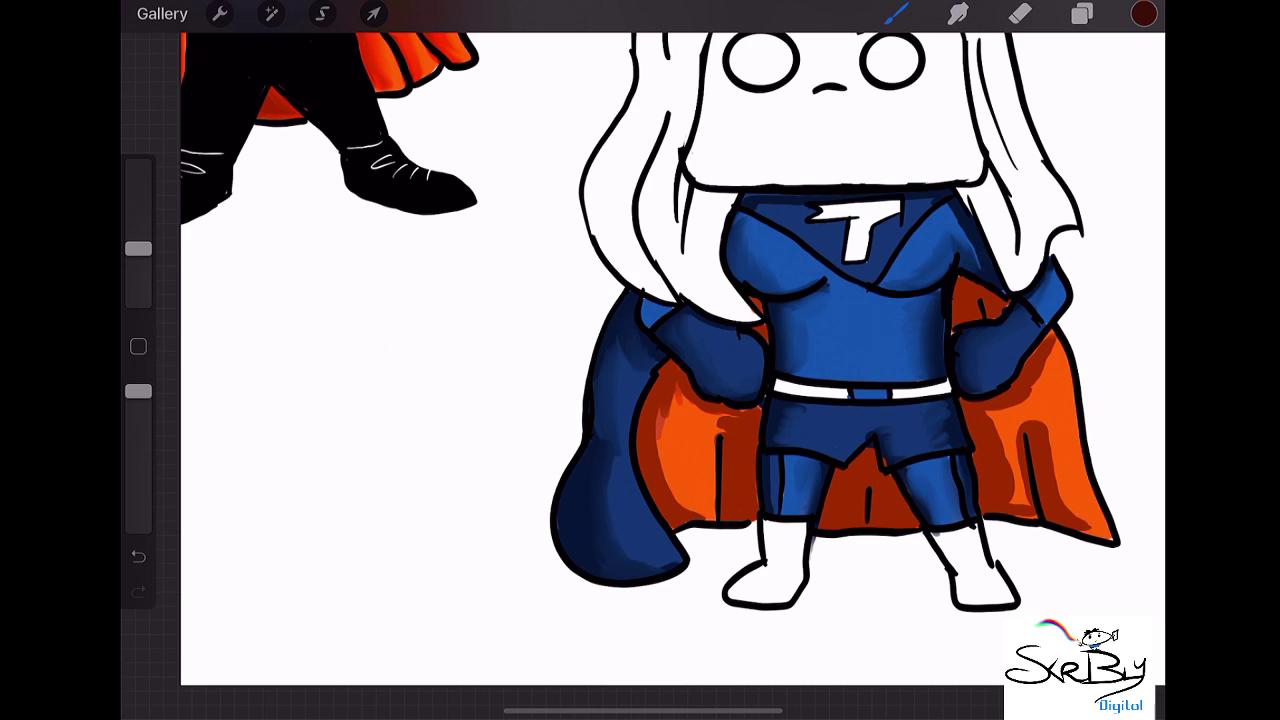
mouse_move(658, 410)
left_mouse_down()
mouse_move(660, 376)
mouse_move(649, 455)
mouse_move(676, 524)
left_mouse_up()
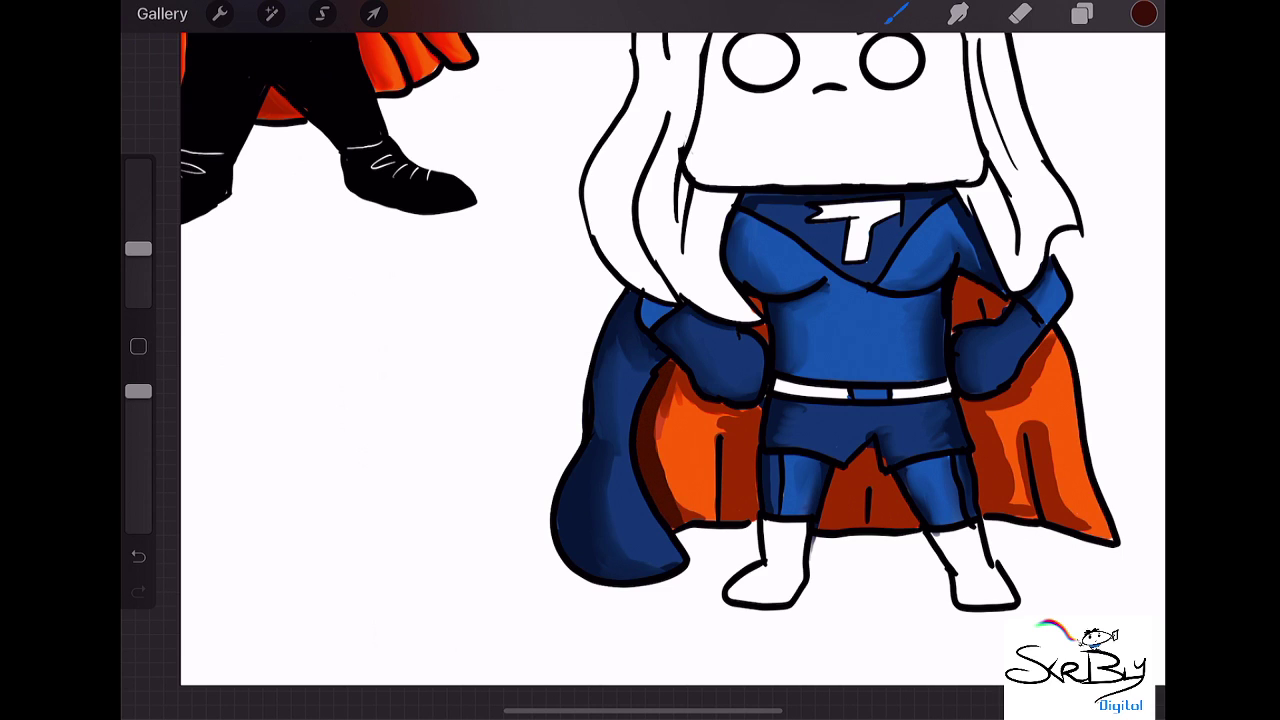
left_click_drag(754, 406, 754, 442)
left_click_drag(830, 490, 850, 466)
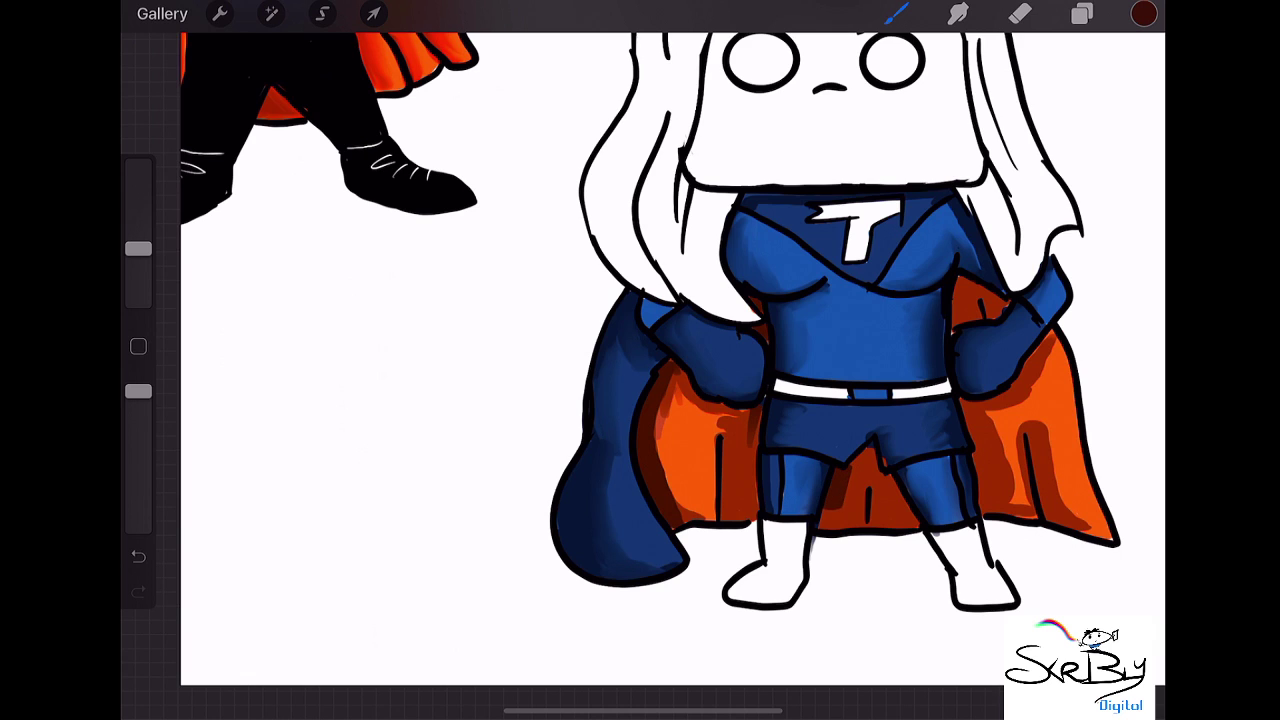
mouse_move(818, 528)
left_mouse_down()
mouse_move(870, 454)
mouse_move(876, 526)
mouse_move(890, 474)
left_mouse_up()
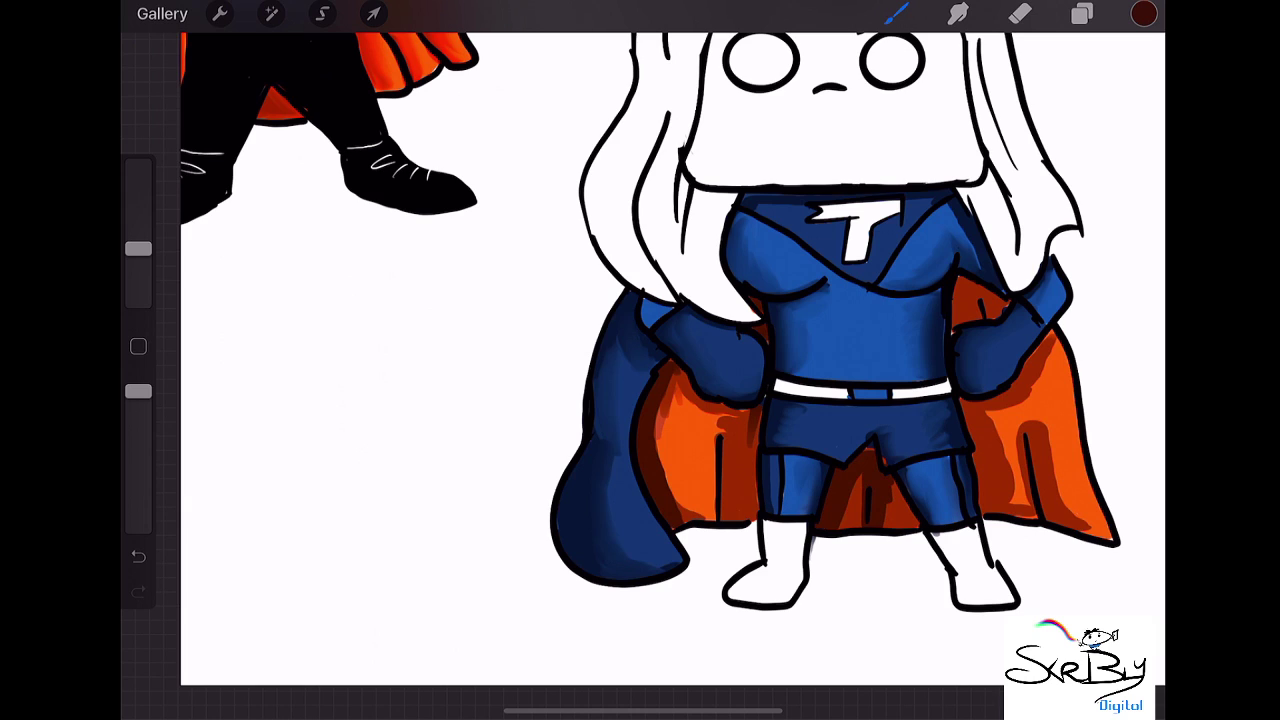
mouse_move(956, 296)
left_mouse_down()
mouse_move(970, 280)
mouse_move(956, 320)
mouse_move(980, 312)
mouse_move(984, 292)
mouse_move(996, 316)
left_mouse_up()
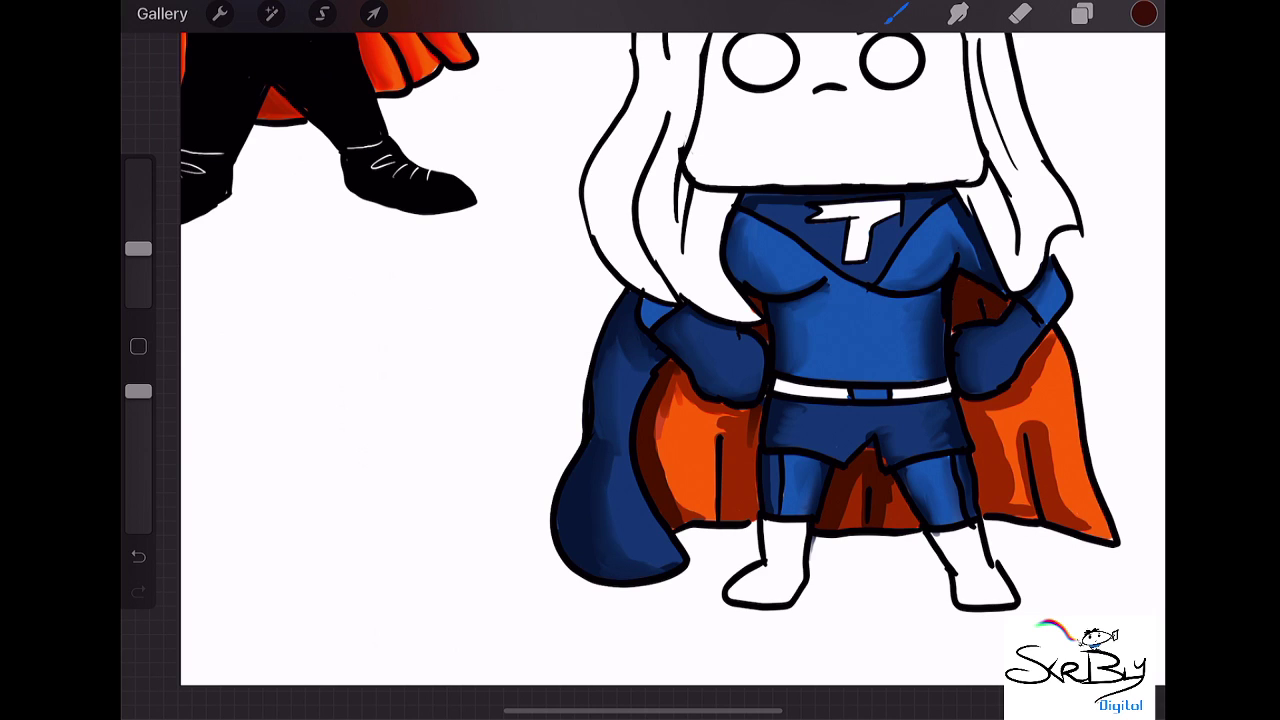
mouse_move(962, 404)
left_mouse_down()
mouse_move(986, 520)
mouse_move(998, 400)
mouse_move(1052, 336)
left_mouse_up()
- Smudge-blend the dark shading on the right cape and between the legs
left_click(958, 13)
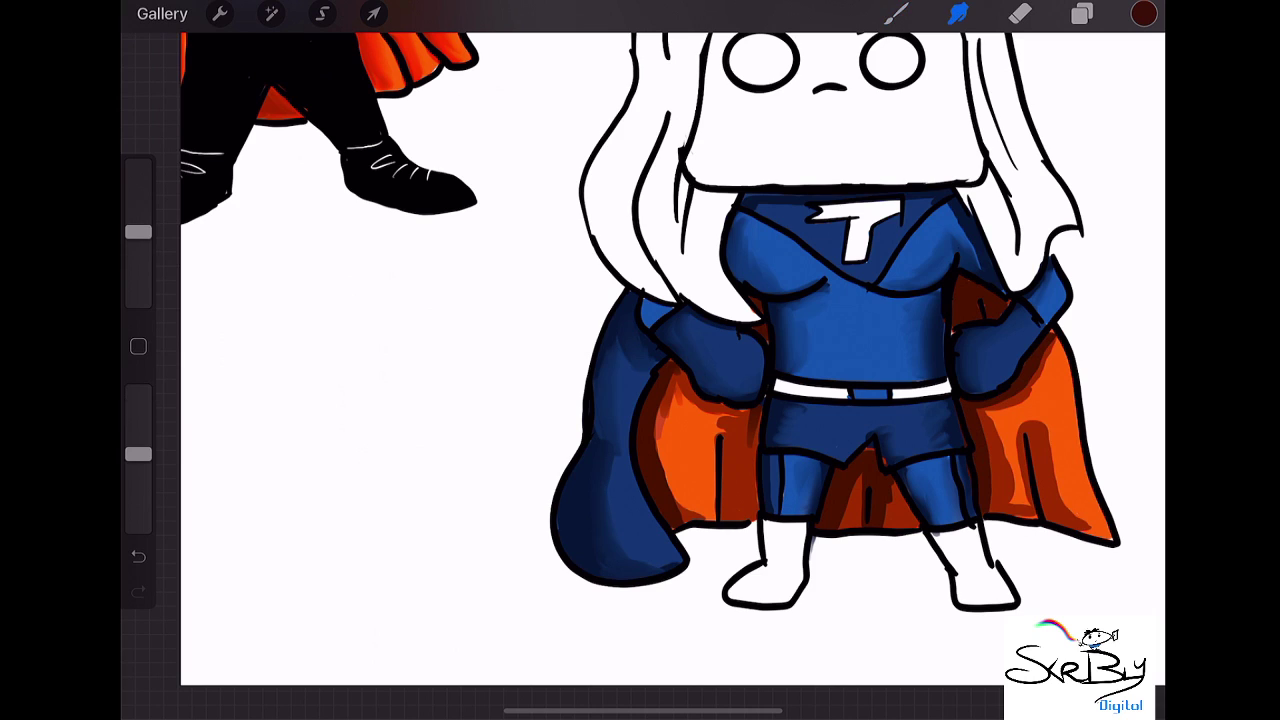
mouse_move(976, 424)
left_mouse_down()
mouse_move(992, 416)
mouse_move(988, 506)
mouse_move(1024, 512)
mouse_move(1018, 446)
mouse_move(1020, 510)
mouse_move(1008, 500)
mouse_move(1000, 404)
mouse_move(1052, 348)
left_mouse_up()
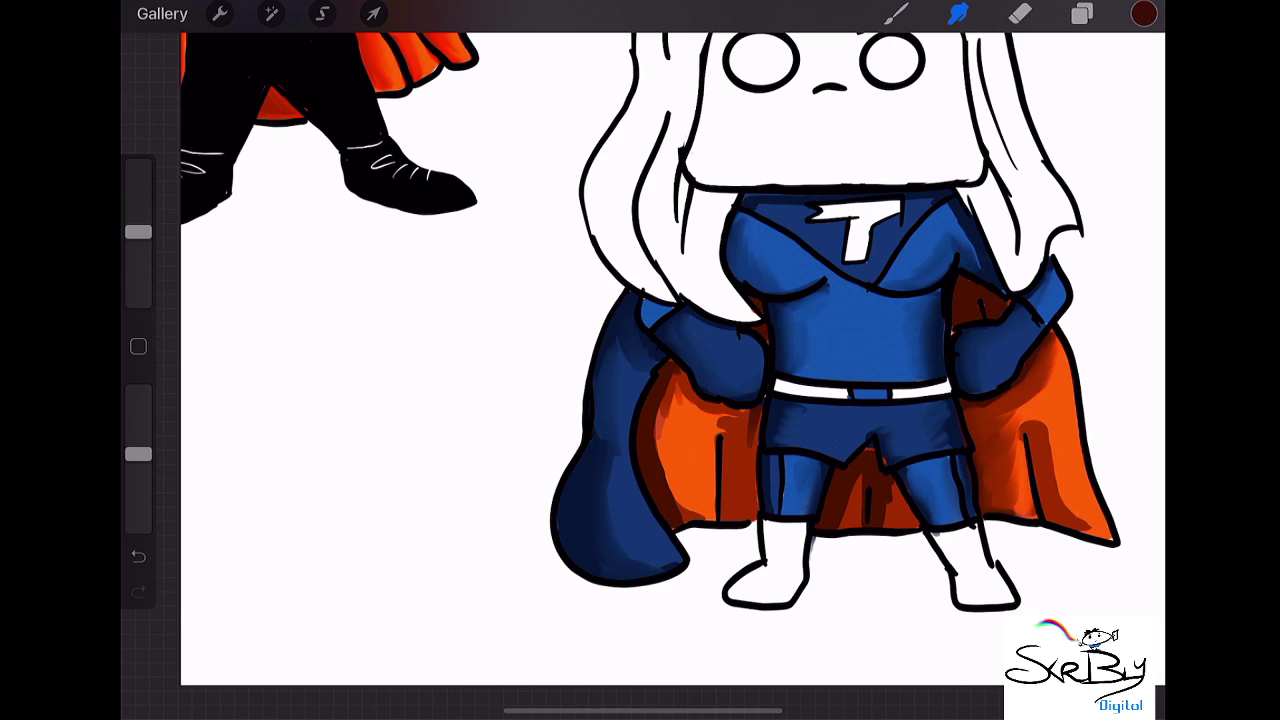
mouse_move(1046, 400)
left_mouse_down()
mouse_move(1044, 356)
mouse_move(1002, 432)
mouse_move(1012, 476)
left_mouse_up()
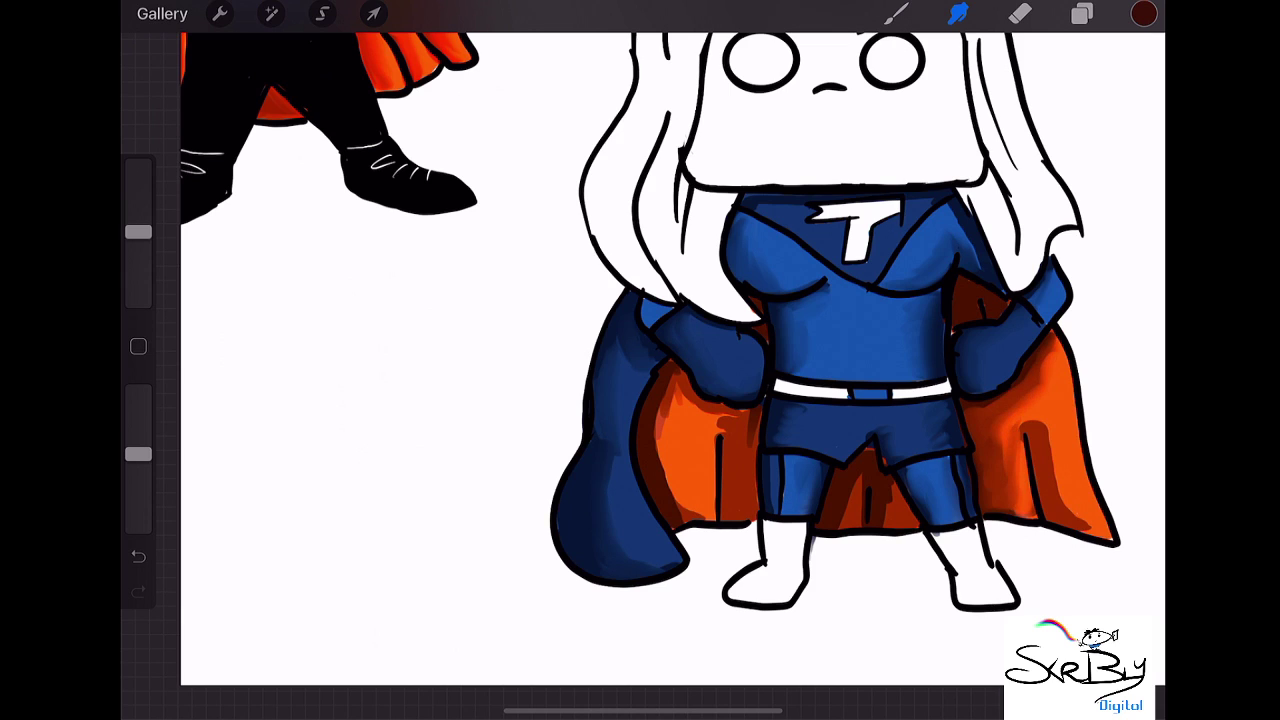
left_click_drag(1048, 414, 1066, 510)
left_click_drag(1050, 466, 1102, 534)
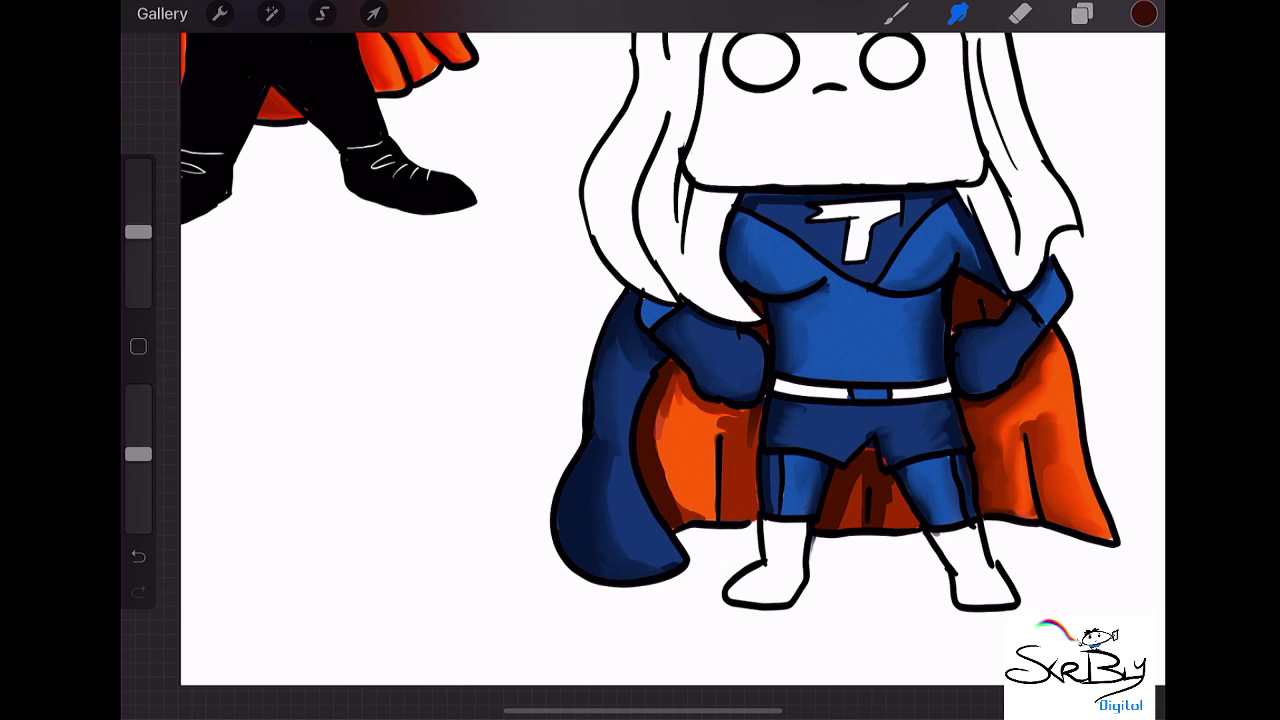
left_click_drag(1054, 418, 1050, 476)
mouse_move(1046, 416)
left_mouse_down()
mouse_move(1028, 404)
mouse_move(1000, 468)
mouse_move(1004, 500)
left_mouse_up()
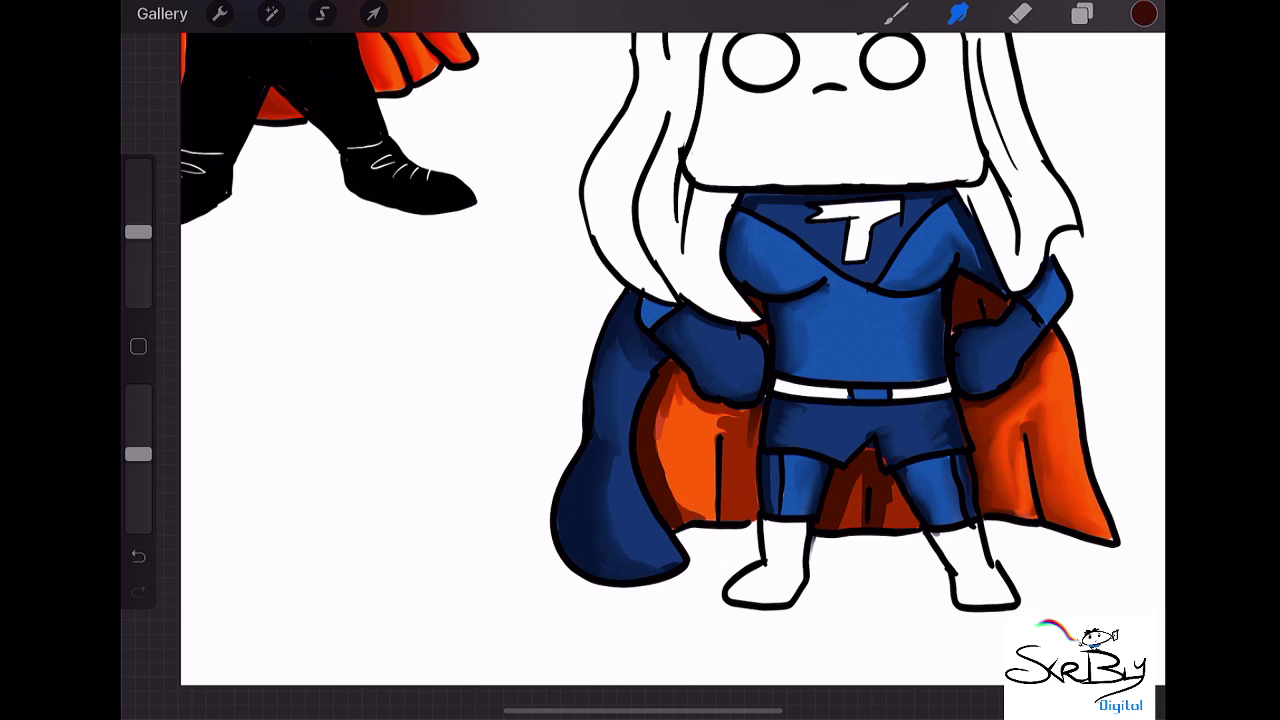
mouse_move(848, 478)
left_mouse_down()
mouse_move(844, 526)
mouse_move(906, 524)
left_mouse_up()
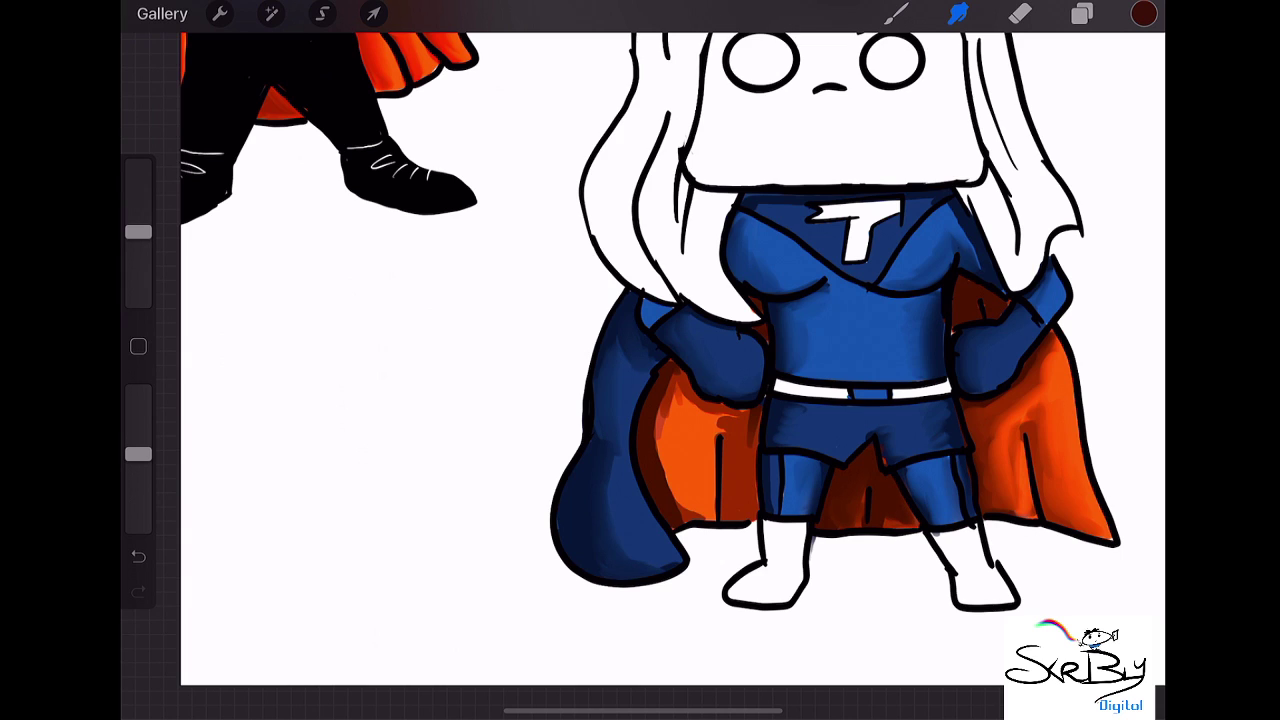
- Smudge the inner left cape shading smooth, then return to the Brush with blue
left_click_drag(694, 430, 754, 410)
mouse_move(668, 410)
left_mouse_down()
mouse_move(710, 390)
mouse_move(664, 475)
mouse_move(682, 516)
mouse_move(700, 516)
left_mouse_up()
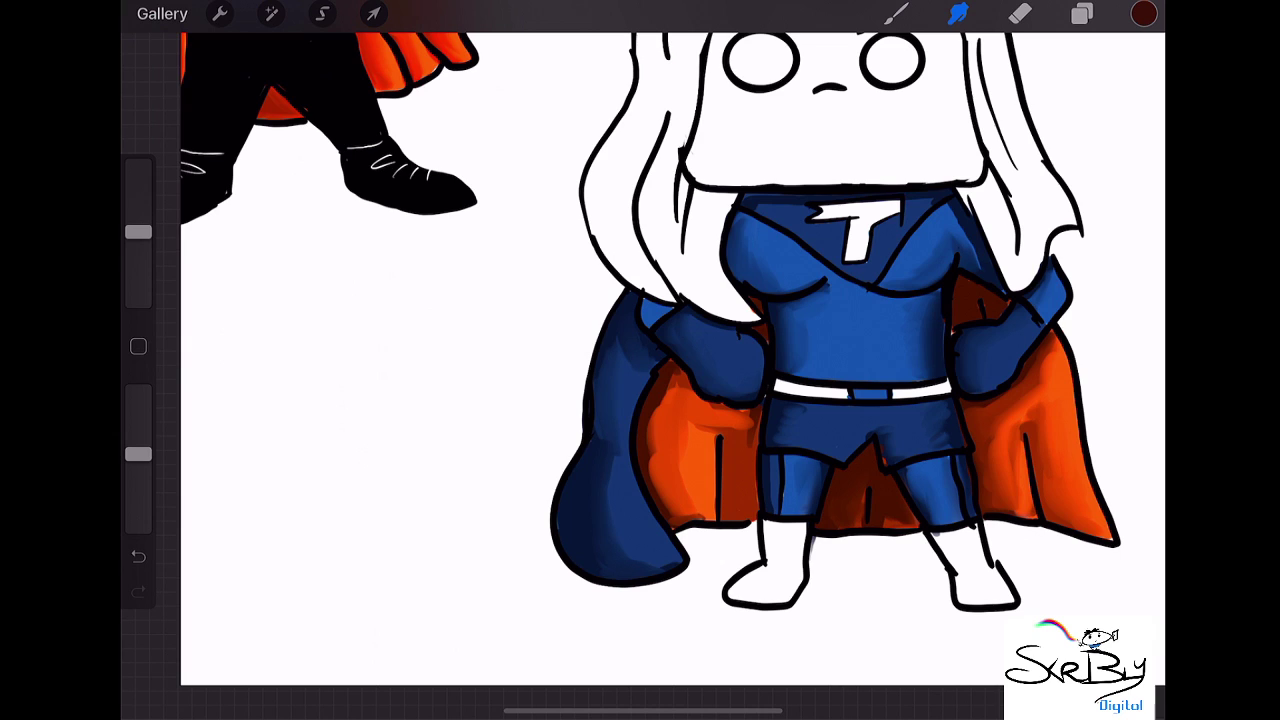
mouse_move(649, 468)
left_mouse_down()
mouse_move(664, 386)
mouse_move(650, 466)
mouse_move(682, 512)
left_mouse_up()
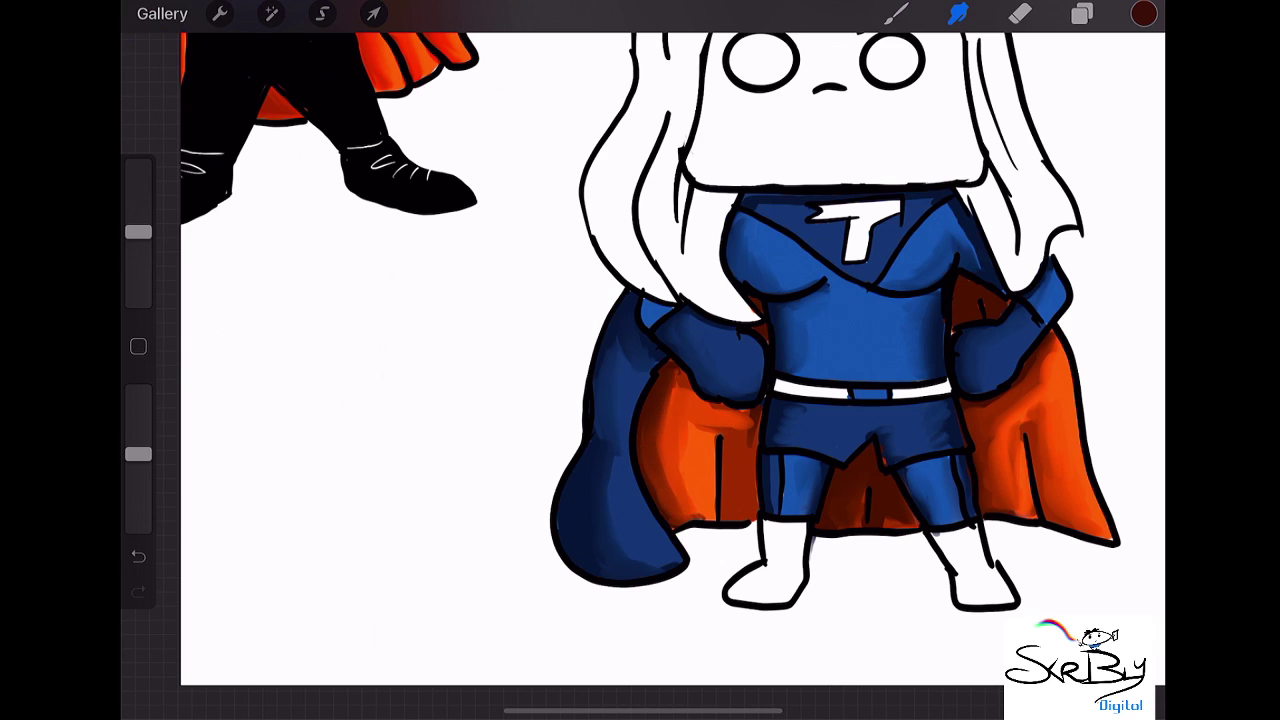
mouse_move(716, 444)
left_mouse_down()
mouse_move(692, 426)
mouse_move(740, 424)
mouse_move(746, 410)
mouse_move(676, 386)
mouse_move(700, 454)
mouse_move(696, 414)
left_mouse_up()
mouse_move(688, 500)
left_mouse_down()
mouse_move(713, 448)
mouse_move(706, 412)
mouse_move(688, 404)
left_mouse_up()
left_click_drag(718, 458, 700, 420)
left_click_drag(726, 496, 708, 418)
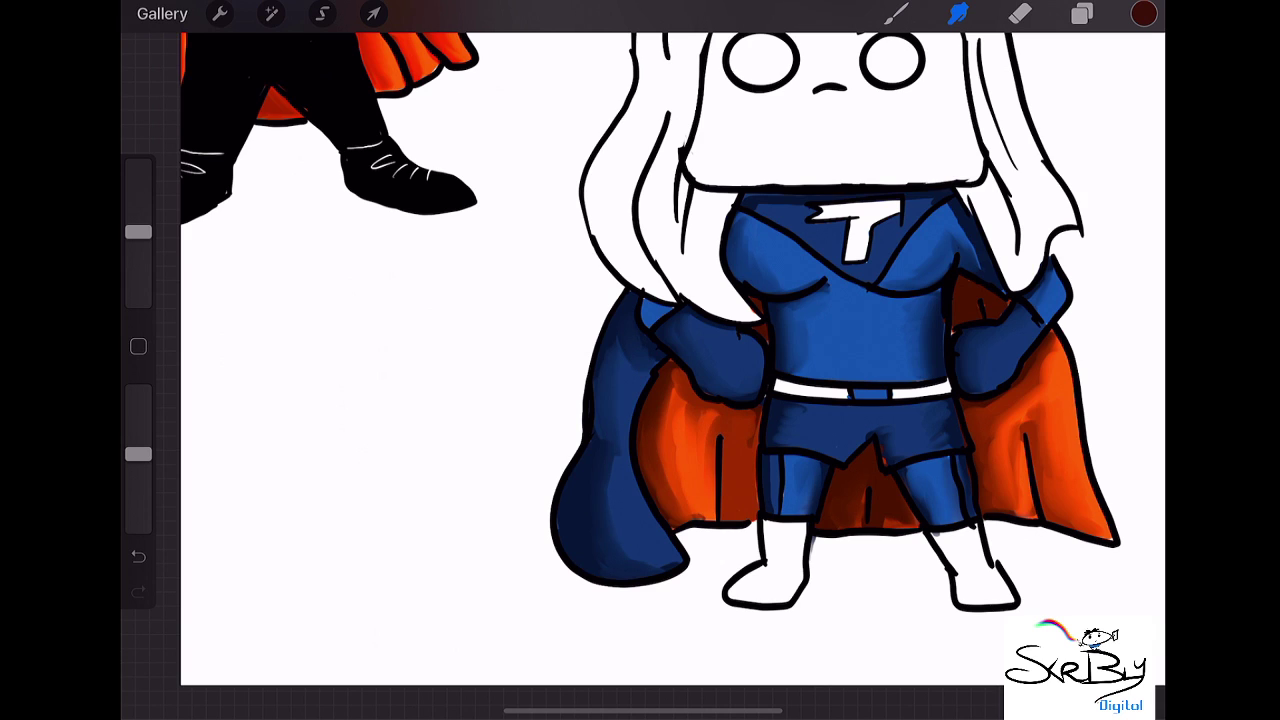
mouse_move(714, 518)
left_mouse_down()
mouse_move(708, 452)
mouse_move(680, 400)
left_mouse_up()
left_click_drag(676, 408, 666, 390)
mouse_move(666, 438)
left_mouse_down()
mouse_move(662, 420)
mouse_move(660, 432)
left_mouse_up()
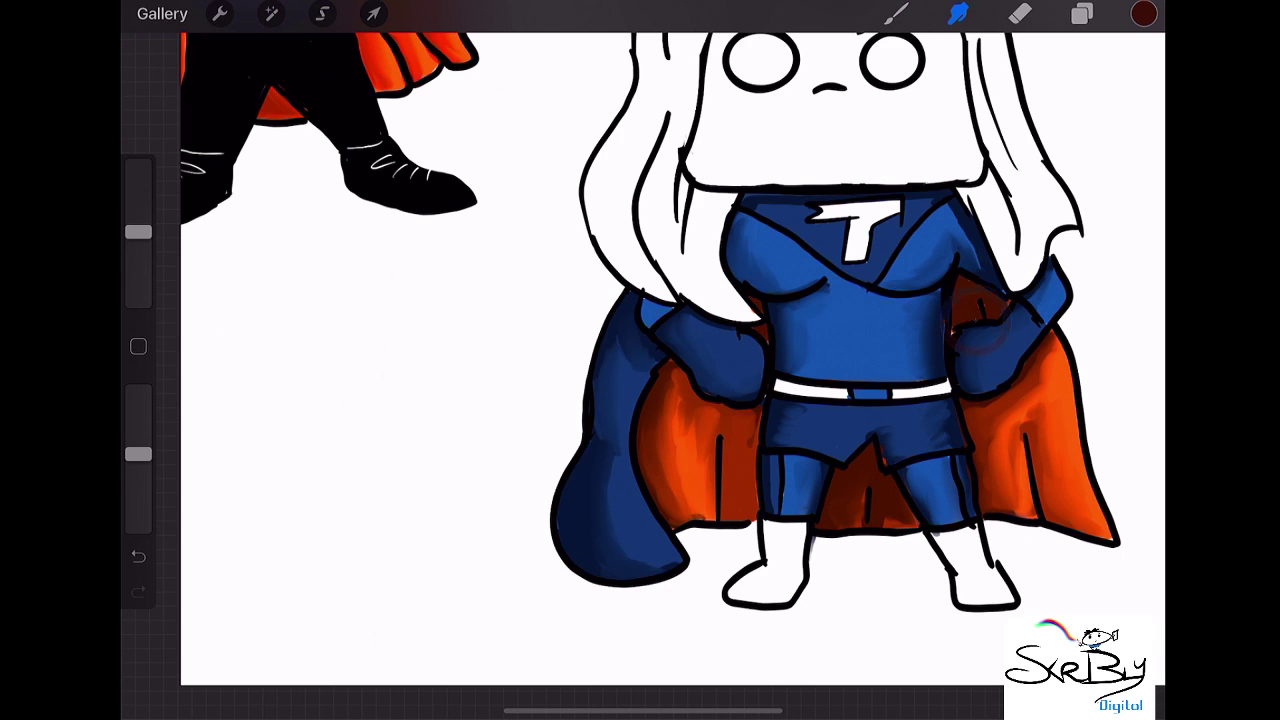
left_click(896, 13)
left_click(980, 320)
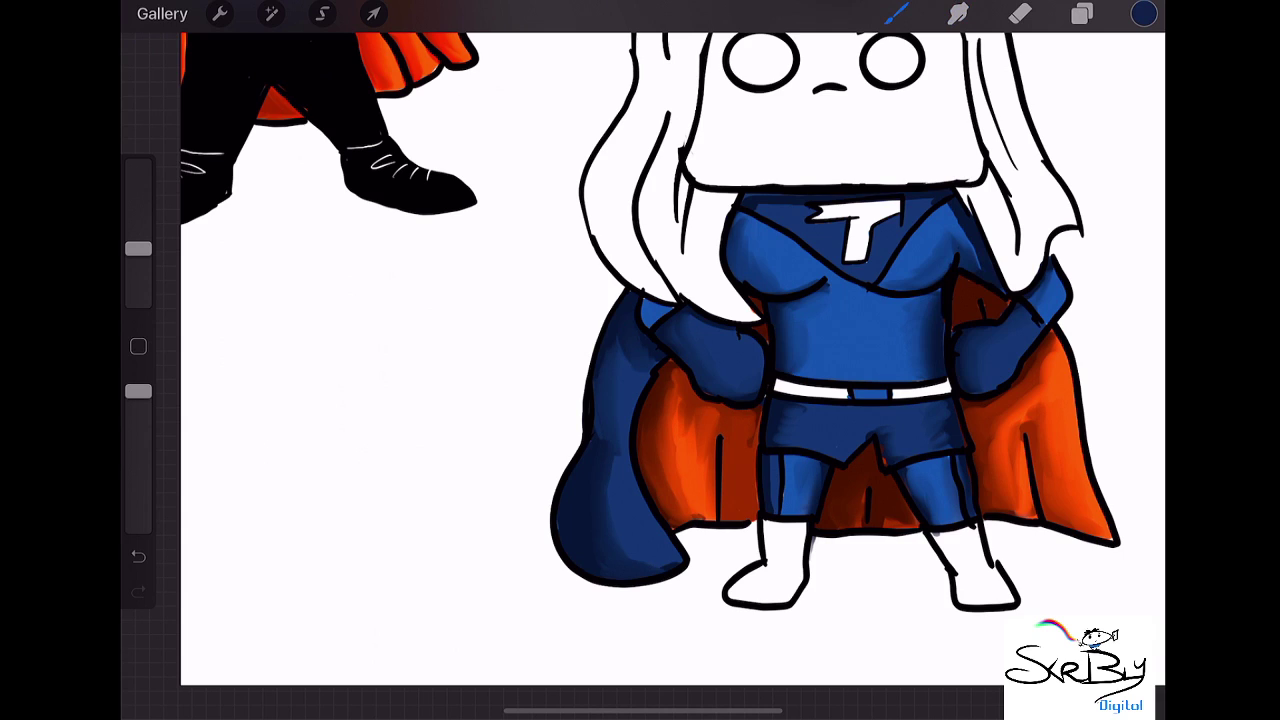
- Touch up the shorts and paint both ends of the belt grey
left_click_drag(886, 448, 884, 462)
left_click(1082, 13)
left_click(1144, 13)
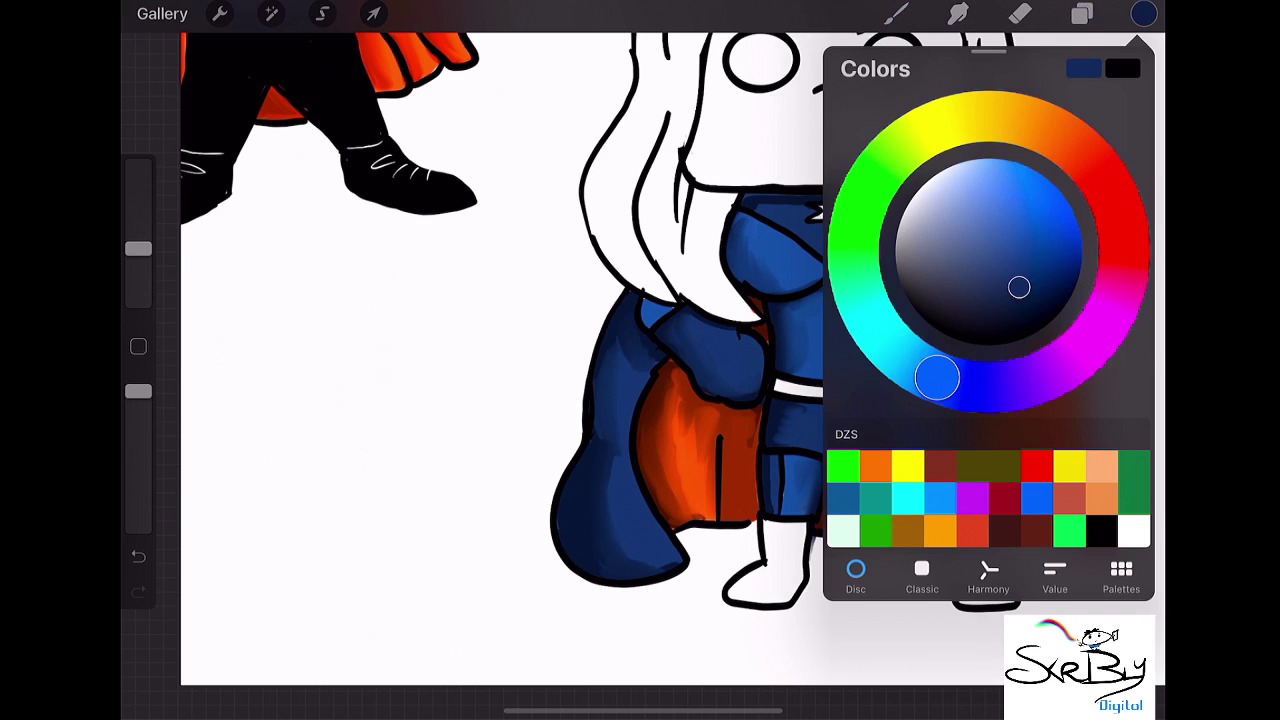
mouse_move(1019, 287)
left_mouse_down()
mouse_move(903, 223)
mouse_move(896, 236)
left_mouse_up()
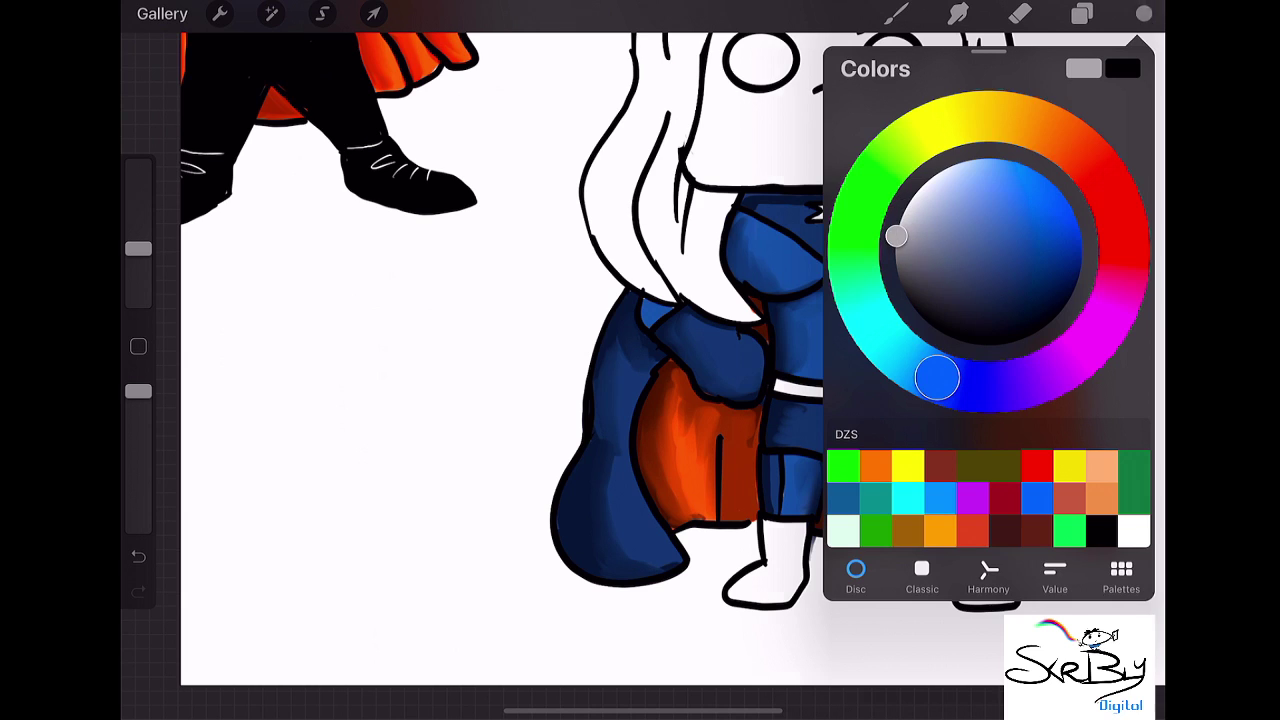
left_click(896, 13)
mouse_move(776, 386)
left_mouse_down()
mouse_move(848, 392)
mouse_move(788, 395)
left_mouse_up()
mouse_move(892, 394)
left_mouse_down()
mouse_move(950, 390)
mouse_move(904, 396)
left_mouse_up()
- Shade both belt ends with dark grey and smudge the shading into the belt
left_click(1144, 13)
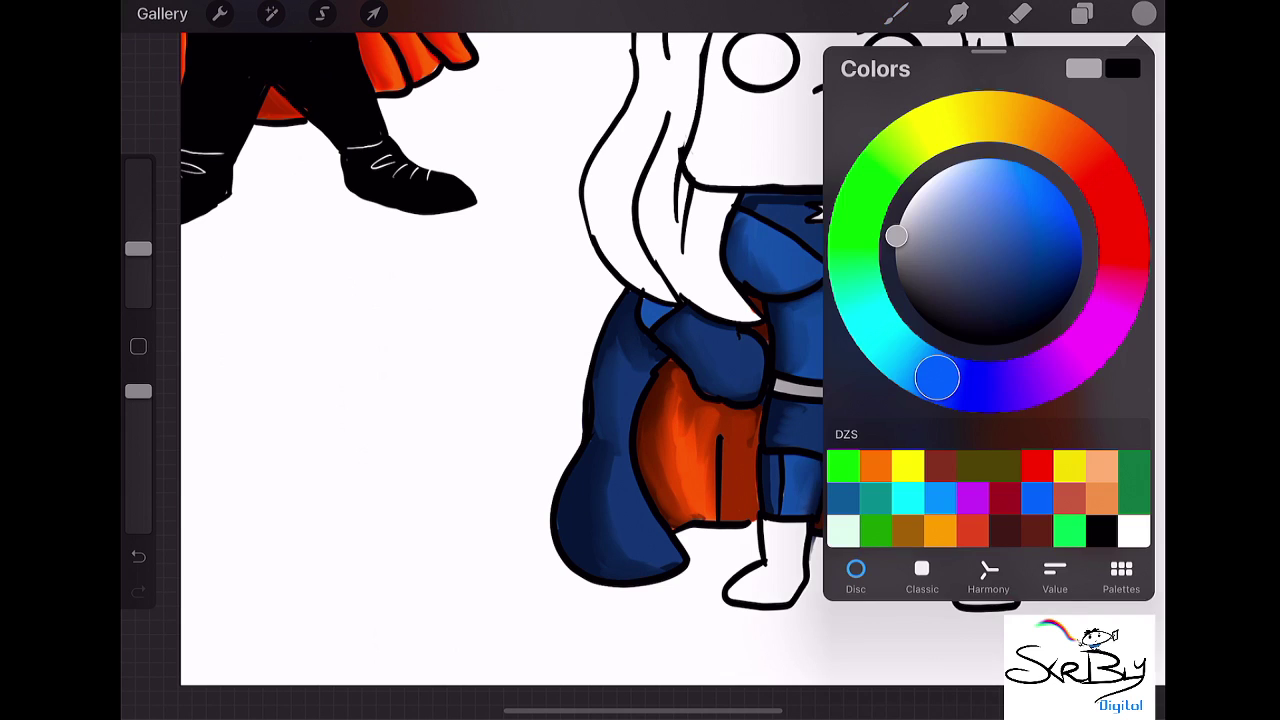
left_click(903, 290)
left_click(1144, 13)
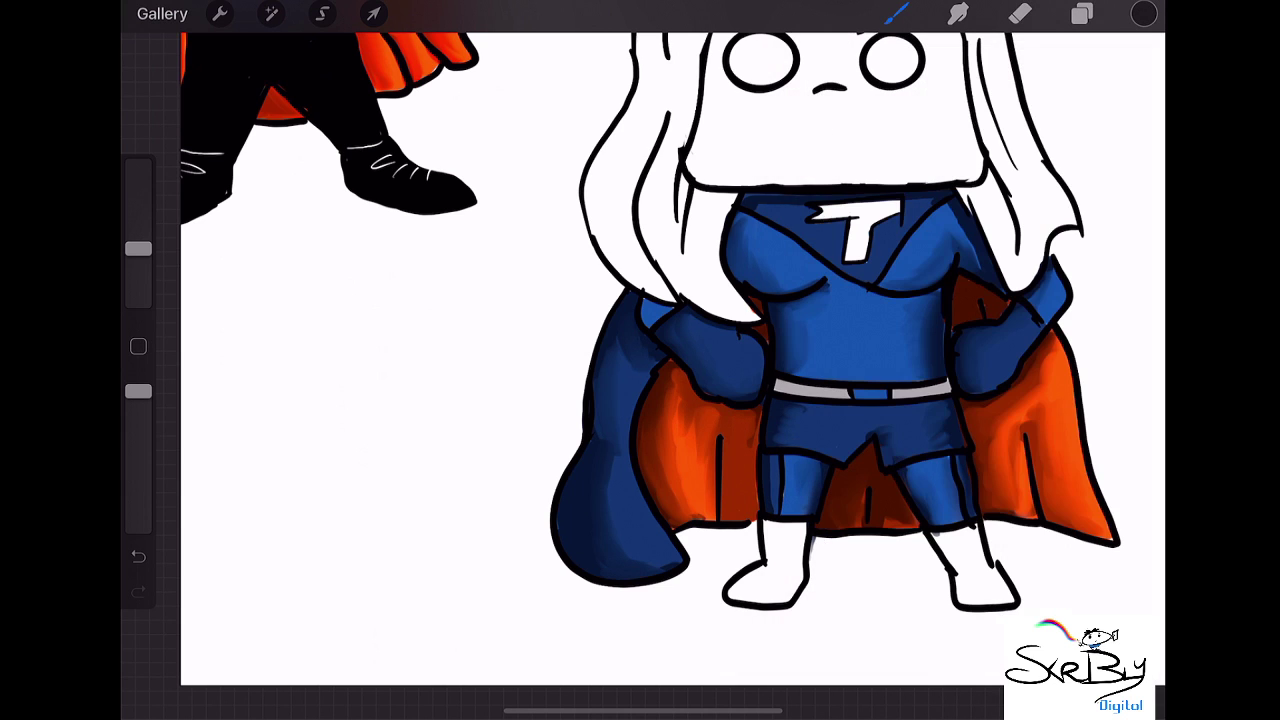
left_click_drag(776, 380, 798, 384)
left_click_drag(948, 380, 924, 396)
left_click(958, 13)
left_click_drag(780, 392, 816, 386)
left_click_drag(932, 392, 904, 390)
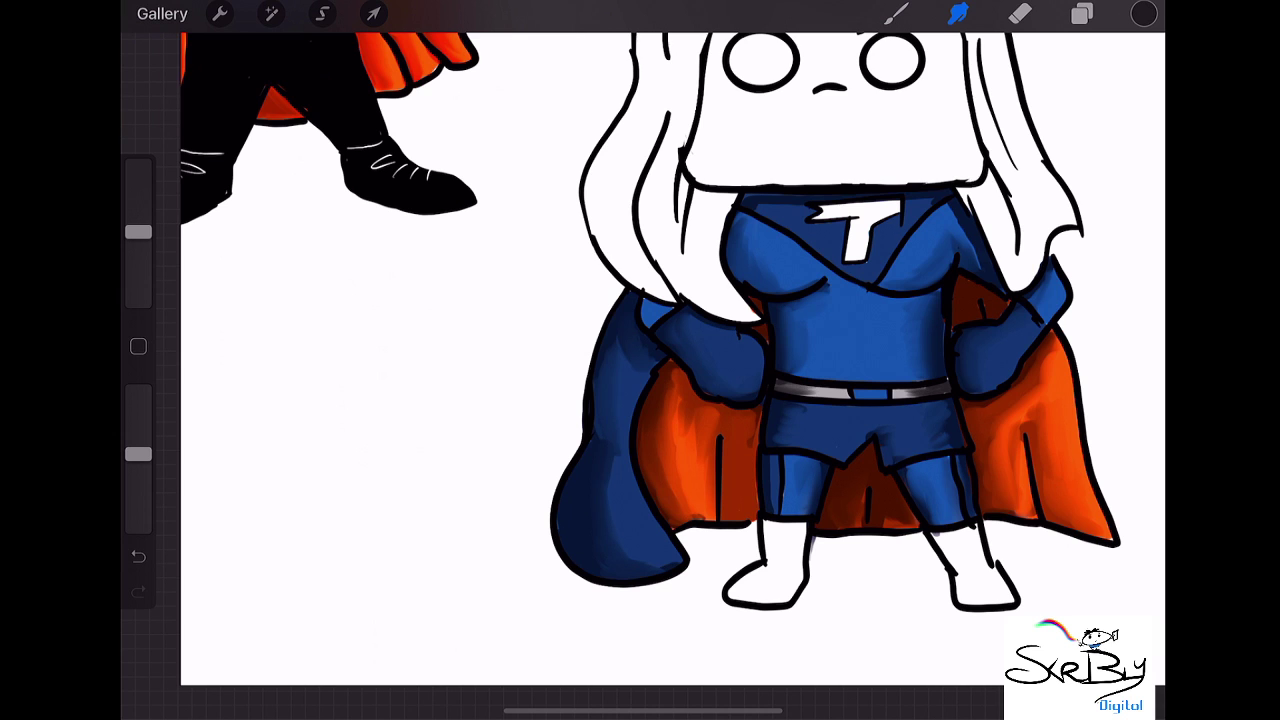
left_click(1144, 13)
left_click(1018, 337)
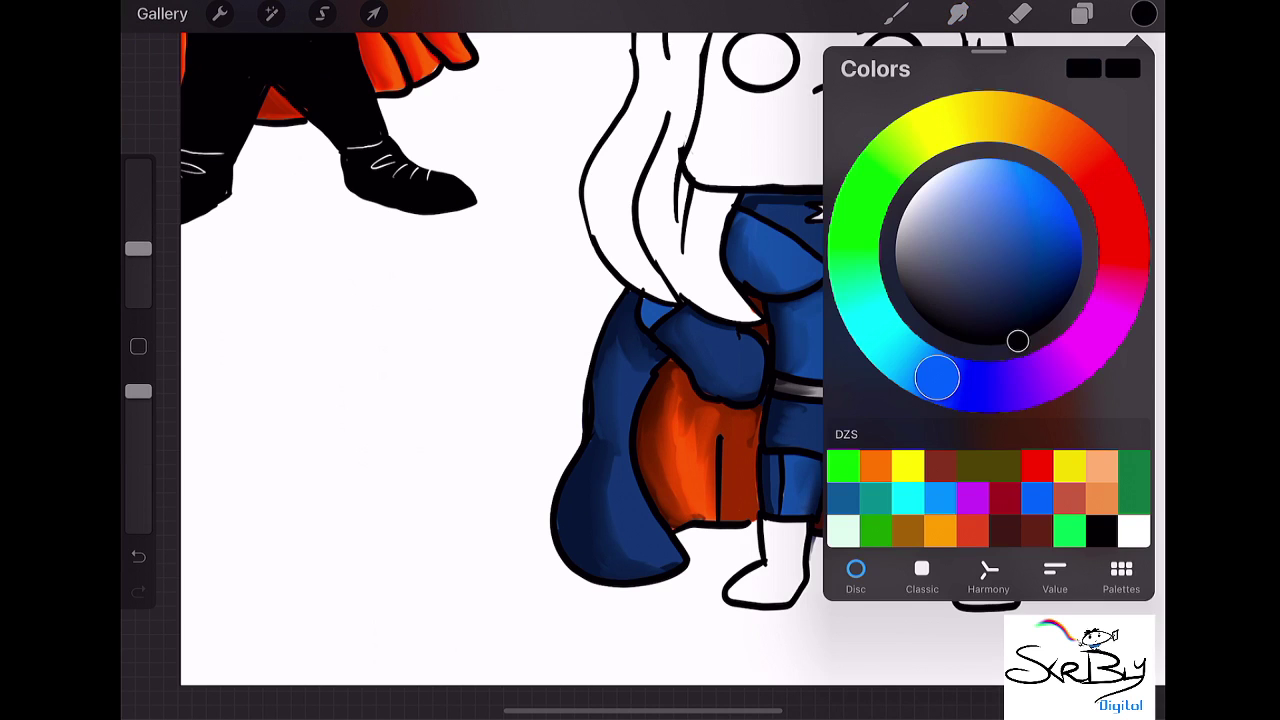
- Paint the left and right boots solid black with the Brush Pen
left_click(896, 13)
left_click(896, 13)
mouse_move(772, 568)
left_mouse_down()
mouse_move(766, 520)
mouse_move(806, 524)
mouse_move(795, 580)
mouse_move(772, 600)
mouse_move(730, 594)
mouse_move(780, 562)
mouse_move(782, 578)
left_mouse_up()
left_click_drag(782, 530, 783, 556)
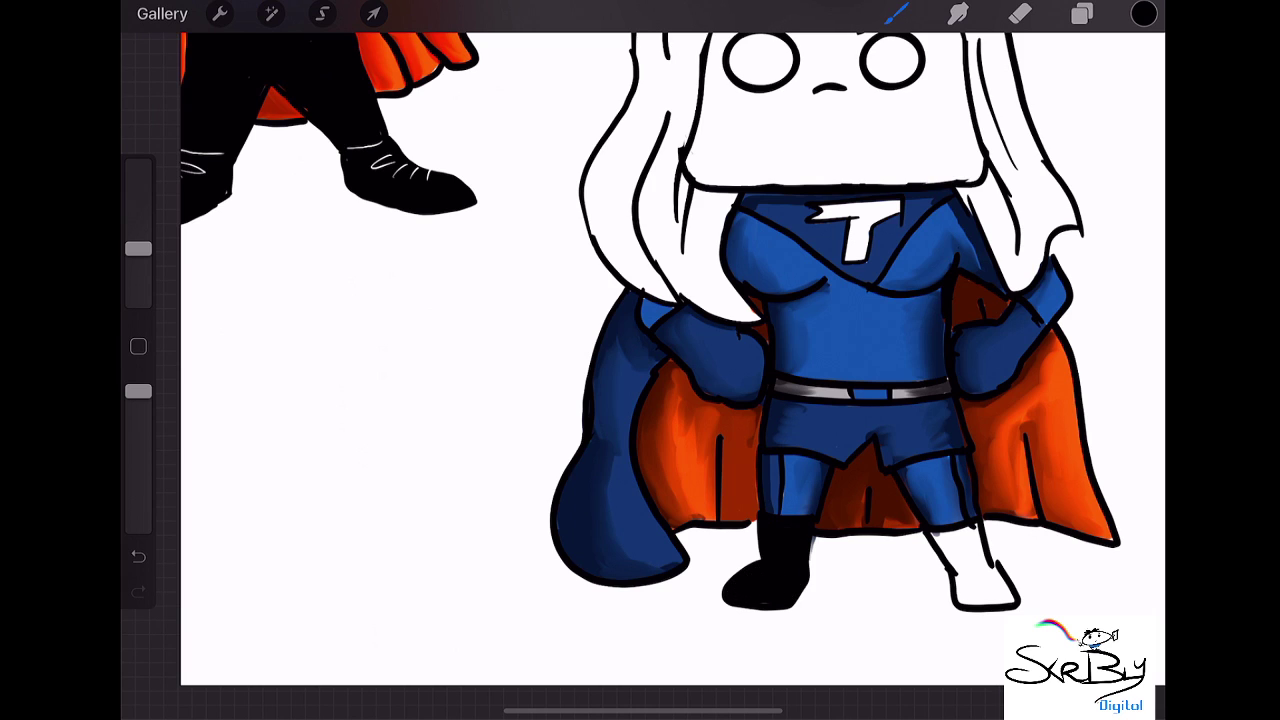
mouse_move(936, 532)
left_mouse_down()
mouse_move(960, 544)
mouse_move(978, 528)
mouse_move(990, 572)
mouse_move(964, 578)
mouse_move(950, 562)
mouse_move(972, 598)
mouse_move(1012, 590)
mouse_move(1004, 574)
mouse_move(980, 598)
left_mouse_up()
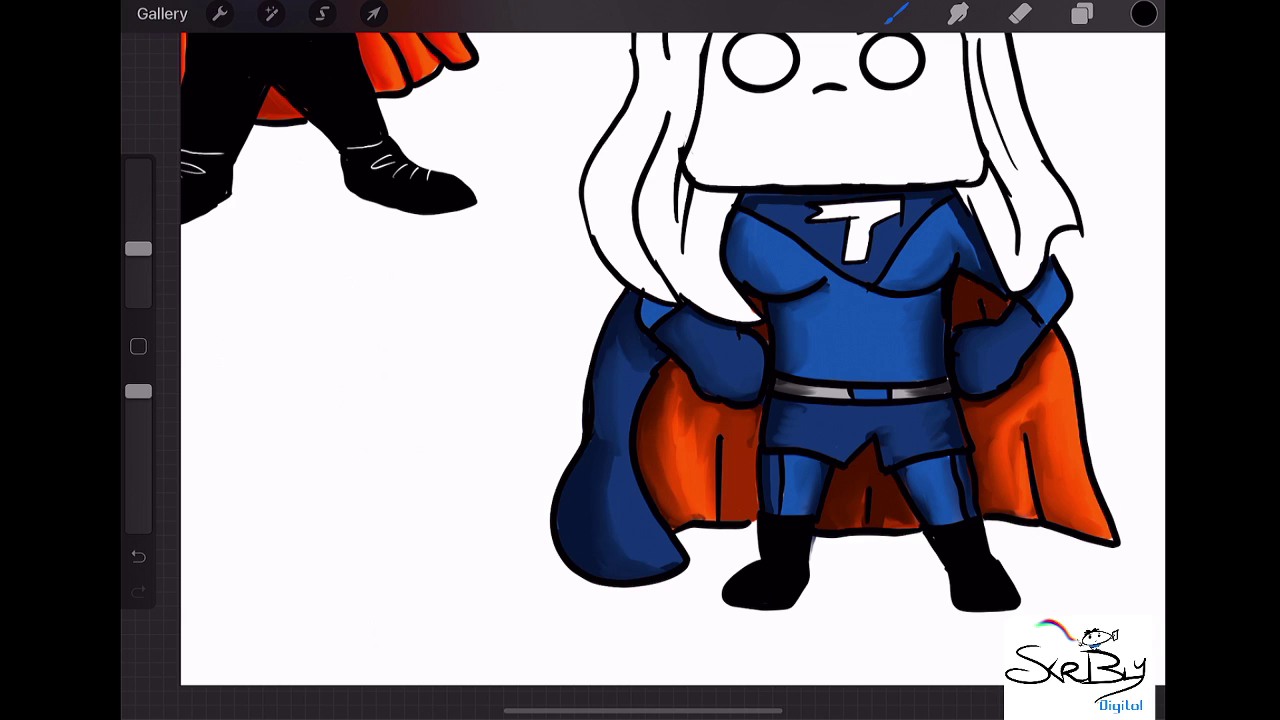
scroll(835, 323, "down", 3)
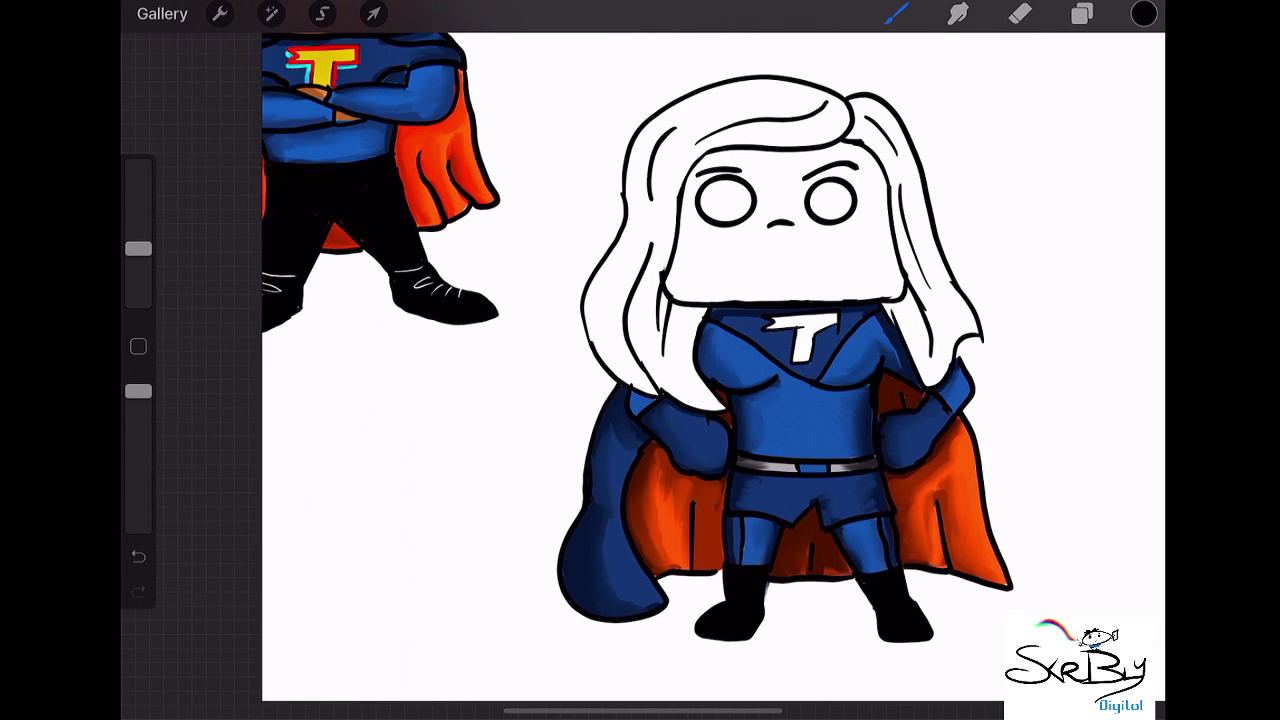
- Draw a black pupil in the left eye and one in the right eye
mouse_move(722, 182)
left_mouse_down()
mouse_move(706, 204)
mouse_move(716, 216)
mouse_move(740, 216)
mouse_move(750, 194)
mouse_move(722, 180)
mouse_move(722, 210)
left_mouse_up()
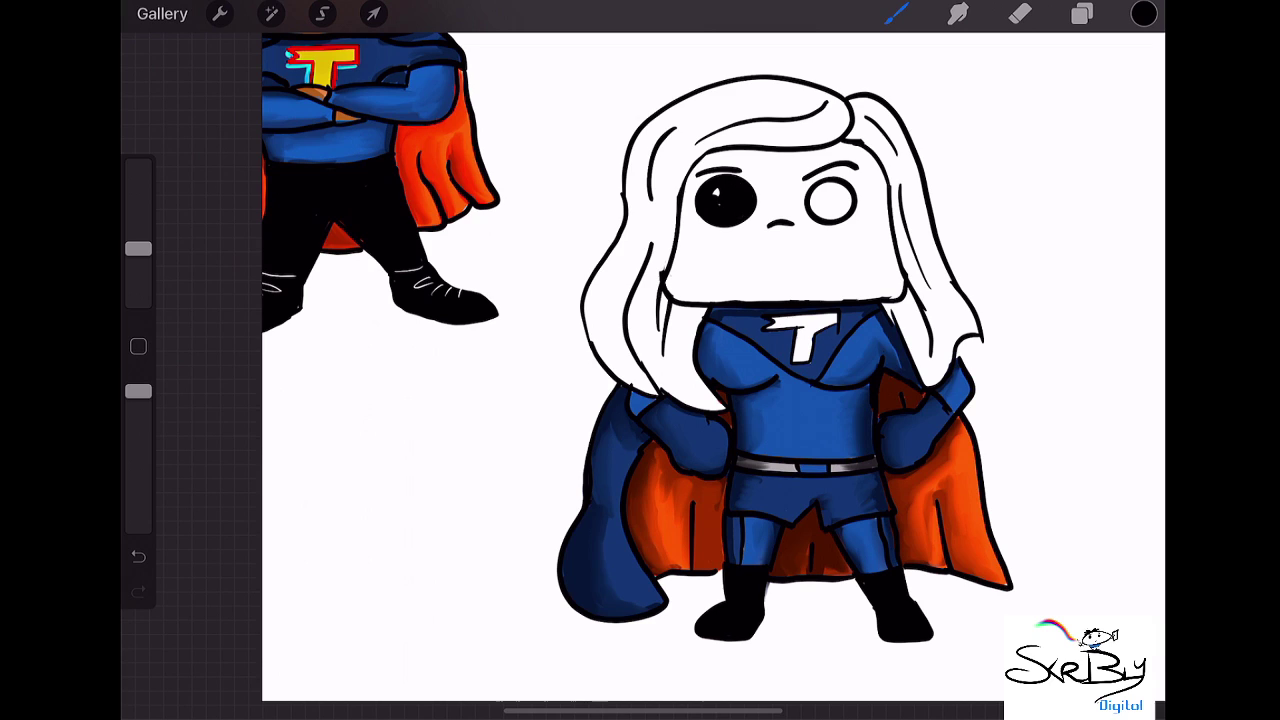
mouse_move(832, 183)
left_mouse_down()
mouse_move(816, 214)
mouse_move(850, 200)
mouse_move(826, 182)
mouse_move(824, 205)
mouse_move(834, 190)
mouse_move(836, 202)
left_mouse_up()
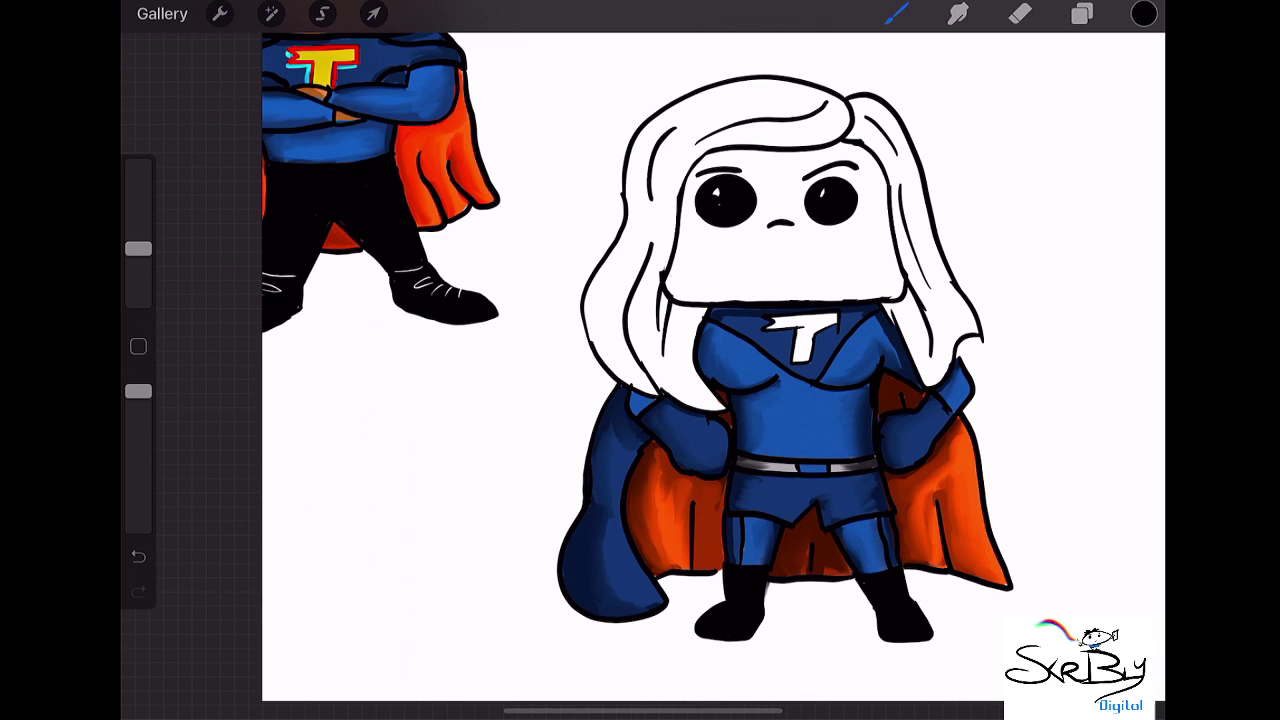
- Pick a dark red-brown and paint the left hair strands beside the face
left_click(1144, 13)
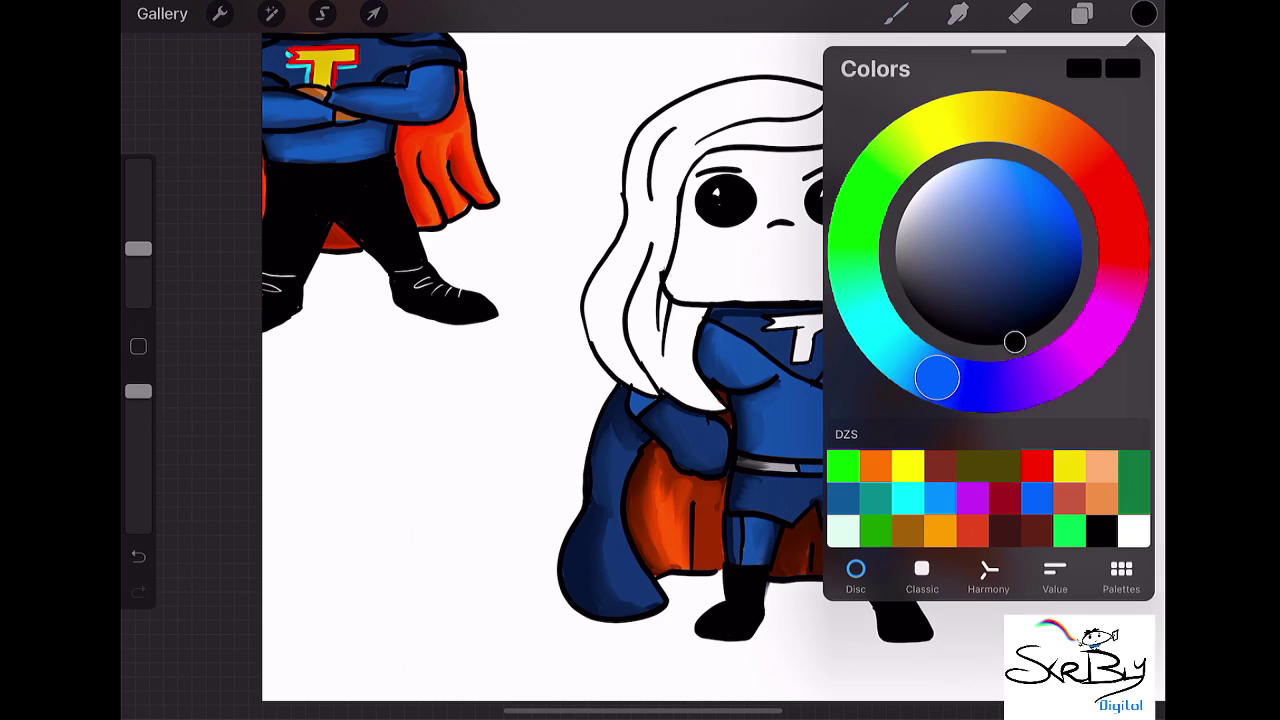
left_click(1069, 497)
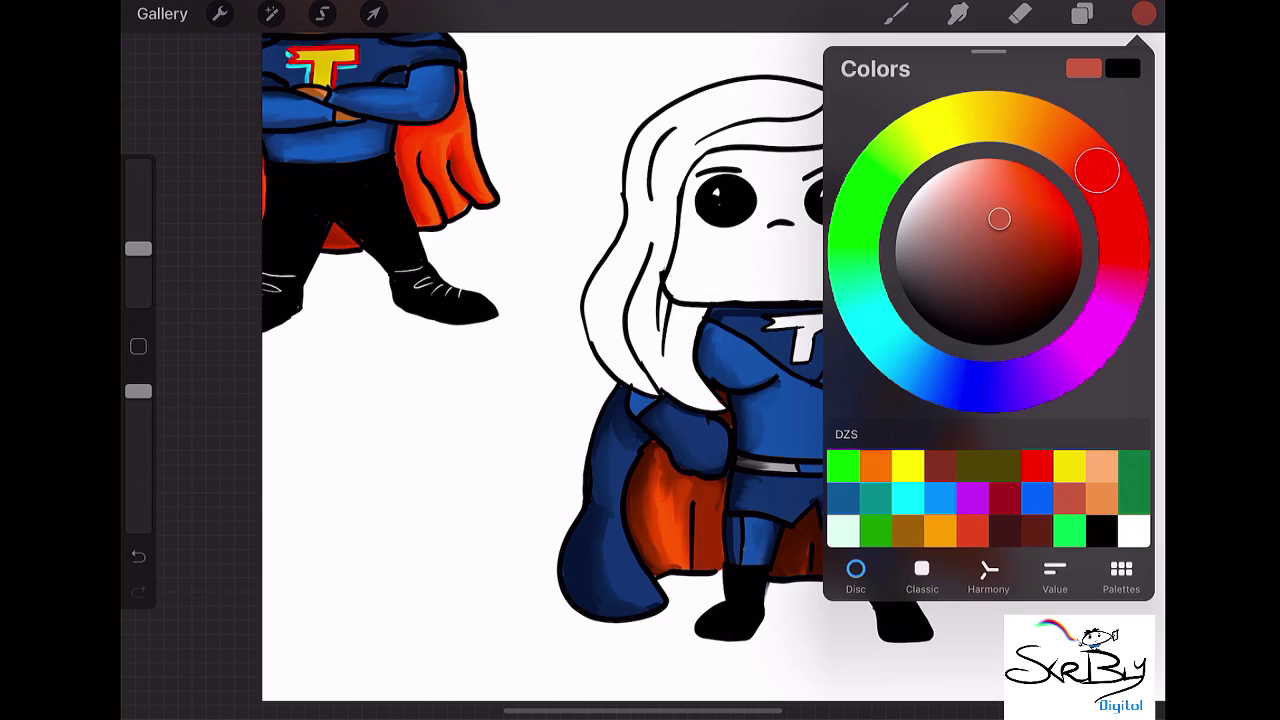
left_click(1004, 497)
left_click(1144, 13)
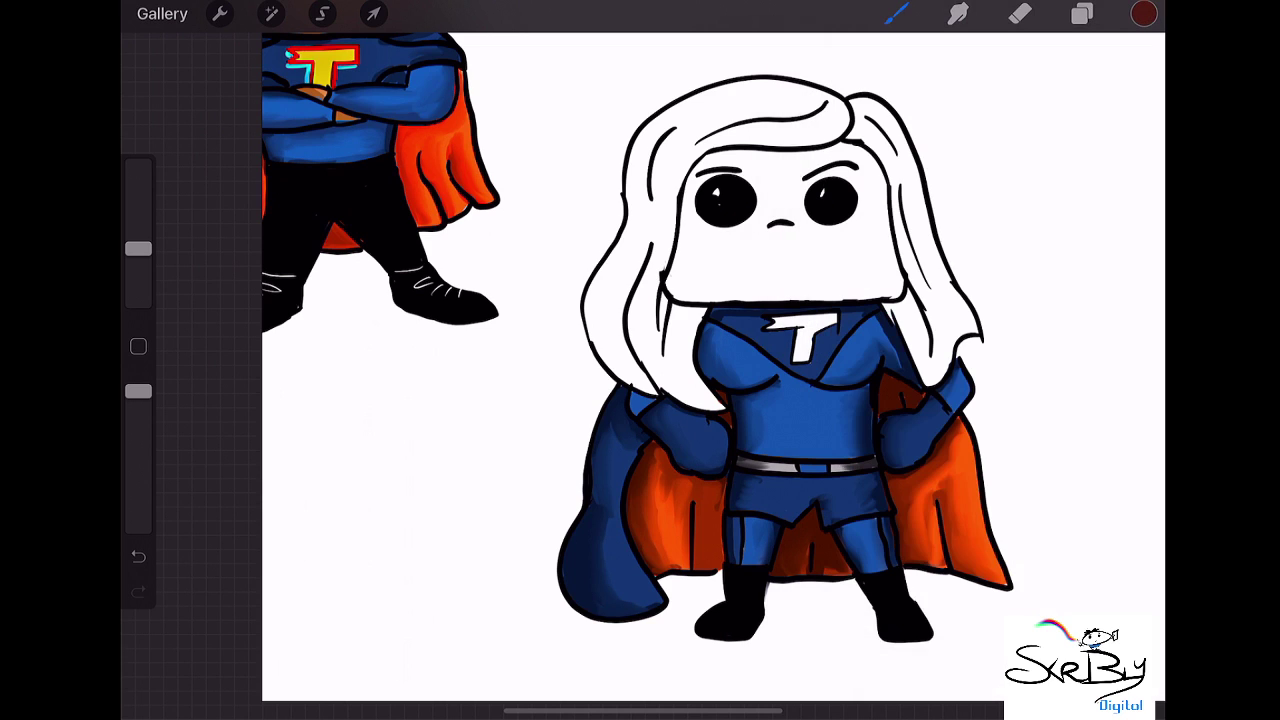
mouse_move(676, 136)
left_mouse_down()
mouse_move(640, 208)
mouse_move(634, 152)
mouse_move(606, 290)
mouse_move(640, 388)
mouse_move(636, 362)
left_mouse_up()
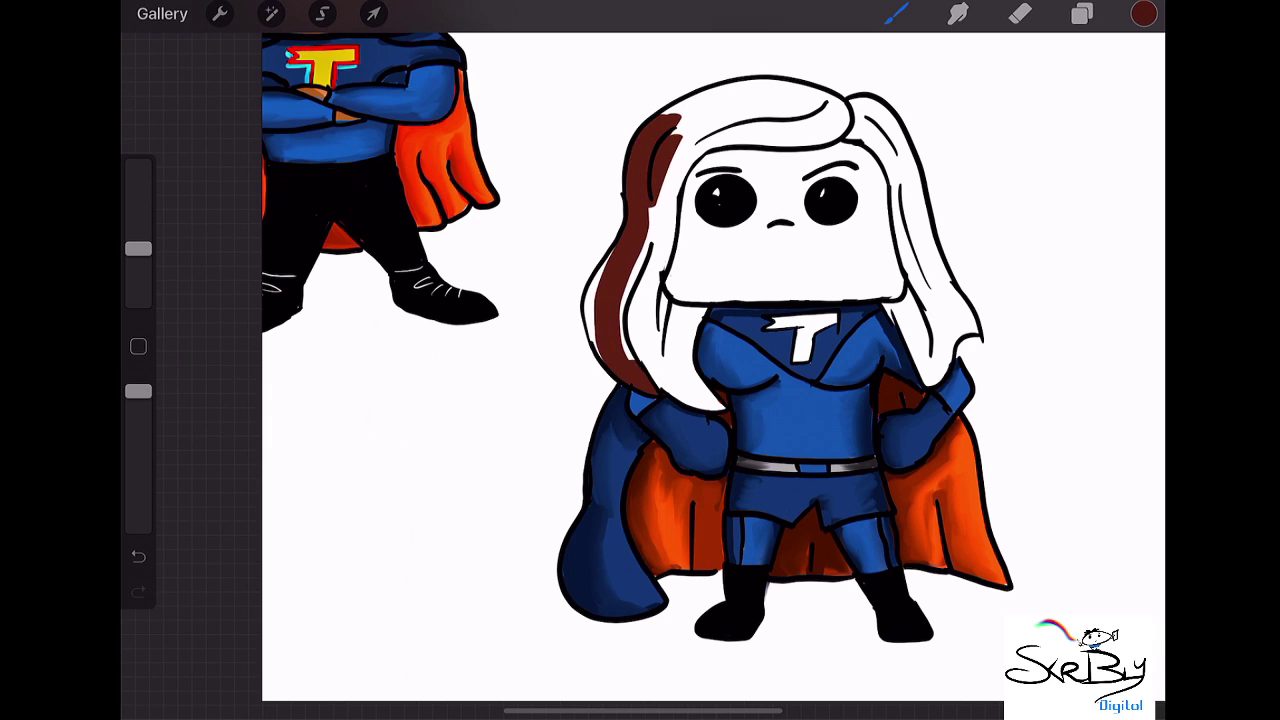
left_click_drag(646, 244, 634, 380)
mouse_move(594, 320)
left_mouse_down()
mouse_move(586, 360)
mouse_move(610, 250)
left_mouse_up()
left_click_drag(666, 170, 642, 290)
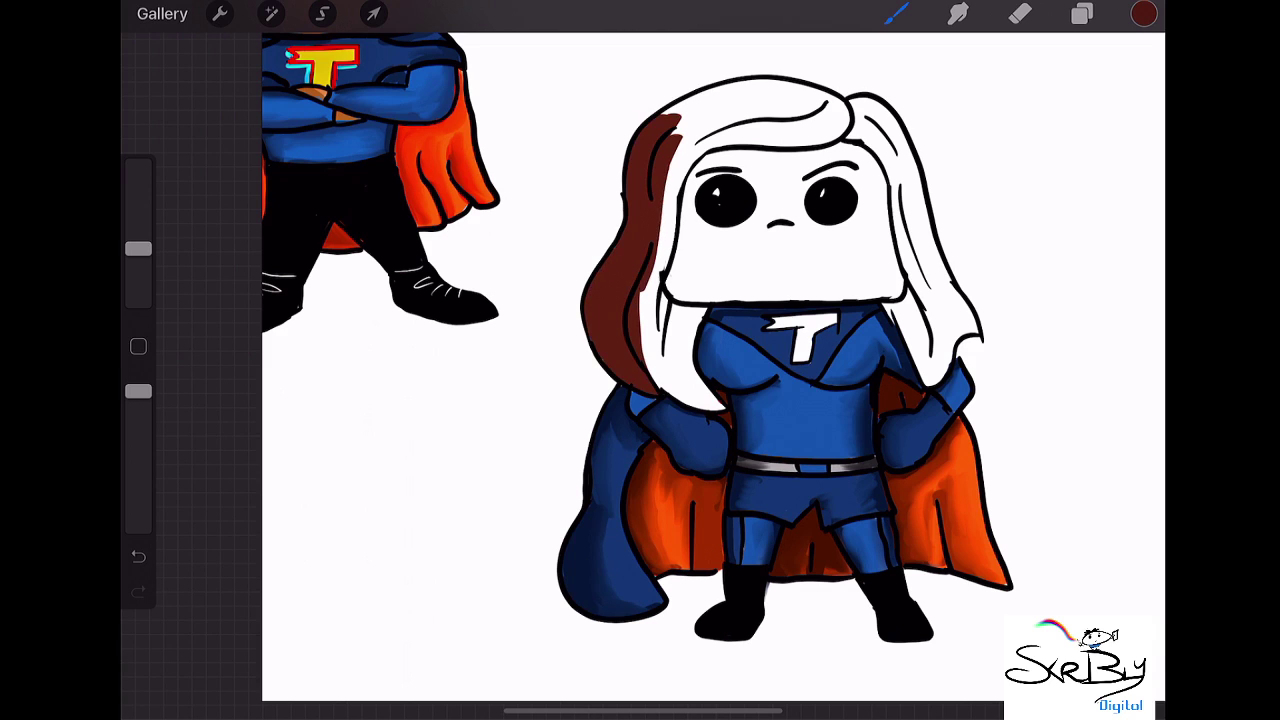
mouse_move(686, 132)
left_mouse_down()
mouse_move(642, 298)
mouse_move(646, 348)
left_mouse_up()
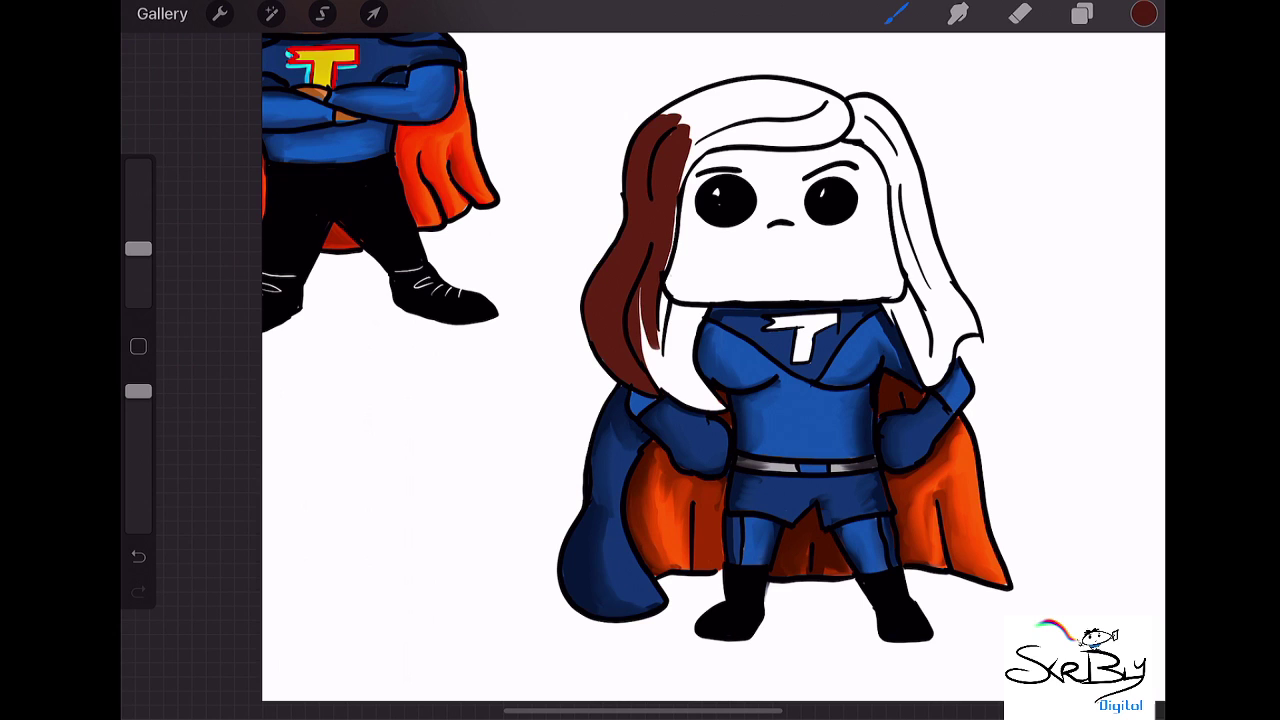
mouse_move(650, 296)
left_mouse_down()
mouse_move(660, 378)
mouse_move(670, 332)
left_mouse_up()
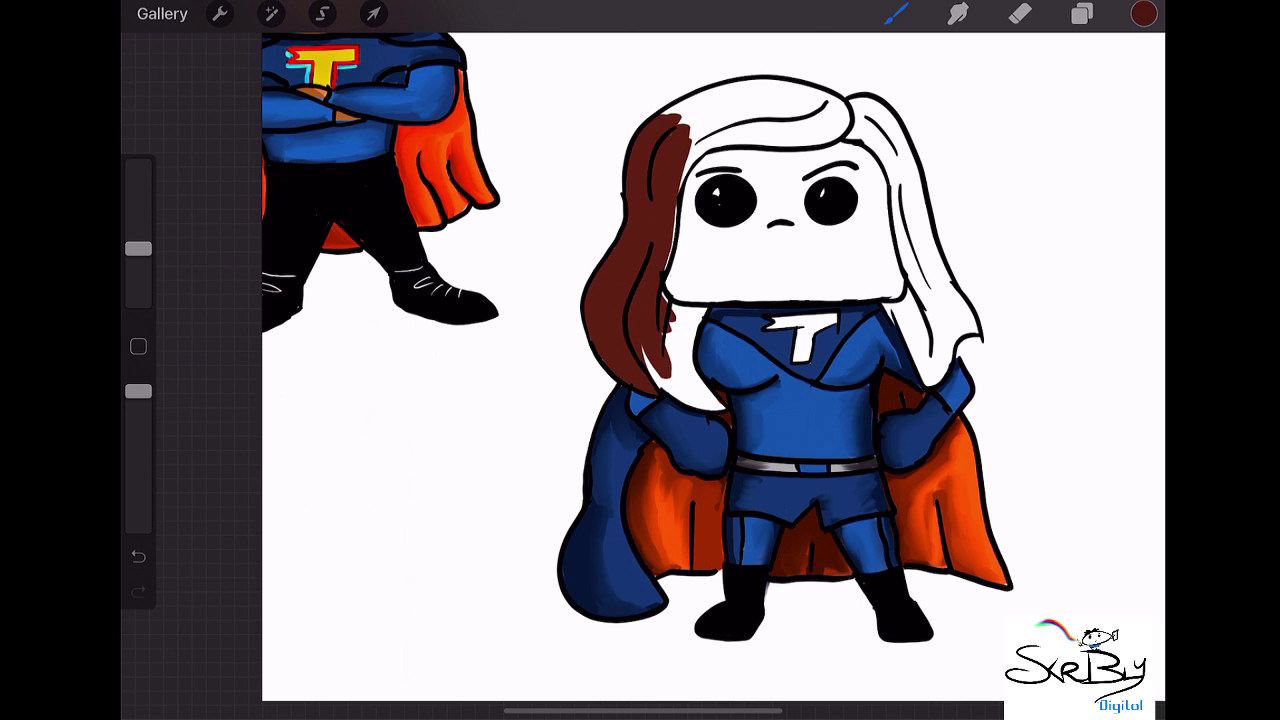
- Fill the hair by the neck, the top and the right side with red-brown
left_click(1082, 13)
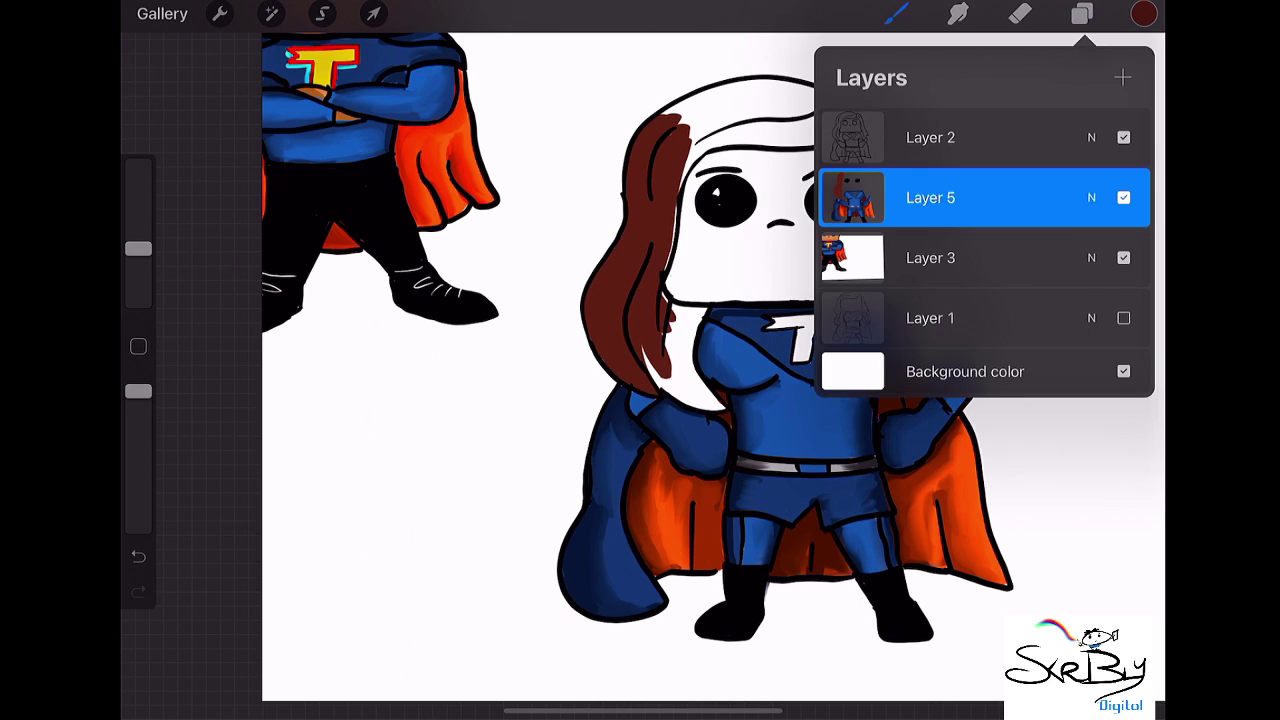
left_click(1082, 13)
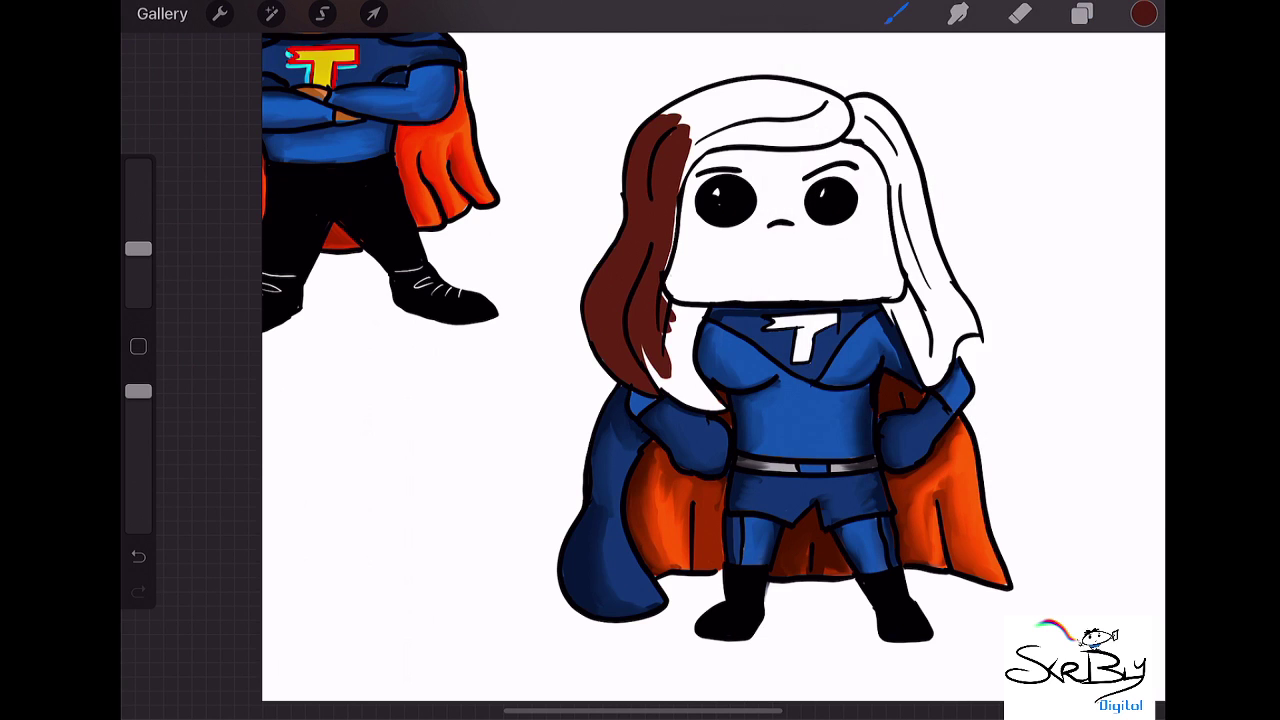
mouse_move(676, 305)
left_mouse_down()
mouse_move(684, 318)
mouse_move(704, 312)
mouse_move(670, 370)
mouse_move(684, 330)
mouse_move(684, 394)
mouse_move(716, 408)
mouse_move(698, 408)
left_mouse_up()
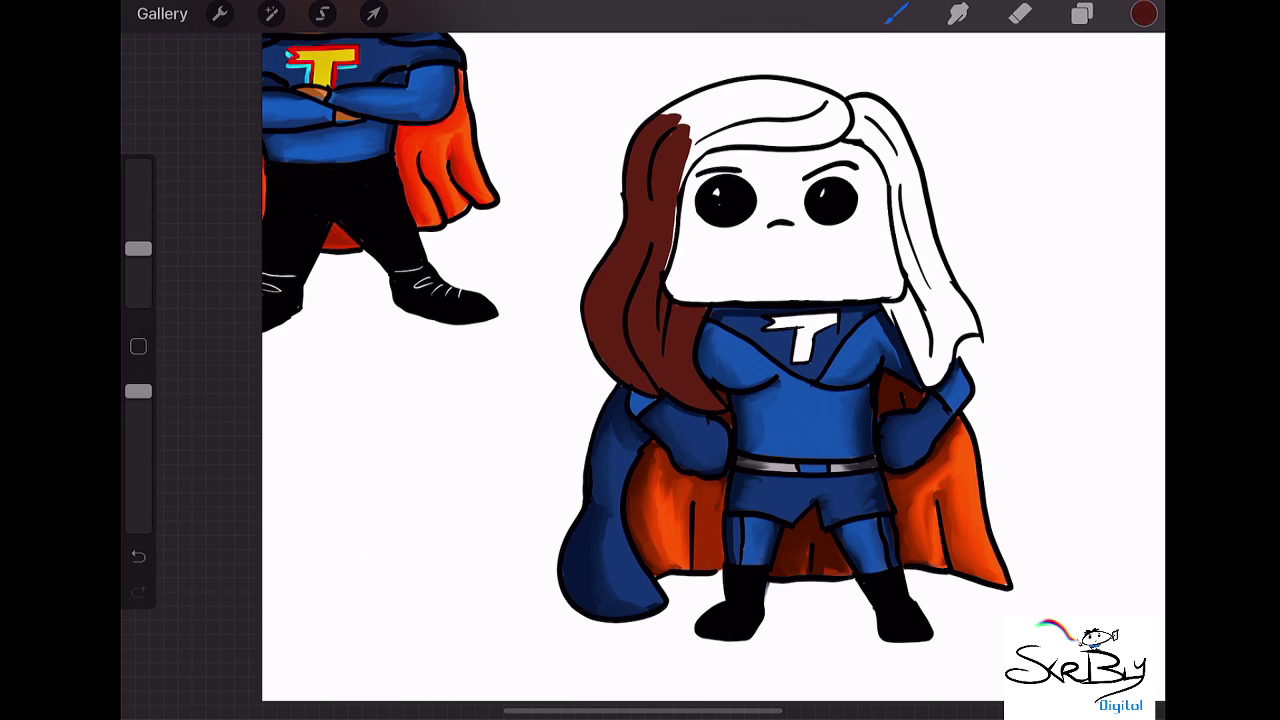
left_click_drag(686, 174, 704, 140)
left_click_drag(673, 224, 668, 272)
left_click_drag(700, 140, 775, 95)
mouse_move(665, 114)
left_mouse_down()
mouse_move(745, 84)
mouse_move(795, 86)
left_mouse_up()
mouse_move(700, 92)
left_mouse_down()
mouse_move(806, 88)
mouse_move(760, 80)
mouse_move(845, 112)
mouse_move(815, 142)
mouse_move(696, 158)
mouse_move(820, 128)
left_mouse_up()
mouse_move(730, 124)
left_mouse_down()
mouse_move(816, 100)
mouse_move(886, 138)
mouse_move(872, 120)
mouse_move(886, 100)
mouse_move(920, 208)
left_mouse_up()
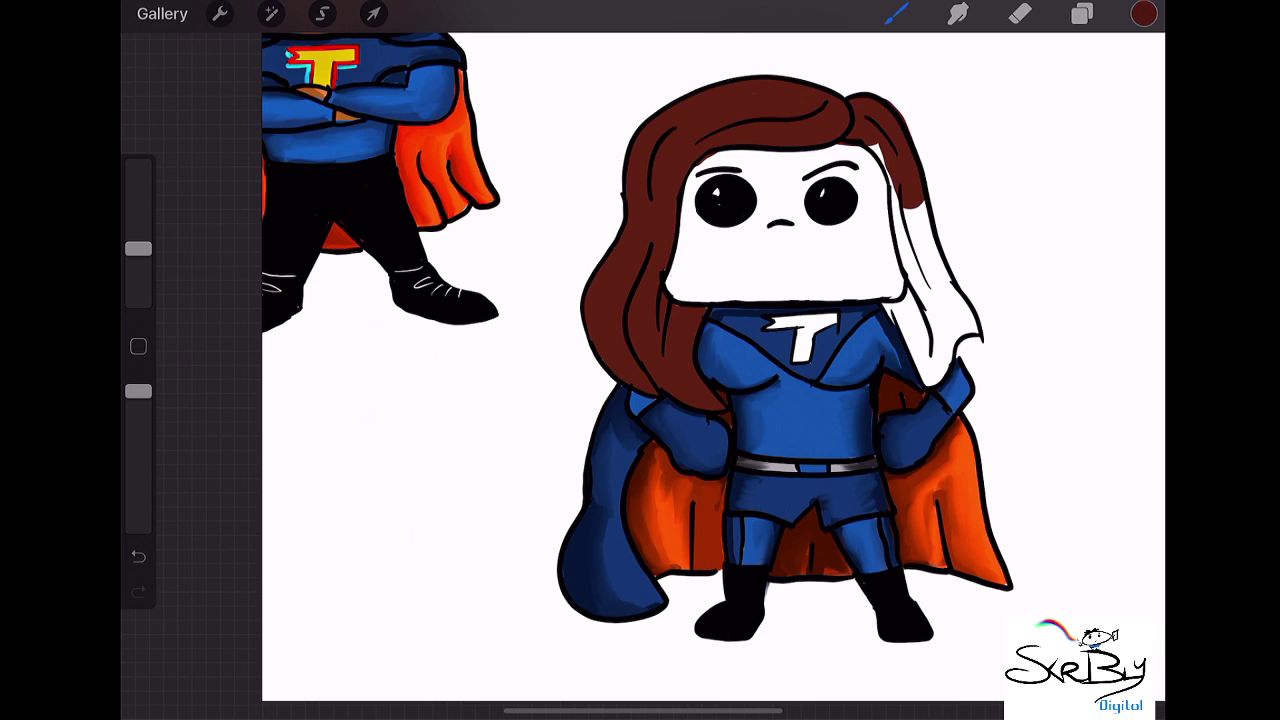
mouse_move(872, 145)
left_mouse_down()
mouse_move(942, 332)
mouse_move(888, 312)
mouse_move(932, 368)
mouse_move(928, 388)
mouse_move(950, 290)
mouse_move(930, 262)
mouse_move(922, 204)
left_mouse_up()
left_click_drag(948, 268, 974, 334)
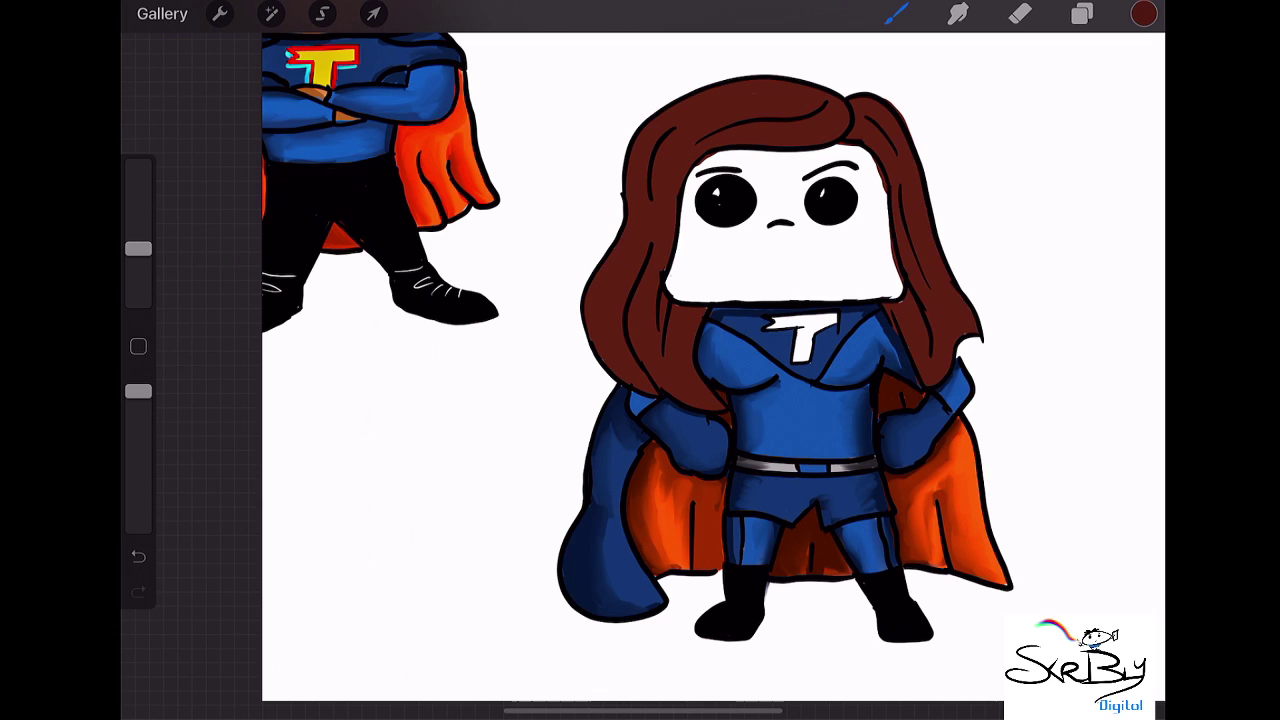
- Pick a darker brown and shade the top-right and right side of the hair
left_click(1144, 13)
left_click_drag(1018, 284, 1004, 309)
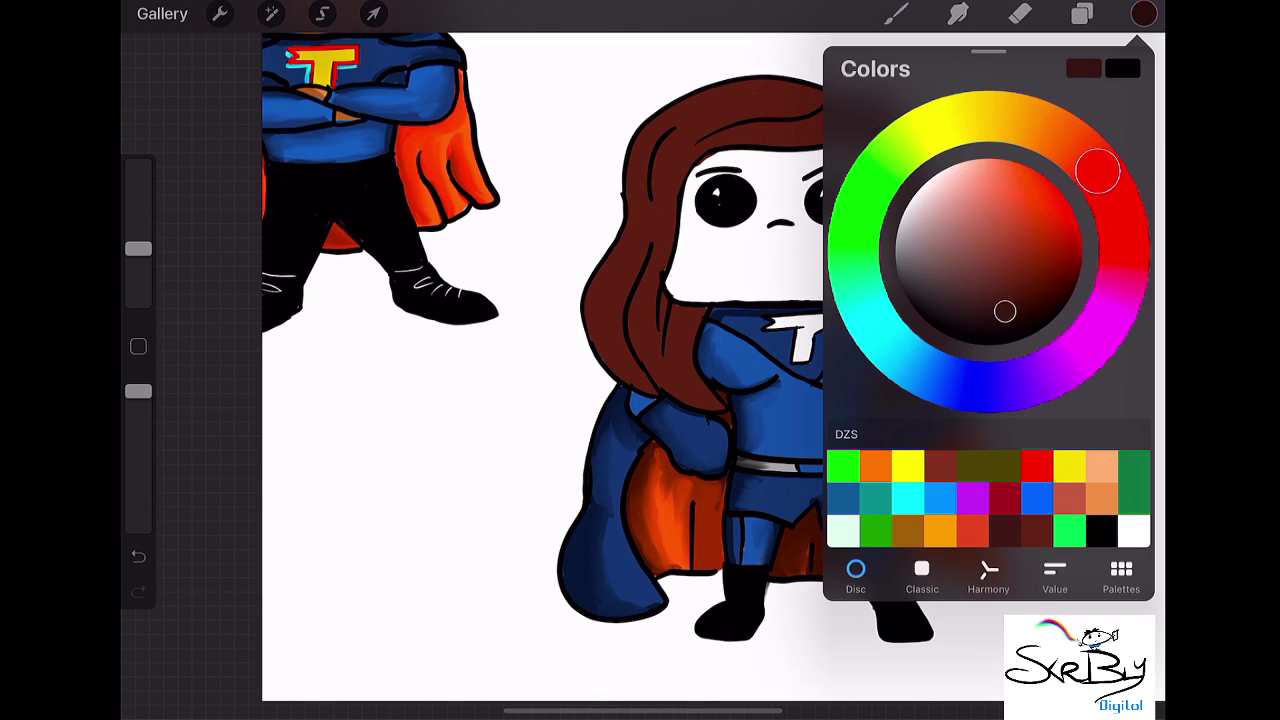
left_click(896, 13)
mouse_move(848, 136)
left_mouse_down()
mouse_move(874, 132)
mouse_move(856, 100)
mouse_move(894, 190)
left_mouse_up()
key("ctrl+z")
mouse_move(864, 140)
left_mouse_down()
mouse_move(888, 154)
mouse_move(908, 214)
left_mouse_up()
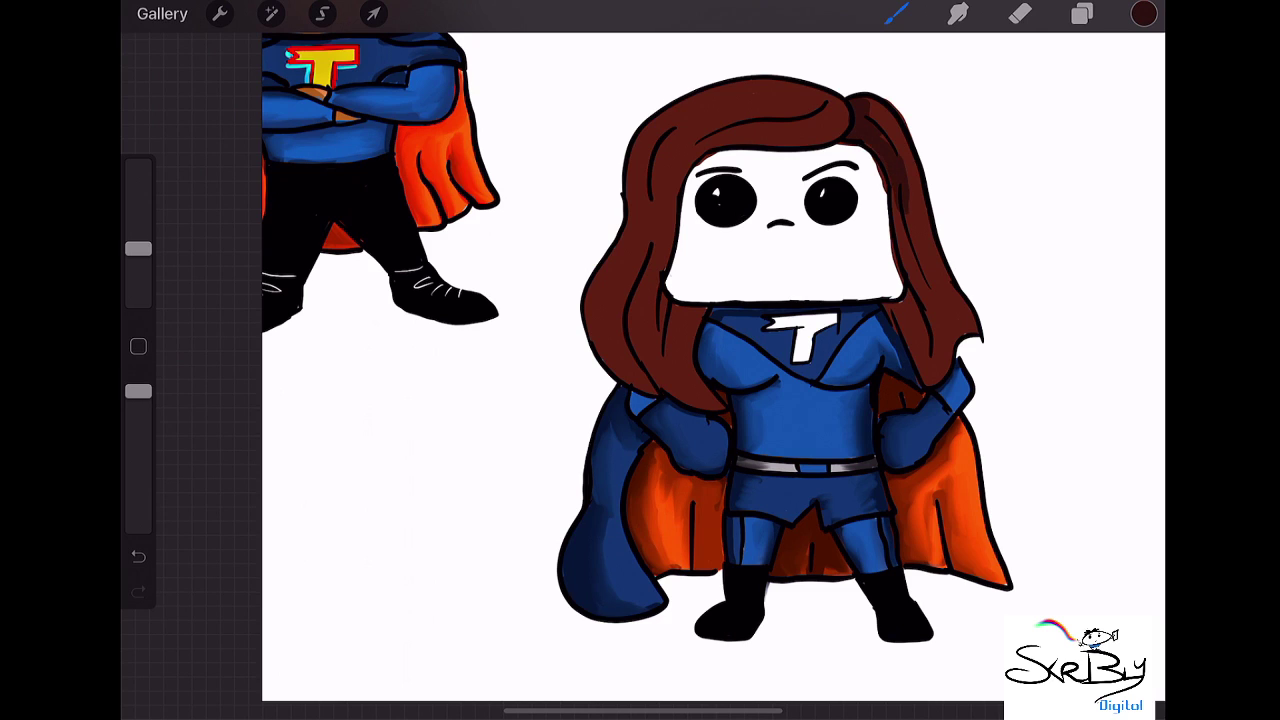
left_click_drag(872, 106, 896, 126)
left_click_drag(906, 200, 932, 292)
left_click_drag(896, 210, 932, 350)
mouse_move(910, 296)
left_mouse_down()
mouse_move(894, 310)
mouse_move(912, 348)
mouse_move(918, 328)
mouse_move(934, 382)
left_mouse_up()
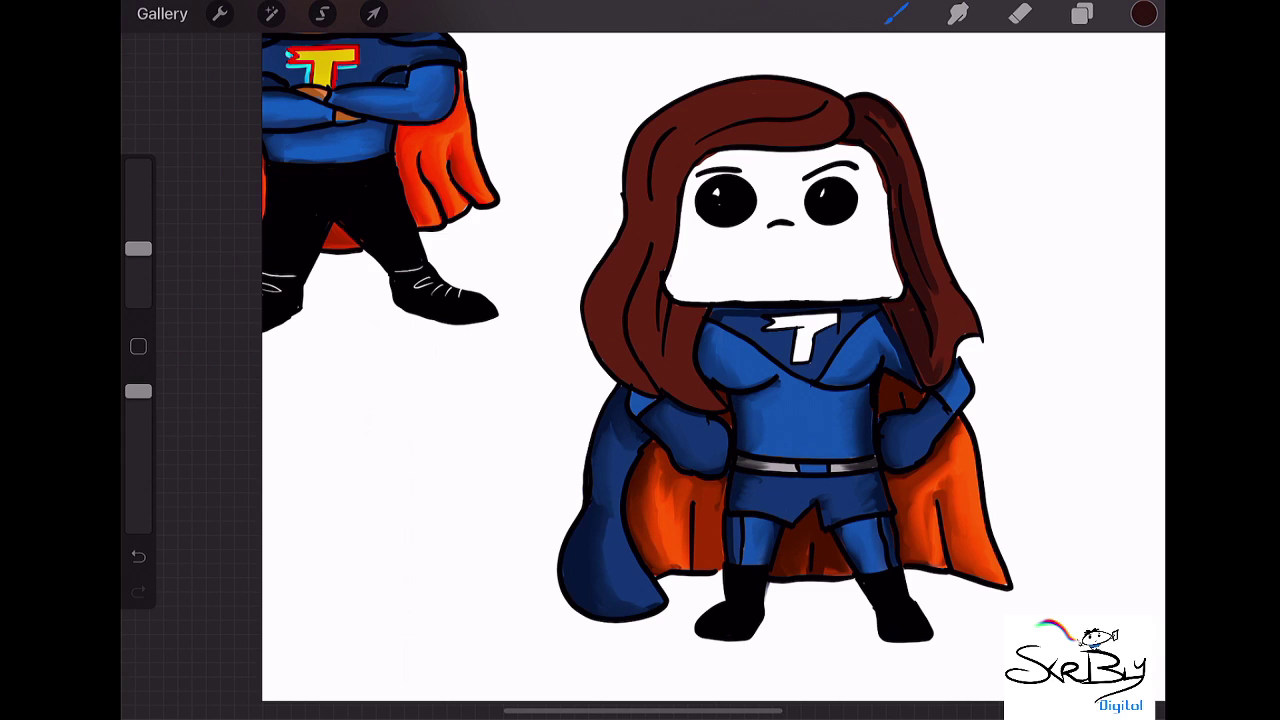
mouse_move(958, 316)
left_mouse_down()
mouse_move(968, 334)
mouse_move(970, 318)
left_mouse_up()
- Shade across the top of the hair and down its left side
mouse_move(838, 100)
left_mouse_down()
mouse_move(800, 140)
mouse_move(710, 155)
left_mouse_up()
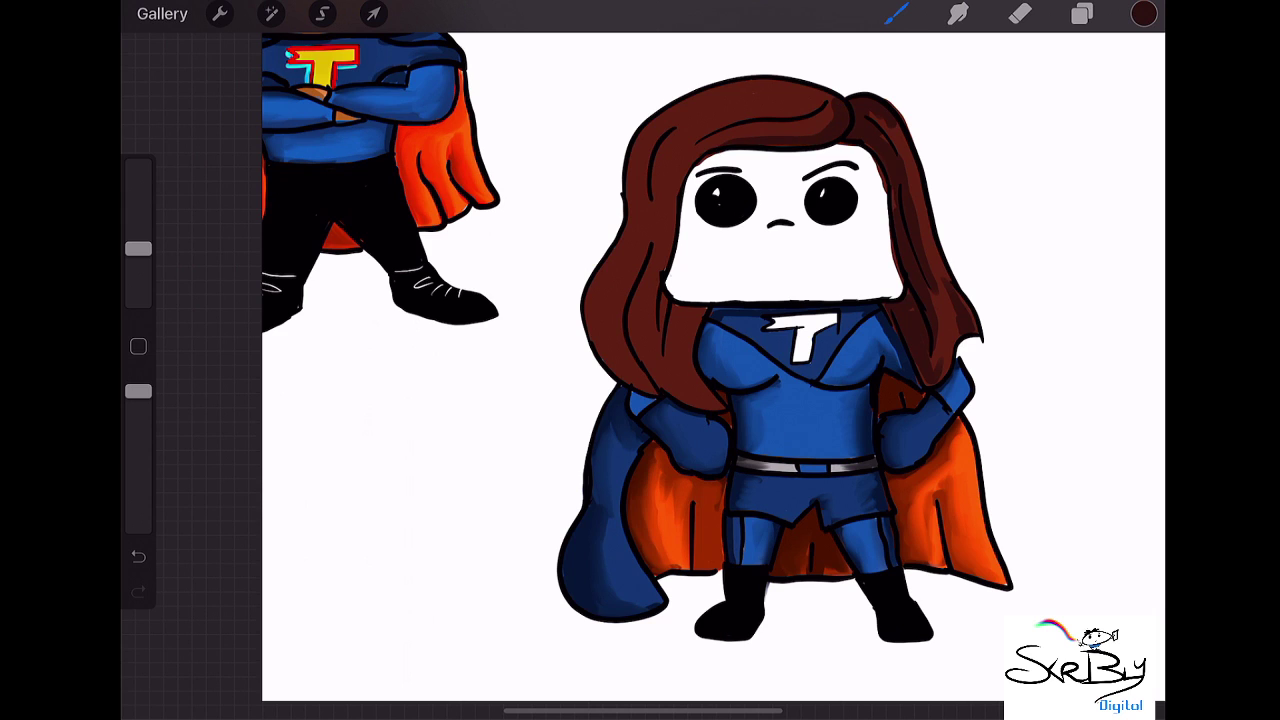
mouse_move(828, 96)
left_mouse_down()
mouse_move(742, 118)
mouse_move(686, 158)
left_mouse_up()
mouse_move(725, 90)
left_mouse_down()
mouse_move(670, 115)
mouse_move(632, 168)
mouse_move(632, 262)
left_mouse_up()
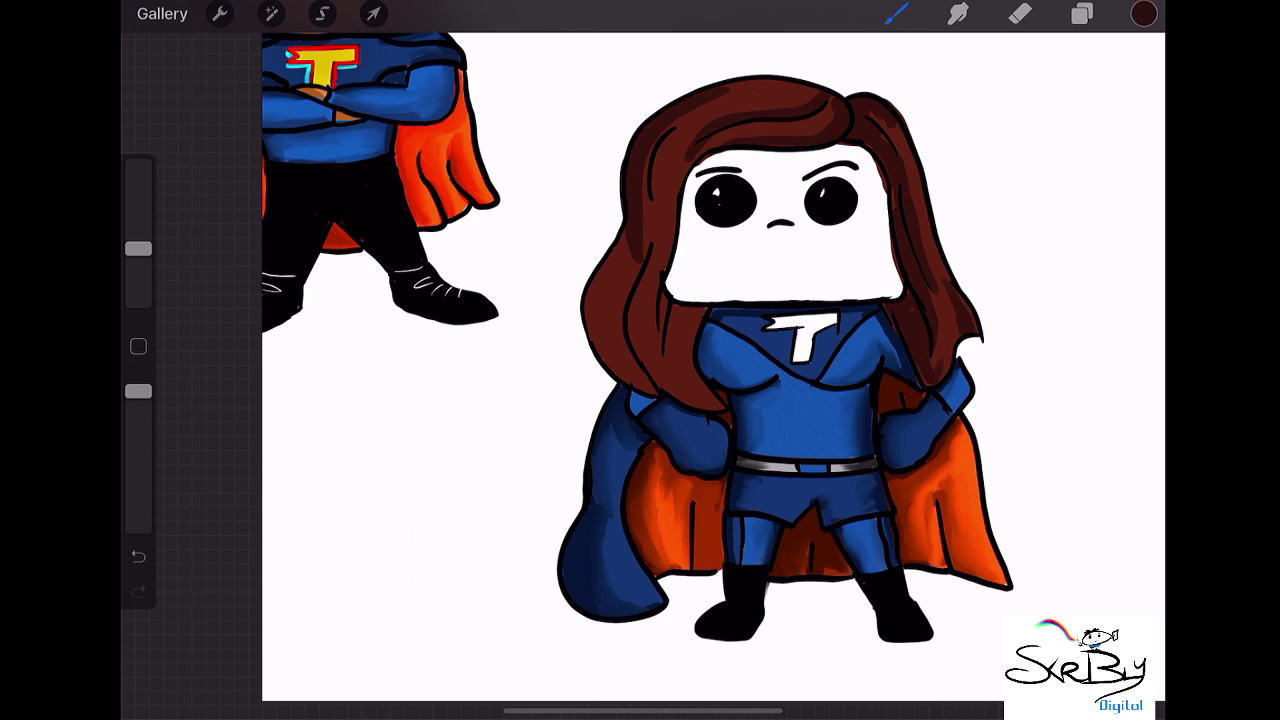
mouse_move(675, 132)
left_mouse_down()
mouse_move(640, 288)
mouse_move(650, 378)
mouse_move(714, 410)
mouse_move(672, 348)
mouse_move(672, 364)
left_mouse_up()
mouse_move(704, 310)
left_mouse_down()
mouse_move(684, 334)
mouse_move(664, 298)
left_mouse_up()
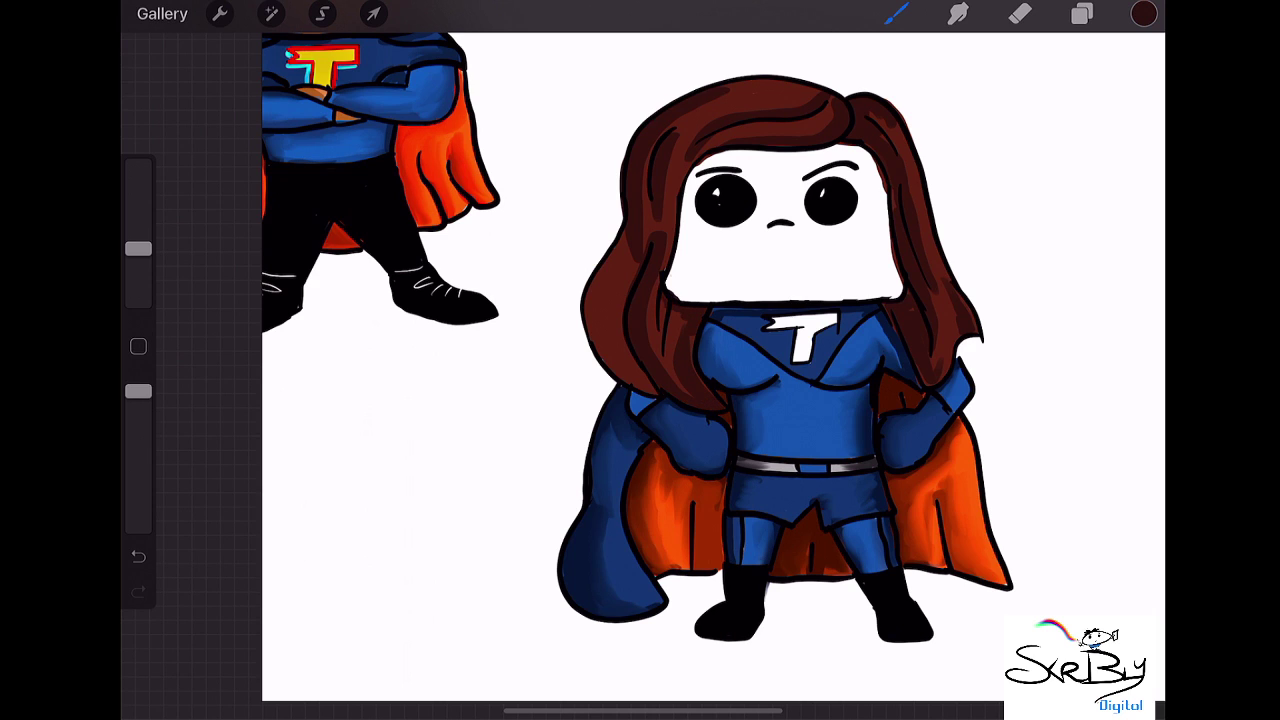
mouse_move(678, 178)
left_mouse_down()
mouse_move(672, 238)
mouse_move(600, 304)
mouse_move(616, 386)
left_mouse_up()
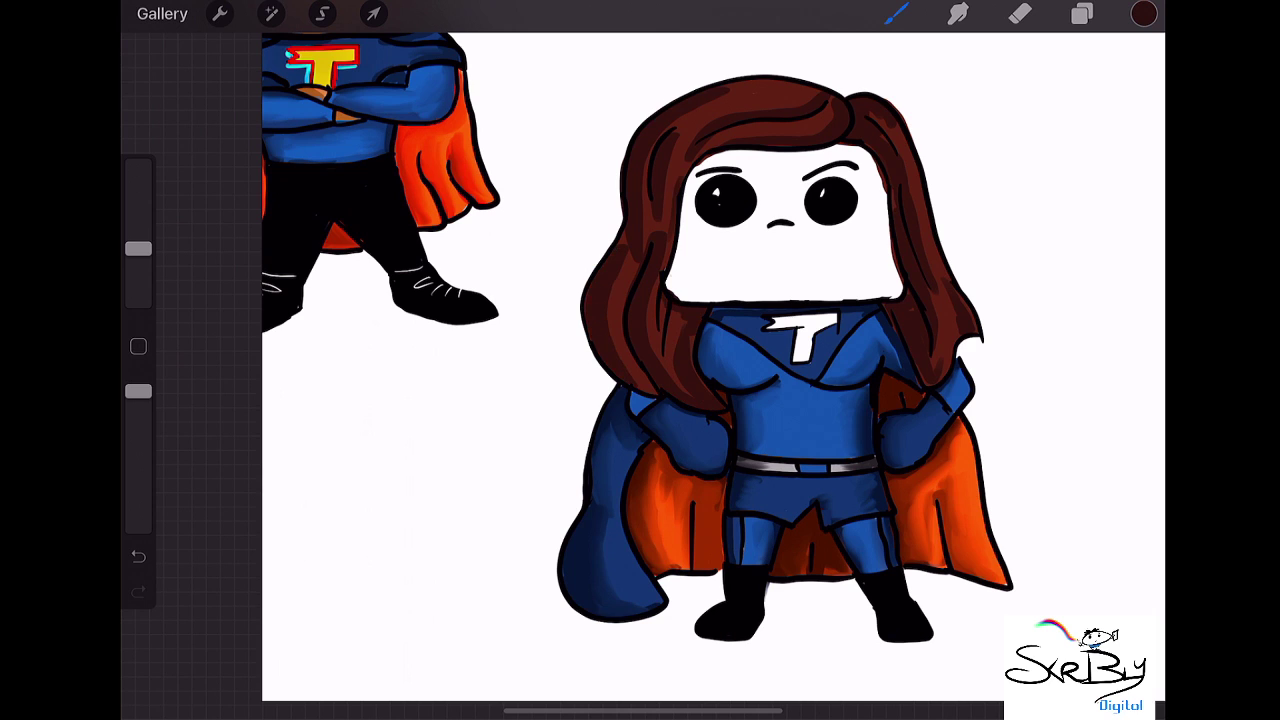
- Add red-orange highlights across the hair top and down its right side
left_click(1144, 13)
left_click(1022, 207)
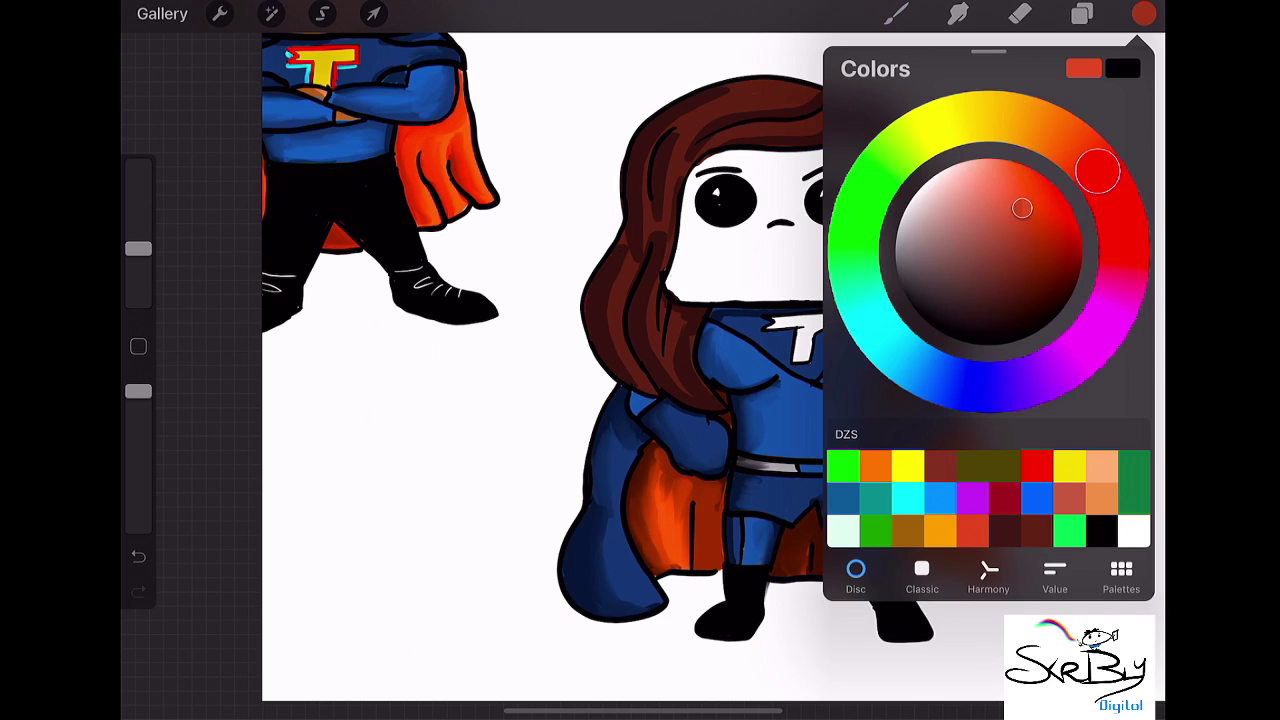
left_click(1144, 13)
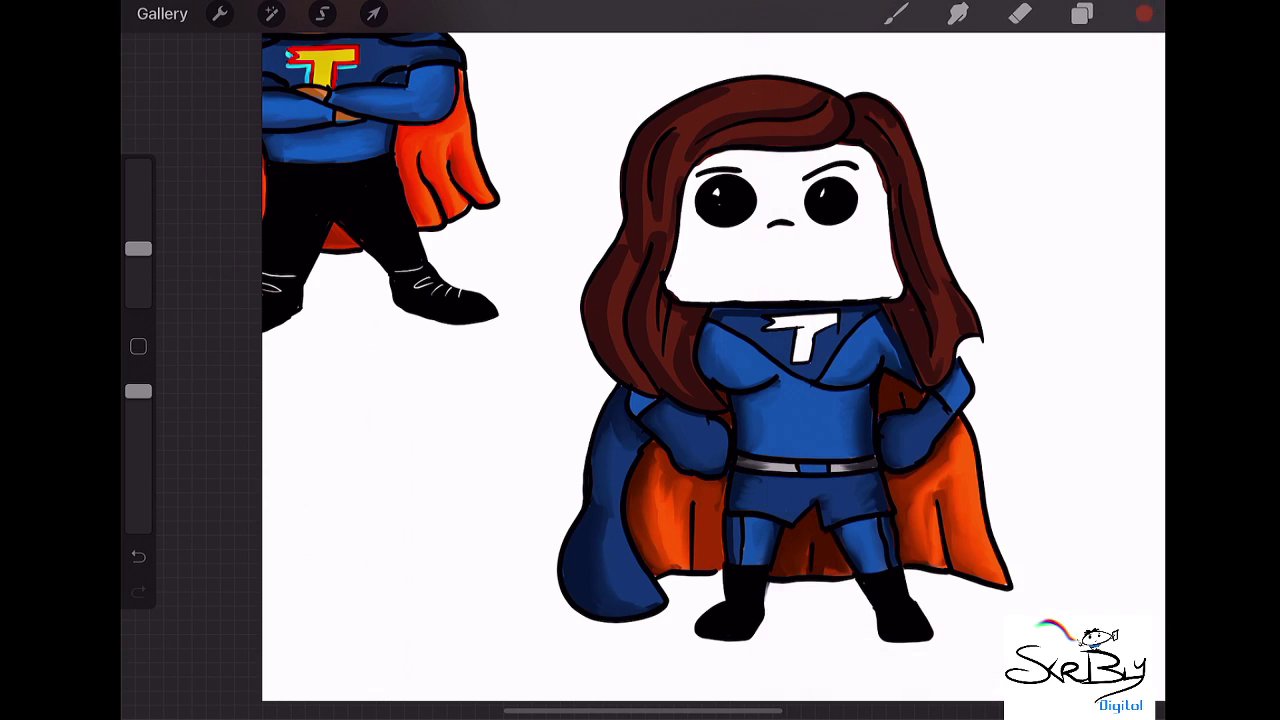
mouse_move(788, 92)
left_mouse_down()
mouse_move(728, 108)
mouse_move(688, 148)
left_mouse_up()
left_click_drag(826, 116, 742, 142)
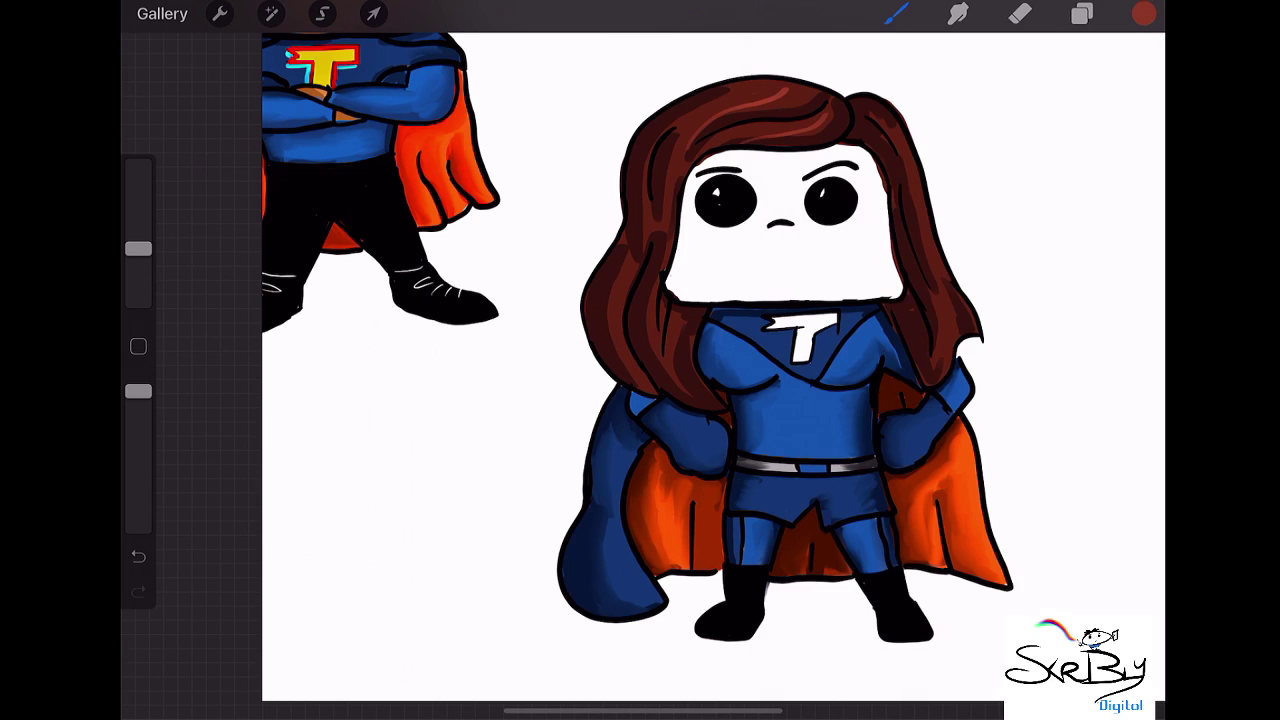
left_click_drag(888, 122, 912, 200)
left_click_drag(936, 266, 950, 366)
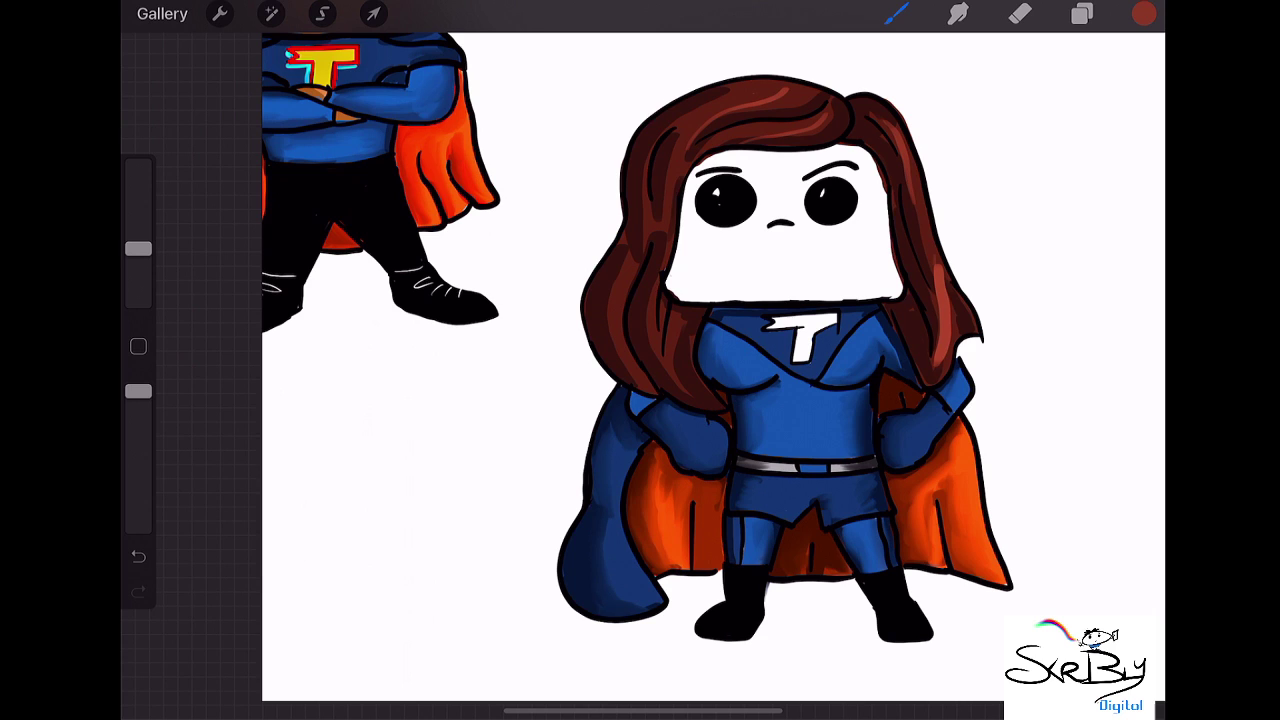
- Highlight the left side of the hair and bring up the QuickMenu
left_click_drag(626, 262, 616, 378)
left_click_drag(648, 154, 640, 220)
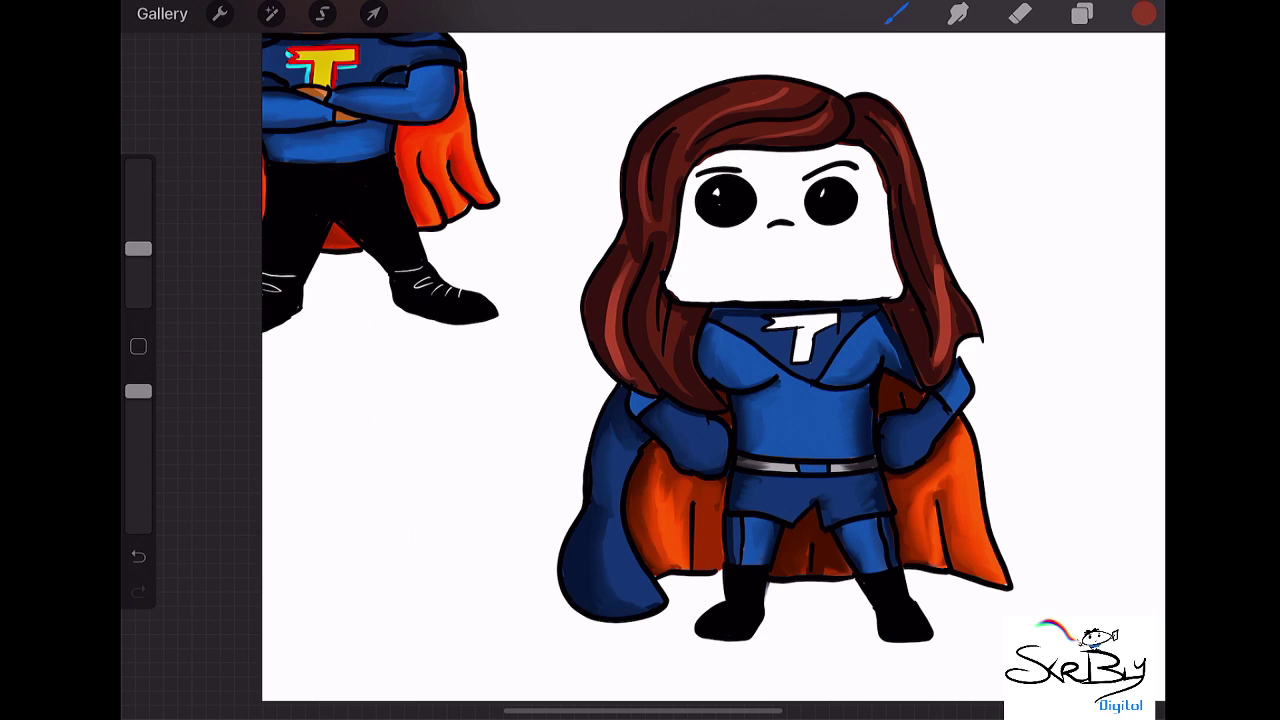
mouse_move(728, 94)
left_mouse_down()
mouse_move(682, 126)
mouse_move(666, 226)
left_mouse_up()
left_click_drag(660, 326, 658, 386)
left_click_drag(700, 346, 688, 396)
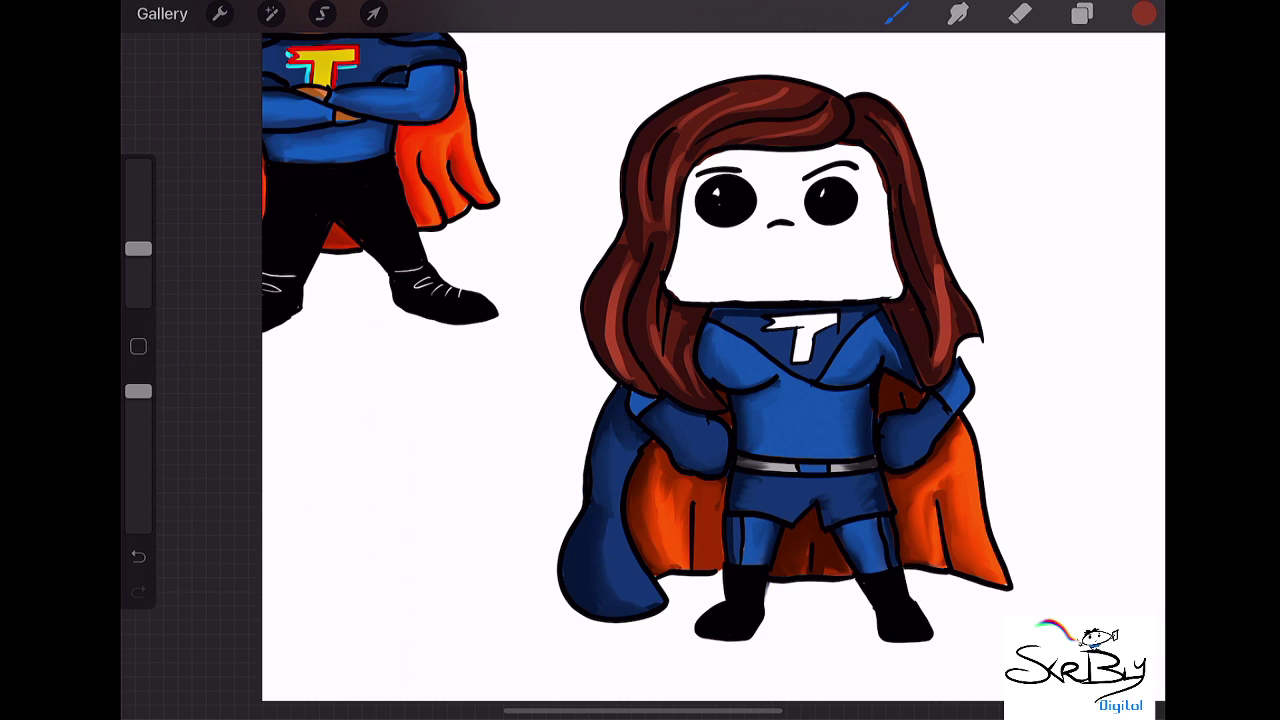
left_click(704, 396)
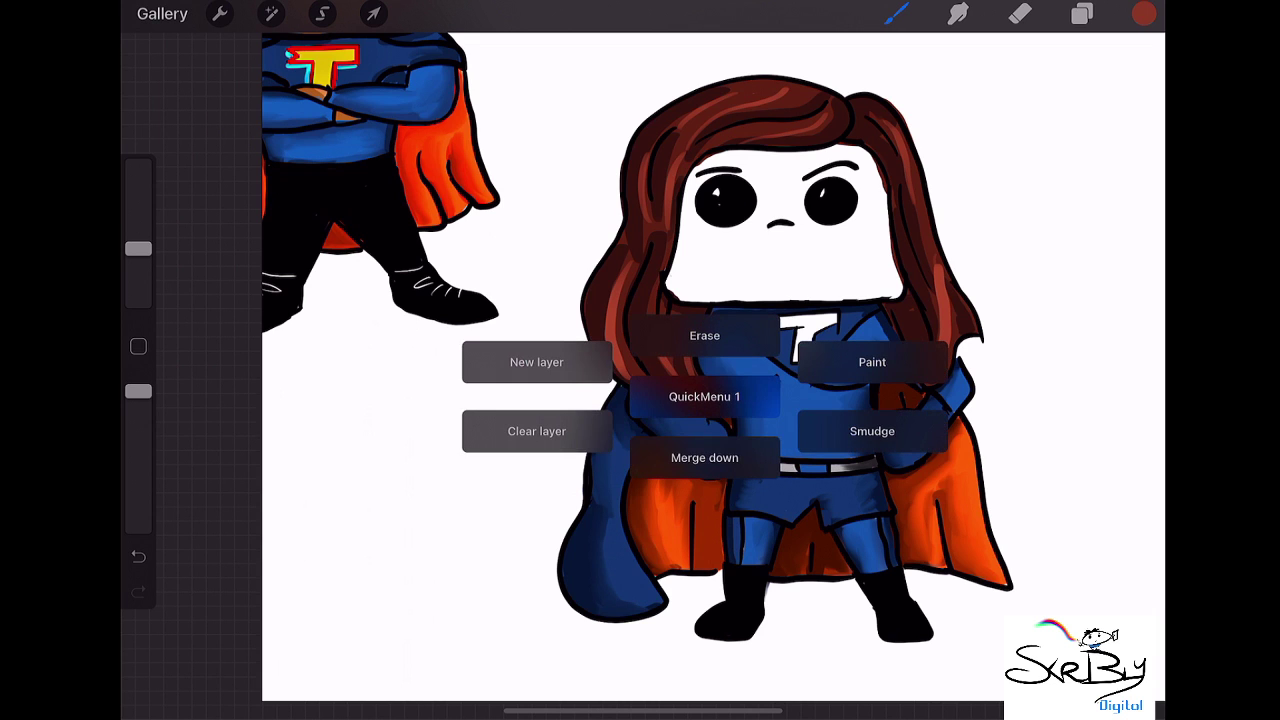
- Add a new blank layer at the top and sample red from the other hero's emblem
left_click(536, 362)
left_click(1082, 13)
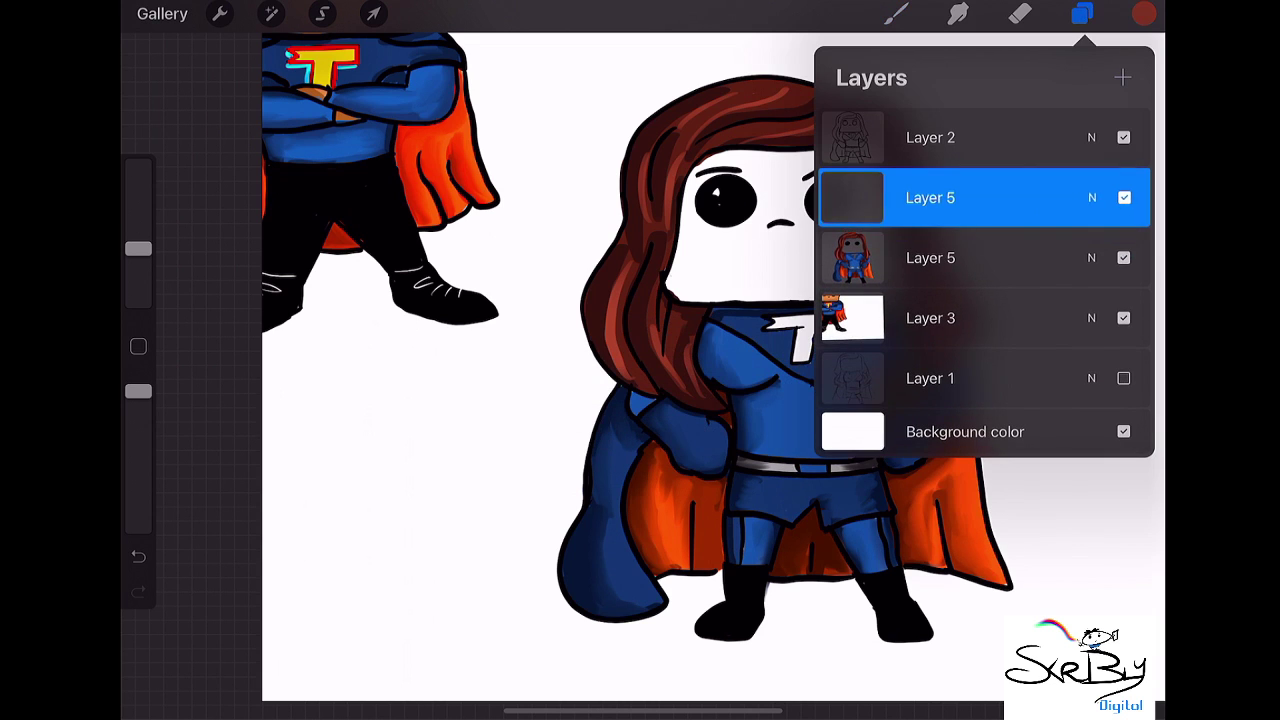
left_click_drag(930, 197, 930, 137)
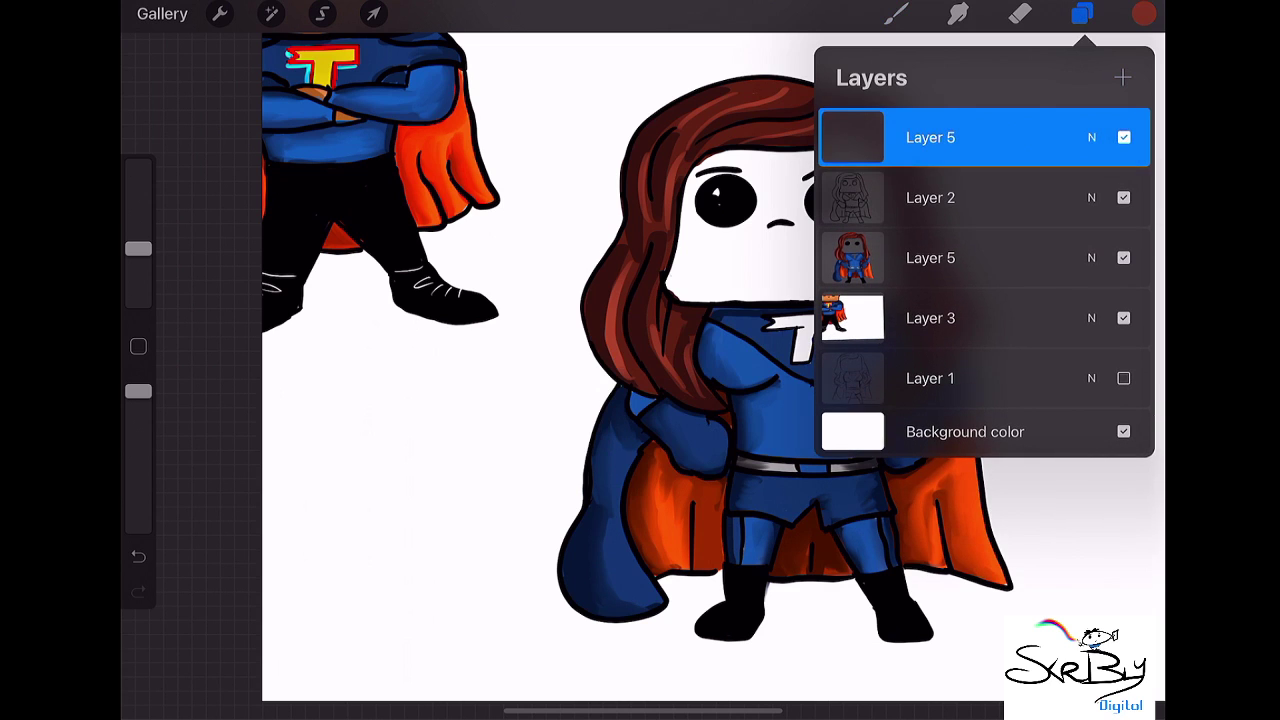
left_click_drag(336, 62, 333, 62)
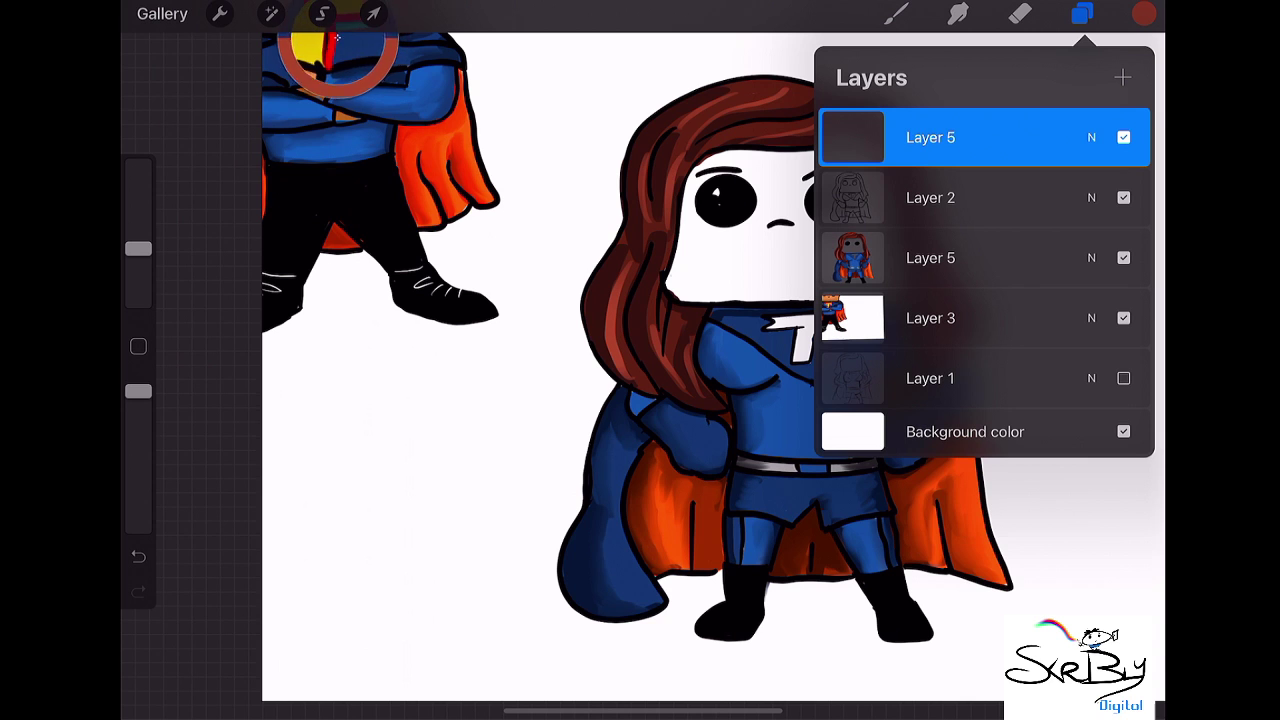
left_click(896, 13)
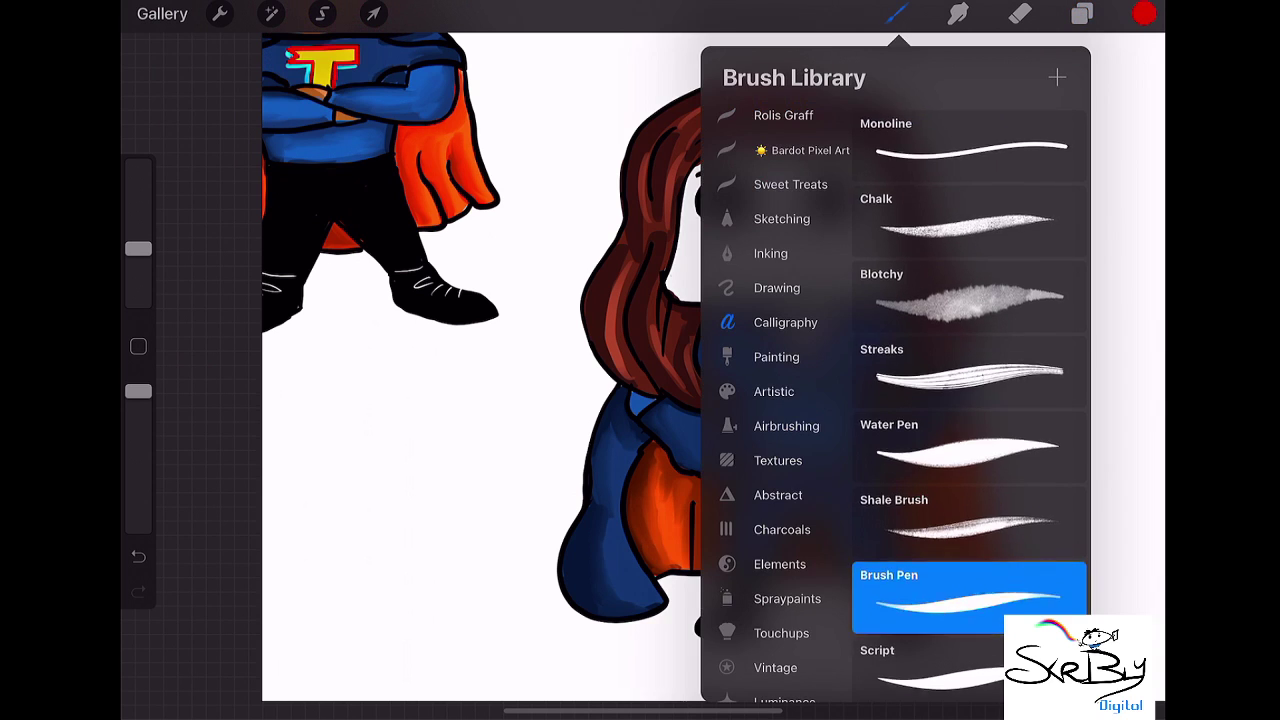
left_click(896, 13)
scroll(640, 360, "up", 5)
left_click_drag(320, 430, 270, 700)
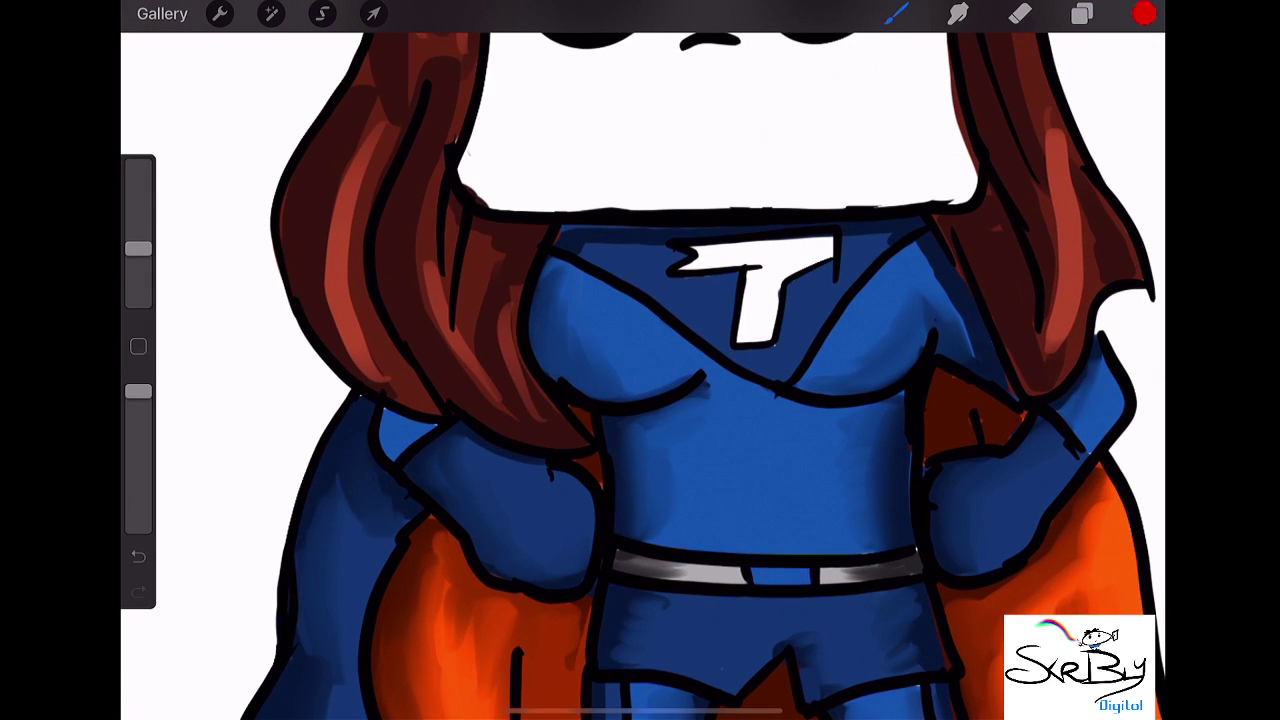
- Outline the white chest T in red with a smaller brush
left_click_drag(672, 244, 772, 240)
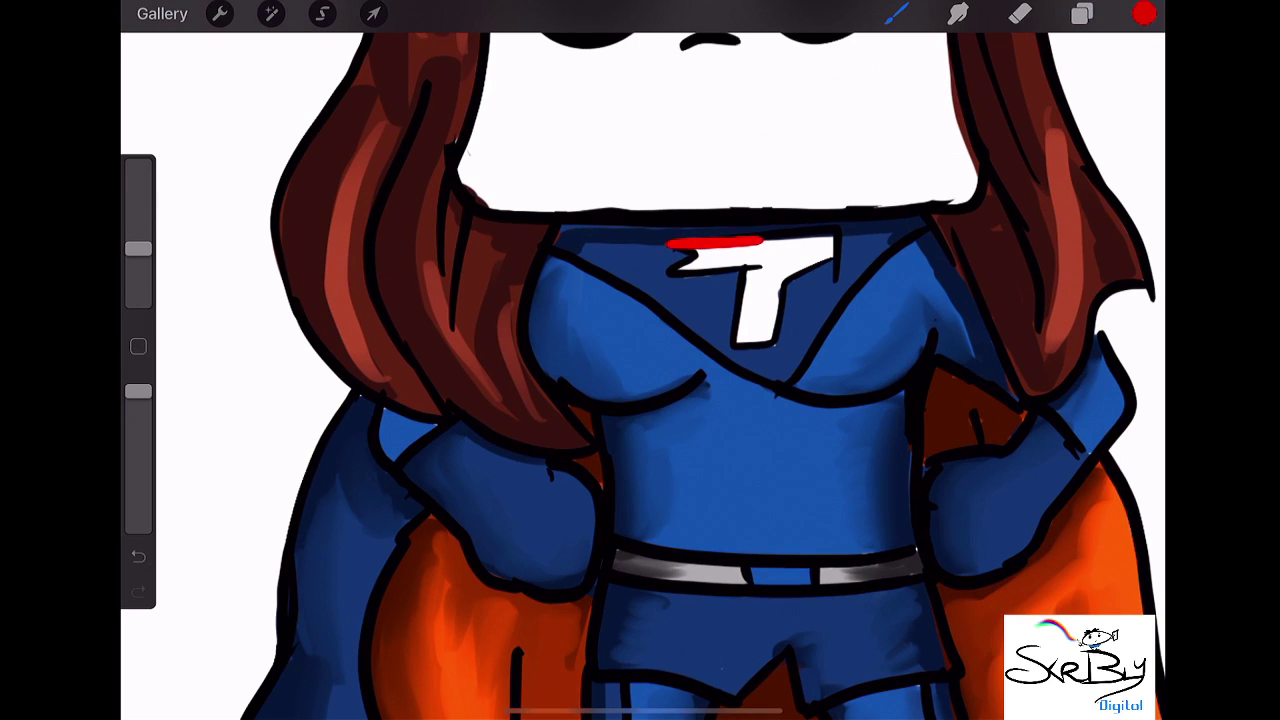
key("ctrl+z")
left_click_drag(138, 248, 138, 272)
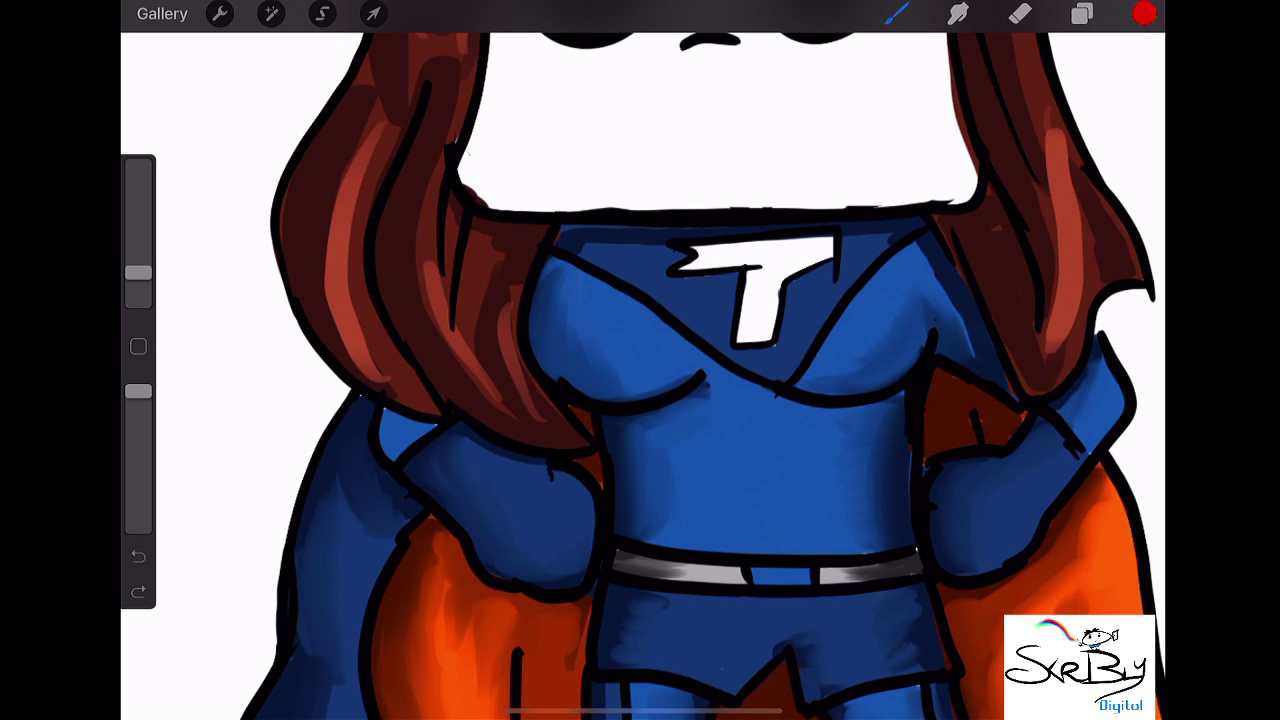
mouse_move(682, 244)
left_mouse_down()
mouse_move(834, 238)
mouse_move(836, 262)
mouse_move(788, 274)
mouse_move(776, 342)
left_mouse_up()
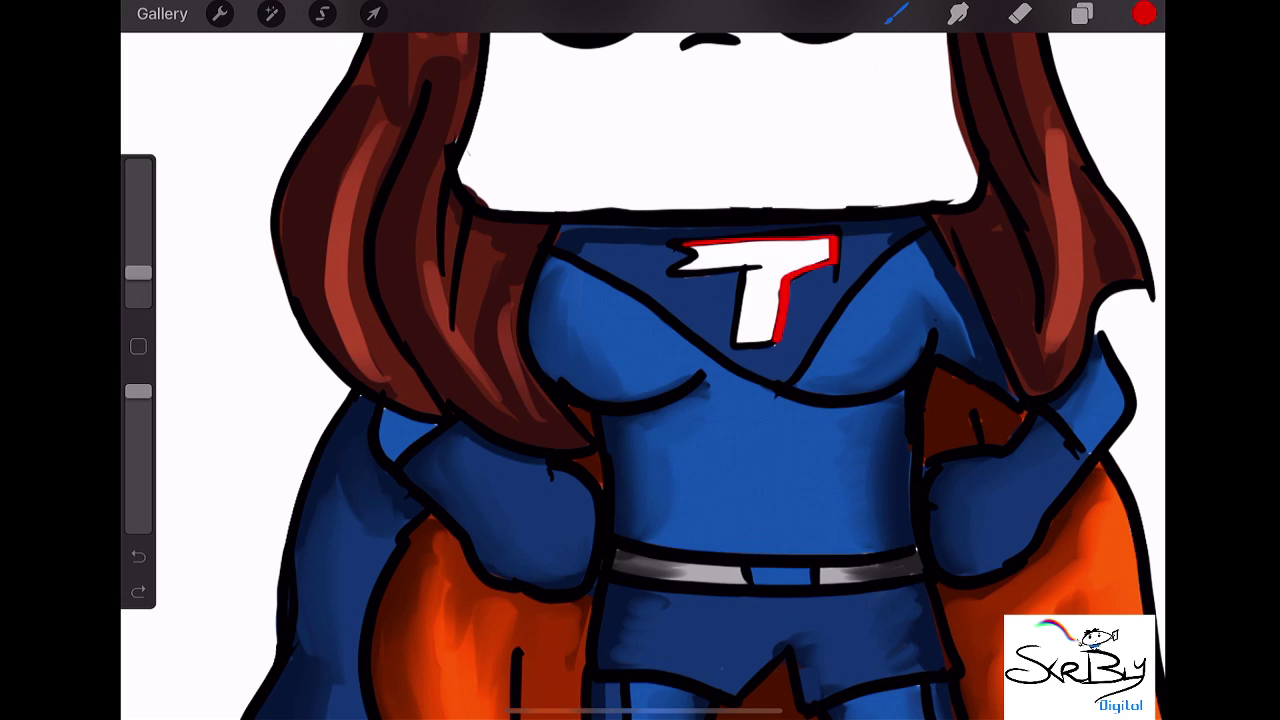
mouse_move(748, 268)
left_mouse_down()
mouse_move(733, 346)
mouse_move(770, 342)
left_mouse_up()
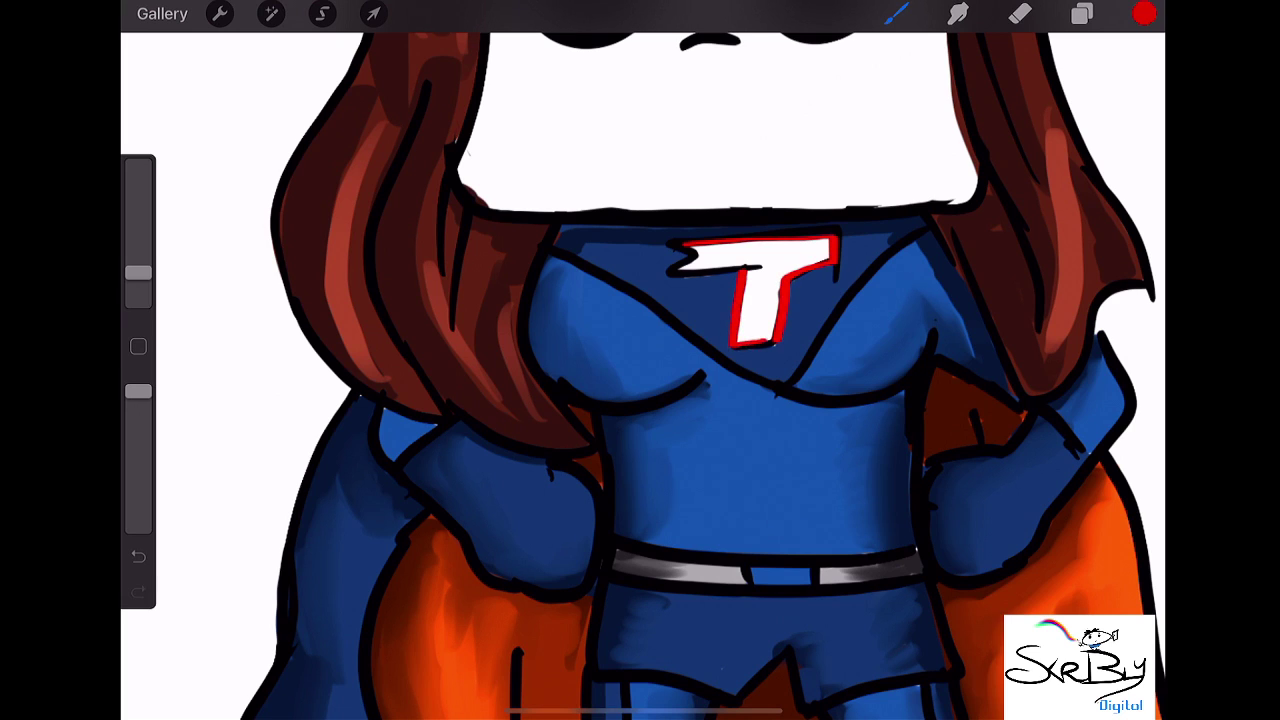
mouse_move(668, 271)
left_mouse_down()
mouse_move(762, 270)
mouse_move(674, 252)
mouse_move(696, 241)
left_mouse_up()
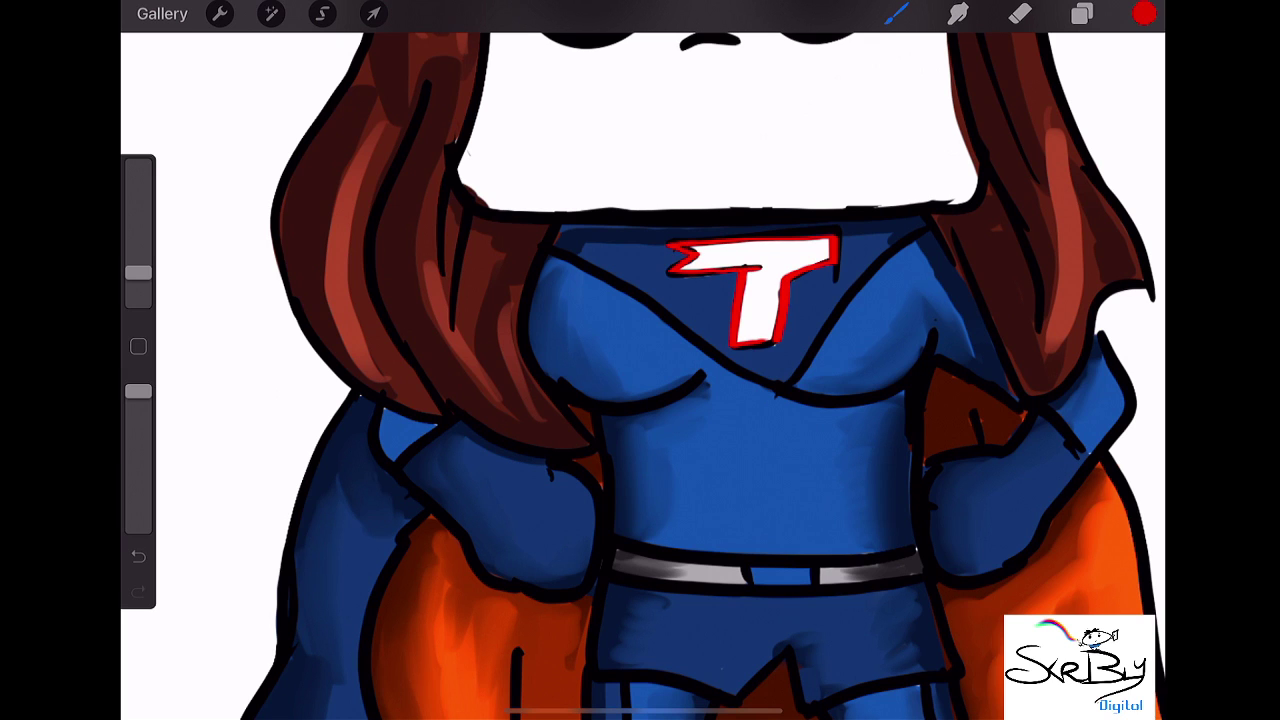
- Set the paint colour to yellow
left_click(1144, 13)
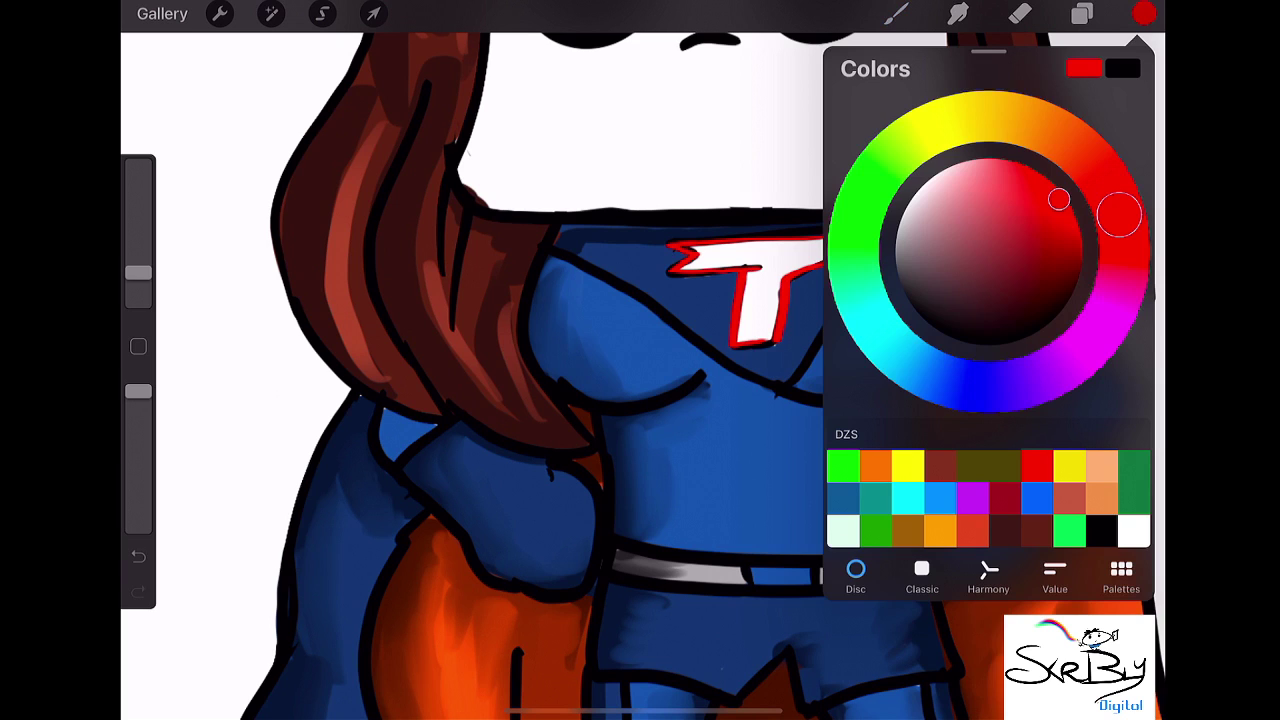
left_click(960, 119)
left_click(1144, 13)
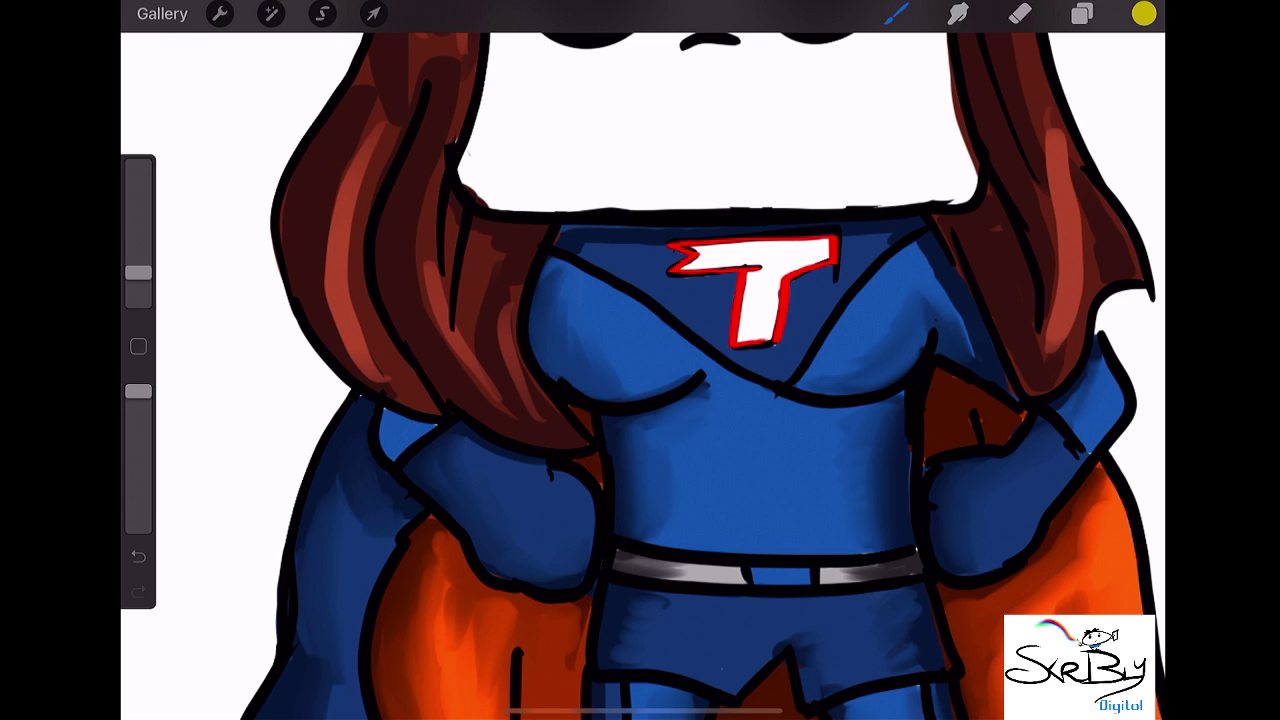
scroll(640, 360, "down", 5)
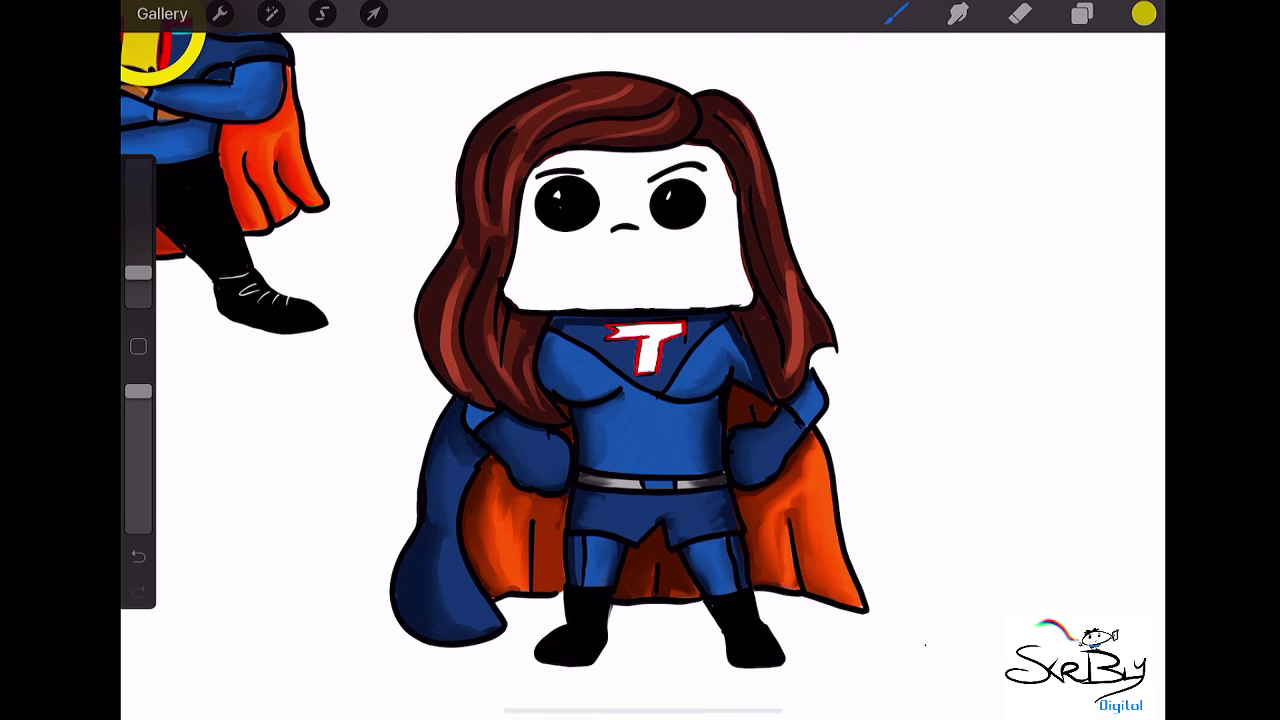
- Add a new Layer 6 below Layer 2 and test a yellow stroke on the T, undoing it
left_click(1082, 13)
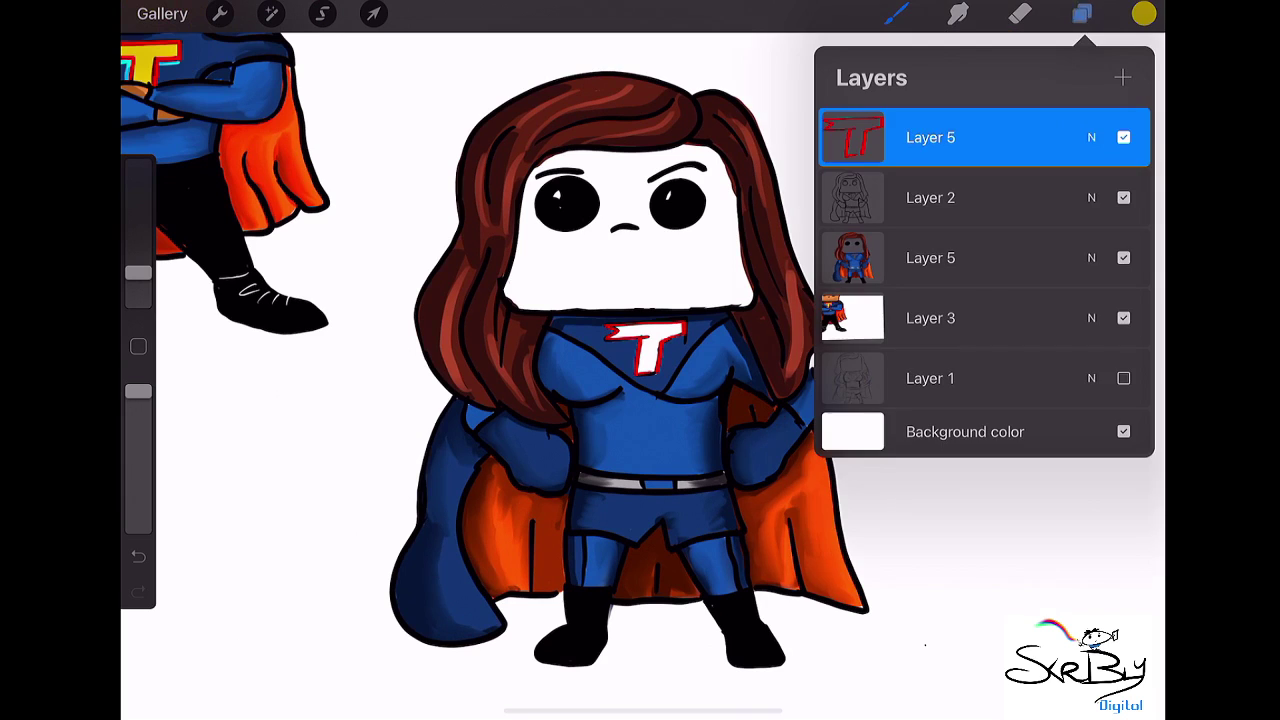
left_click(1123, 77)
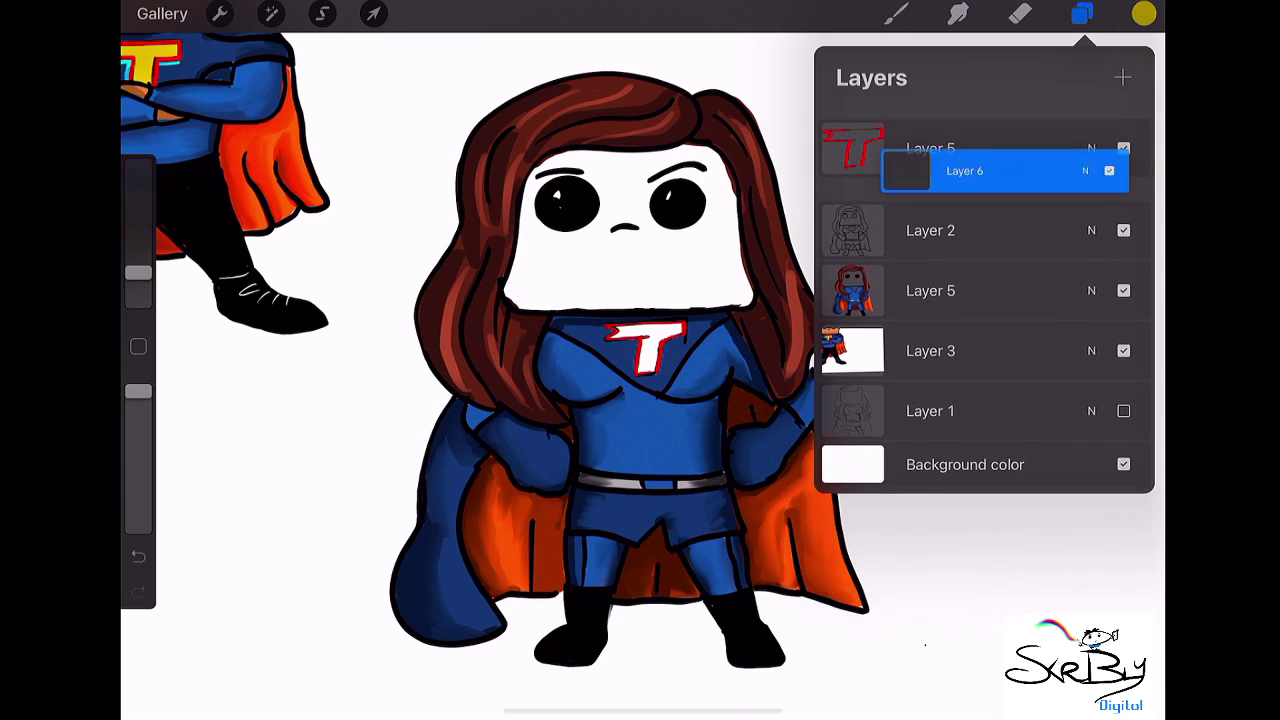
left_click_drag(930, 137, 930, 257)
left_click(896, 13)
left_click(925, 645)
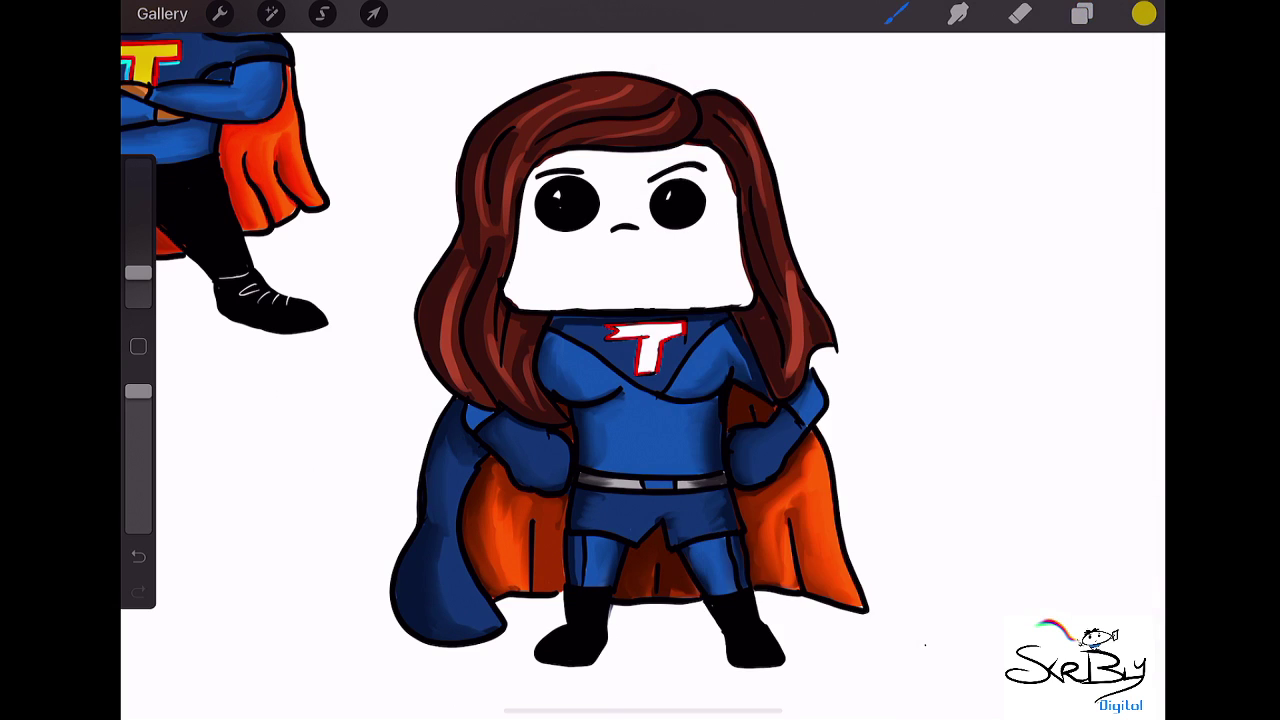
left_click_drag(612, 335, 669, 332)
key("ctrl+z")
- Move Layer 6 beneath the character's Layer 5 and brighten the yellow
left_click(1082, 13)
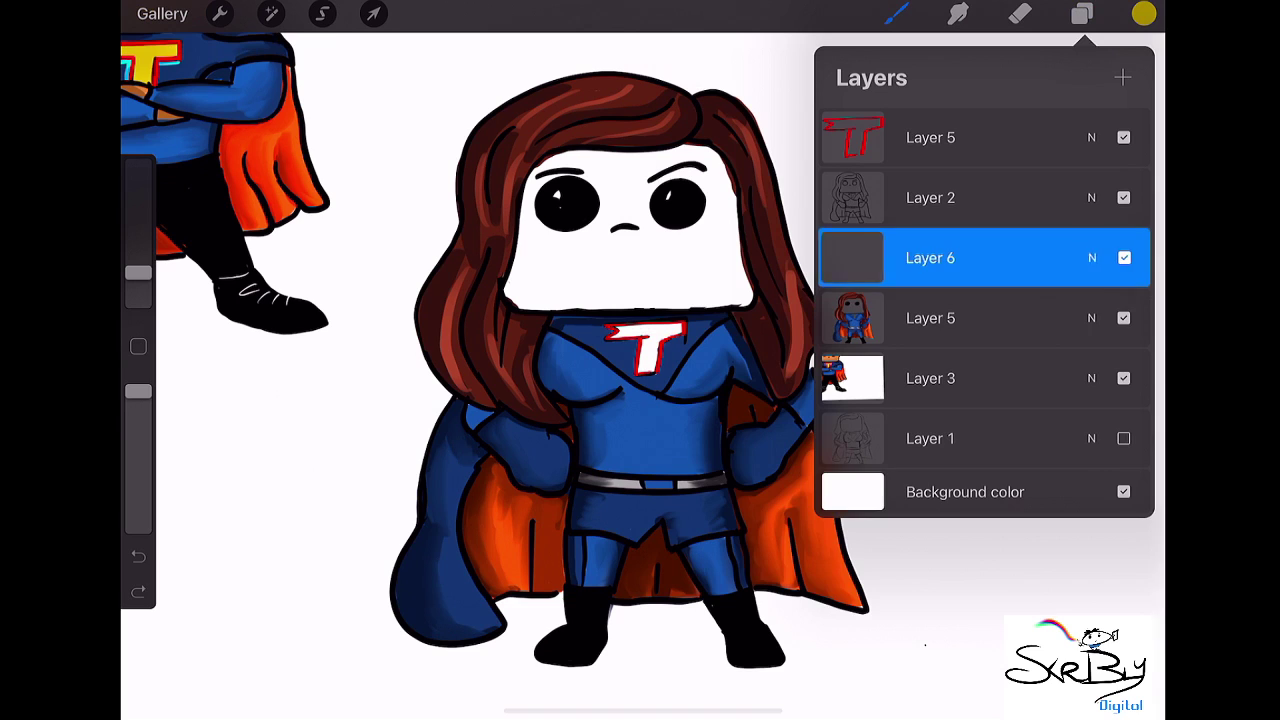
left_click_drag(930, 258, 930, 318)
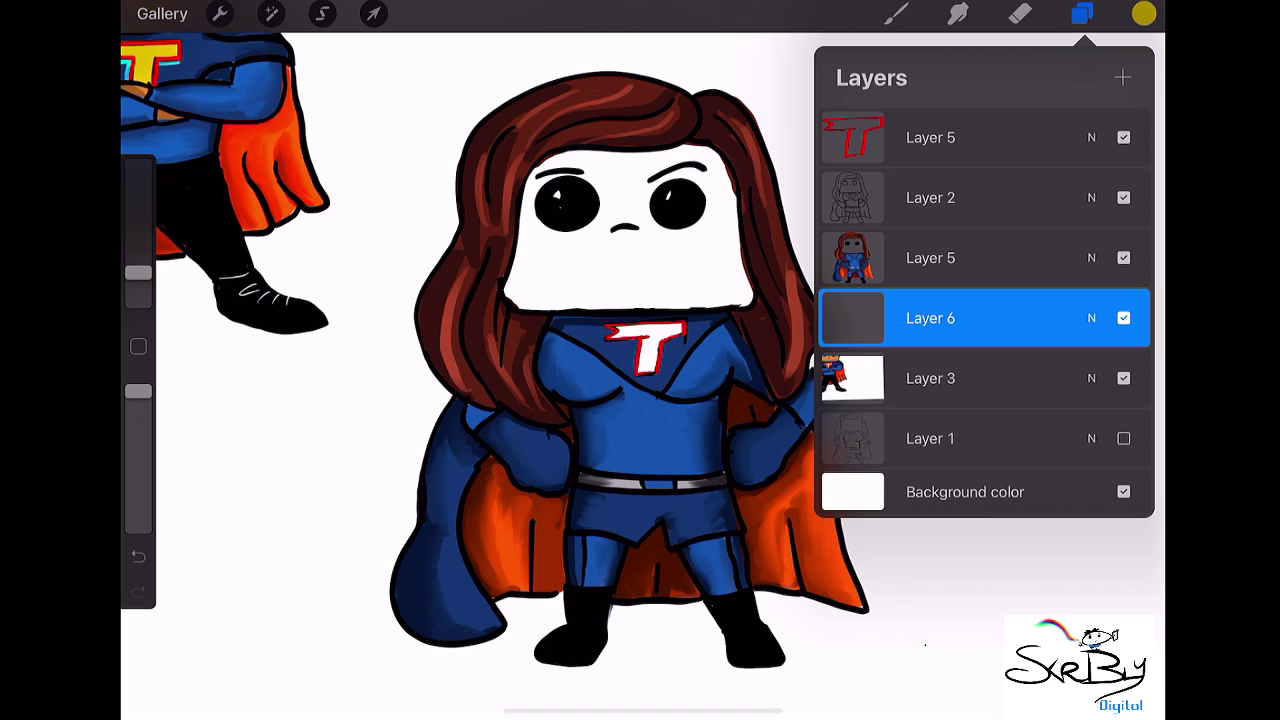
left_click(1144, 13)
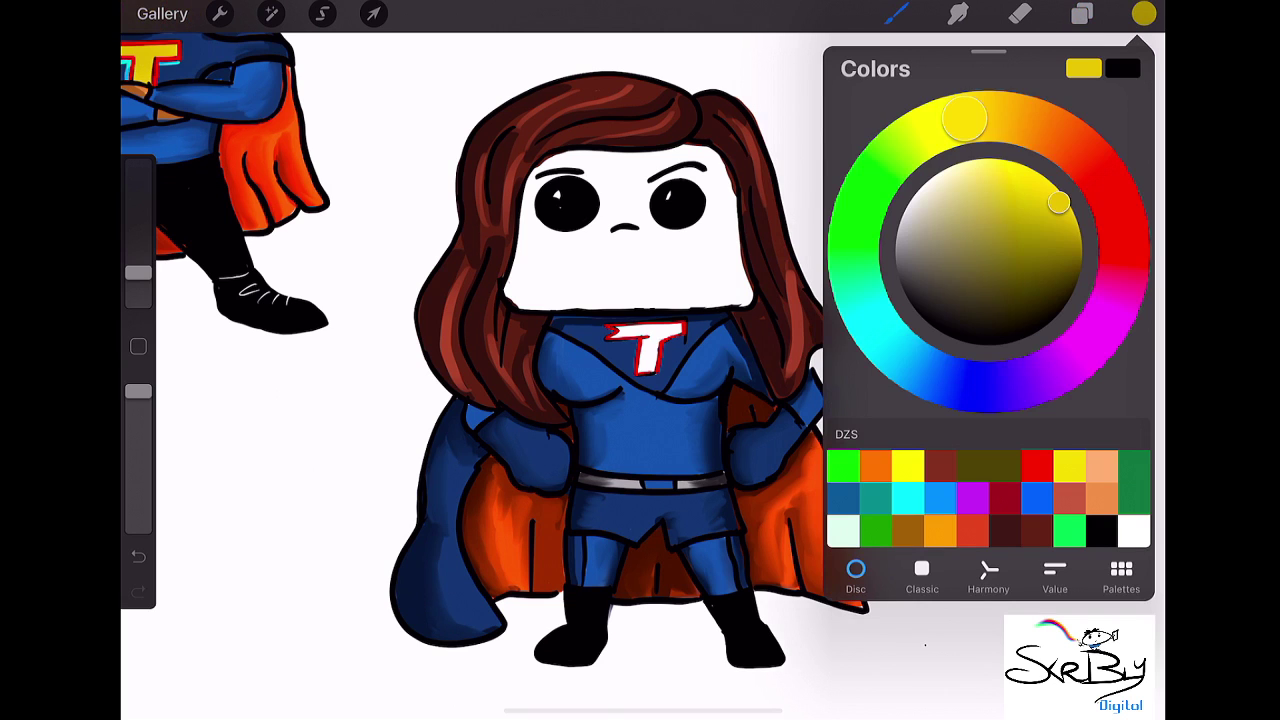
left_click_drag(1058, 203, 1048, 170)
- Paint the chest T yellow with a larger Brush Pen
left_click(897, 13)
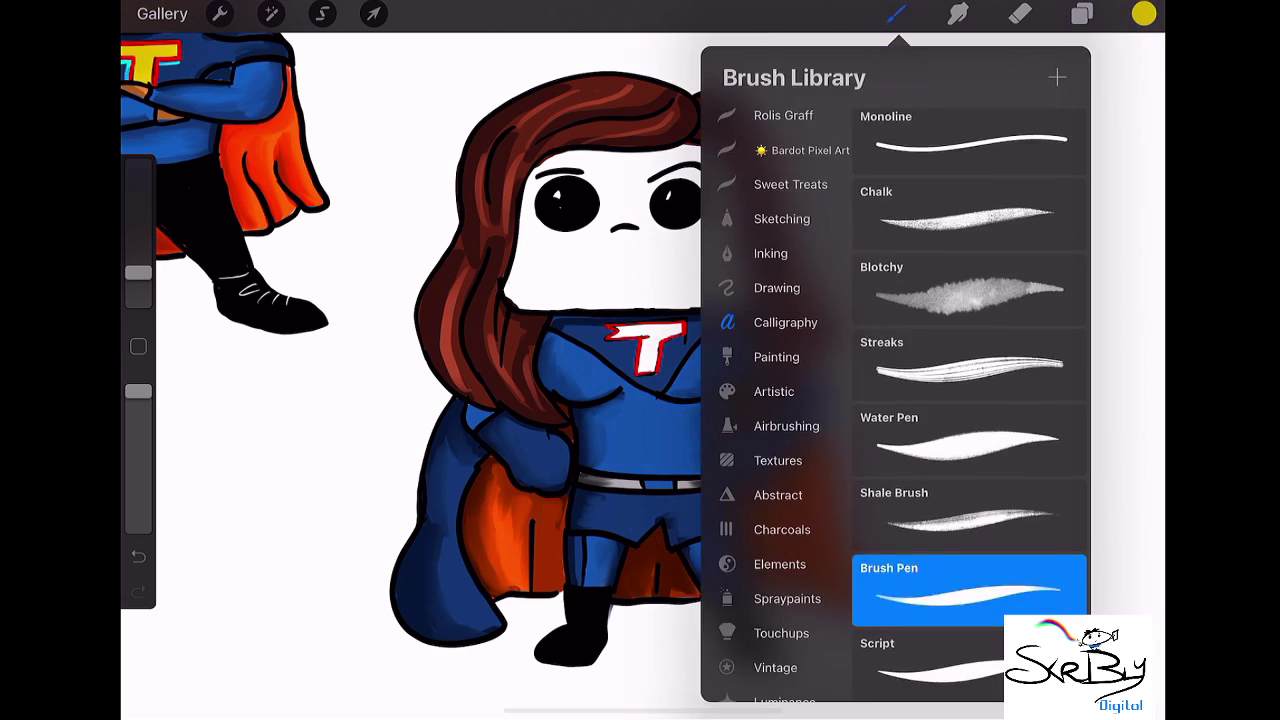
left_click(925, 645)
left_click_drag(626, 332, 660, 334)
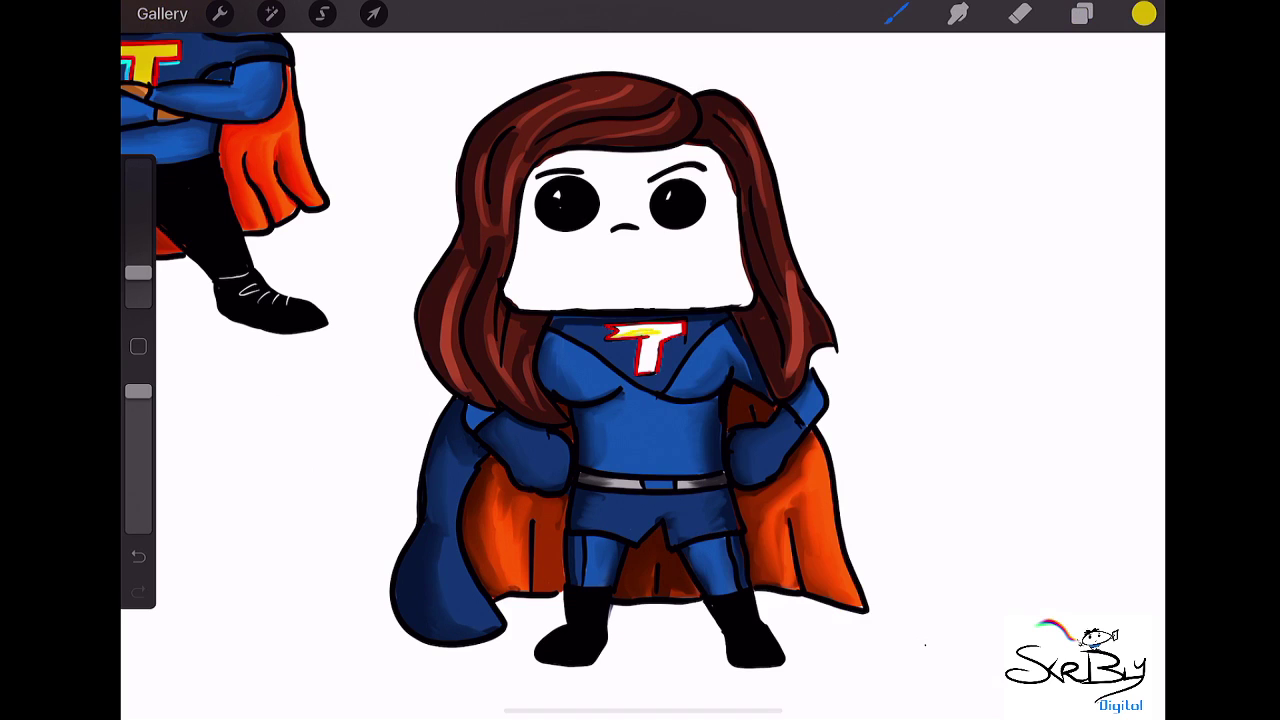
left_click_drag(138, 272, 138, 237)
left_click_drag(618, 334, 680, 324)
- Finish filling the T with yellow and switch the paint colour to cyan
left_click_drag(648, 344, 648, 370)
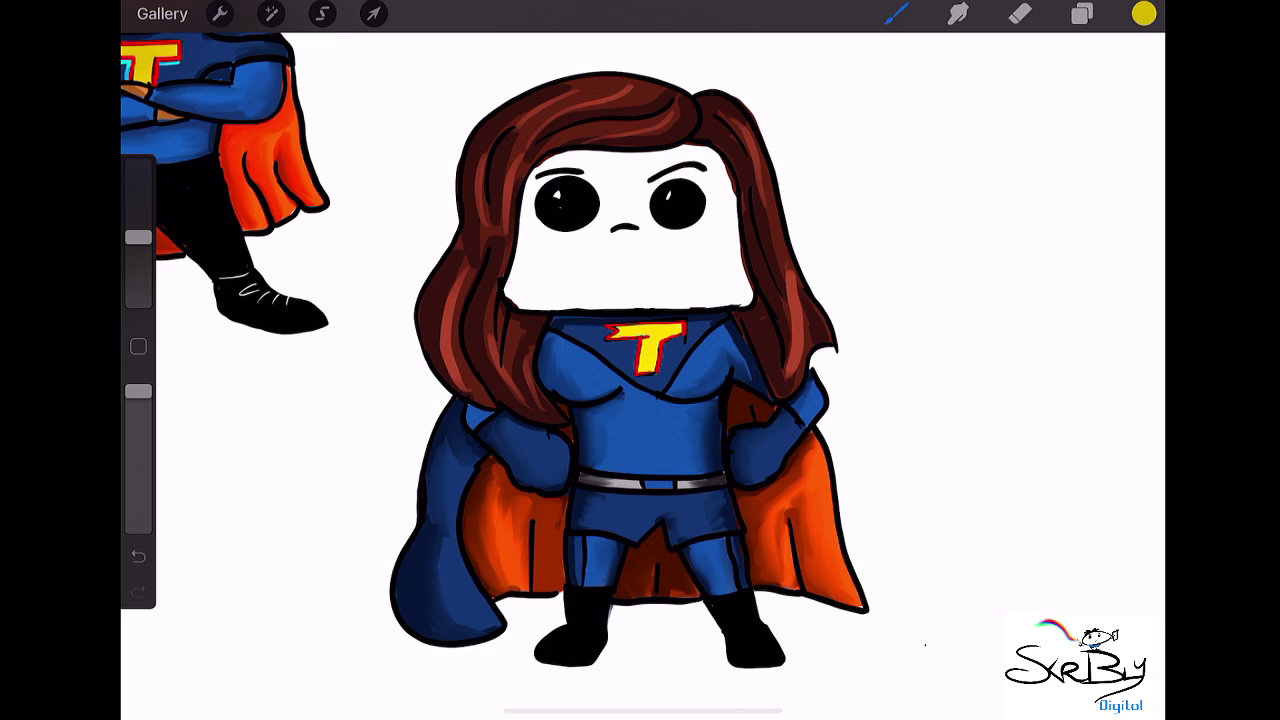
left_click(1144, 13)
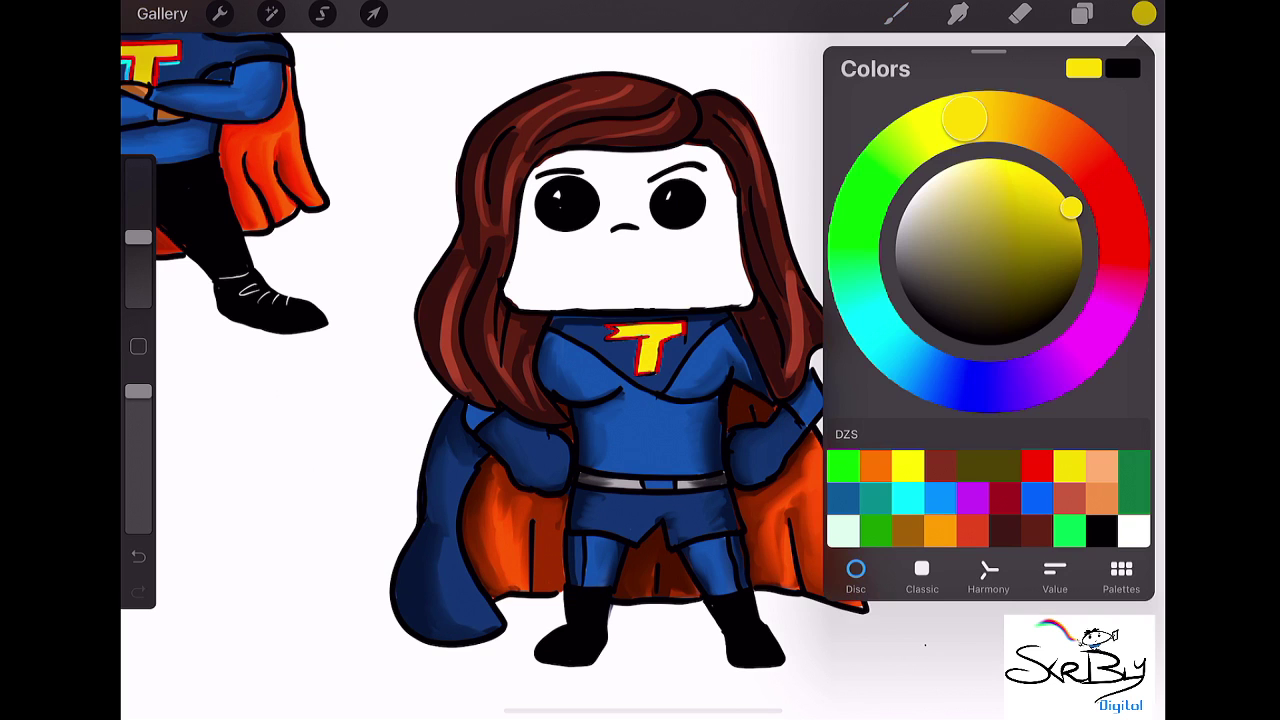
left_click(908, 497)
left_click(896, 13)
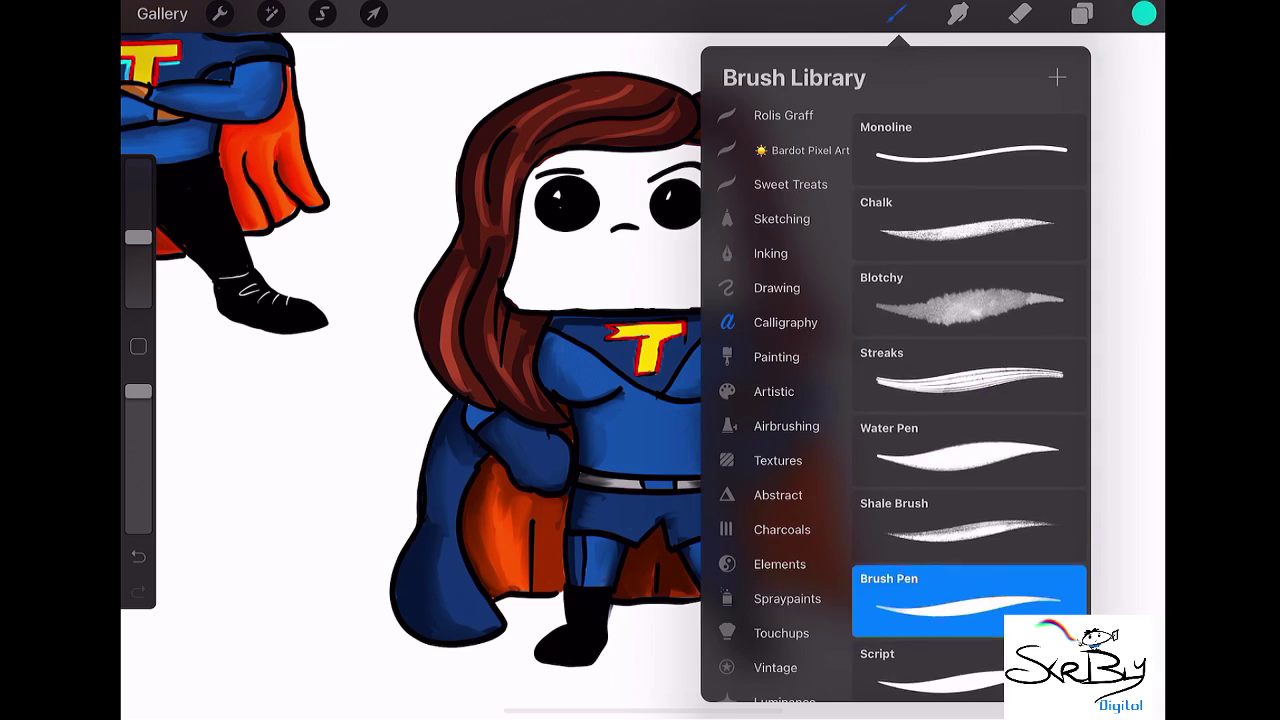
left_click(896, 13)
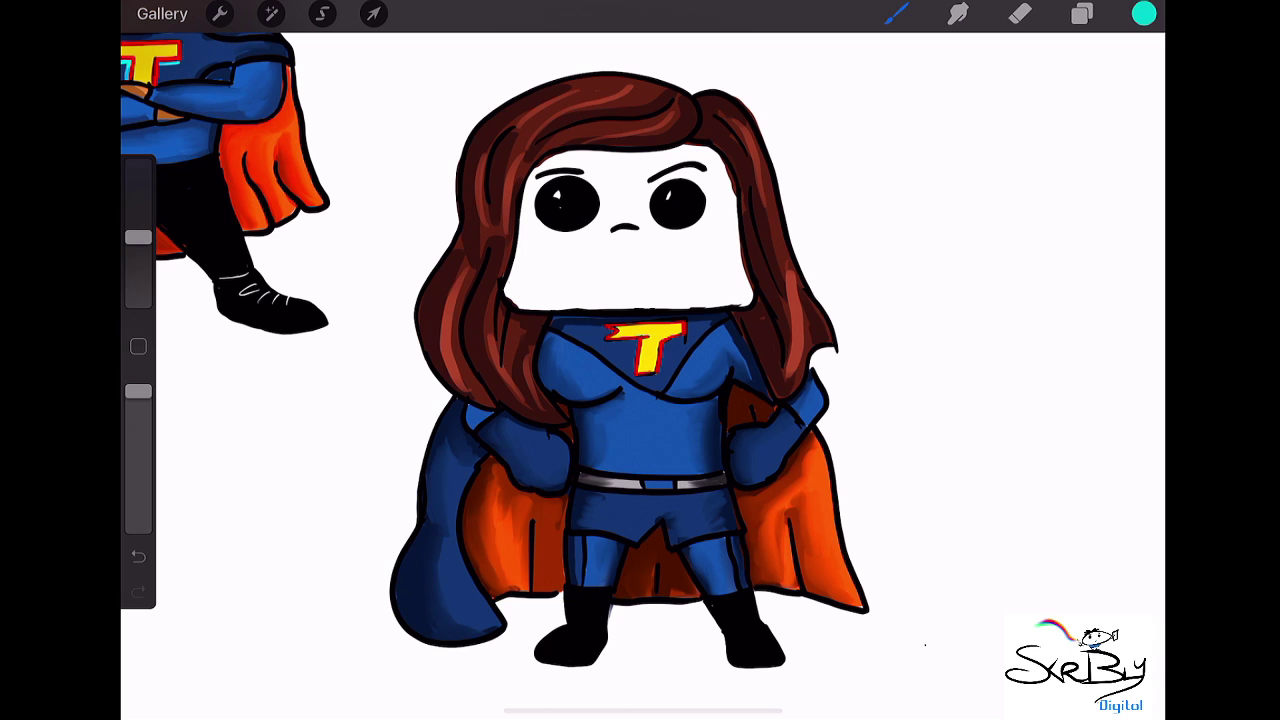
- On the top Layer 5, draw a cyan highlight along the T with a smaller brush
left_click(1082, 13)
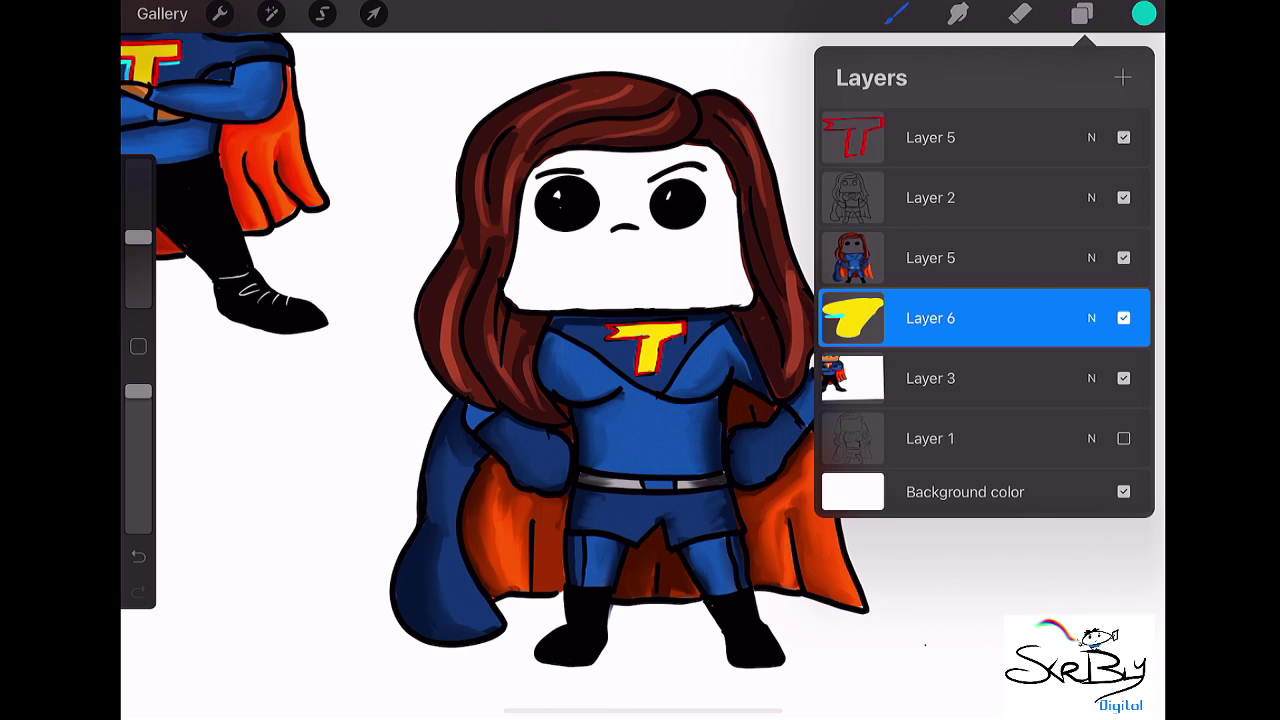
left_click(930, 137)
left_click(1082, 13)
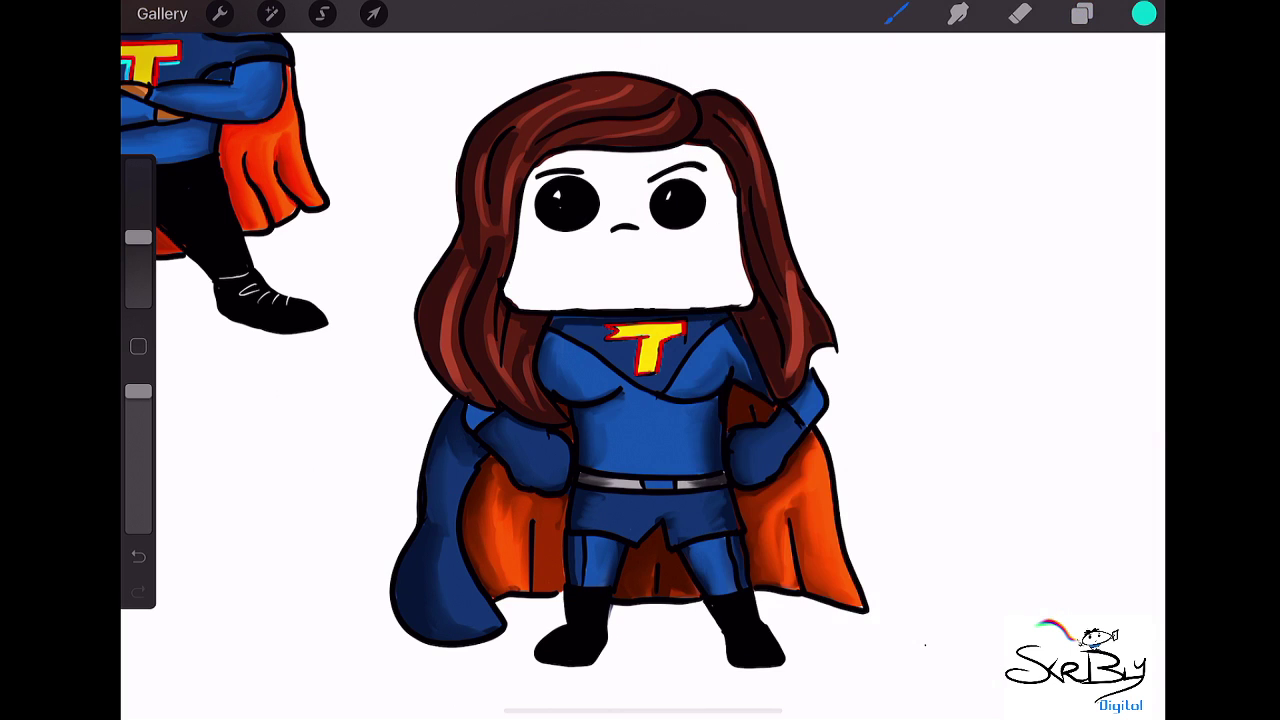
left_click_drag(608, 342, 634, 342)
key("ctrl+z")
left_click_drag(138, 237, 138, 260)
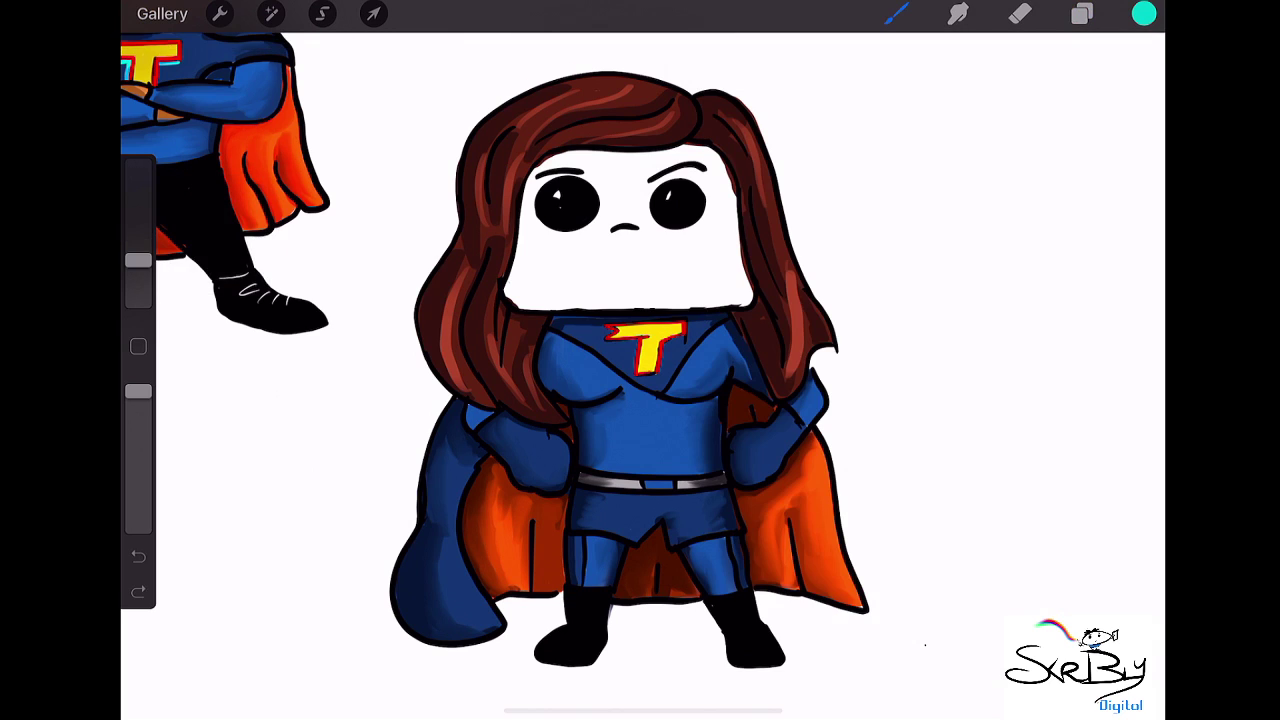
mouse_move(605, 344)
left_mouse_down()
mouse_move(624, 343)
mouse_move(629, 371)
mouse_move(652, 378)
mouse_move(685, 341)
left_mouse_up()
- Pick a peach skin colour and add Layer 7 beneath the figure's Layer 5
scroll(620, 360, "down", 3)
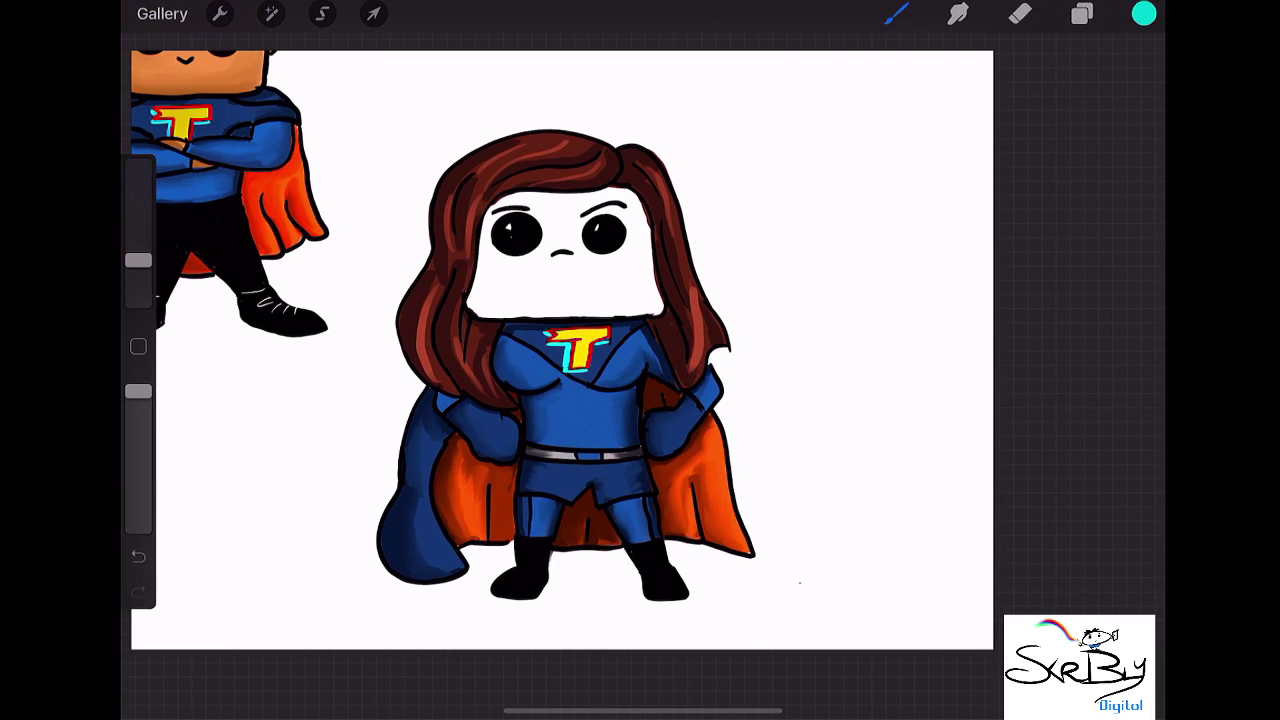
left_click(1144, 13)
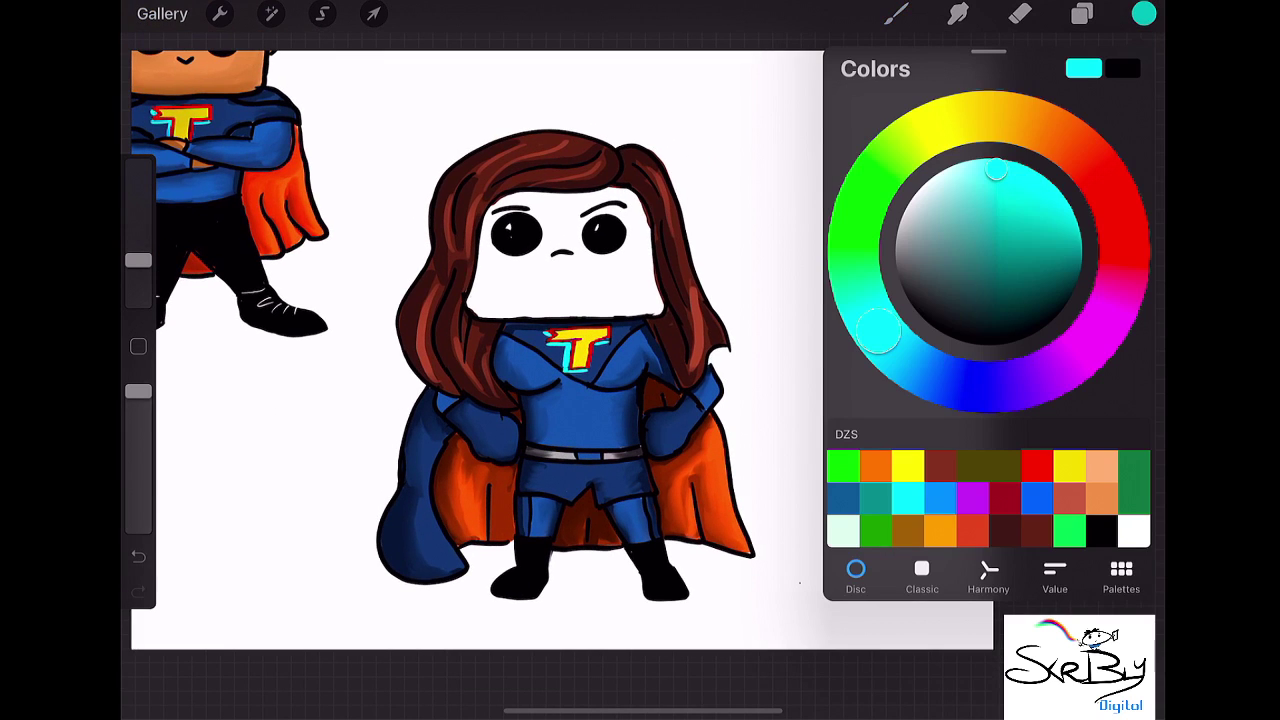
left_click(1101, 466)
left_click(896, 13)
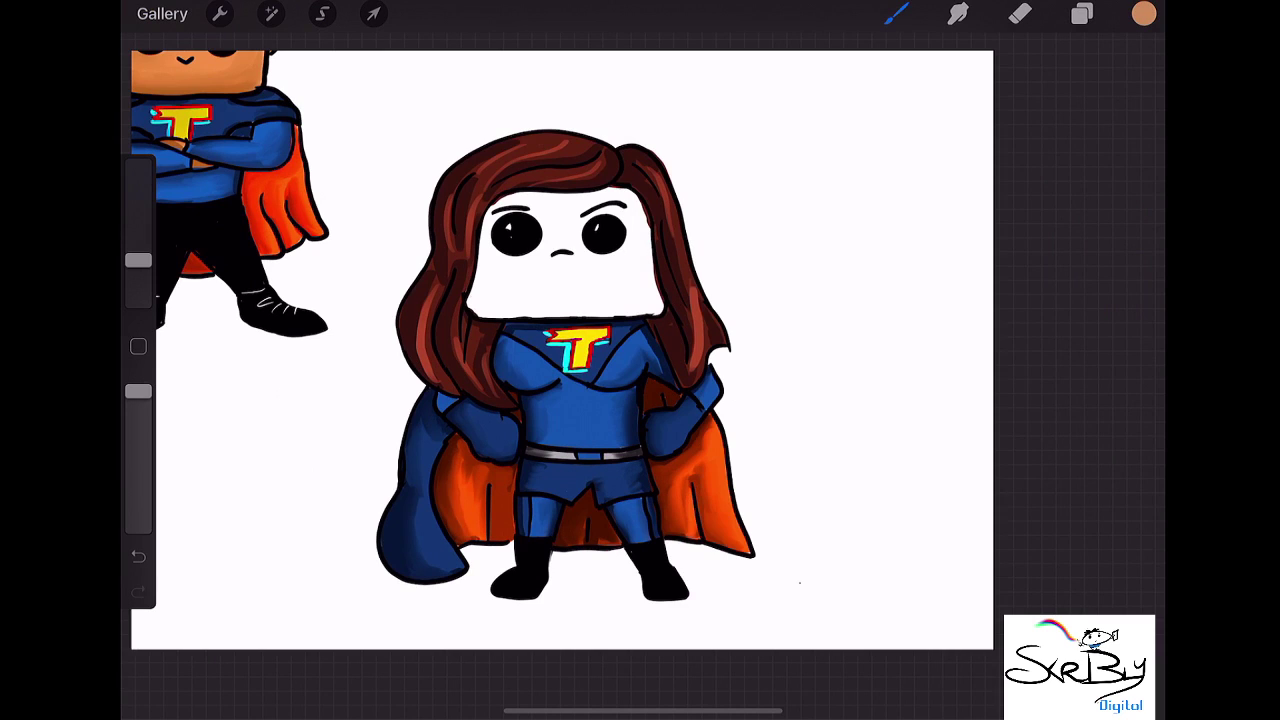
left_click(1082, 13)
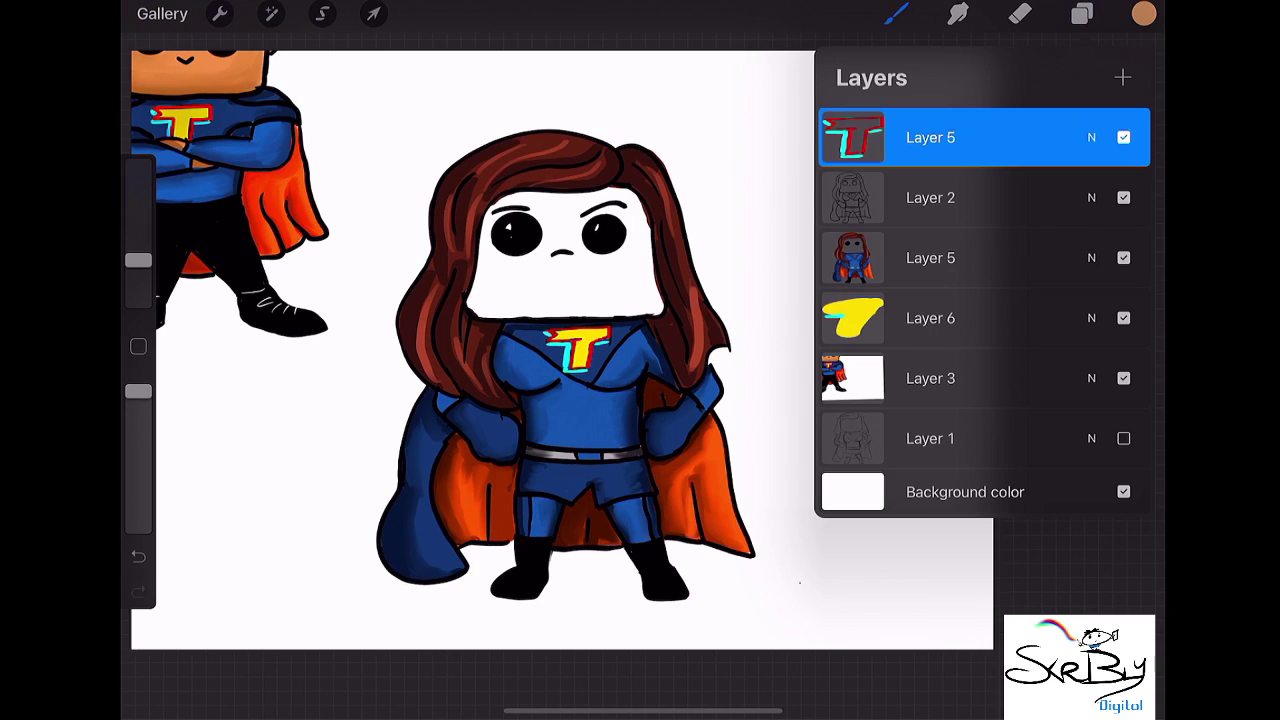
left_click(930, 258)
left_click(1122, 77)
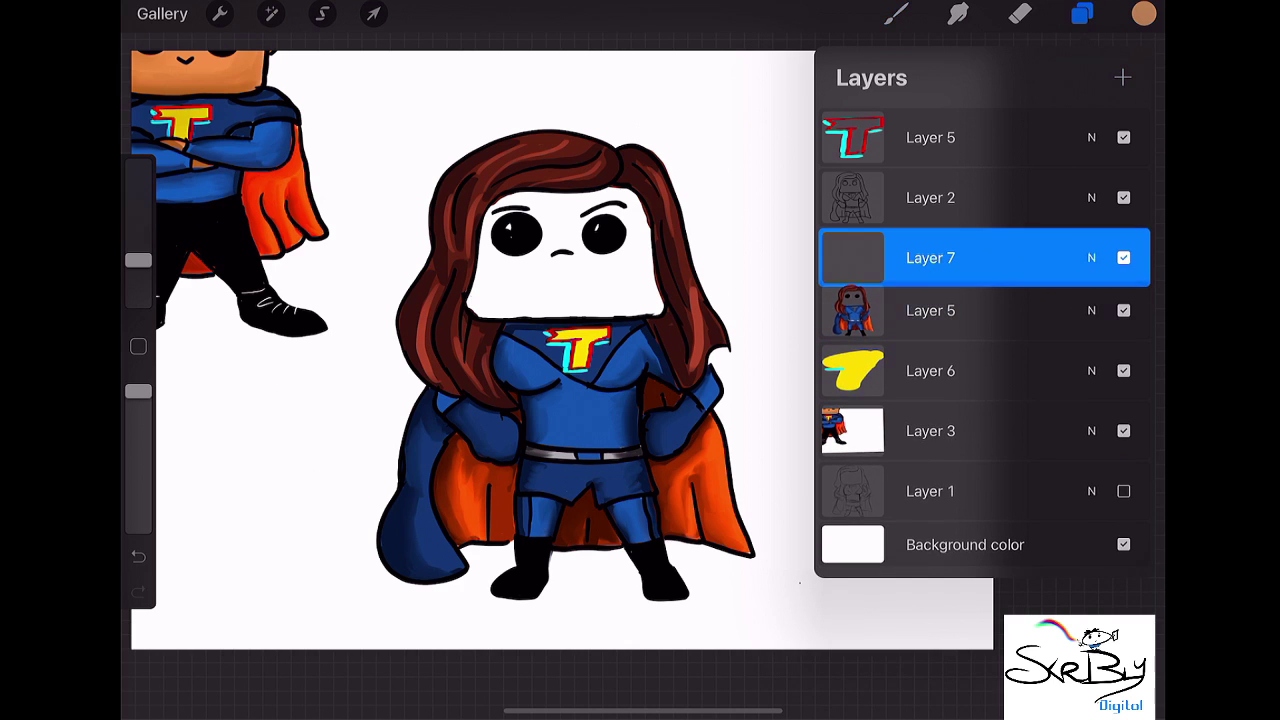
left_click(896, 13)
left_click(1082, 13)
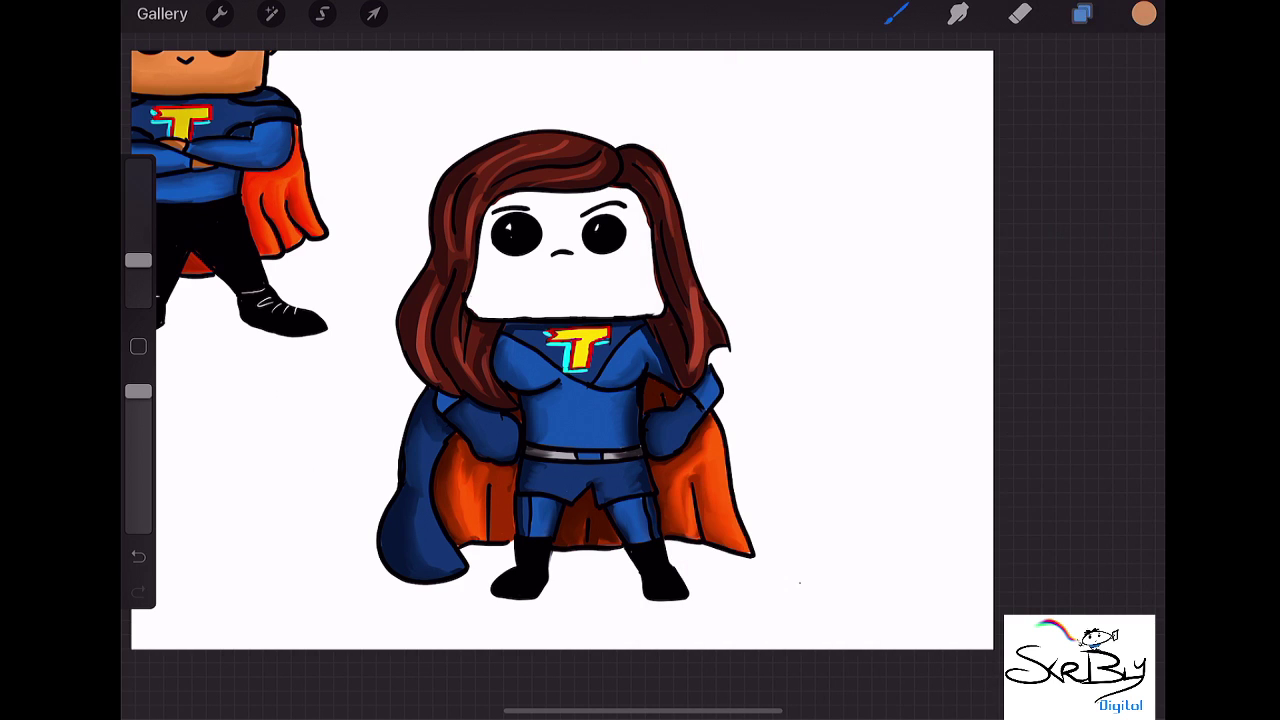
left_click_drag(935, 258, 940, 317)
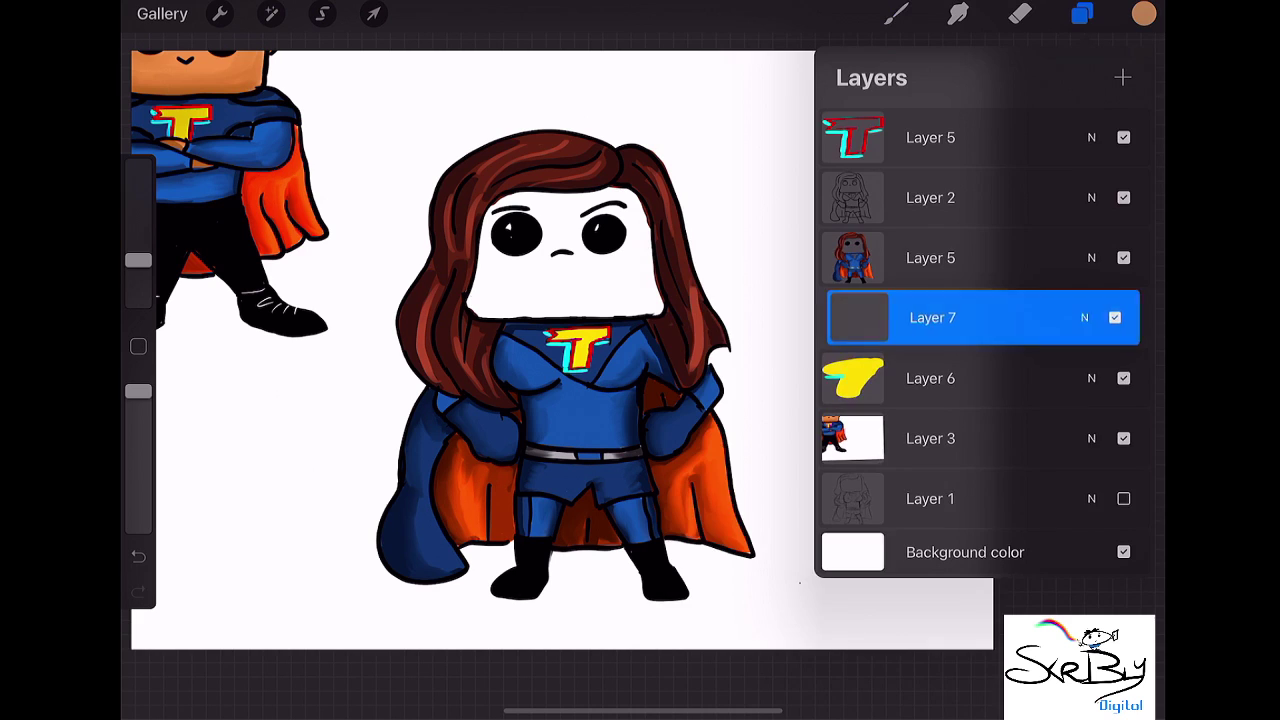
left_click(896, 13)
- Paint peach skin over the whole face, covering the remaining white patches
left_click(896, 13)
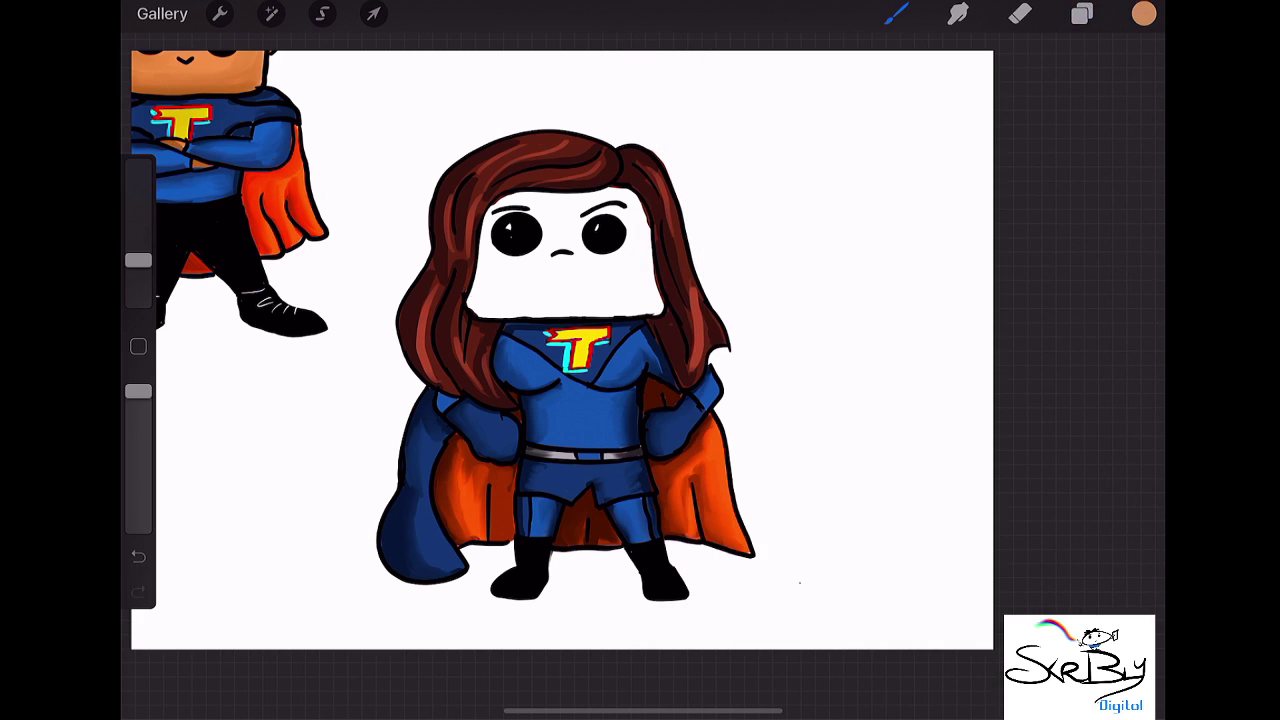
left_click_drag(138, 260, 138, 238)
mouse_move(490, 212)
left_mouse_down()
mouse_move(474, 305)
mouse_move(634, 280)
left_mouse_up()
mouse_move(490, 303)
left_mouse_down()
mouse_move(662, 306)
mouse_move(655, 276)
mouse_move(602, 272)
left_mouse_up()
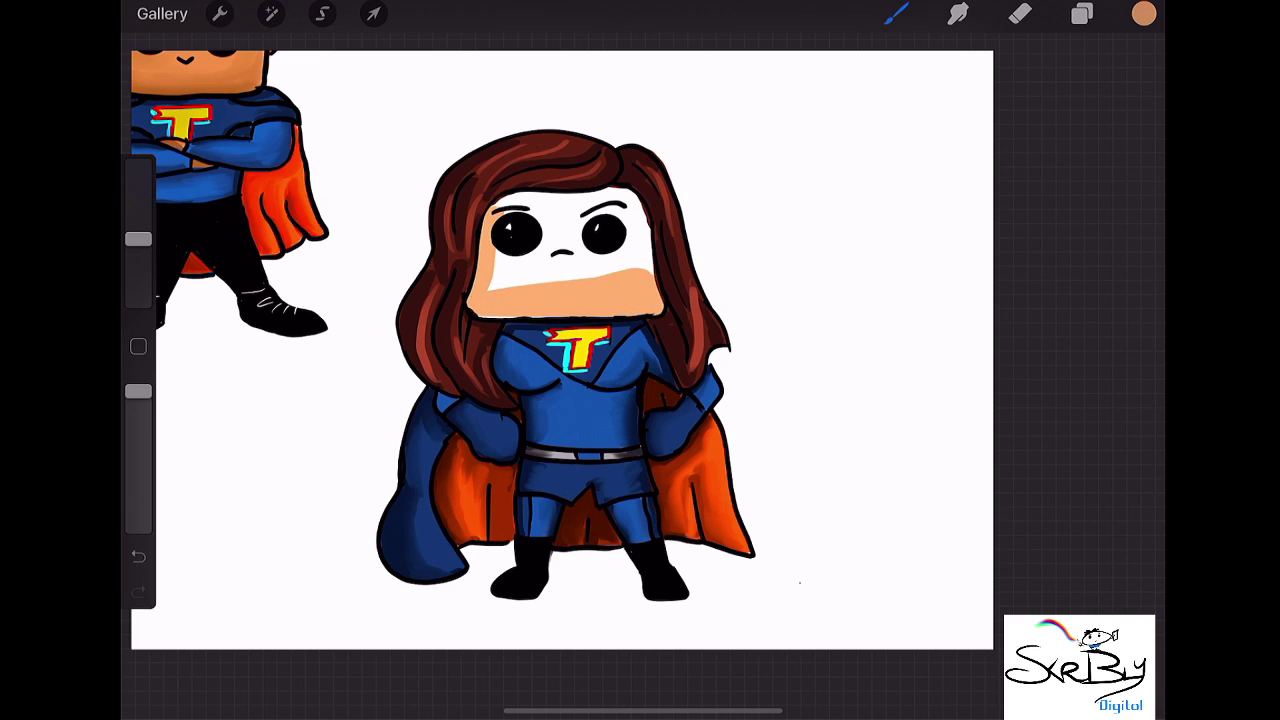
mouse_move(510, 256)
left_mouse_down()
mouse_move(490, 290)
mouse_move(550, 212)
left_mouse_up()
left_click_drag(510, 282, 565, 258)
mouse_move(570, 205)
left_mouse_down()
mouse_move(578, 250)
mouse_move(560, 280)
mouse_move(614, 270)
mouse_move(645, 216)
mouse_move(576, 200)
mouse_move(615, 212)
mouse_move(638, 194)
left_mouse_up()
left_click_drag(650, 244, 628, 272)
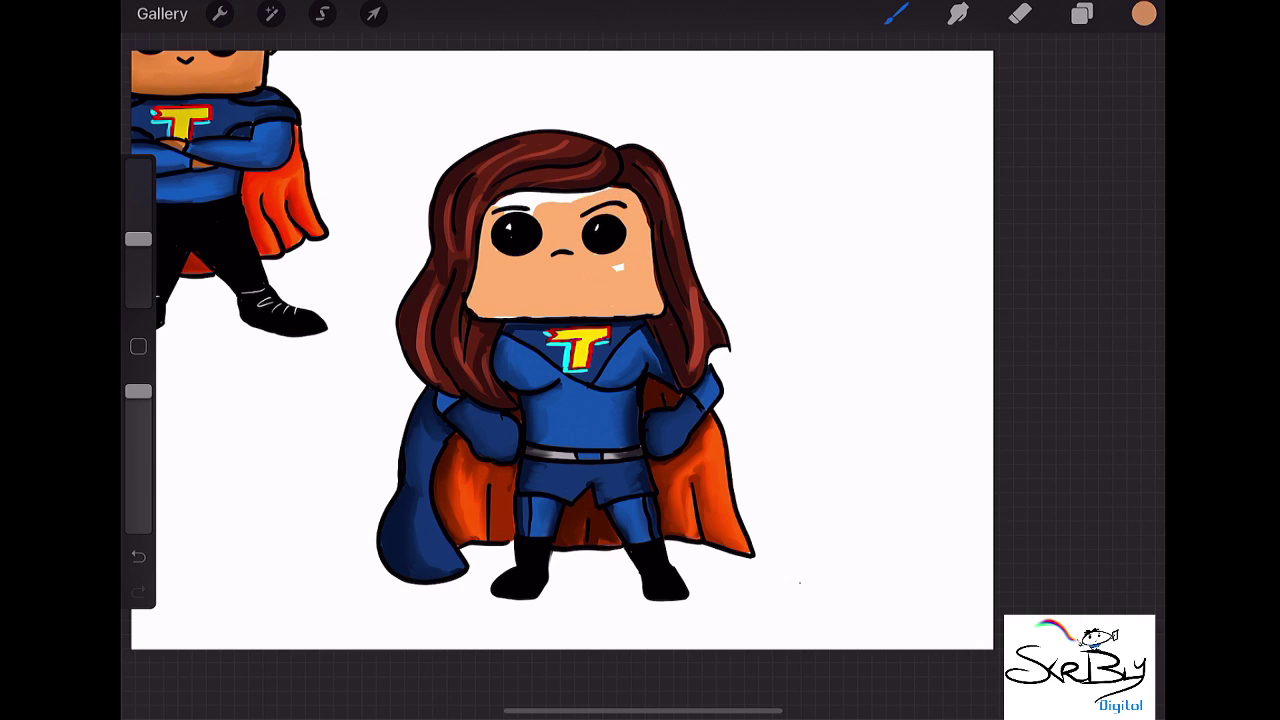
left_click_drag(495, 200, 538, 210)
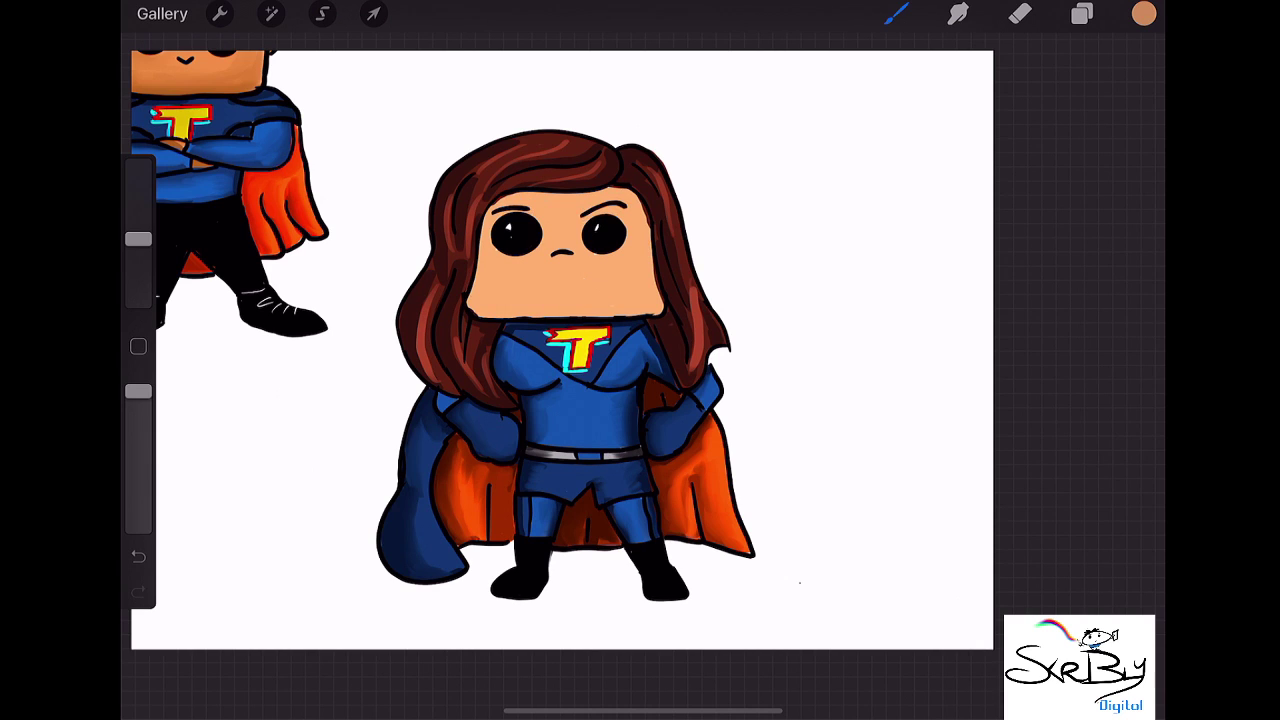
- Shade the face's left side, top edge and above the nose in darker orange-brown
left_click(1144, 13)
left_click(1010, 236)
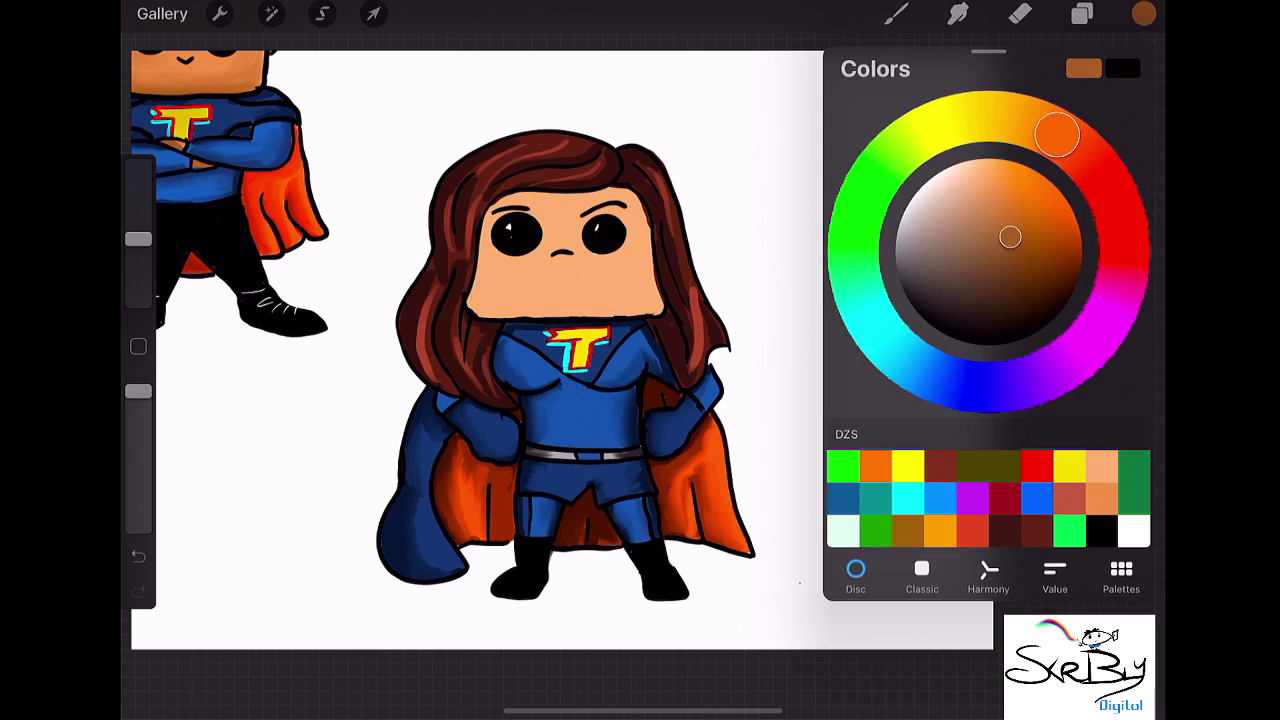
left_click(1144, 13)
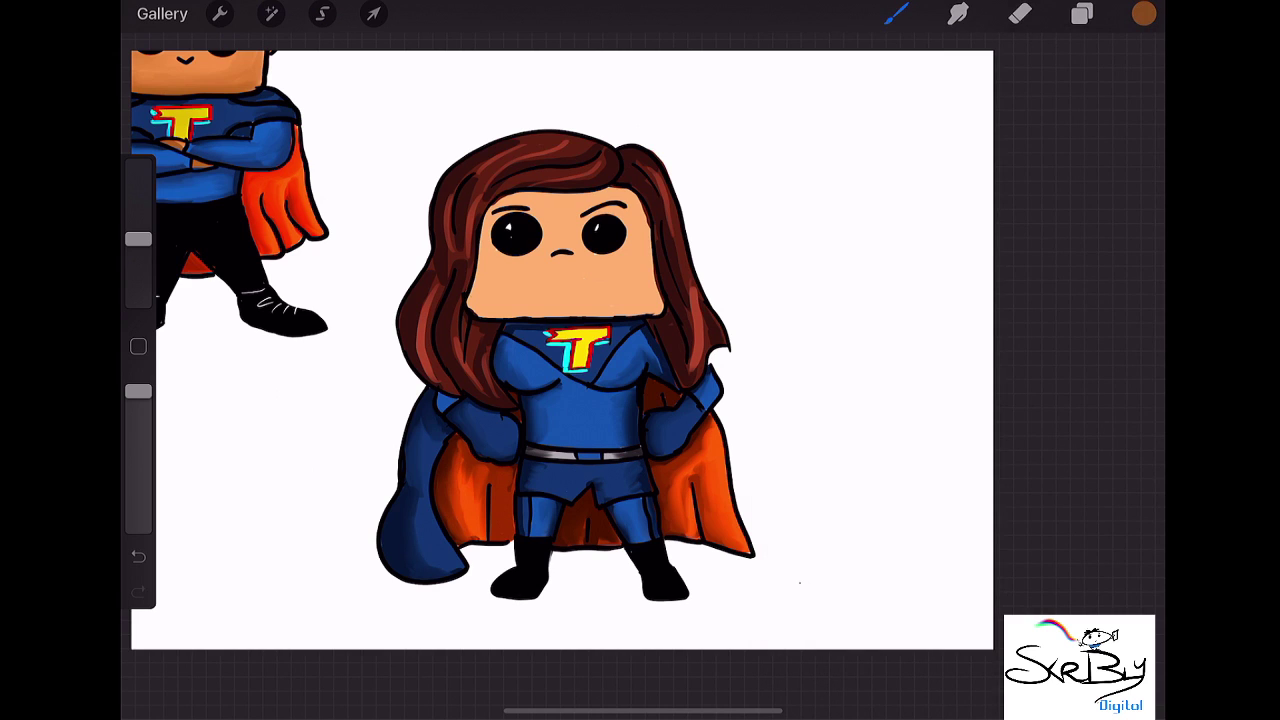
mouse_move(511, 197)
left_mouse_down()
mouse_move(490, 212)
mouse_move(474, 305)
mouse_move(522, 316)
mouse_move(658, 303)
left_mouse_up()
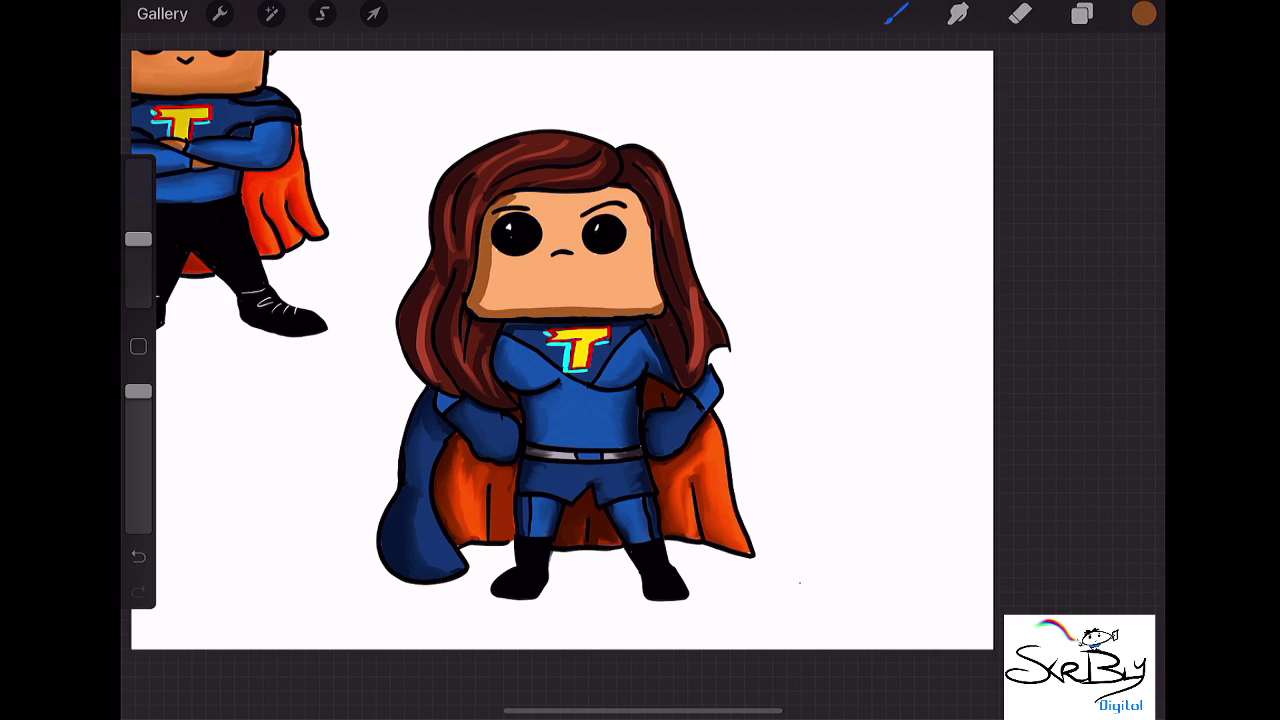
left_click_drag(514, 195, 634, 192)
left_click_drag(550, 242, 558, 256)
- Erase the old nose line on the line-art Layer 2
left_click(1082, 13)
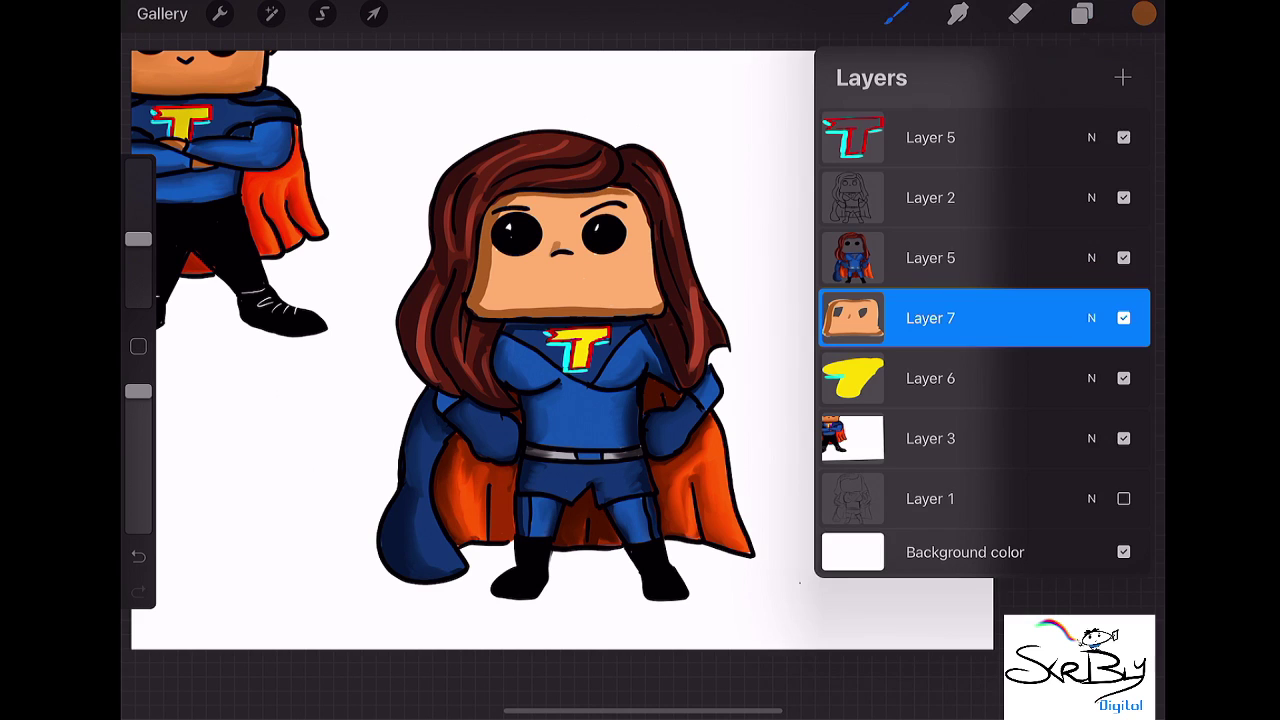
left_click(930, 257)
left_click(1020, 13)
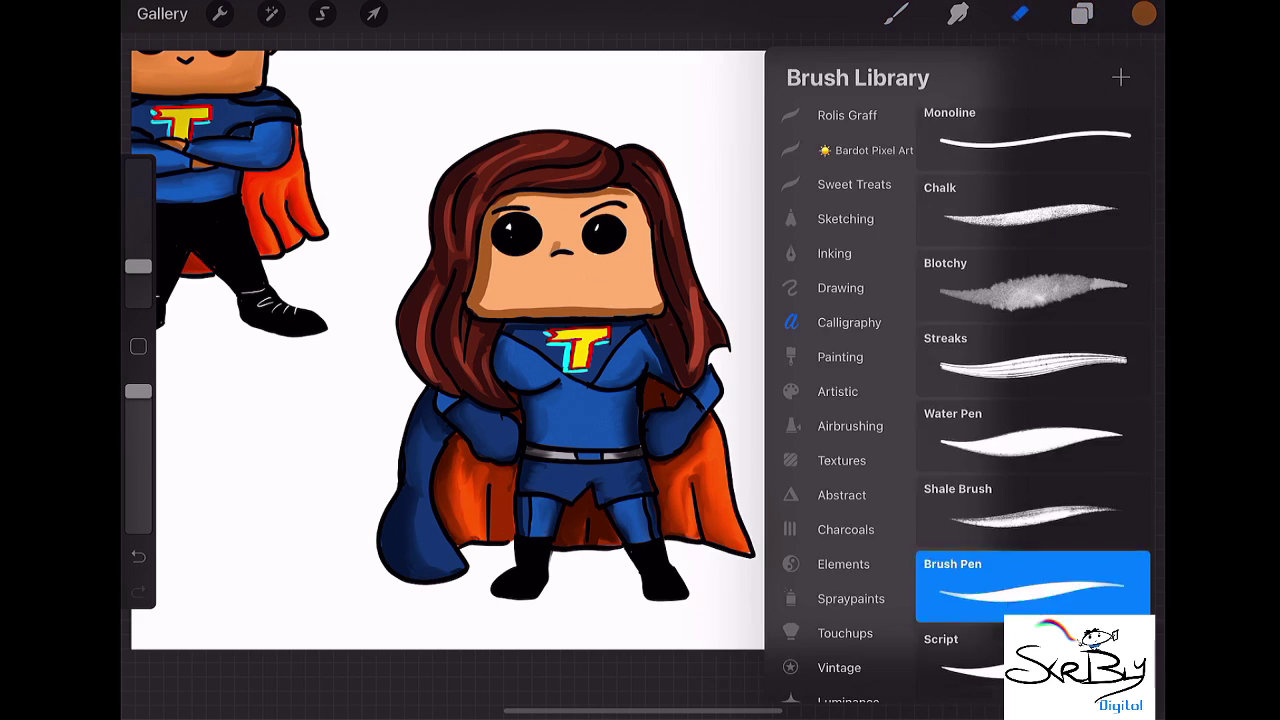
left_click(1020, 13)
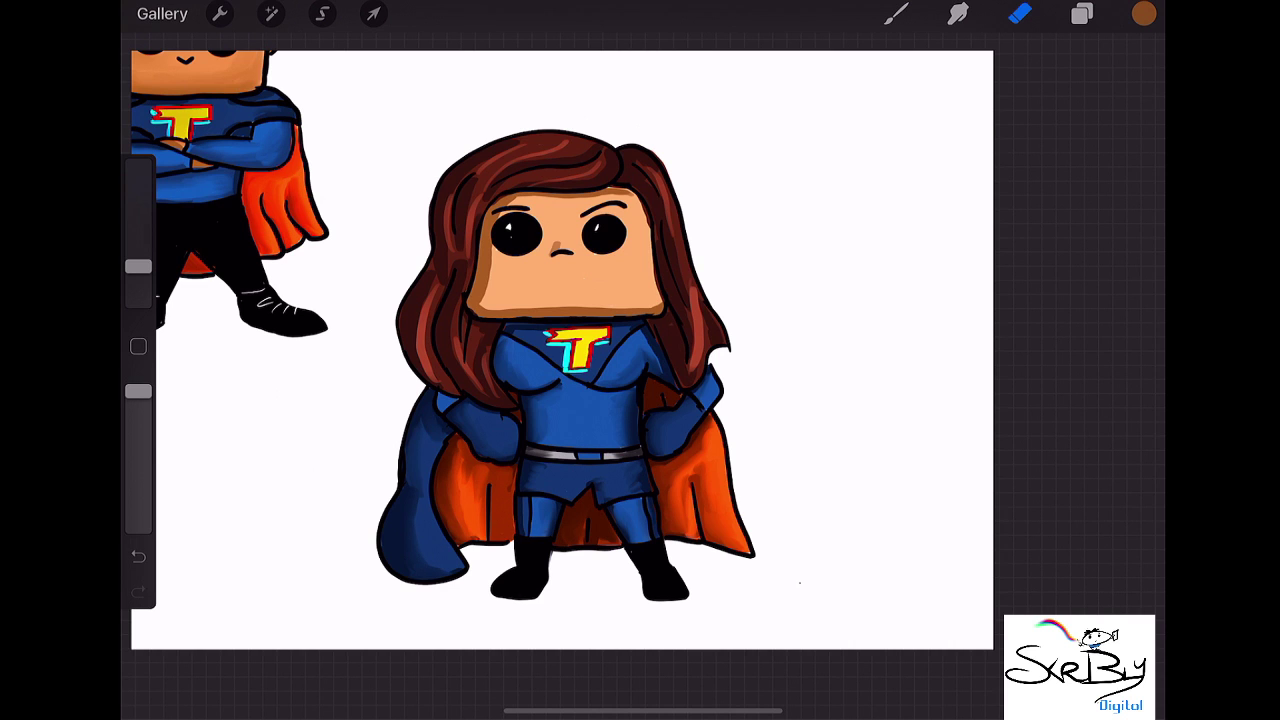
left_click(1082, 13)
left_click(930, 197)
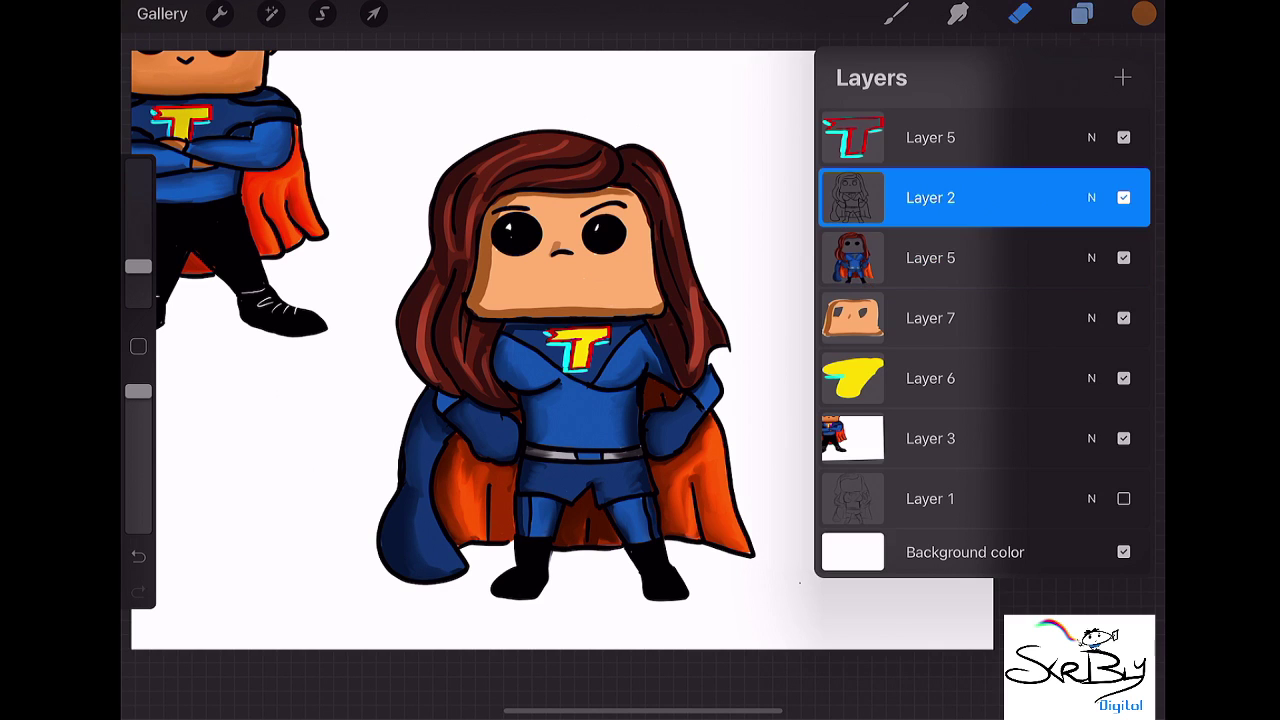
left_click(1020, 13)
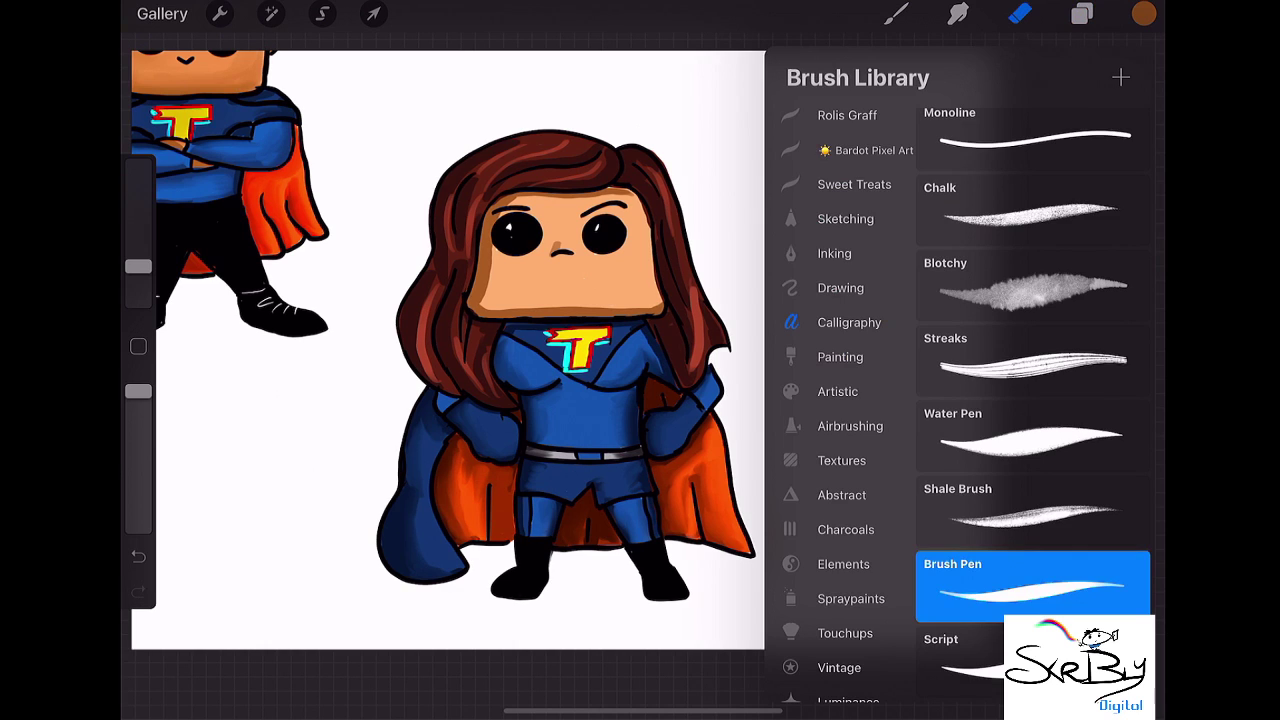
left_click(1020, 13)
left_click_drag(556, 252, 570, 253)
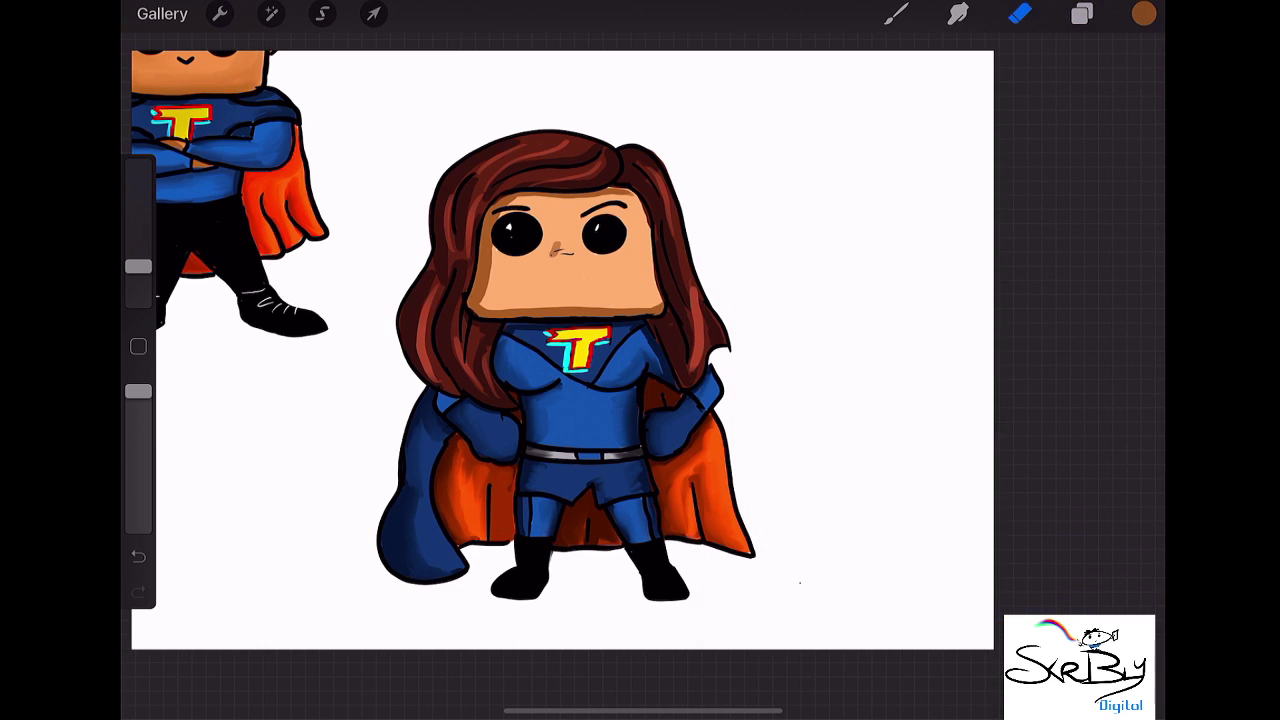
- Redraw the nose as a short black stroke, then ready Smudge on skin Layer 7
left_click(1144, 13)
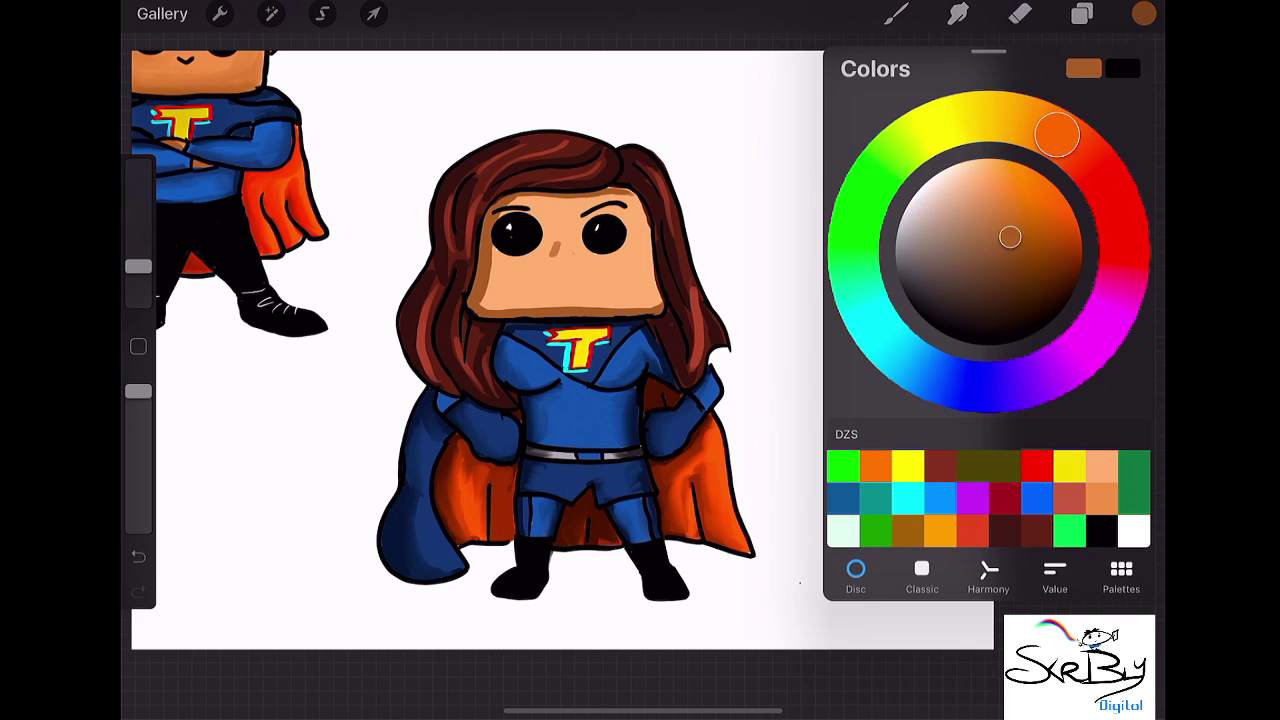
left_click(1101, 530)
left_click(896, 13)
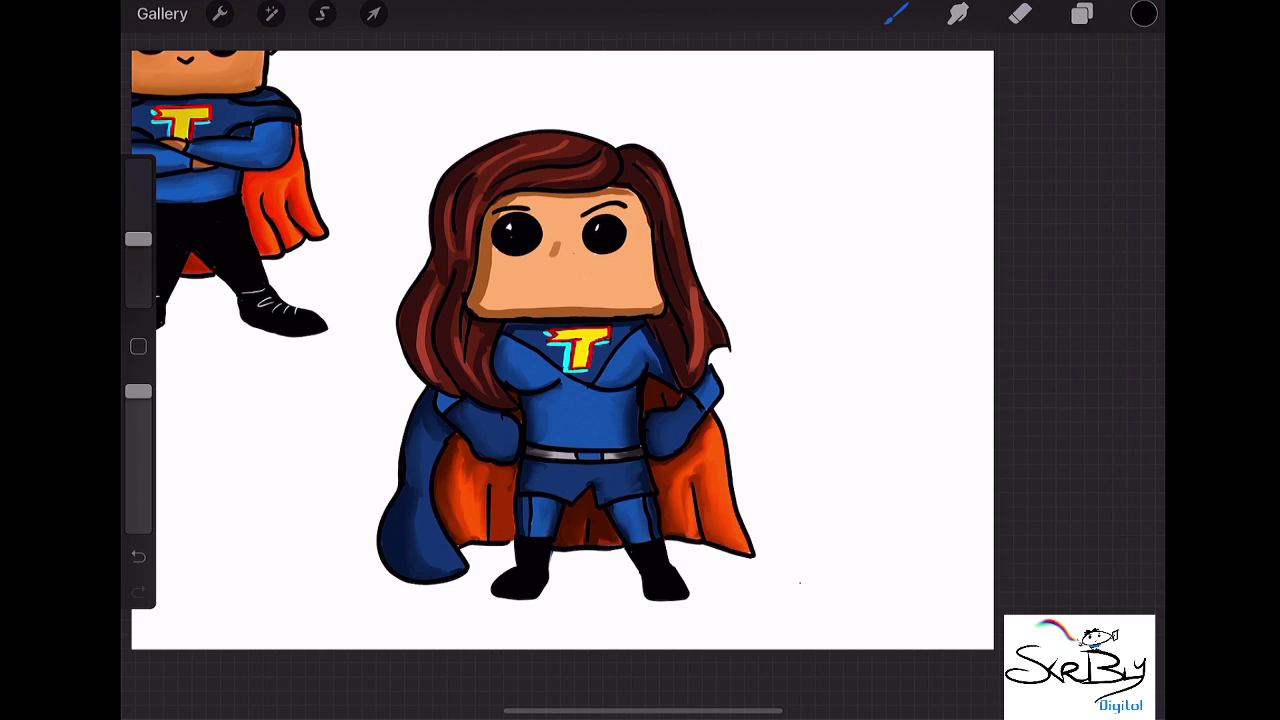
left_click_drag(549, 259, 580, 259)
left_click(958, 13)
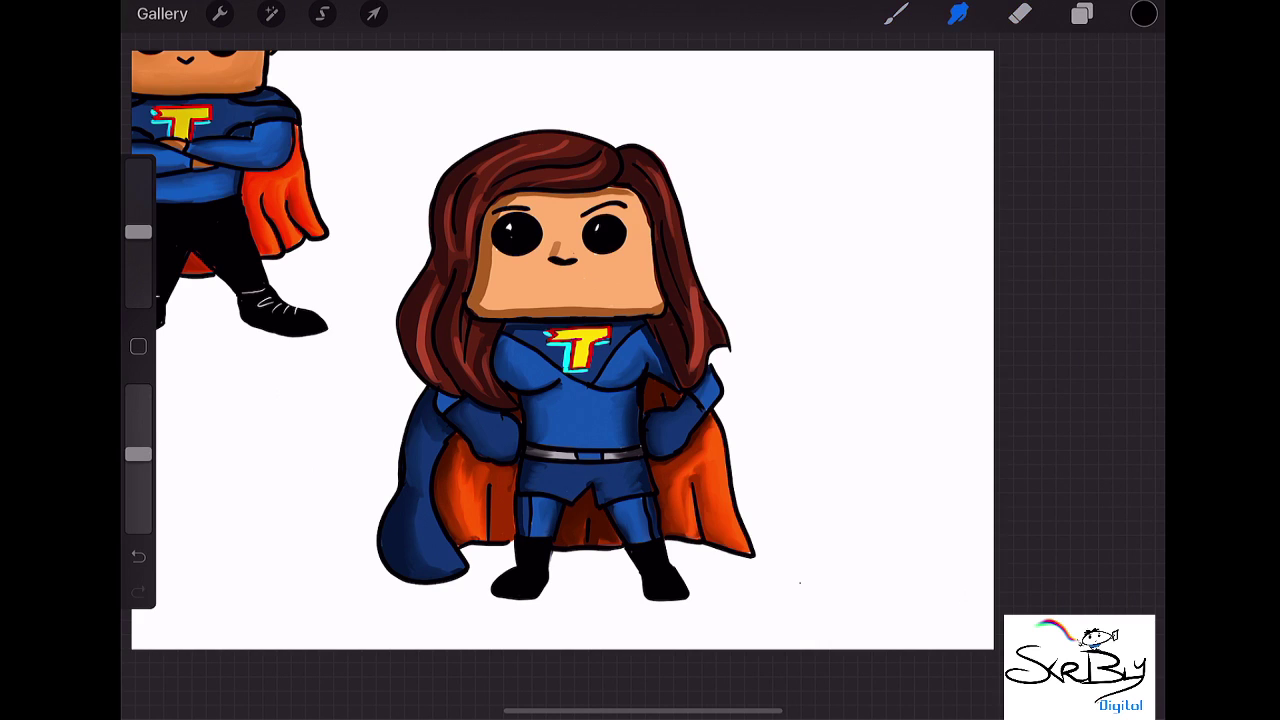
left_click(1082, 13)
left_click(960, 314)
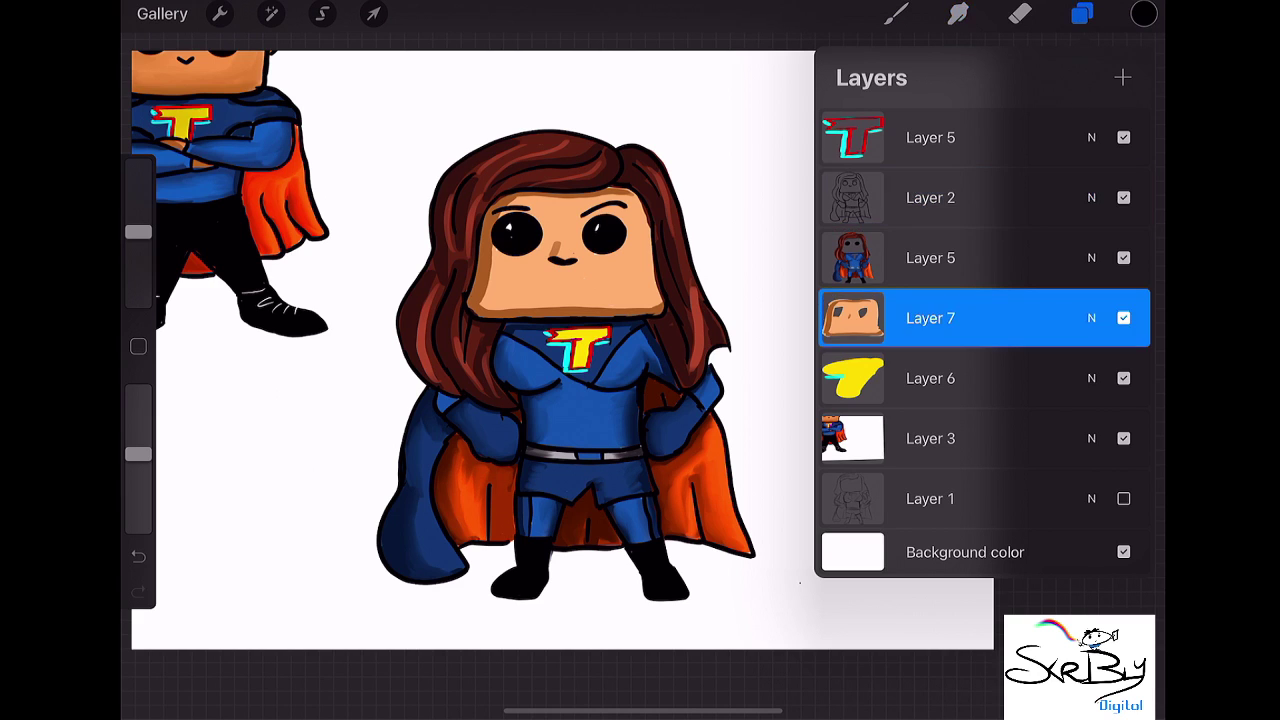
- Smudge the shading beside the nose, forehead, left edge and jaw, lowering smudge strength
left_click(1082, 13)
mouse_move(565, 240)
left_mouse_down()
mouse_move(550, 252)
mouse_move(569, 252)
mouse_move(556, 242)
mouse_move(485, 290)
mouse_move(505, 310)
mouse_move(660, 307)
mouse_move(476, 303)
mouse_move(646, 310)
mouse_move(656, 282)
mouse_move(638, 308)
mouse_move(662, 308)
mouse_move(650, 290)
left_mouse_up()
mouse_move(630, 191)
left_mouse_down()
mouse_move(512, 195)
mouse_move(496, 206)
mouse_move(492, 284)
mouse_move(492, 264)
left_mouse_up()
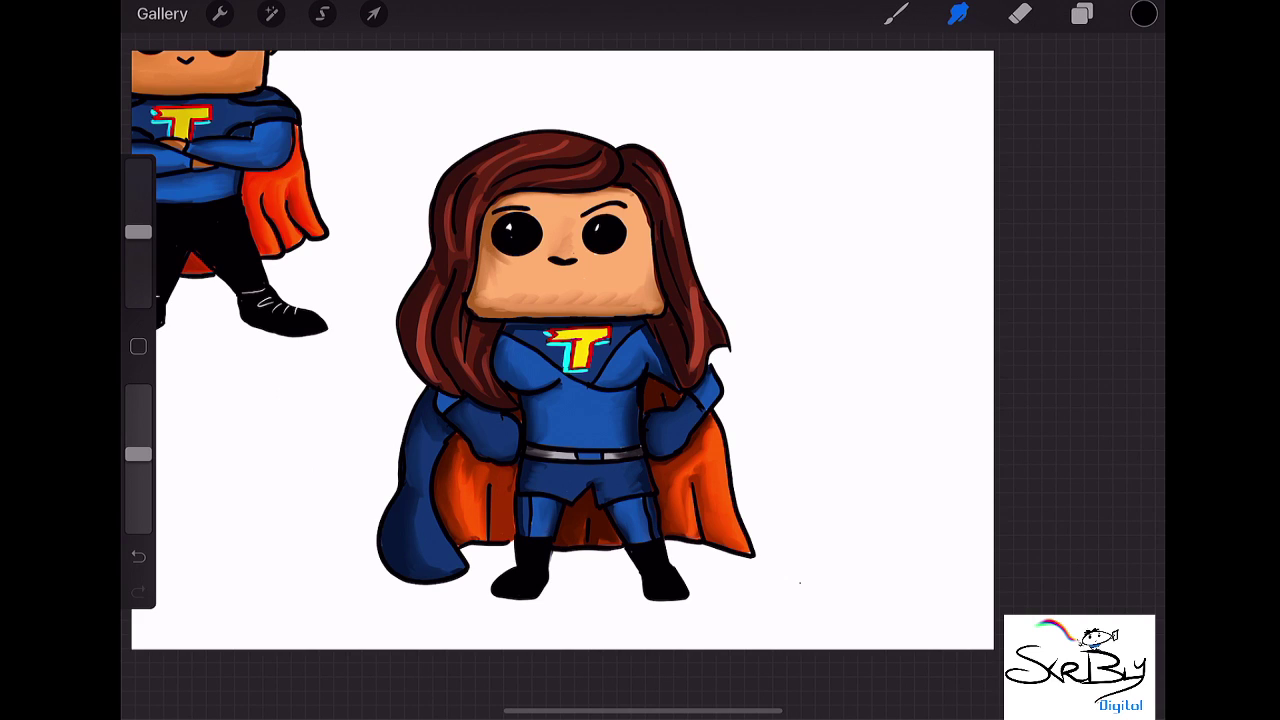
mouse_move(506, 212)
left_mouse_down()
mouse_move(490, 226)
mouse_move(486, 312)
mouse_move(492, 292)
left_mouse_up()
left_click_drag(138, 454, 138, 489)
left_click_drag(500, 274, 524, 260)
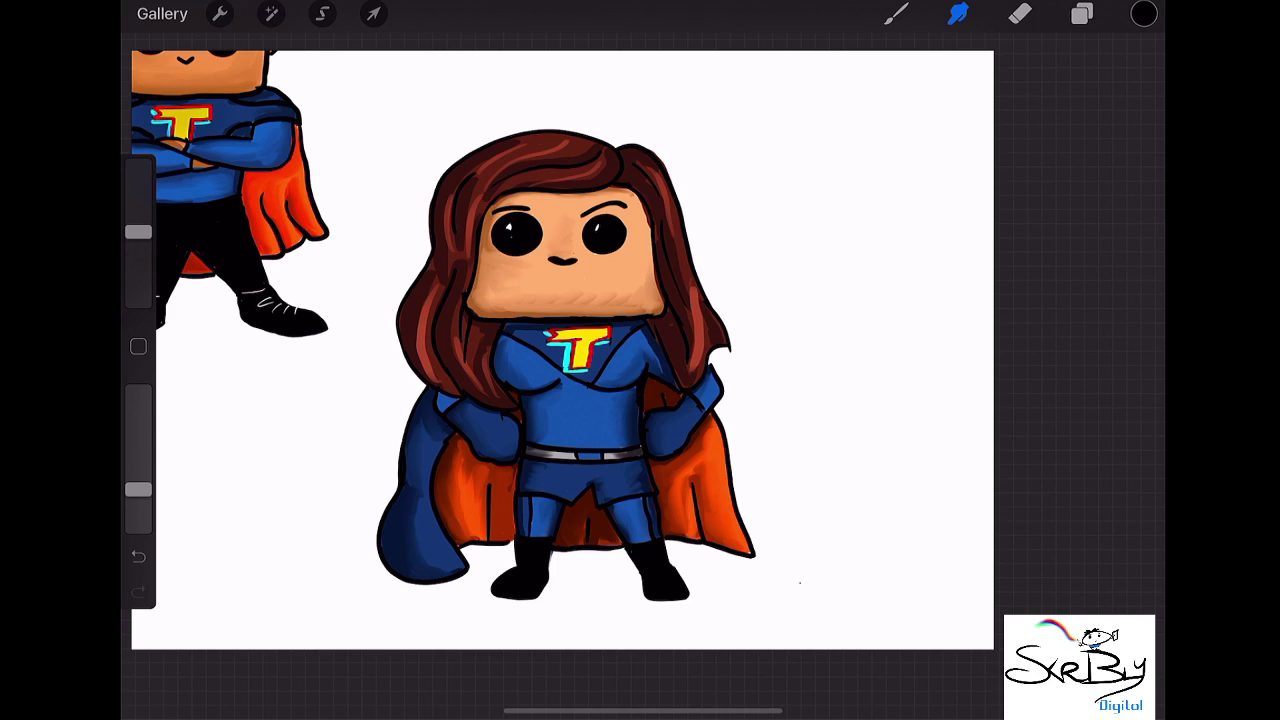
left_click_drag(612, 306, 640, 296)
left_click_drag(474, 306, 540, 314)
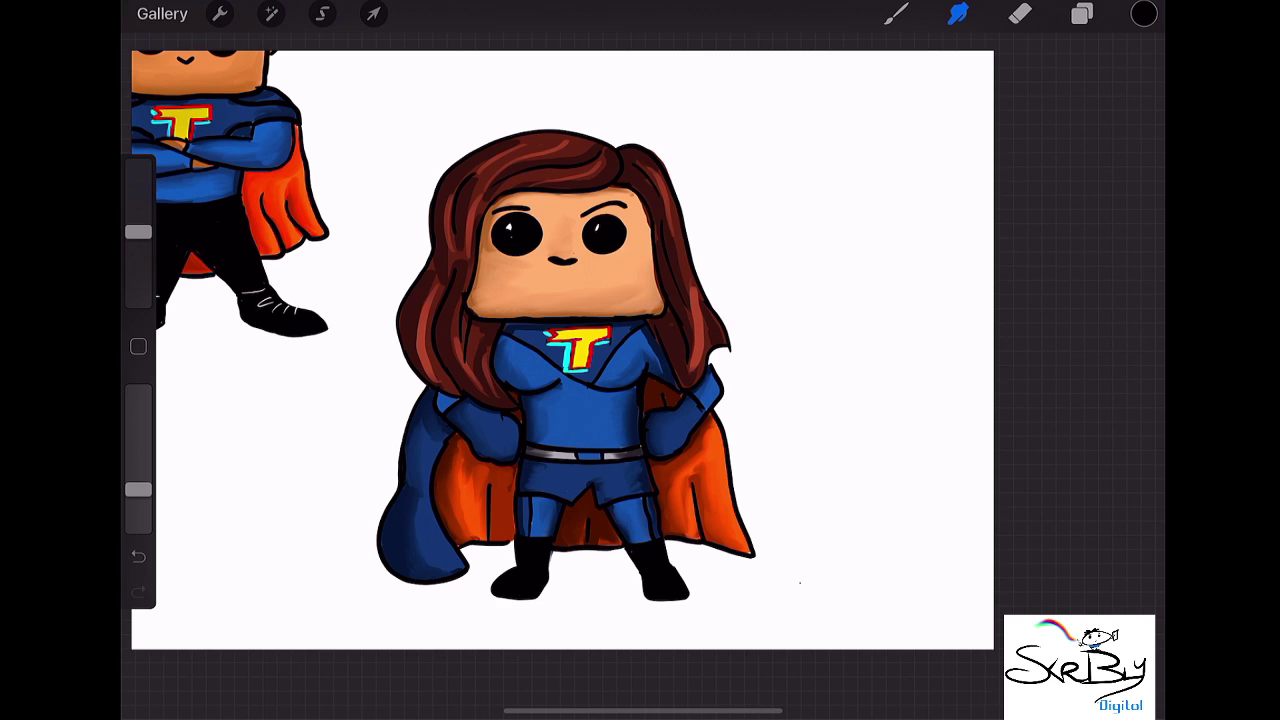
- Turn off Layer 3's visibility so the pasted reference hero disappears from the canvas
scroll(562, 350, "down", 5)
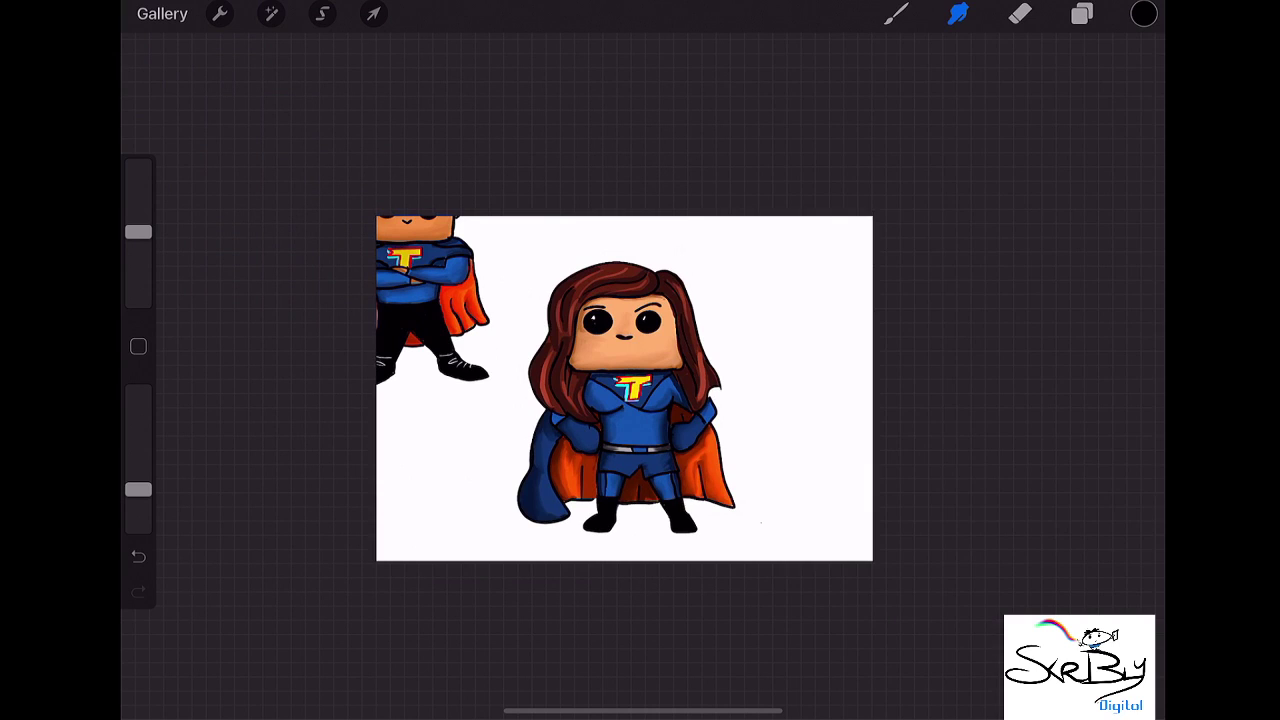
left_click(1082, 13)
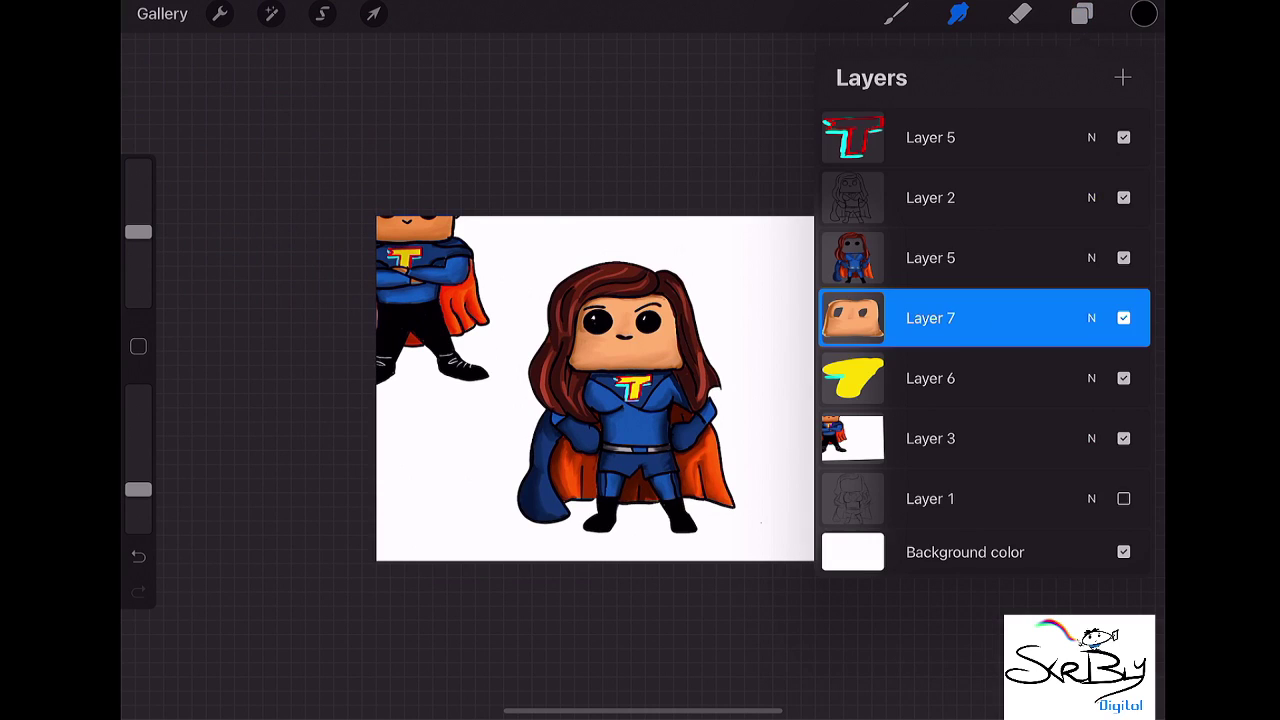
left_click(1123, 438)
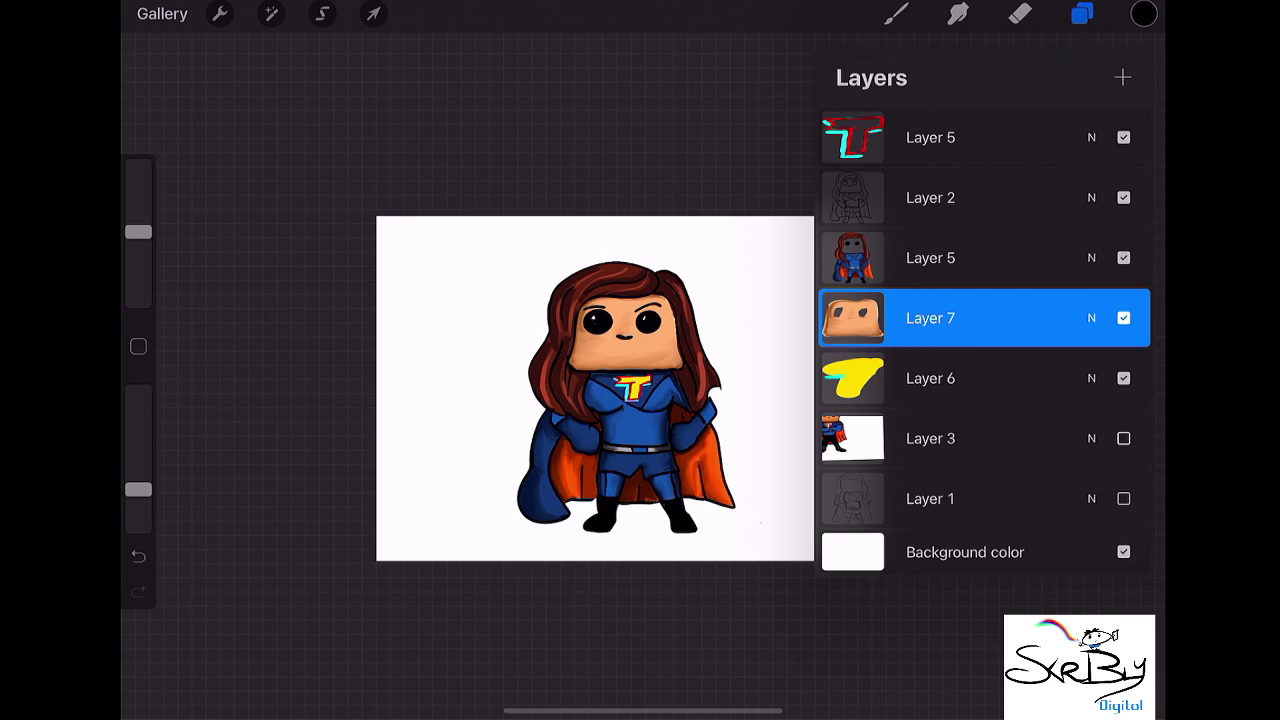
scroll(595, 388, "up", 2)
scroll(560, 350, "up", 2)
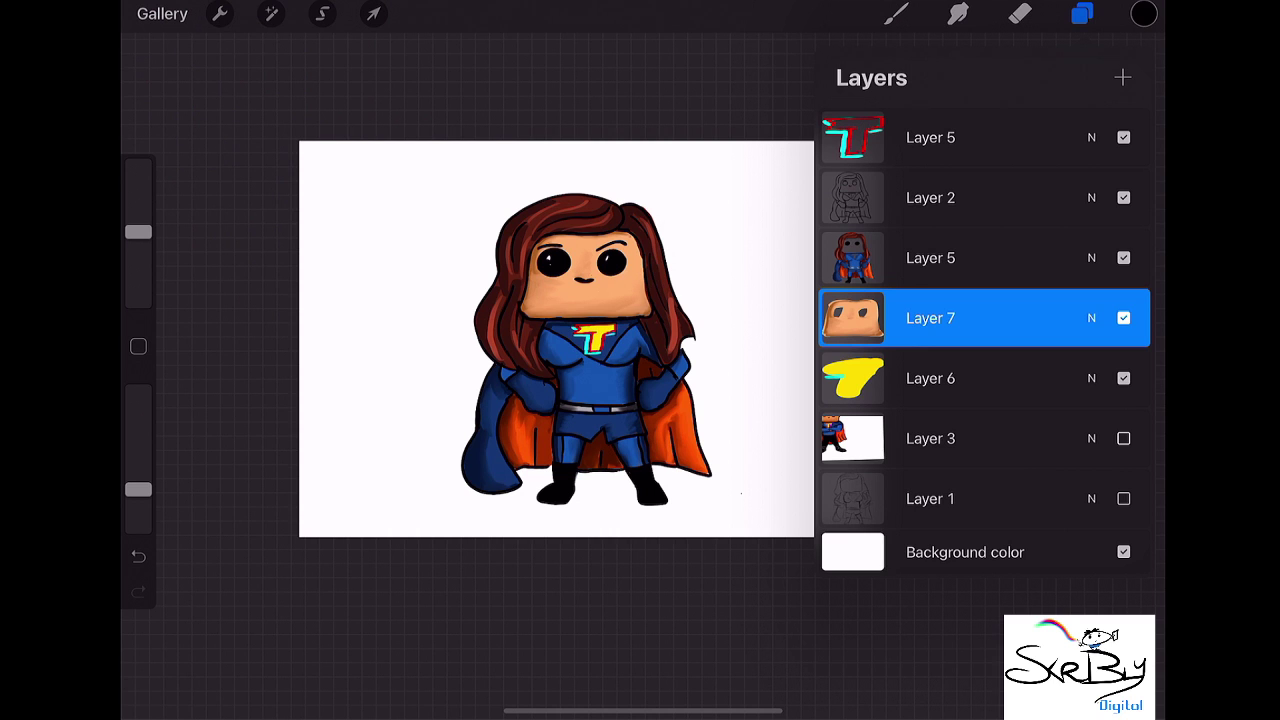
- Close Layers, go back to the superhero stack, and create a Screen Size canvas
left_click(957, 13)
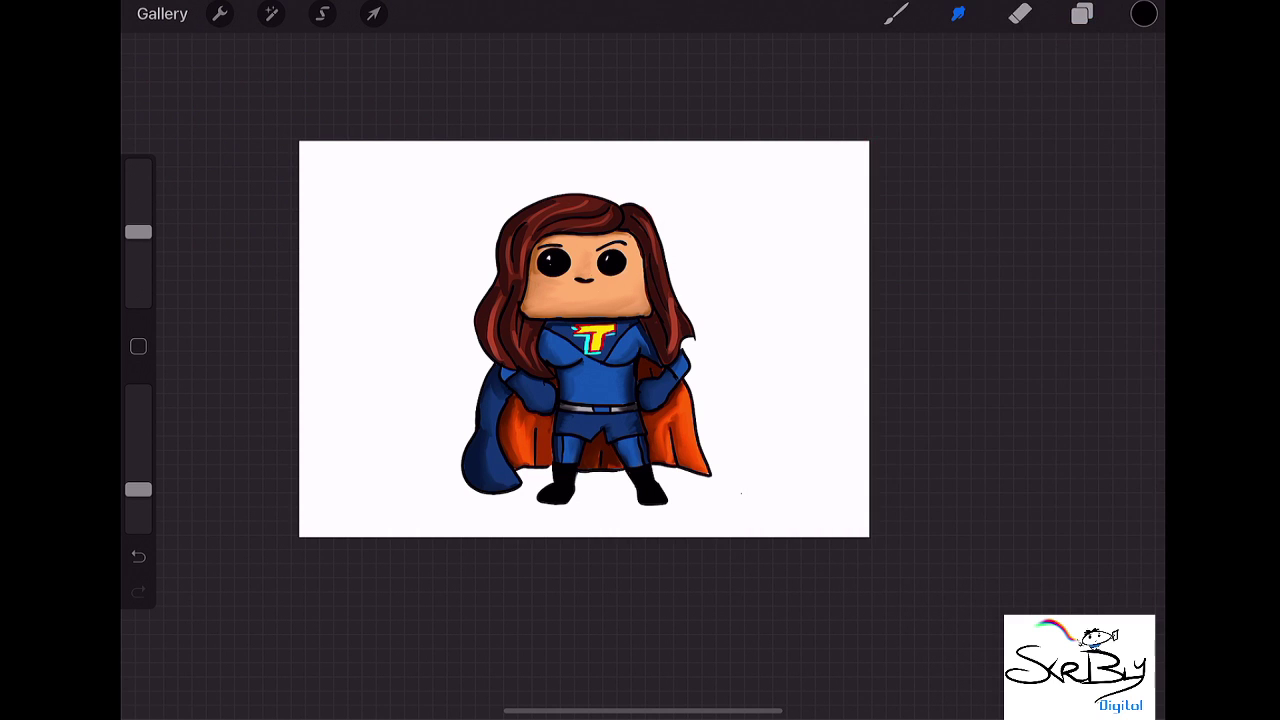
left_click(162, 13)
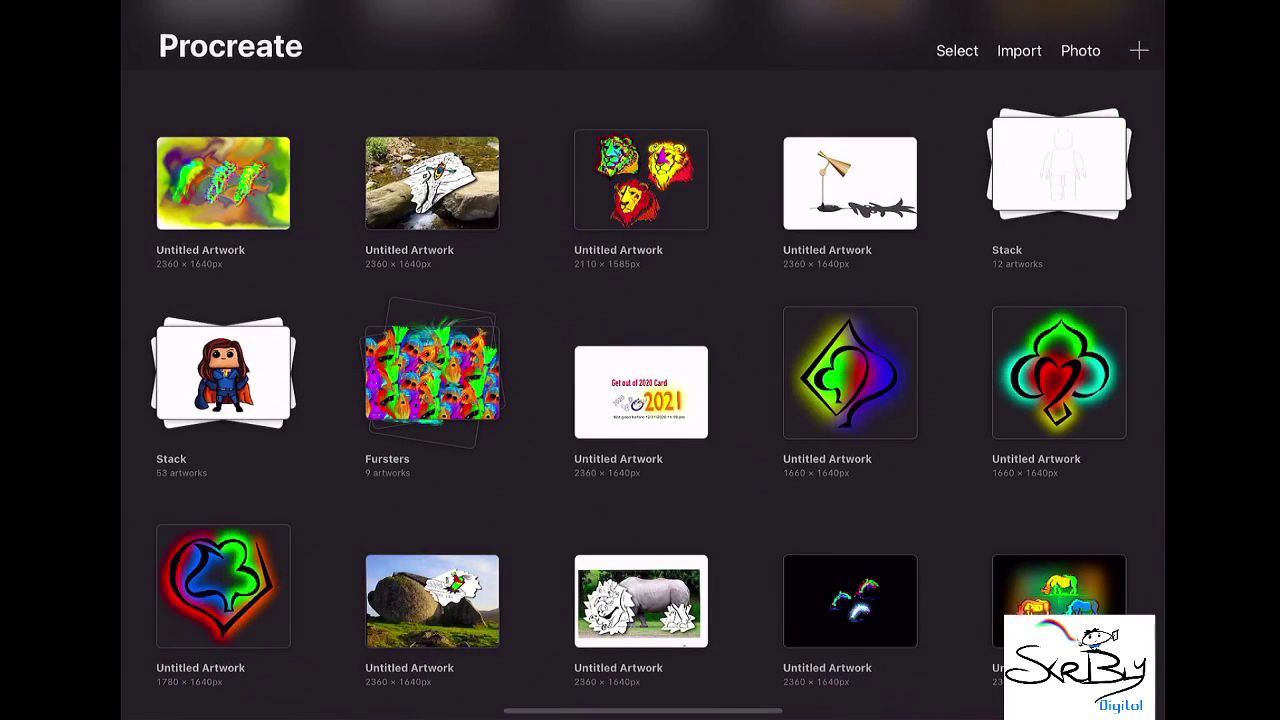
left_click(222, 372)
left_click(1139, 50)
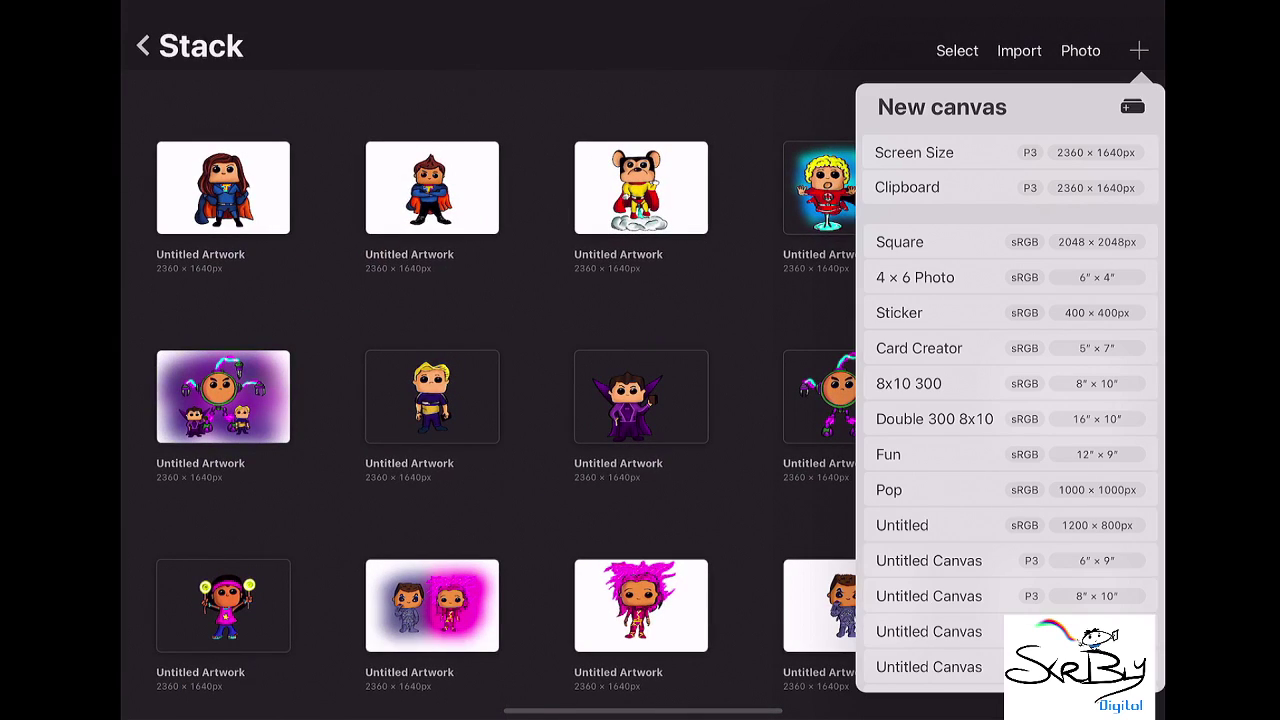
left_click(914, 152)
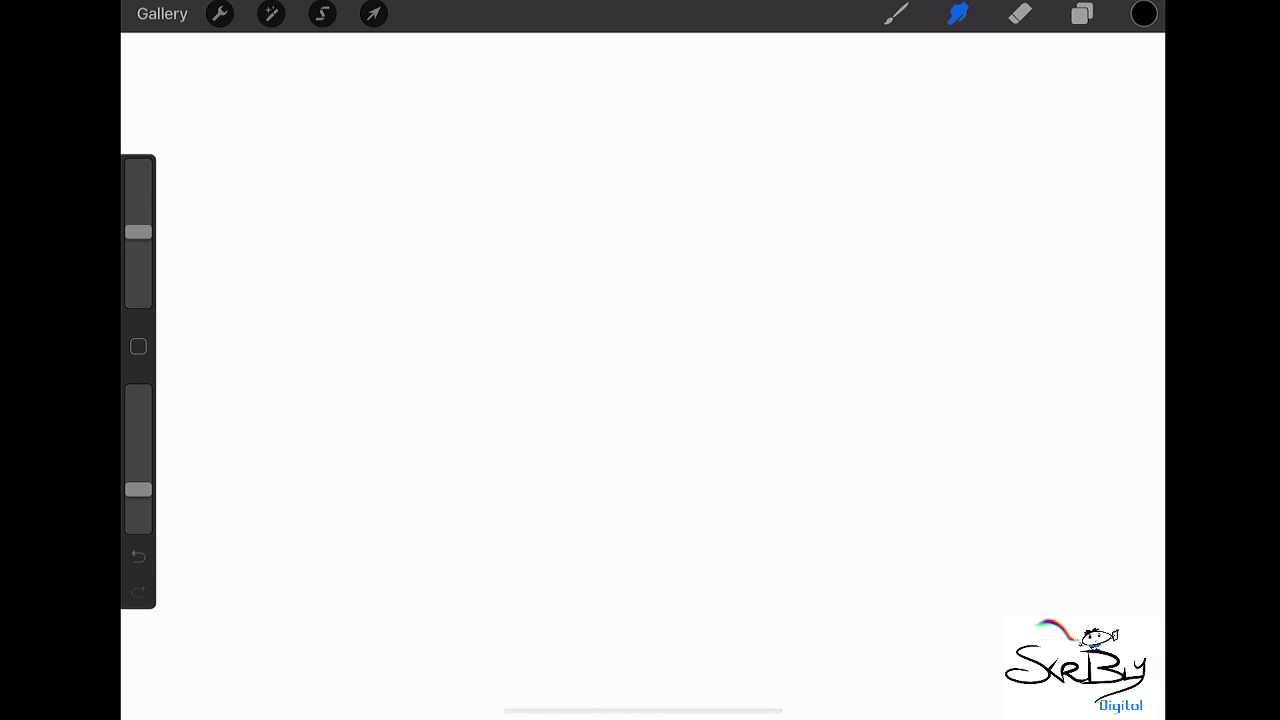
- With the brush, sketch the bunny's rounded-rectangle head
left_click(895, 13)
mouse_move(497, 299)
left_mouse_down()
mouse_move(691, 291)
mouse_move(484, 299)
mouse_move(467, 440)
mouse_move(480, 450)
left_mouse_up()
left_click_drag(468, 398, 700, 477)
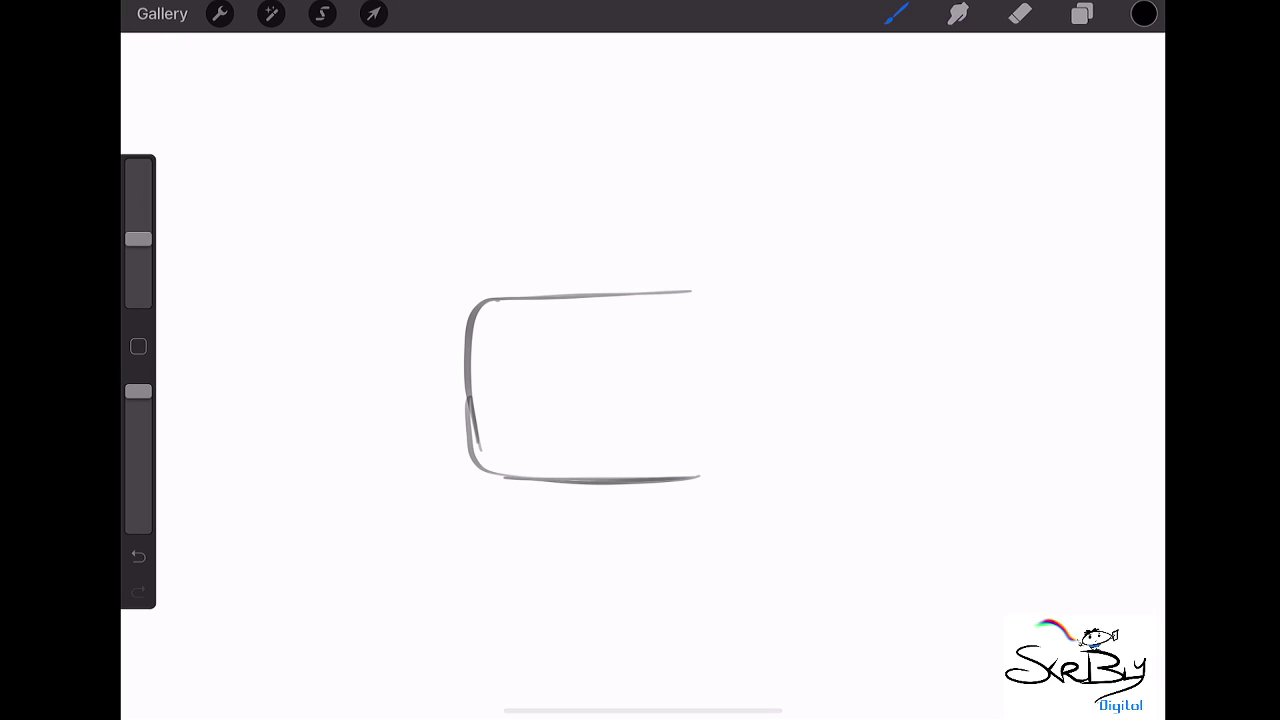
mouse_move(680, 294)
left_mouse_down()
mouse_move(730, 295)
mouse_move(734, 394)
left_mouse_up()
mouse_move(731, 291)
left_mouse_down()
mouse_move(725, 480)
mouse_move(520, 492)
mouse_move(458, 380)
mouse_move(500, 296)
mouse_move(712, 287)
left_mouse_up()
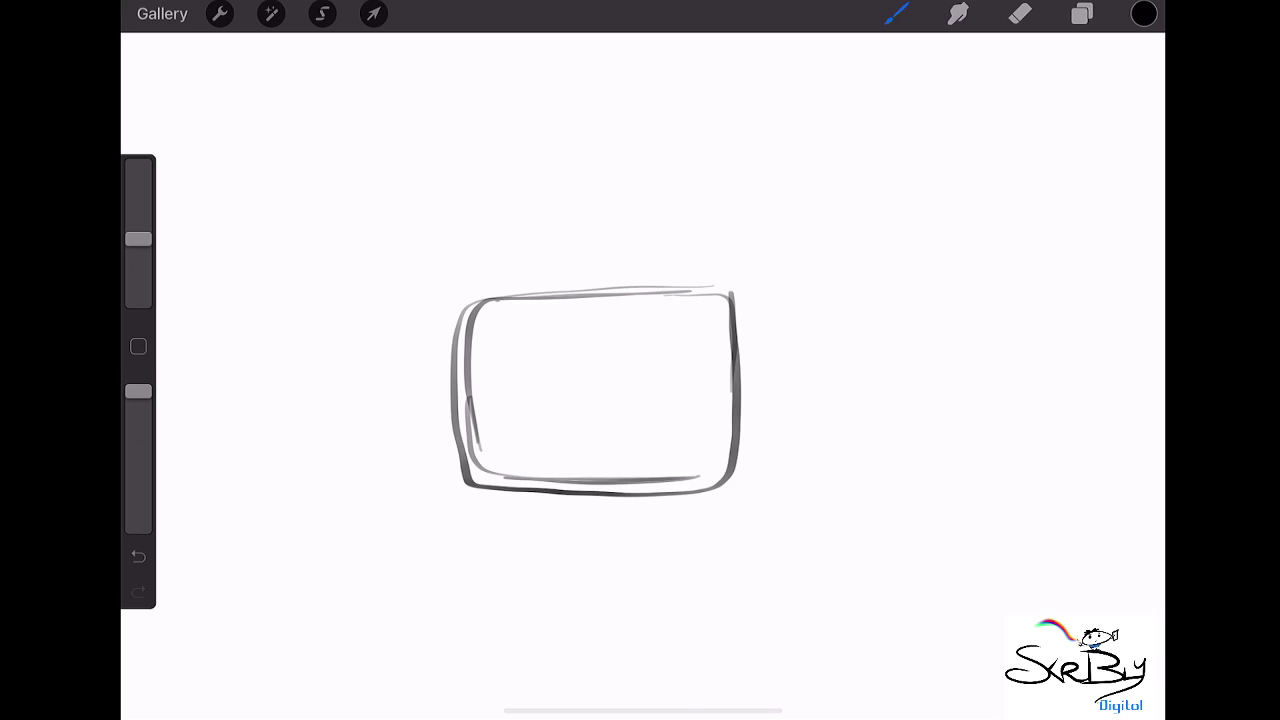
- Sketch two tall ears above the head, each with an inner line
mouse_move(460, 328)
left_mouse_down()
mouse_move(406, 214)
mouse_move(488, 276)
mouse_move(492, 296)
left_mouse_up()
mouse_move(455, 192)
left_mouse_down()
mouse_move(492, 292)
mouse_move(418, 155)
left_mouse_up()
left_click_drag(418, 155, 418, 254)
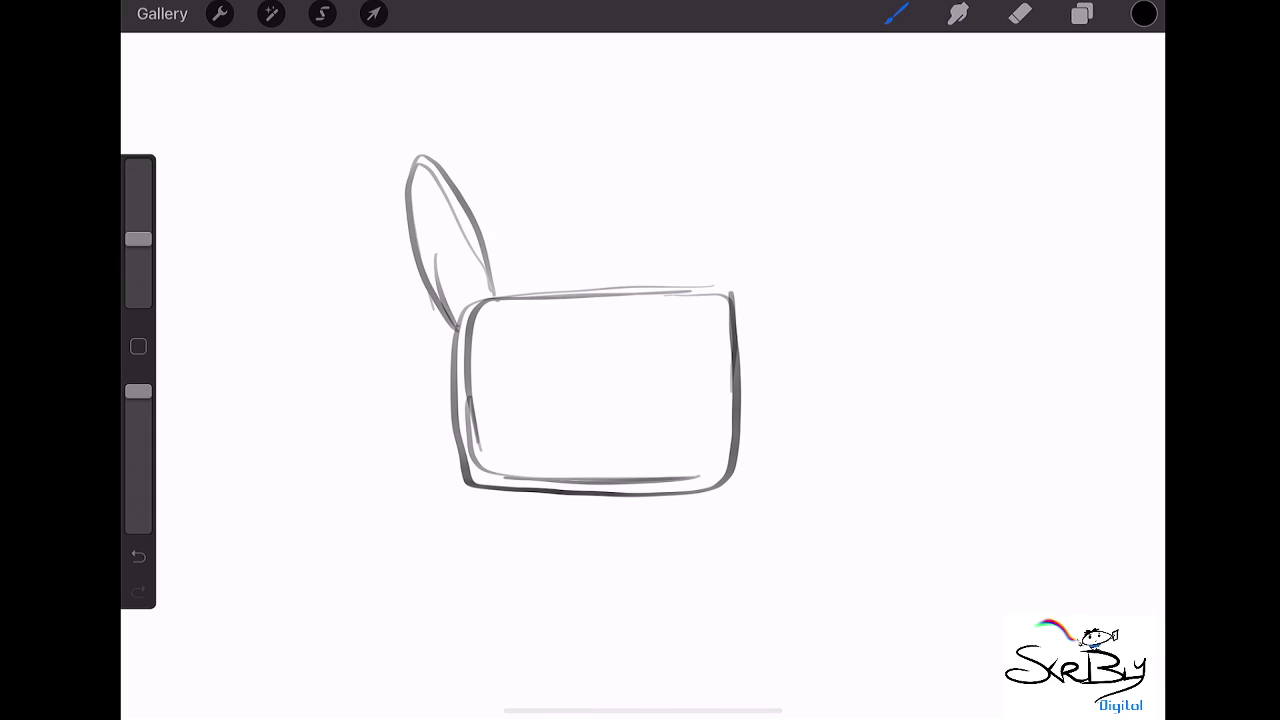
mouse_move(708, 294)
left_mouse_down()
mouse_move(750, 202)
mouse_move(772, 270)
left_mouse_up()
mouse_move(740, 326)
left_mouse_down()
mouse_move(814, 200)
mouse_move(712, 286)
mouse_move(722, 262)
left_mouse_up()
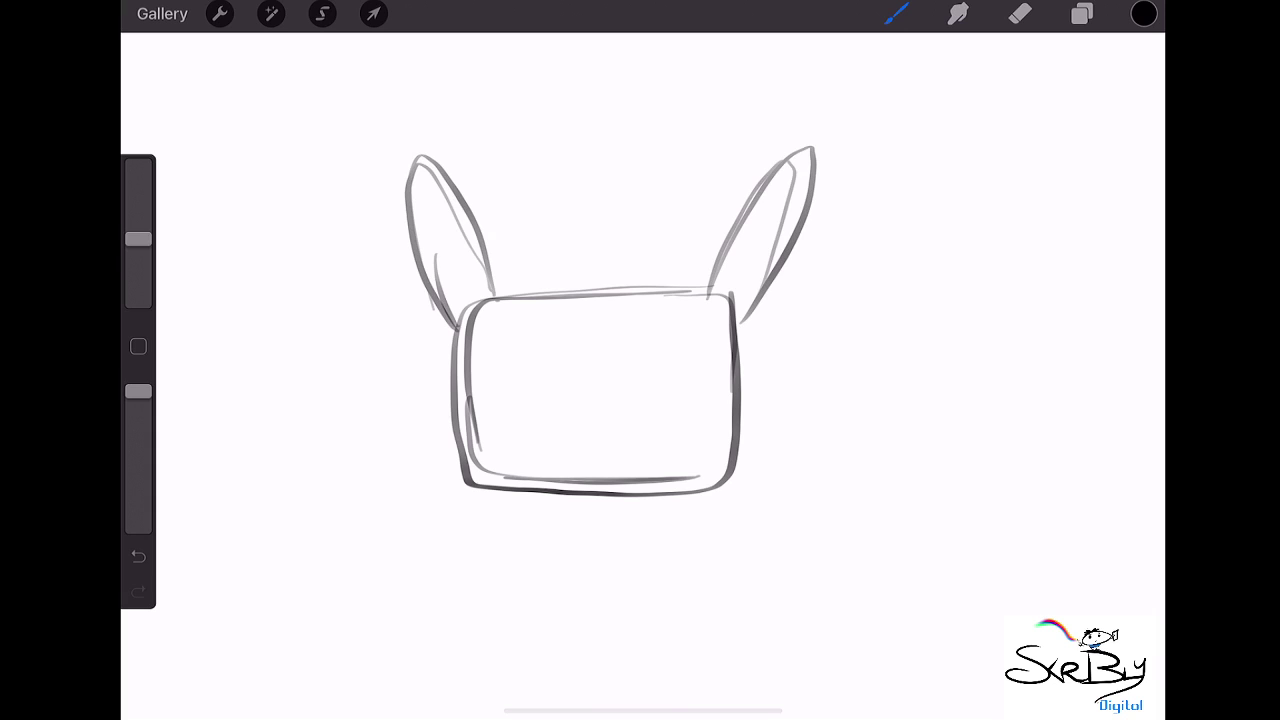
mouse_move(436, 300)
left_mouse_down()
mouse_move(428, 200)
mouse_move(470, 310)
left_mouse_up()
left_click_drag(740, 250, 718, 298)
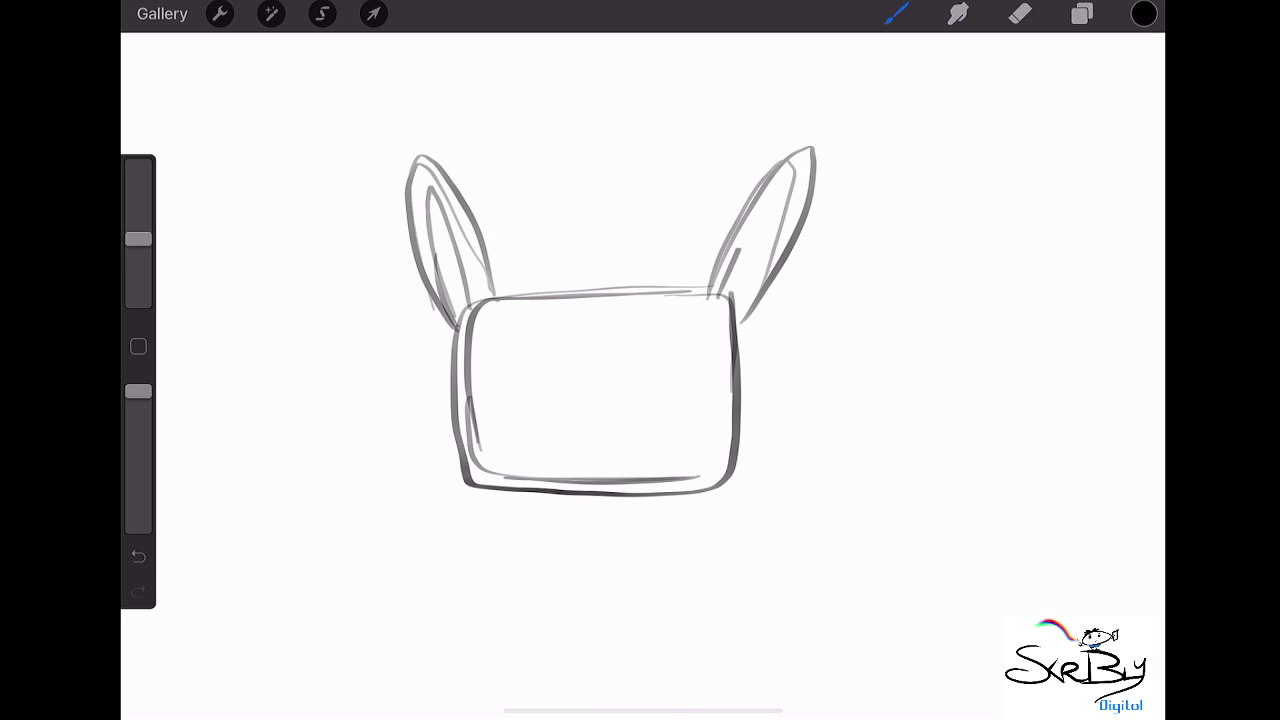
left_click_drag(792, 176, 738, 316)
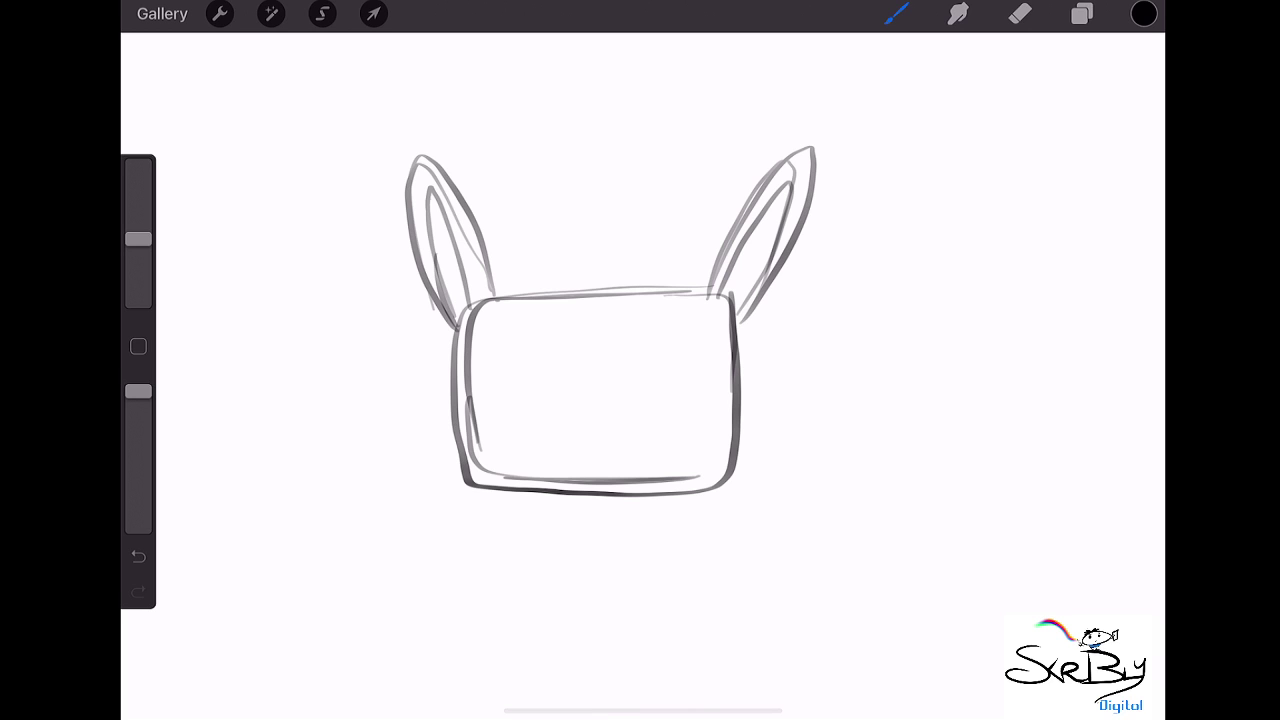
- Add a round right eye, an oval left eye and a small triangular nose
mouse_move(666, 333)
left_mouse_down()
mouse_move(640, 378)
mouse_move(702, 348)
mouse_move(670, 333)
mouse_move(626, 390)
mouse_move(710, 388)
mouse_move(720, 340)
mouse_move(654, 314)
left_mouse_up()
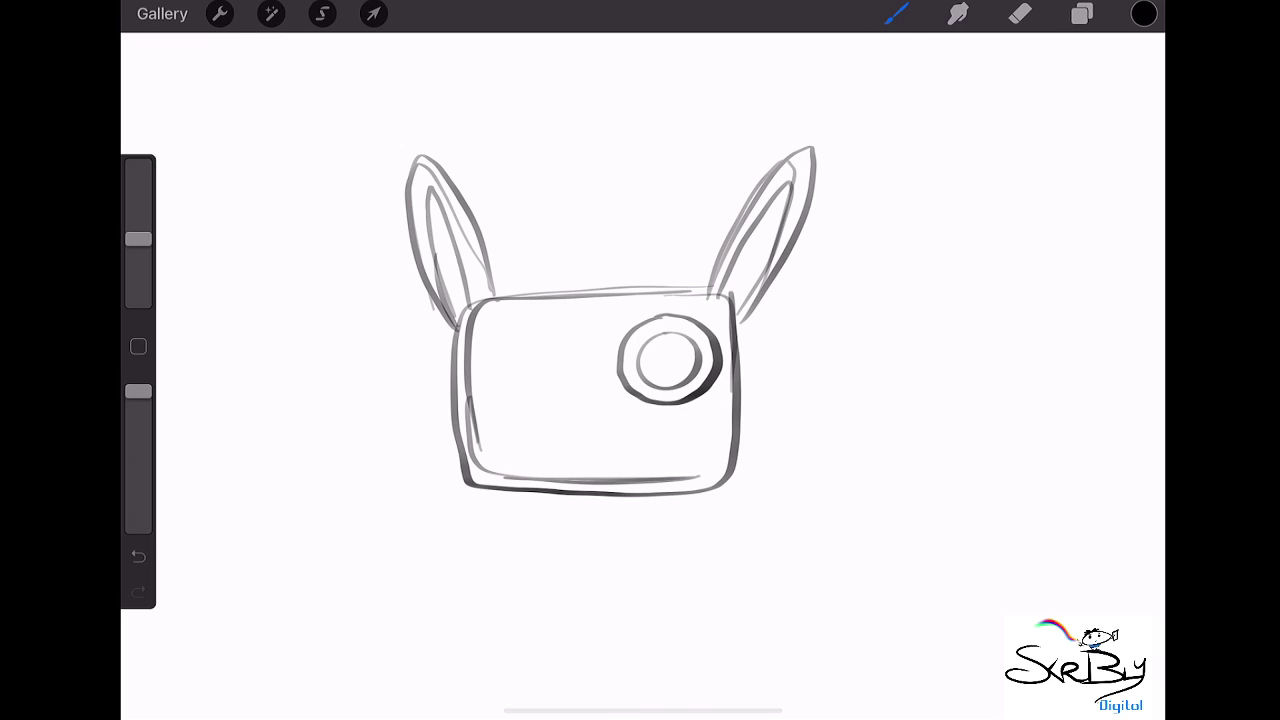
mouse_move(536, 334)
left_mouse_down()
mouse_move(503, 345)
mouse_move(546, 384)
mouse_move(542, 330)
mouse_move(530, 332)
left_mouse_up()
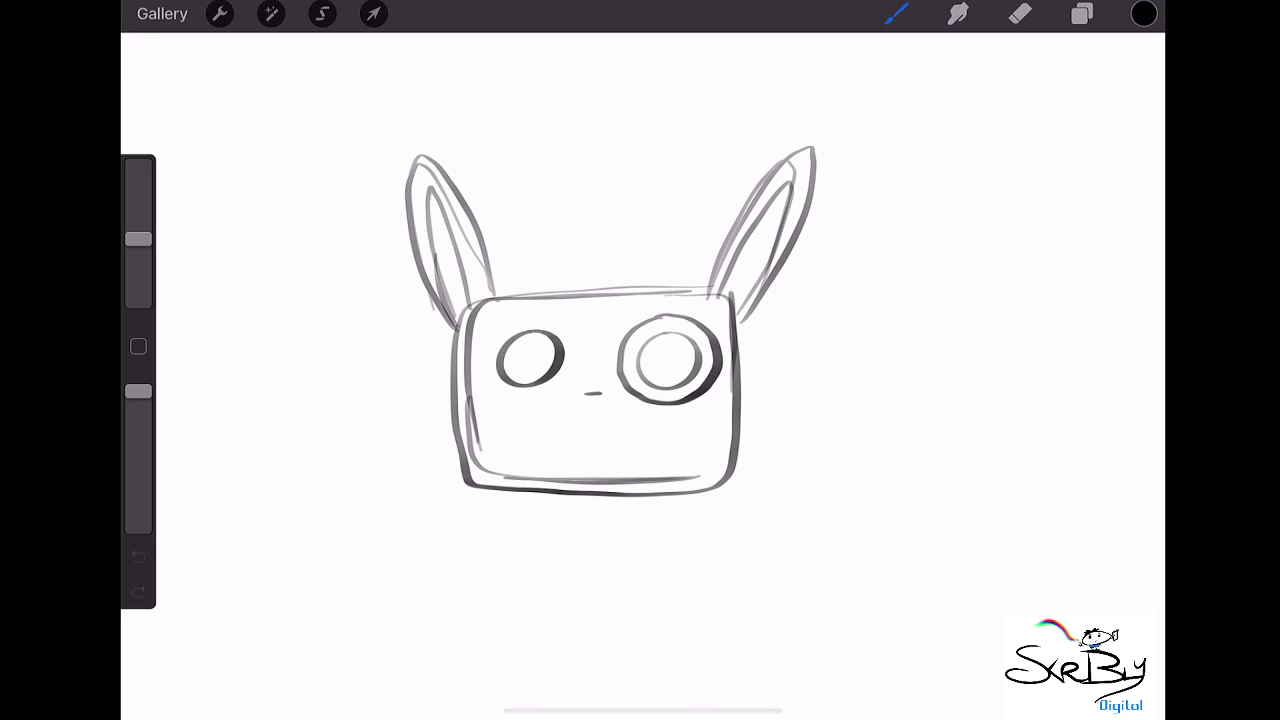
mouse_move(606, 394)
left_mouse_down()
mouse_move(594, 408)
mouse_move(580, 394)
mouse_move(606, 394)
left_mouse_up()
- Sketch the crouching body's back curve, bottom line, rear haunch, chest and two front paws
mouse_move(738, 336)
left_mouse_down()
mouse_move(934, 402)
mouse_move(908, 566)
left_mouse_up()
mouse_move(736, 336)
left_mouse_down()
mouse_move(800, 338)
mouse_move(954, 396)
mouse_move(914, 572)
mouse_move(756, 589)
left_mouse_up()
left_click_drag(866, 589, 736, 592)
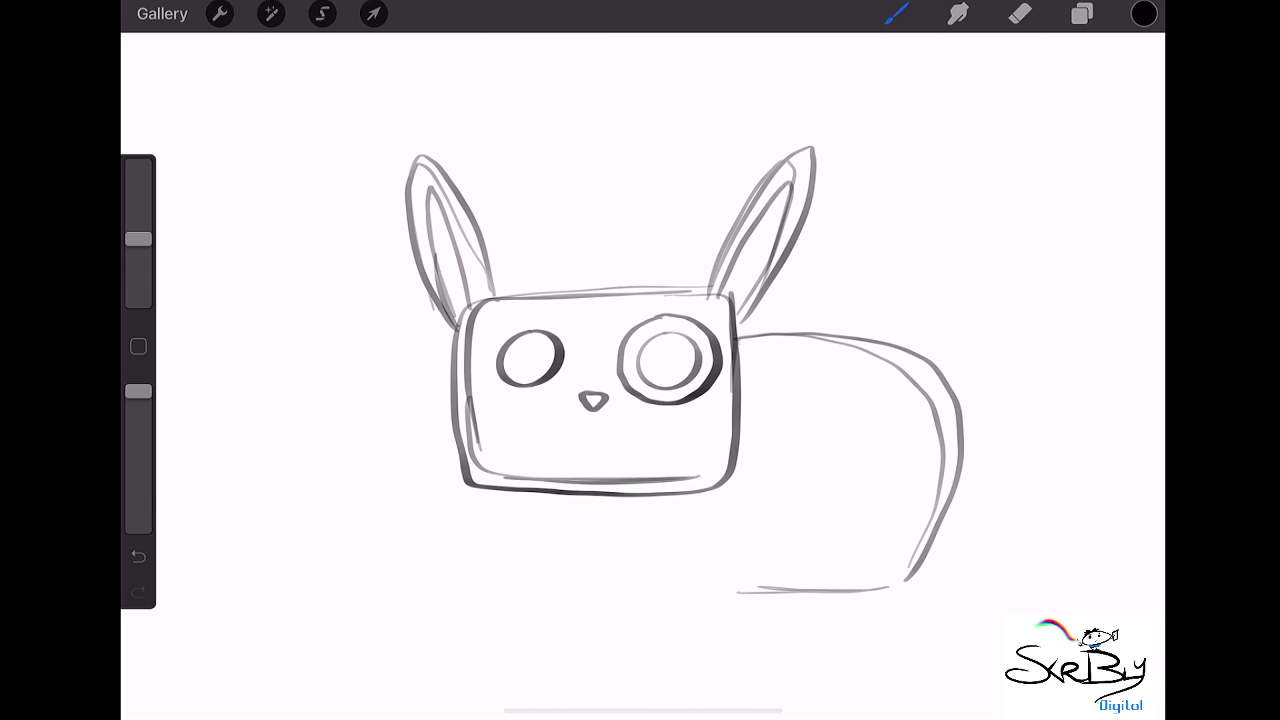
mouse_move(740, 586)
left_mouse_down()
mouse_move(790, 534)
mouse_move(828, 533)
mouse_move(790, 516)
mouse_move(834, 450)
left_mouse_up()
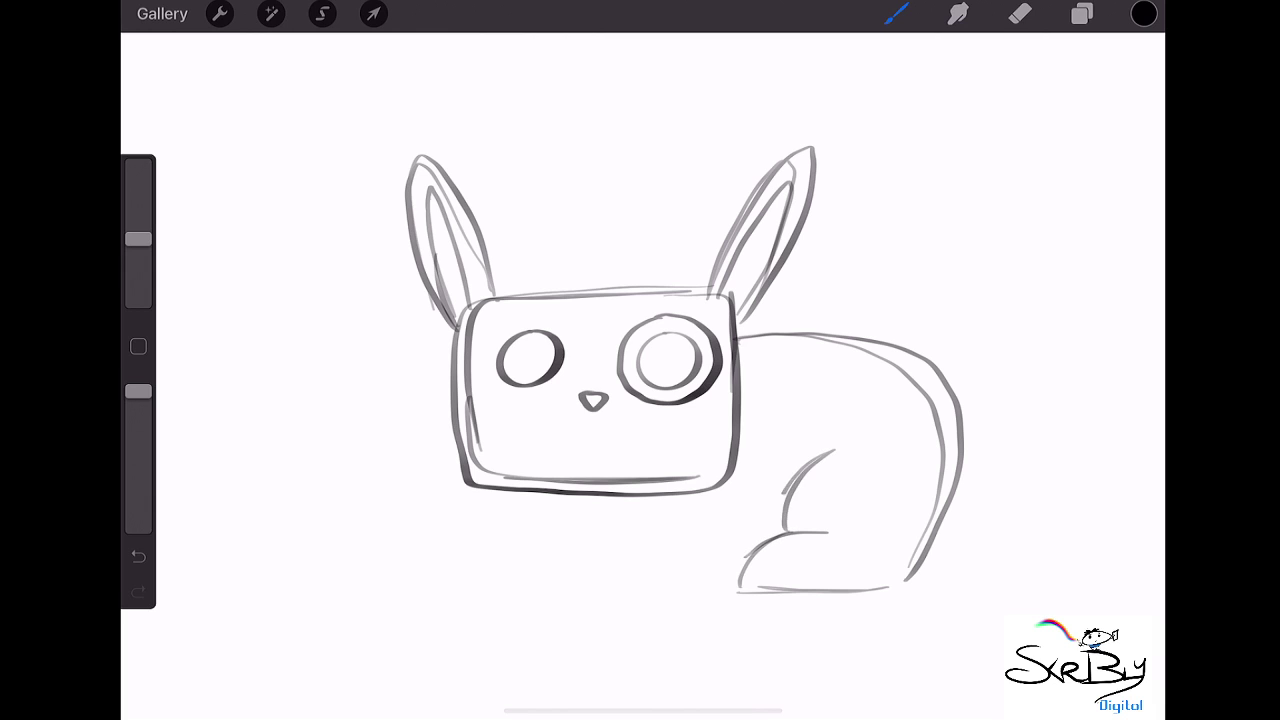
left_click_drag(784, 510, 806, 468)
mouse_move(672, 538)
left_mouse_down()
mouse_move(592, 600)
mouse_move(650, 612)
mouse_move(698, 588)
mouse_move(730, 546)
left_mouse_up()
mouse_move(600, 580)
left_mouse_down()
mouse_move(630, 572)
mouse_move(690, 594)
mouse_move(740, 582)
left_mouse_up()
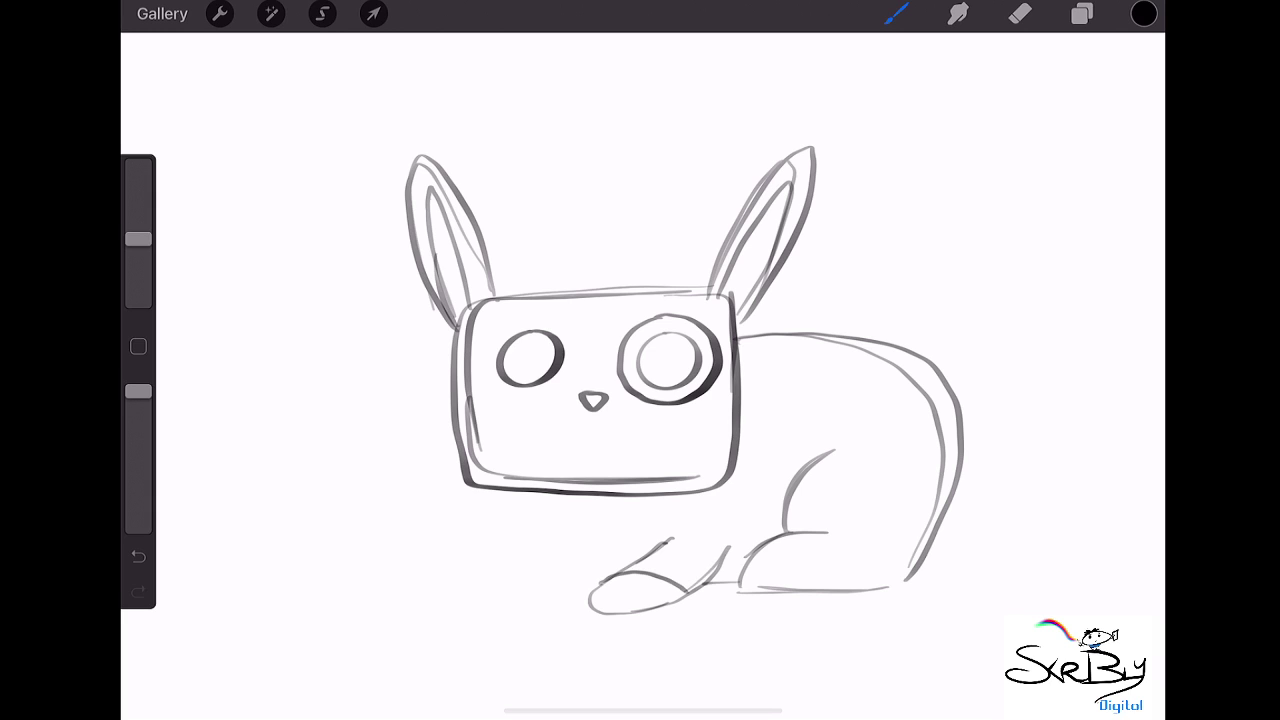
left_click_drag(508, 490, 546, 556)
mouse_move(496, 544)
left_mouse_down()
mouse_move(463, 578)
mouse_move(505, 593)
mouse_move(550, 577)
mouse_move(510, 550)
mouse_move(548, 580)
mouse_move(605, 577)
left_mouse_up()
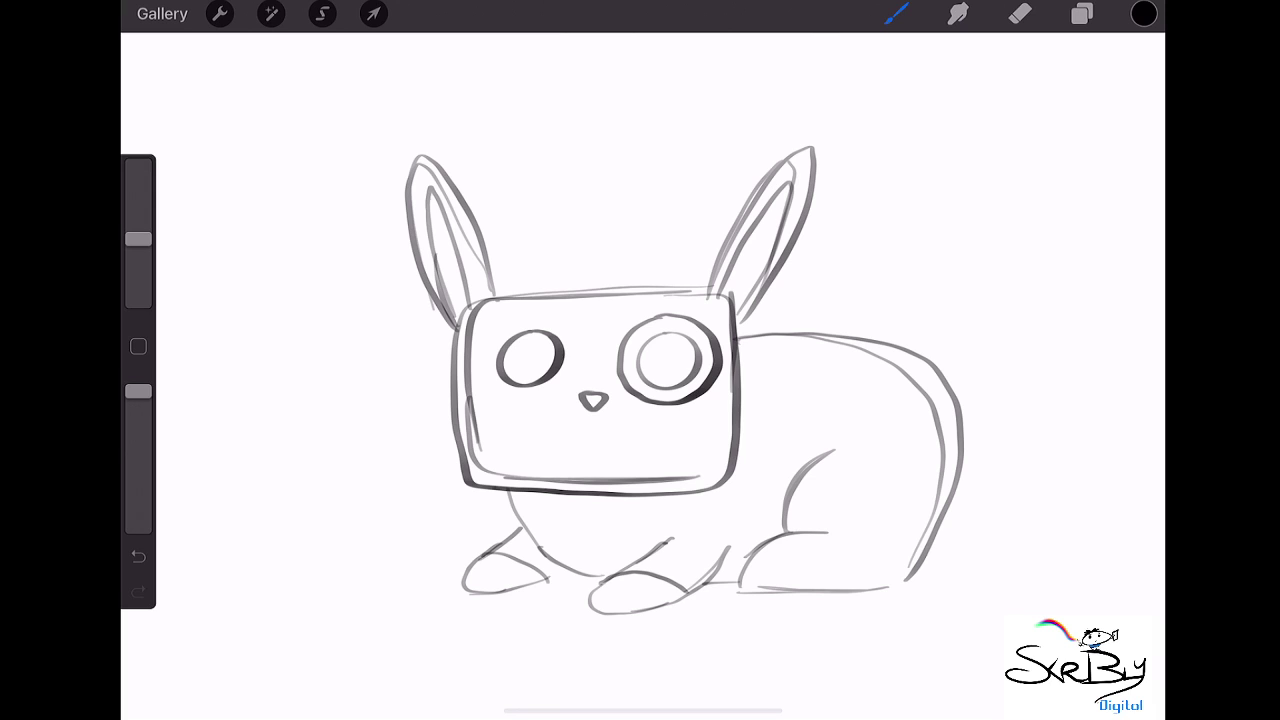
- Draw the scalloped cape collar, the cape edge along the back and a small U emblem
mouse_move(491, 487)
left_mouse_down()
mouse_move(700, 500)
mouse_move(740, 480)
mouse_move(782, 414)
left_mouse_up()
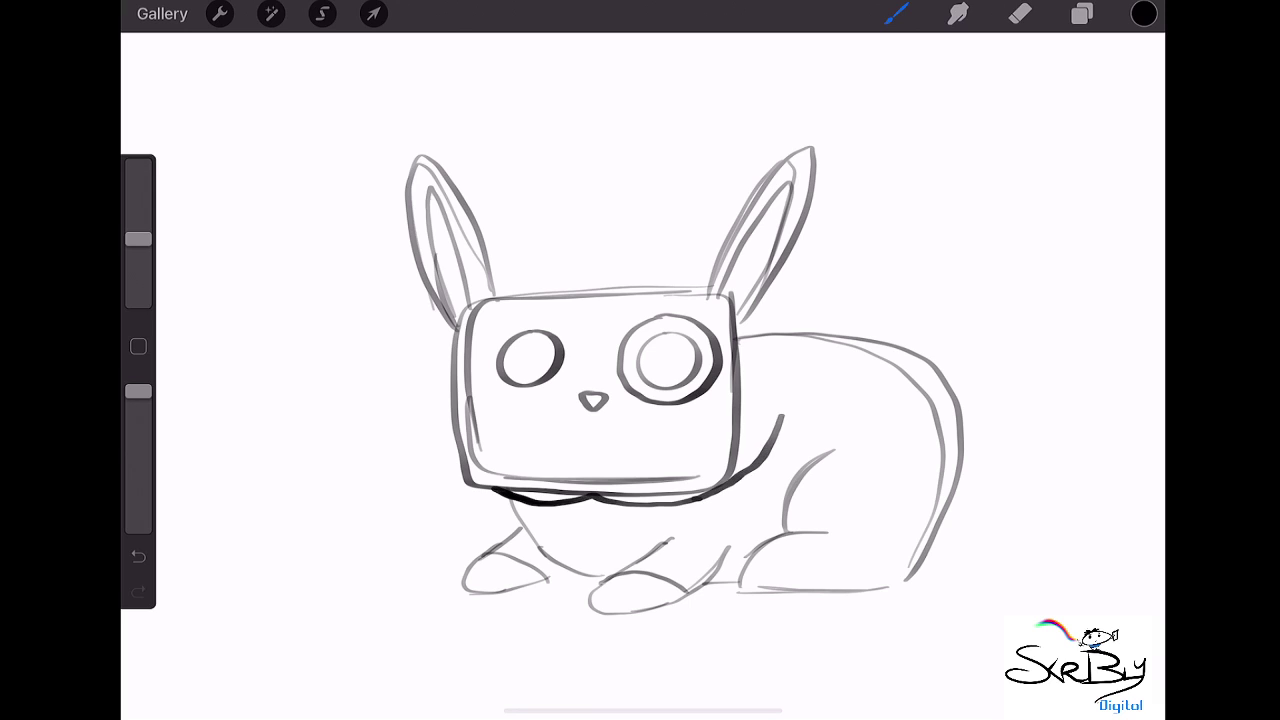
mouse_move(760, 456)
left_mouse_down()
mouse_move(874, 432)
mouse_move(912, 462)
mouse_move(866, 341)
left_mouse_up()
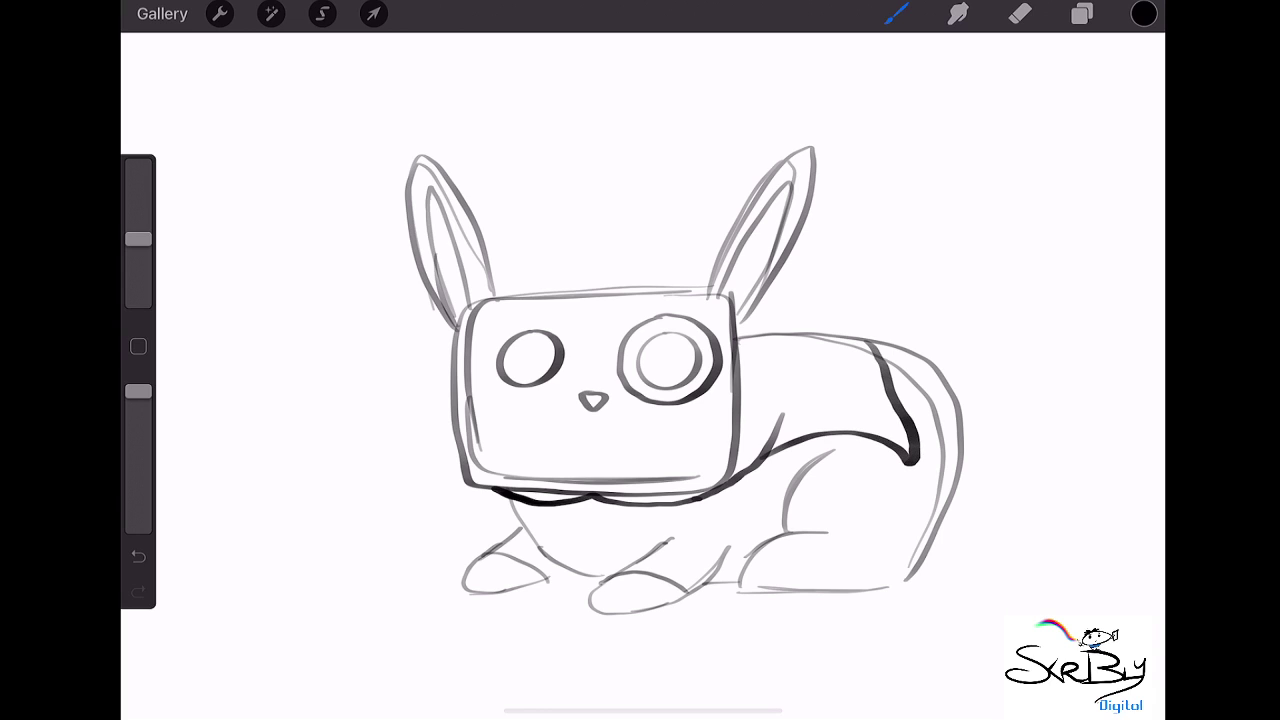
mouse_move(756, 365)
left_mouse_down()
mouse_move(790, 386)
mouse_move(822, 368)
mouse_move(808, 398)
mouse_move(764, 394)
mouse_move(750, 366)
left_mouse_up()
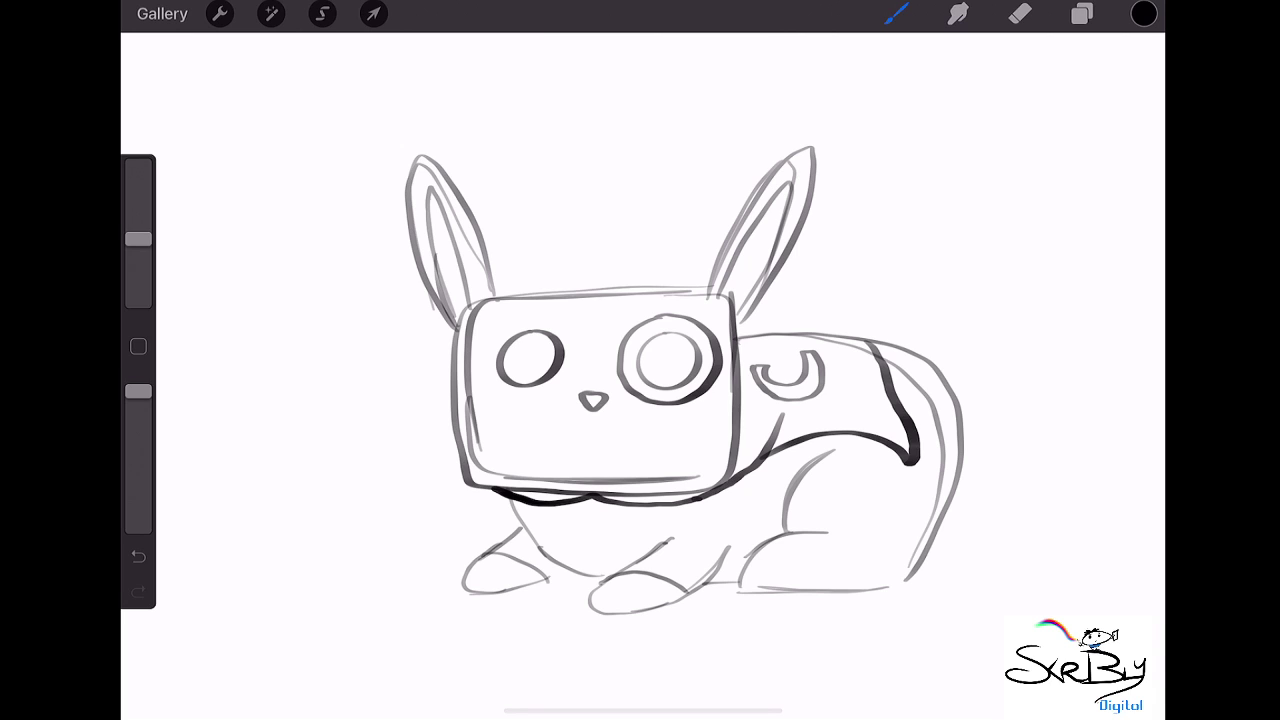
- Add a new Layer 2 above the sketch
left_click(1082, 13)
left_click(1120, 77)
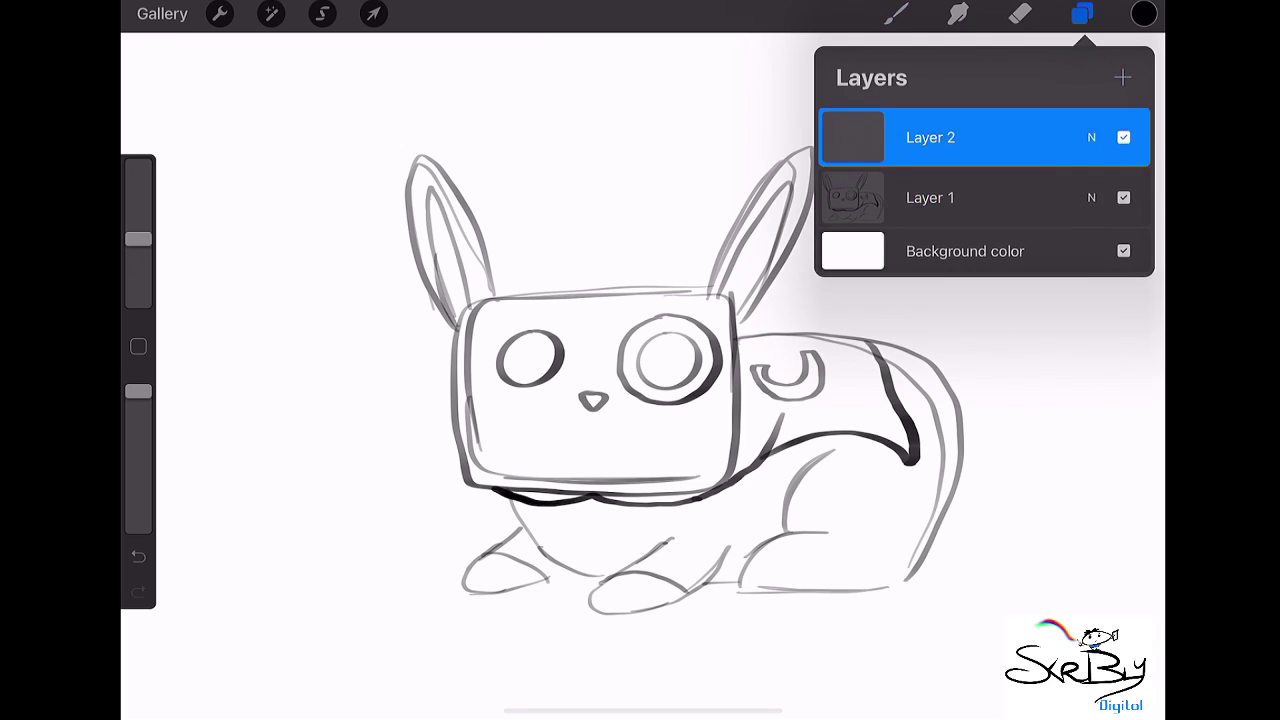
left_click(897, 13)
left_click(1082, 13)
- Fade the Layer 1 sketch to 22% opacity and return to the brush
left_click(1082, 13)
left_click(1091, 197)
left_click_drag(1134, 269, 900, 269)
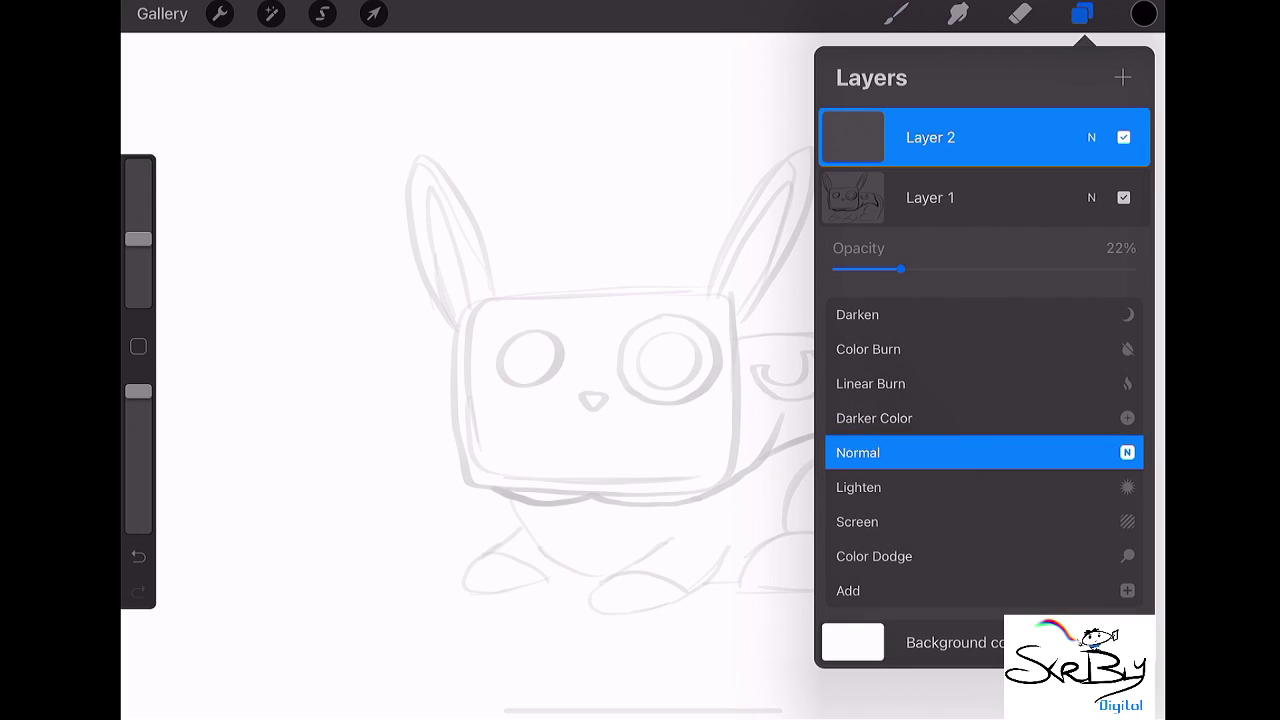
left_click(1091, 197)
left_click(897, 13)
left_click(897, 13)
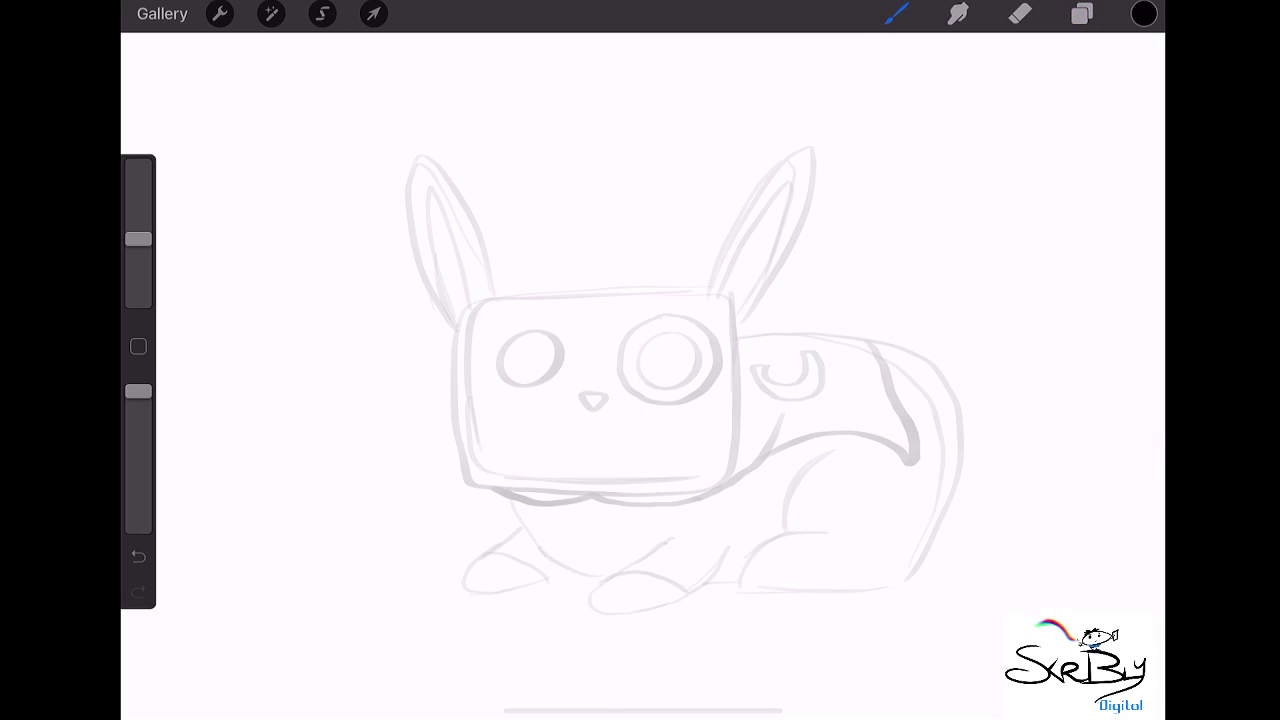
- Ink both eyes black with small white highlights and fill in the nose
mouse_move(548, 336)
left_mouse_down()
mouse_move(522, 332)
mouse_move(505, 370)
mouse_move(564, 366)
mouse_move(540, 334)
left_mouse_up()
left_click_drag(1144, 13, 533, 355)
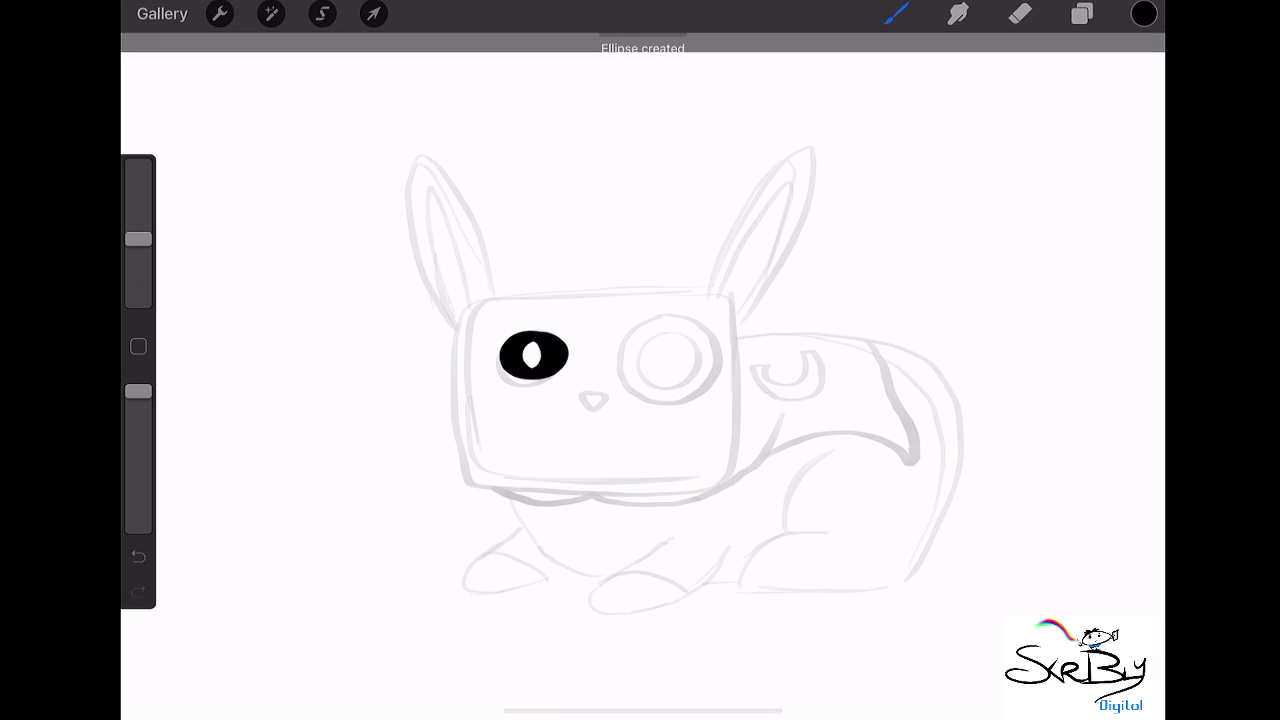
key("ctrl+z")
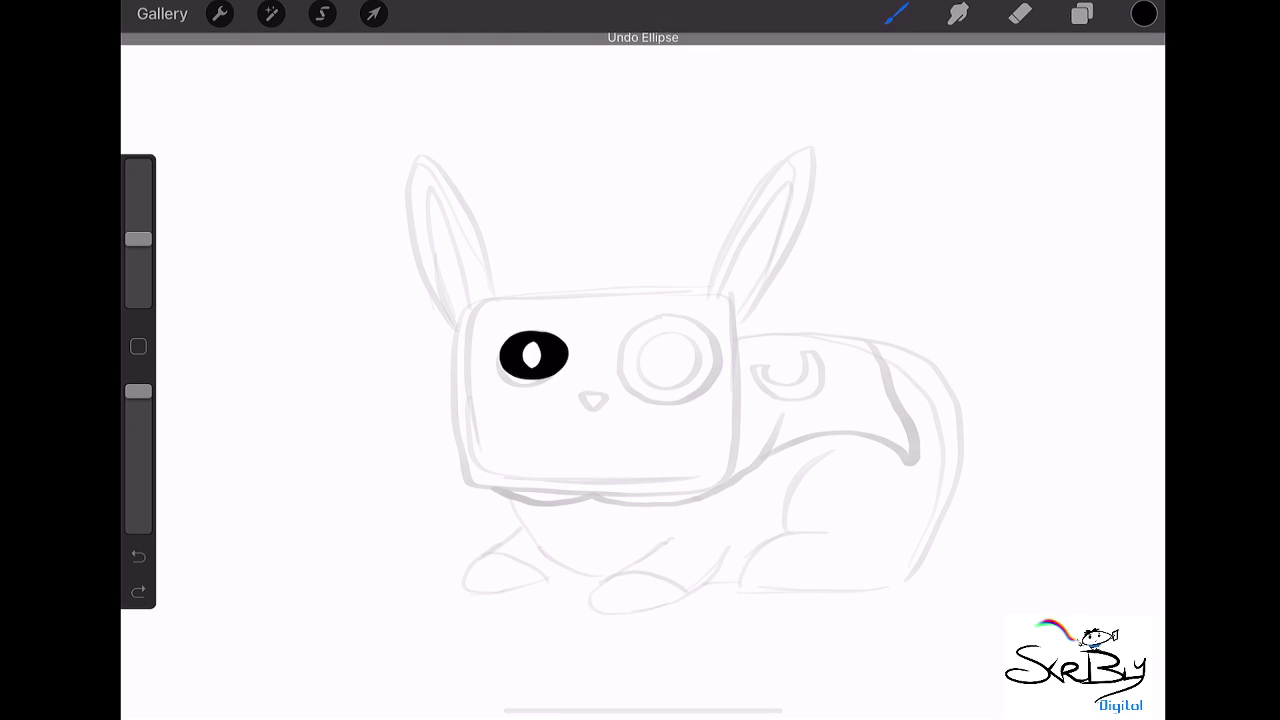
left_click_drag(526, 366, 540, 360)
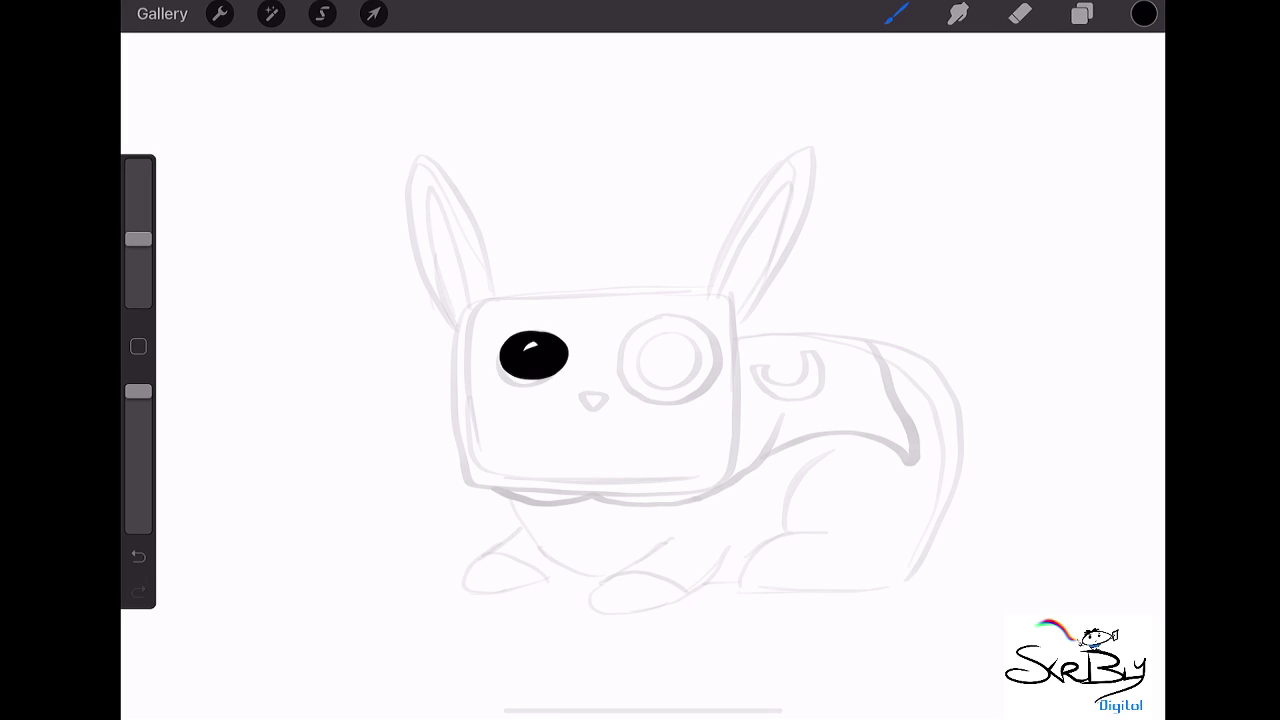
mouse_move(676, 340)
left_mouse_down()
mouse_move(640, 365)
mouse_move(680, 382)
mouse_move(702, 352)
mouse_move(670, 338)
mouse_move(676, 348)
left_mouse_up()
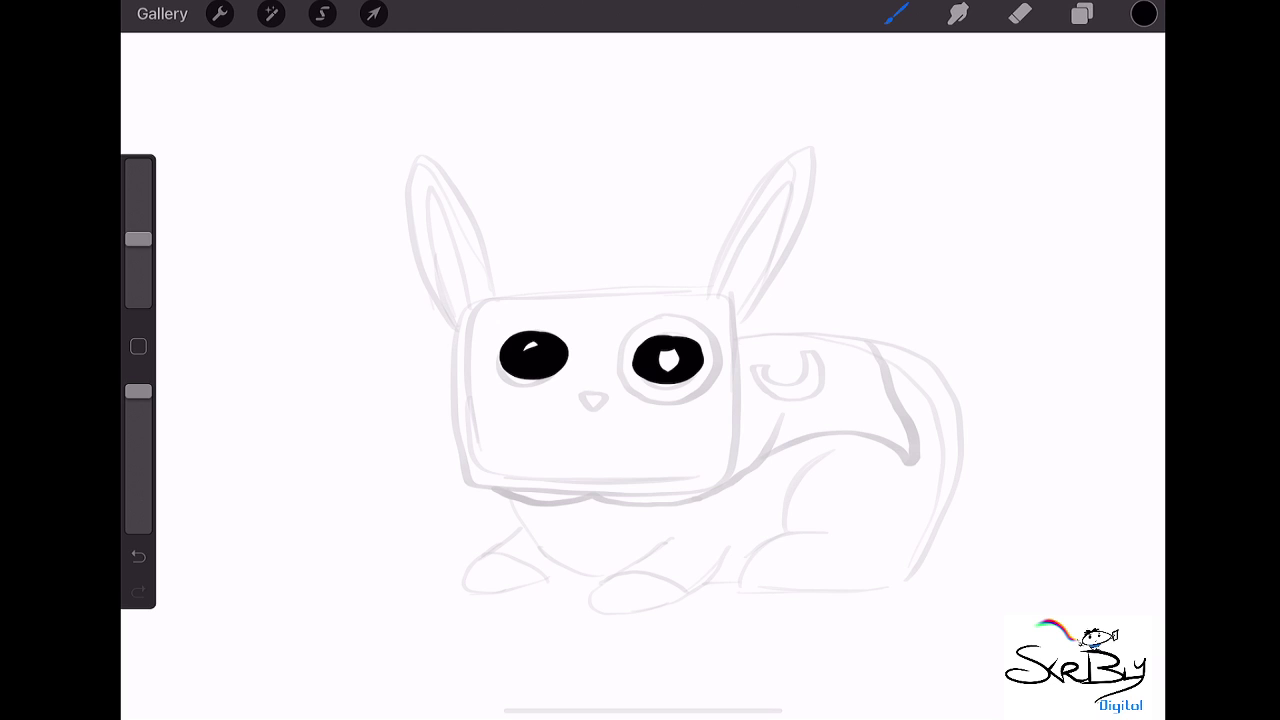
key("ctrl+z")
mouse_move(680, 345)
left_mouse_down()
mouse_move(655, 340)
mouse_move(665, 378)
mouse_move(702, 365)
mouse_move(662, 338)
mouse_move(679, 370)
left_mouse_up()
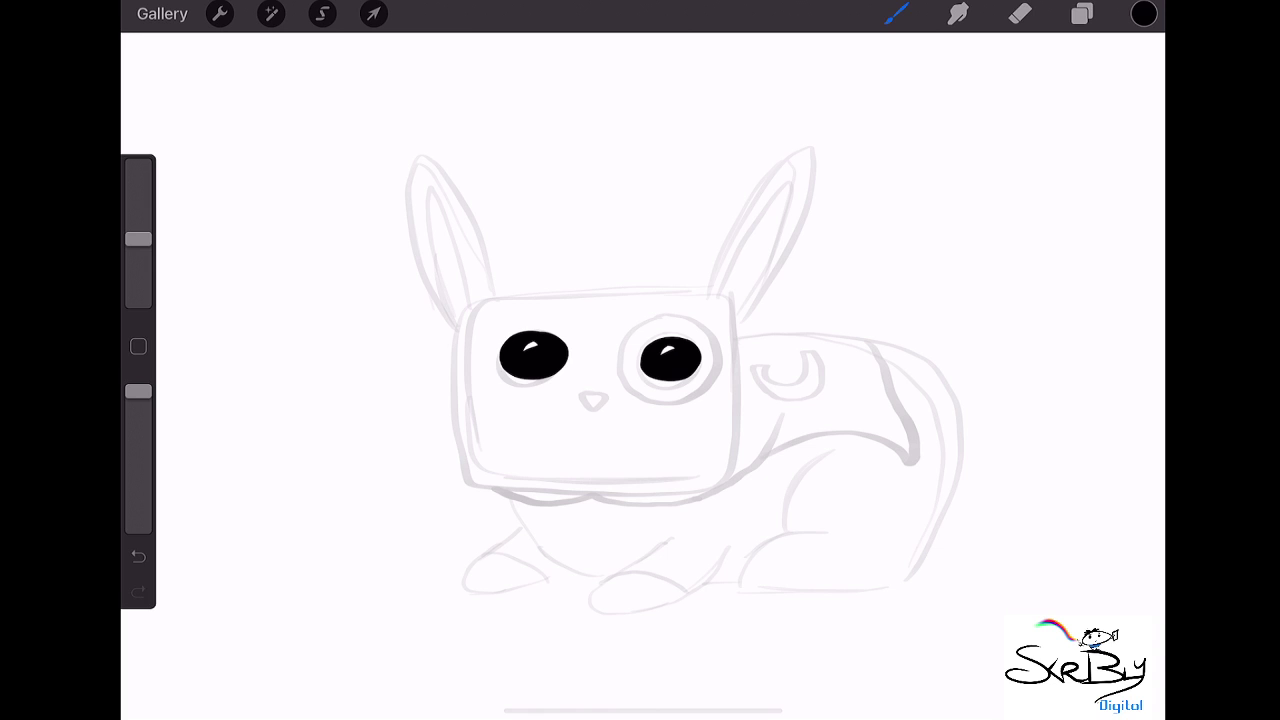
mouse_move(658, 326)
left_mouse_down()
mouse_move(620, 350)
mouse_move(640, 395)
mouse_move(685, 400)
mouse_move(716, 374)
mouse_move(713, 342)
mouse_move(682, 322)
mouse_move(648, 325)
mouse_move(662, 326)
left_mouse_up()
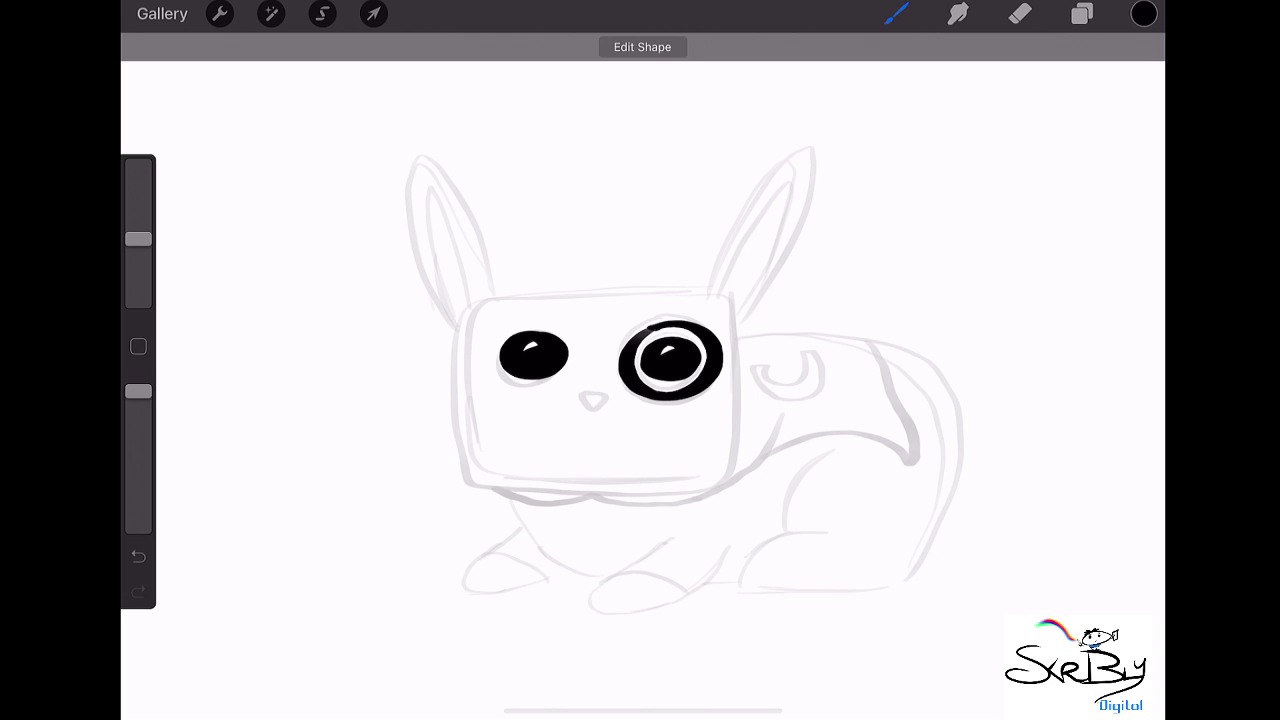
mouse_move(580, 392)
left_mouse_down()
mouse_move(602, 392)
mouse_move(596, 410)
mouse_move(606, 394)
left_mouse_up()
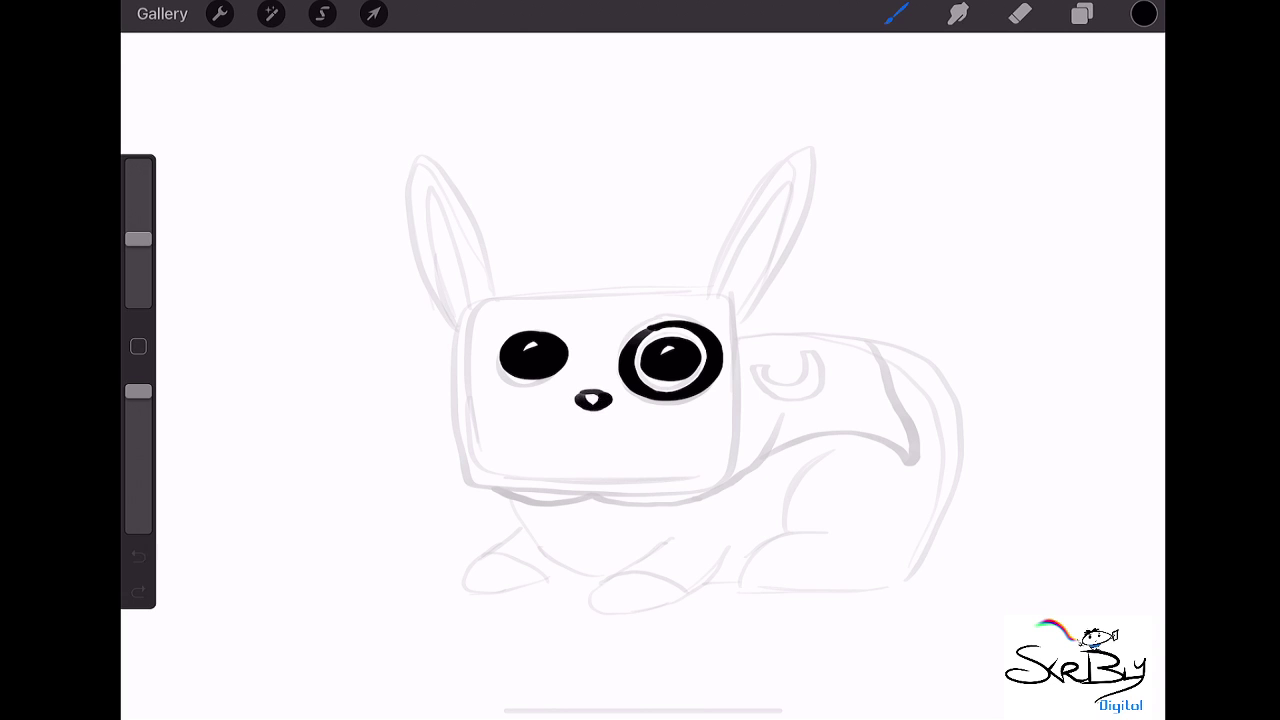
- Shrink the brush slightly and ink the square head's top, sides and bottom in thick black
mouse_move(138, 239)
left_mouse_down()
mouse_move(138, 266)
mouse_move(138, 248)
left_mouse_up()
scroll(642, 376, "left", 1)
mouse_move(487, 298)
left_mouse_down()
mouse_move(730, 292)
mouse_move(766, 338)
left_mouse_up()
key("ctrl+z")
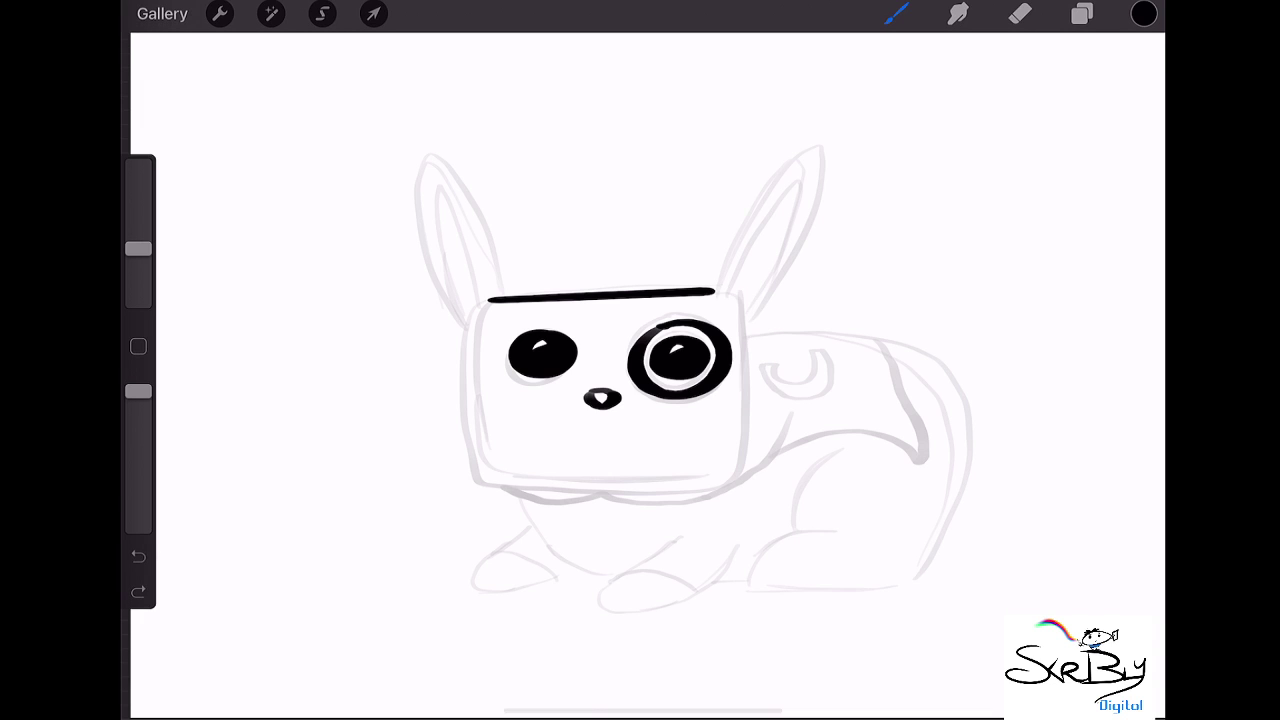
mouse_move(712, 290)
left_mouse_down()
mouse_move(752, 296)
mouse_move(766, 334)
mouse_move(759, 434)
left_mouse_up()
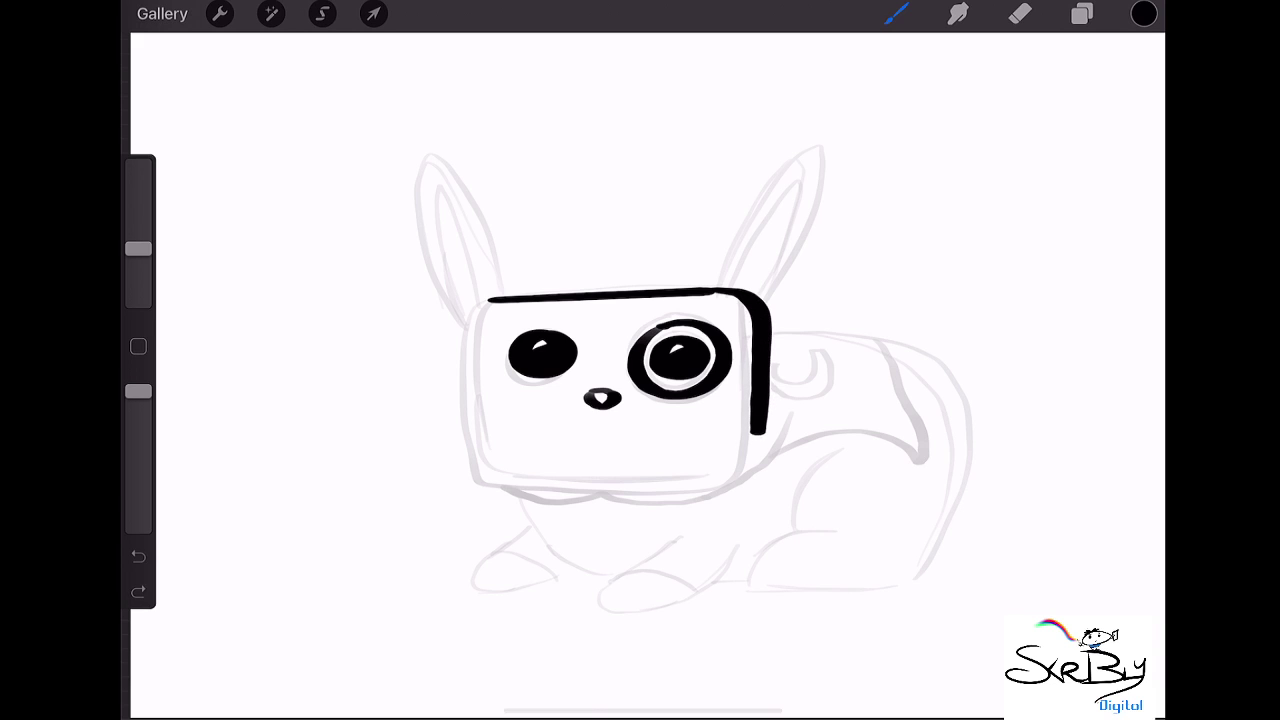
key("ctrl+z")
key("ctrl+z")
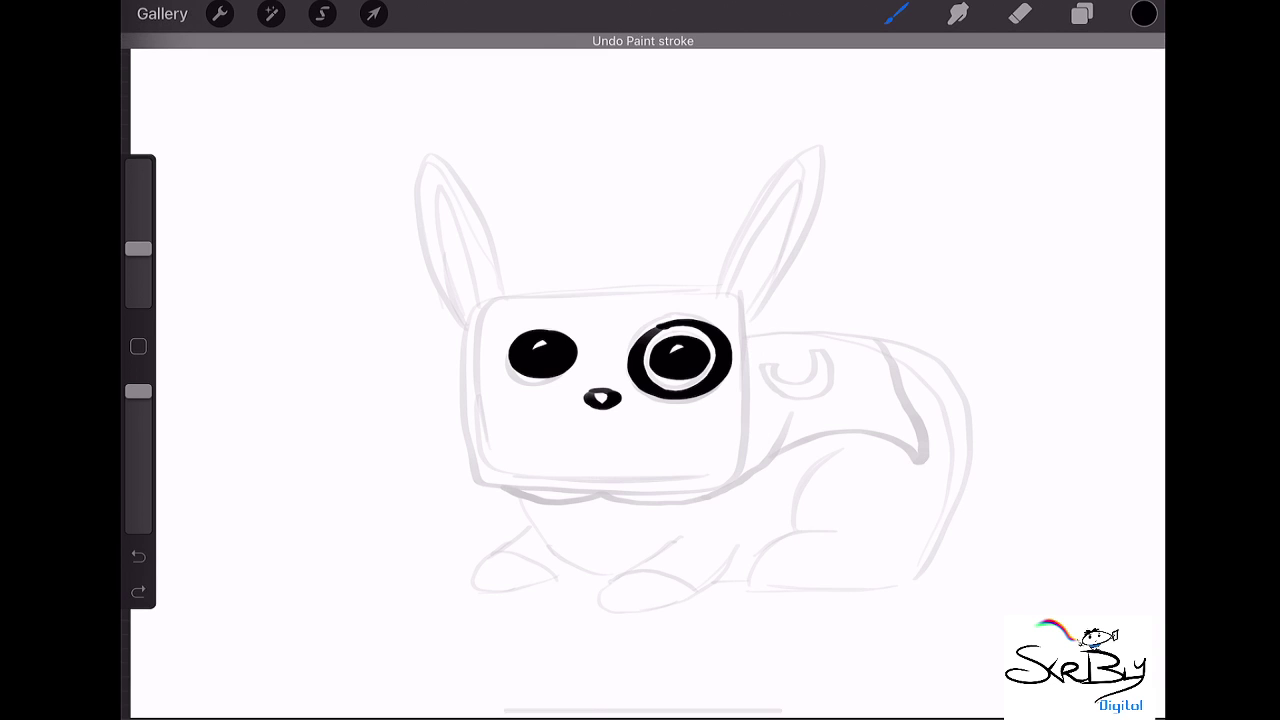
mouse_move(507, 292)
left_mouse_down()
mouse_move(722, 292)
mouse_move(766, 356)
mouse_move(740, 484)
left_mouse_up()
mouse_move(507, 293)
left_mouse_down()
mouse_move(462, 316)
mouse_move(449, 405)
mouse_move(468, 462)
left_mouse_up()
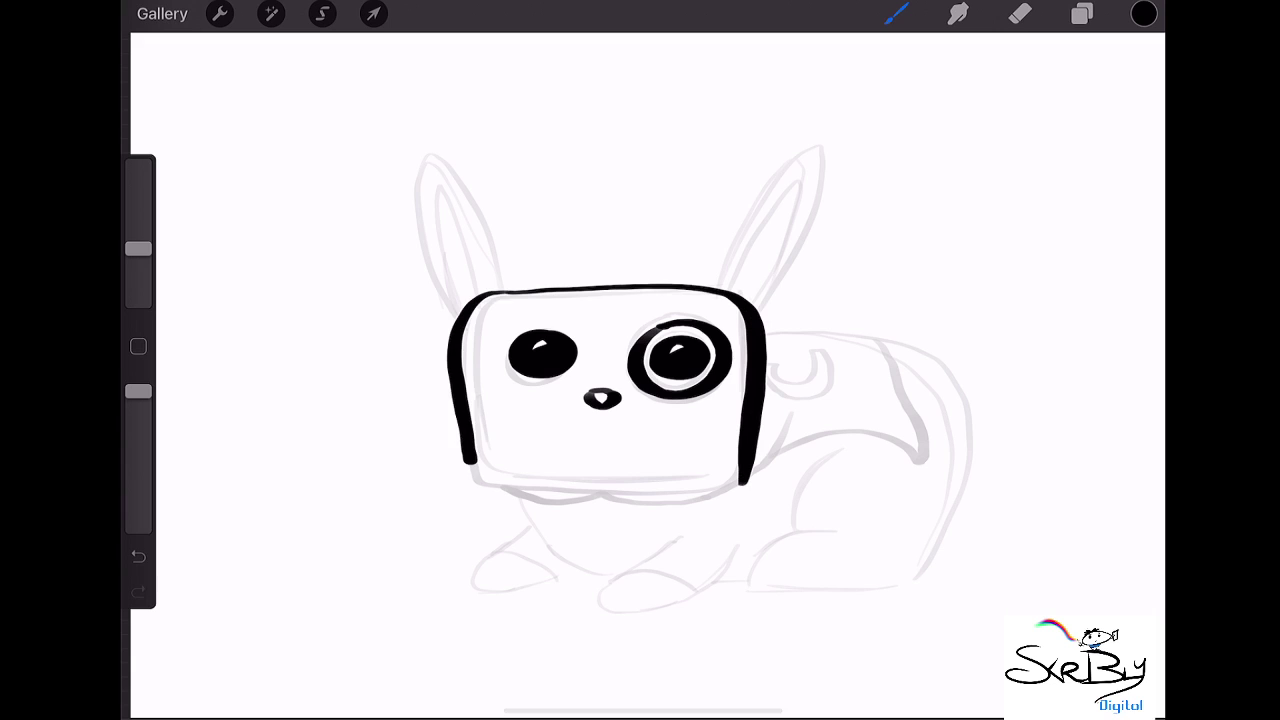
key("ctrl+z")
mouse_move(508, 293)
left_mouse_down()
mouse_move(458, 330)
mouse_move(476, 471)
mouse_move(495, 485)
mouse_move(750, 480)
left_mouse_up()
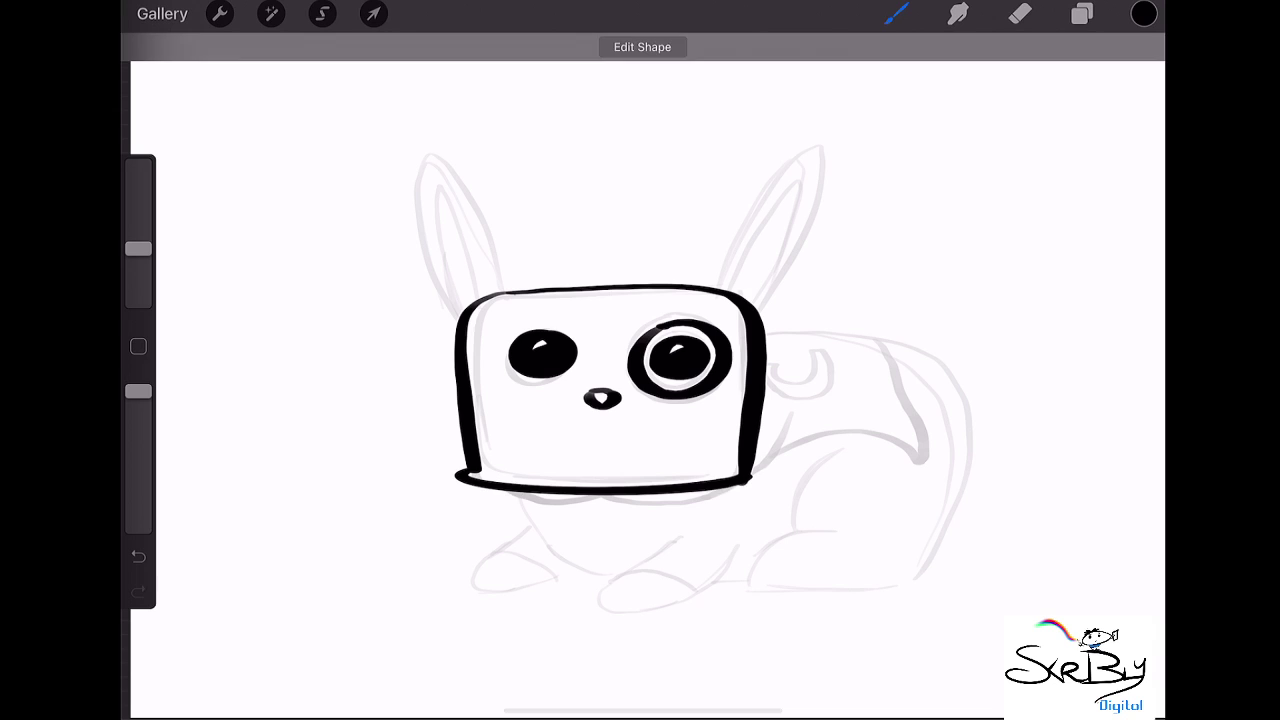
key("ctrl+z")
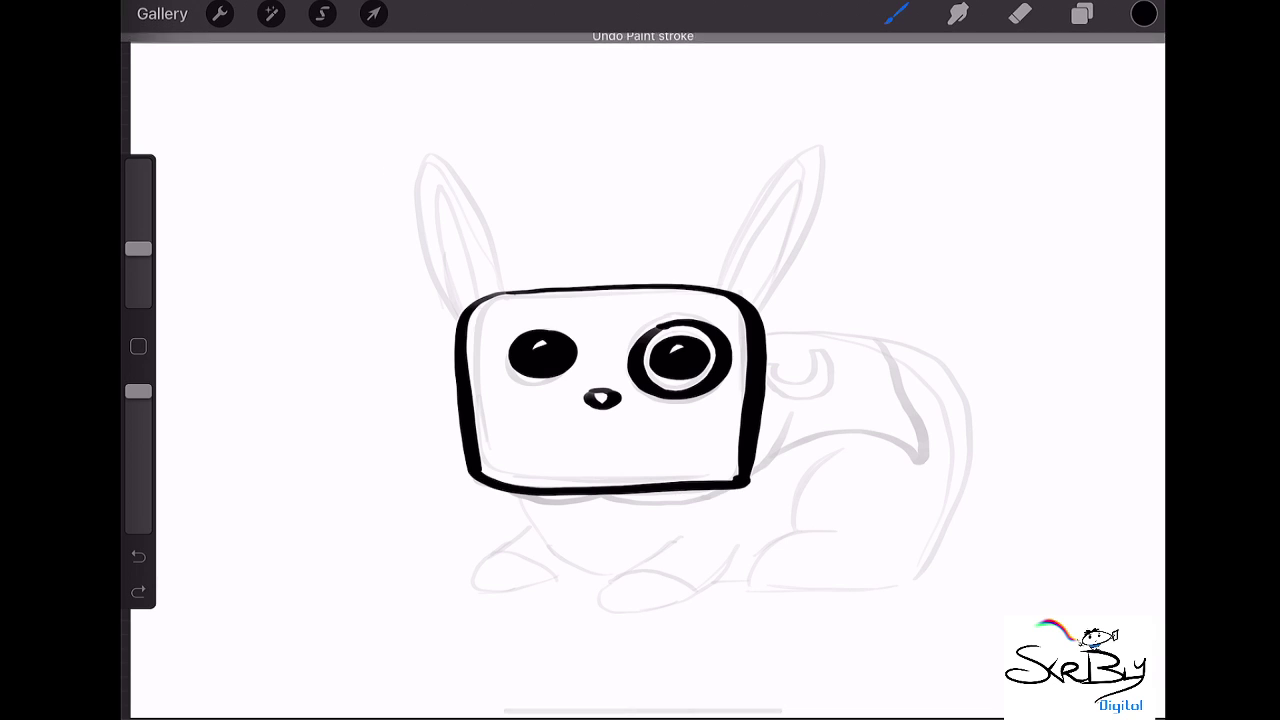
mouse_move(469, 463)
left_mouse_down()
mouse_move(524, 491)
mouse_move(746, 481)
left_mouse_up()
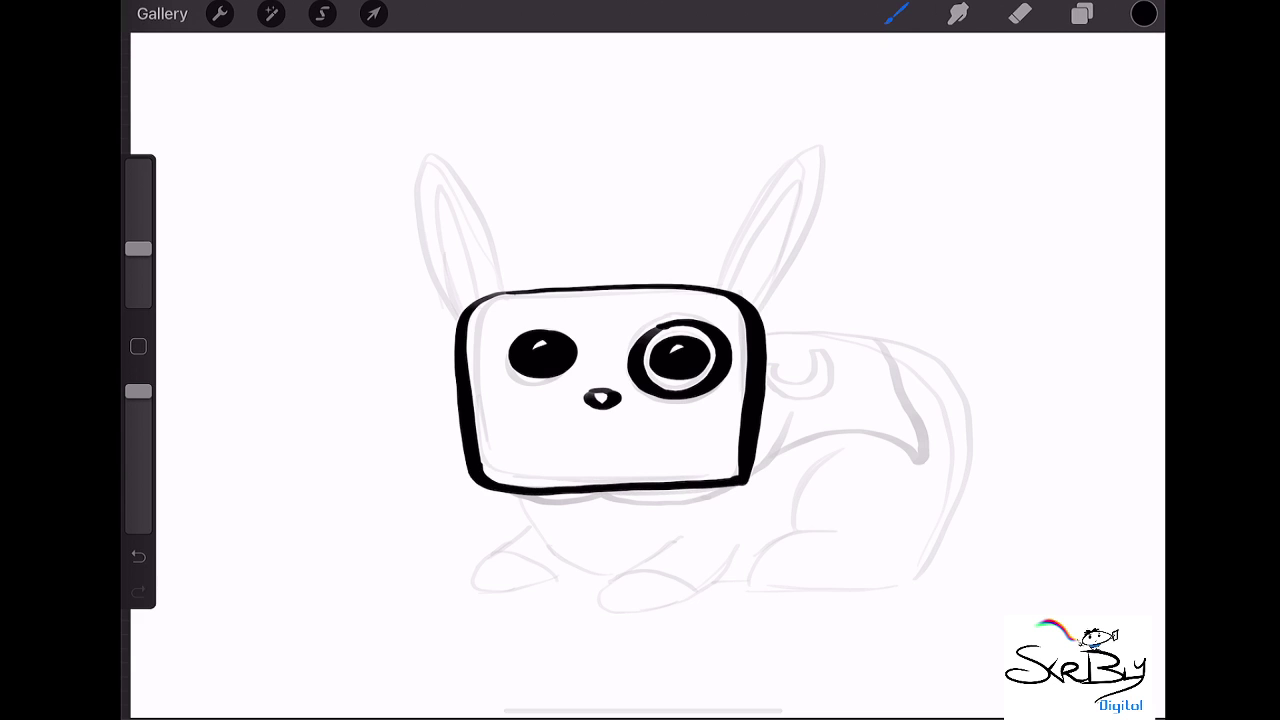
- Ink both tall ears in black, redoing the right ear, and add a curve beneath the head
mouse_move(710, 288)
left_mouse_down()
mouse_move(728, 246)
mouse_move(808, 158)
mouse_move(836, 172)
mouse_move(758, 320)
left_mouse_up()
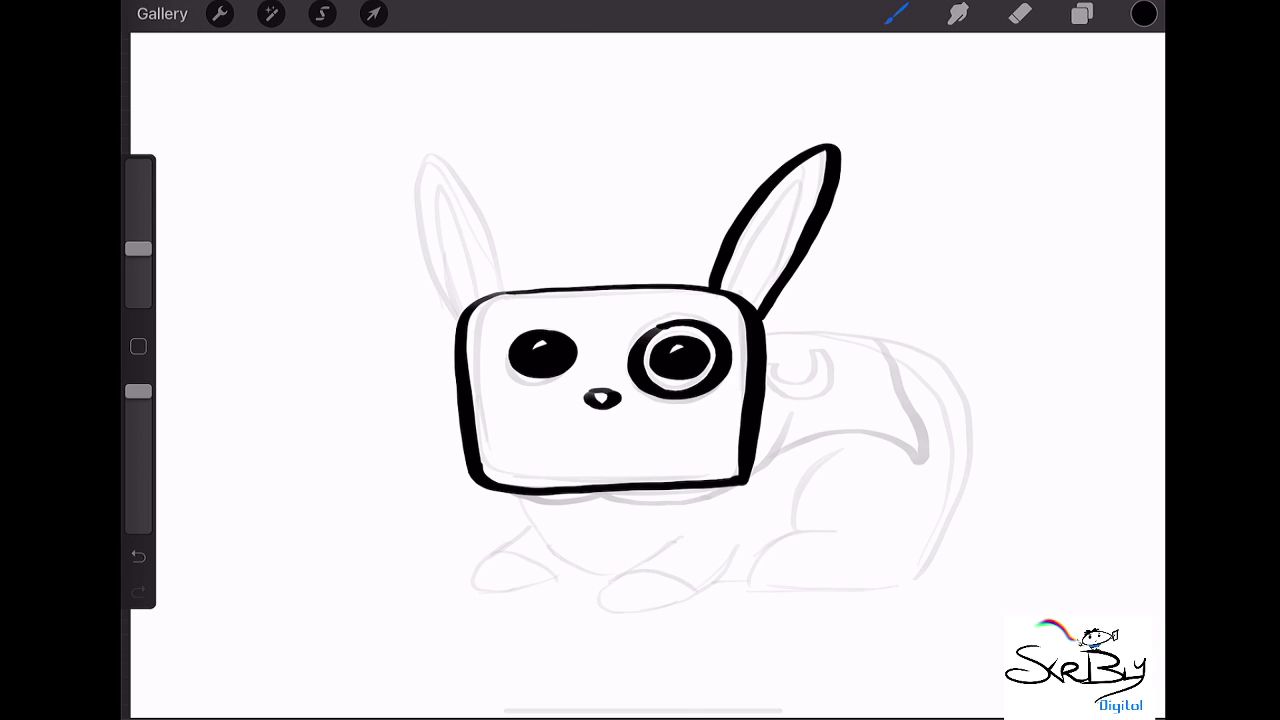
mouse_move(722, 290)
left_mouse_down()
mouse_move(826, 154)
mouse_move(752, 306)
left_mouse_up()
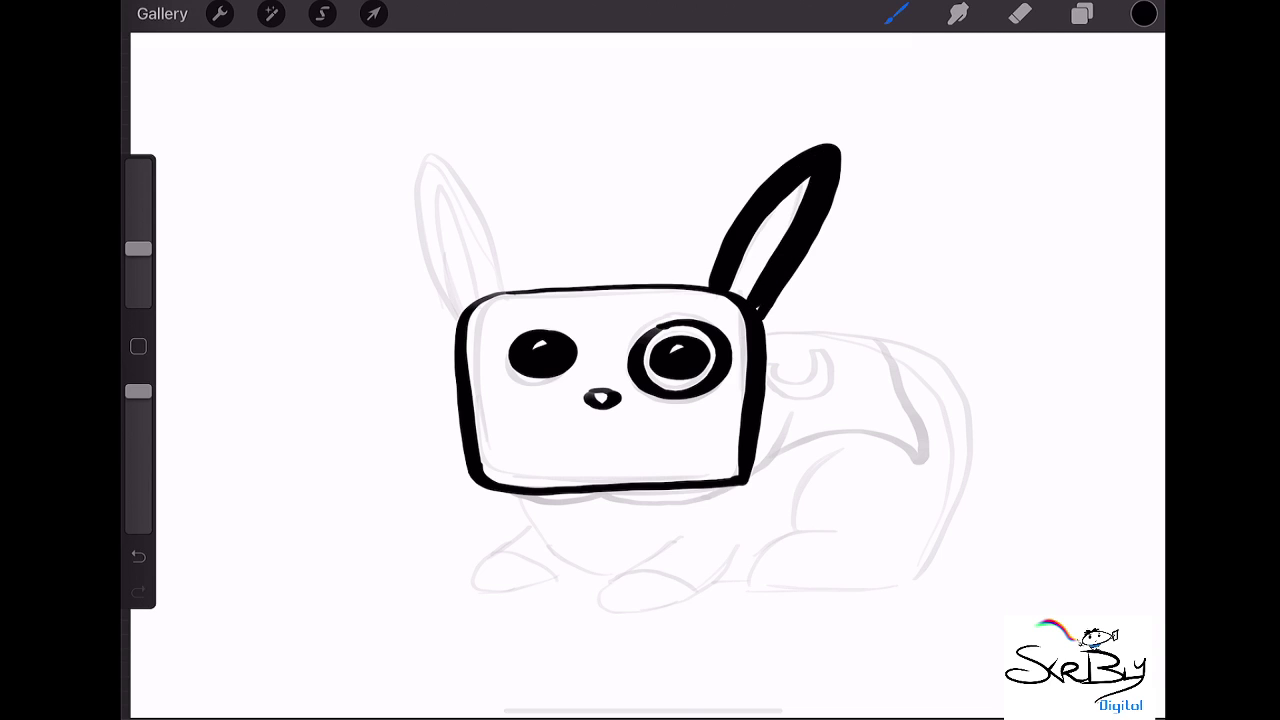
mouse_move(456, 318)
left_mouse_down()
mouse_move(400, 232)
mouse_move(418, 152)
mouse_move(504, 290)
mouse_move(440, 276)
mouse_move(432, 164)
mouse_move(490, 296)
mouse_move(457, 329)
left_mouse_up()
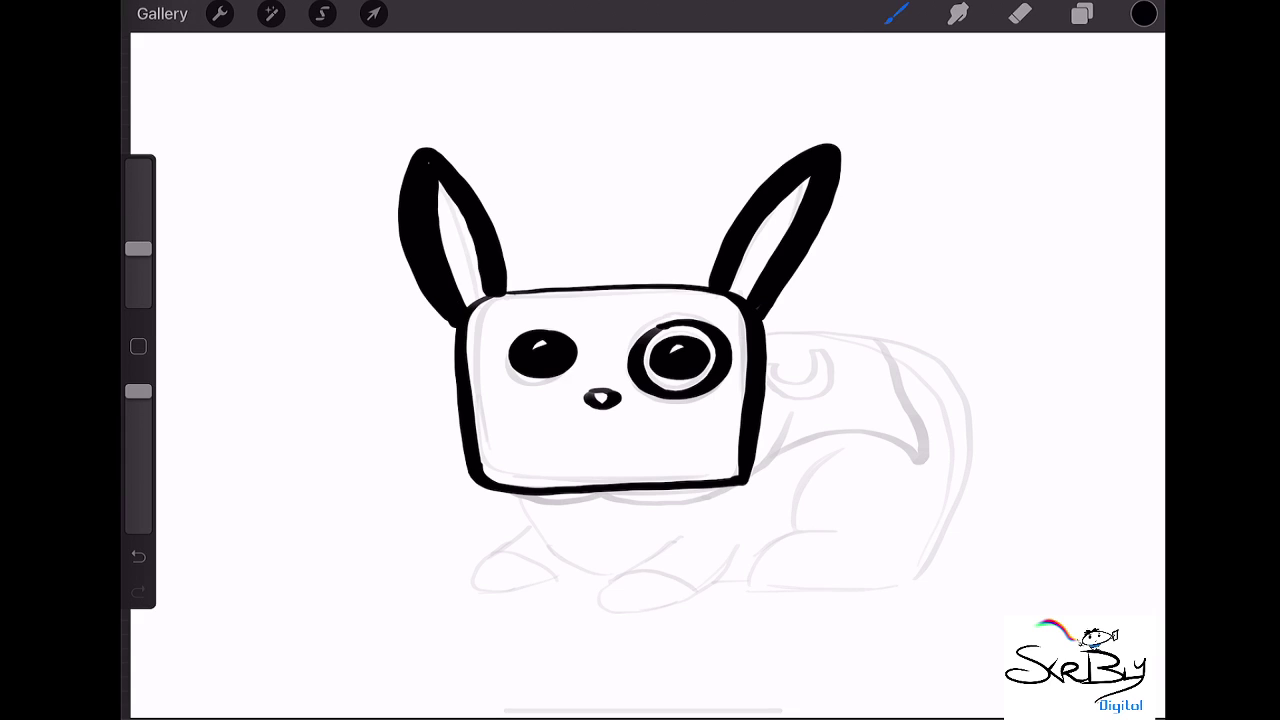
left_click_drag(706, 288, 724, 232)
key("ctrl+z")
key("ctrl+z")
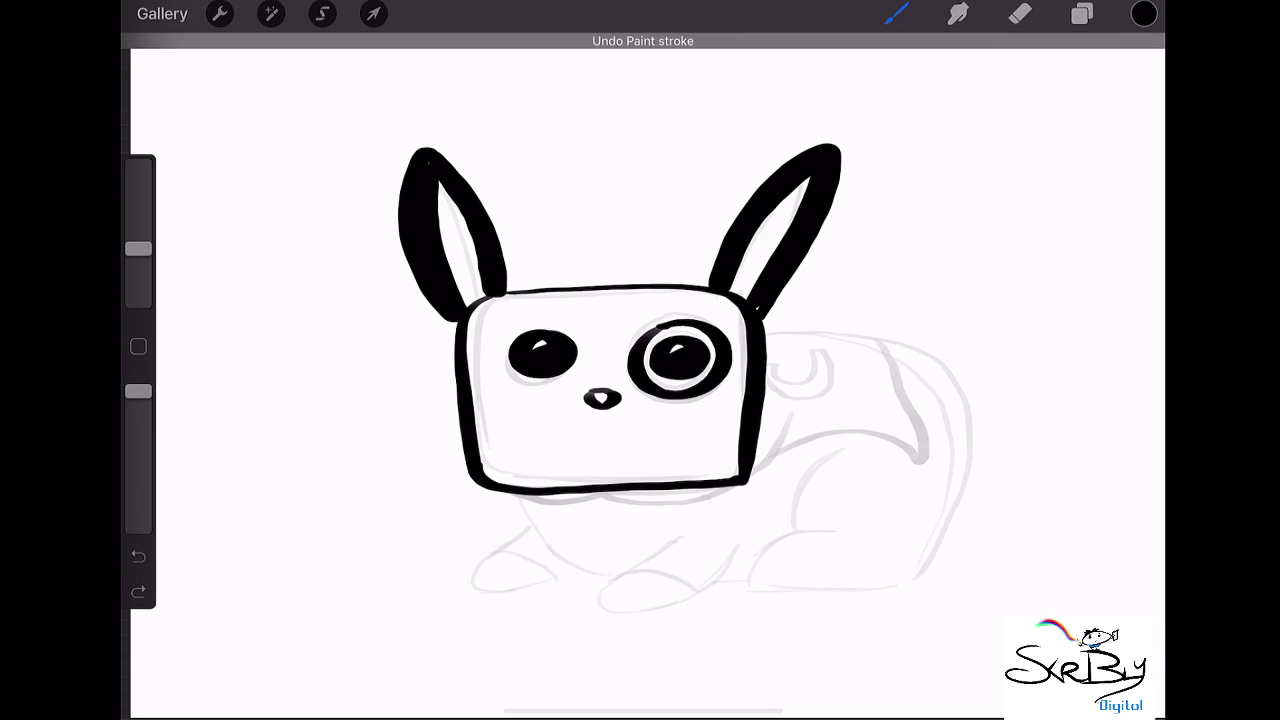
key("ctrl+z")
key("ctrl+z")
key("ctrl+z")
key("ctrl+z")
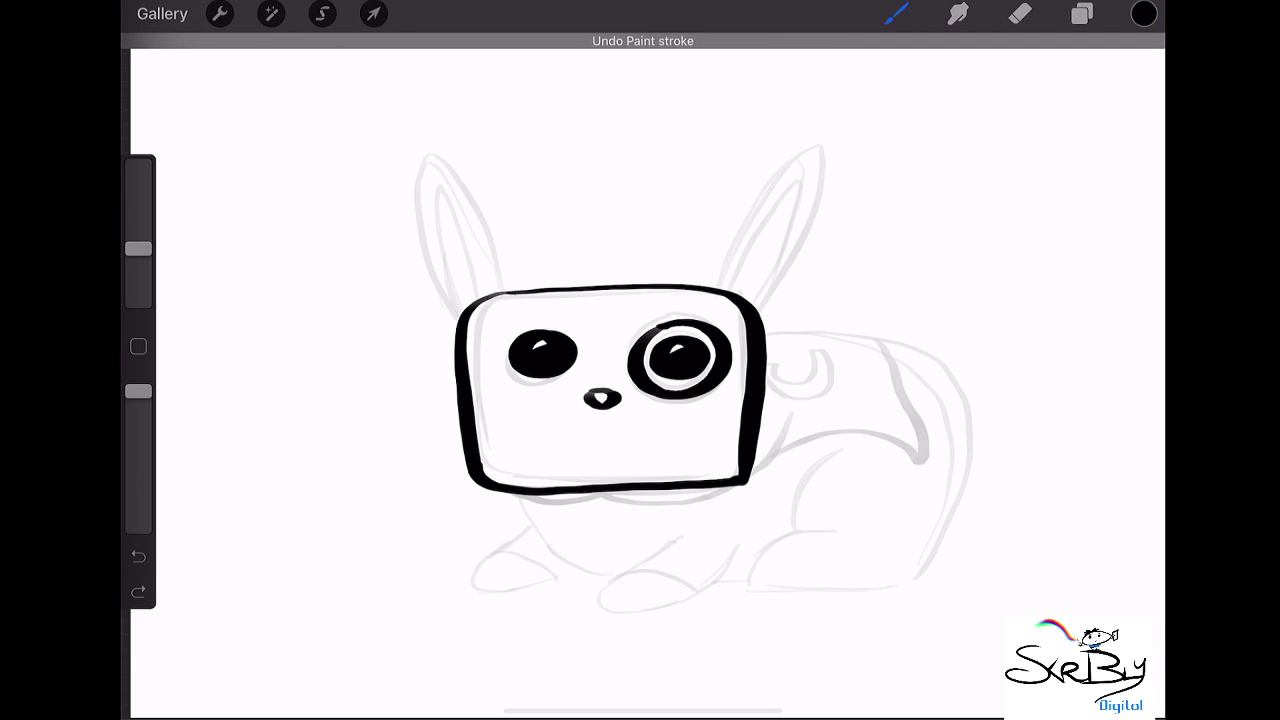
mouse_move(712, 290)
left_mouse_down()
mouse_move(788, 170)
mouse_move(826, 146)
mouse_move(831, 198)
mouse_move(760, 312)
mouse_move(732, 256)
mouse_move(820, 154)
mouse_move(756, 310)
left_mouse_up()
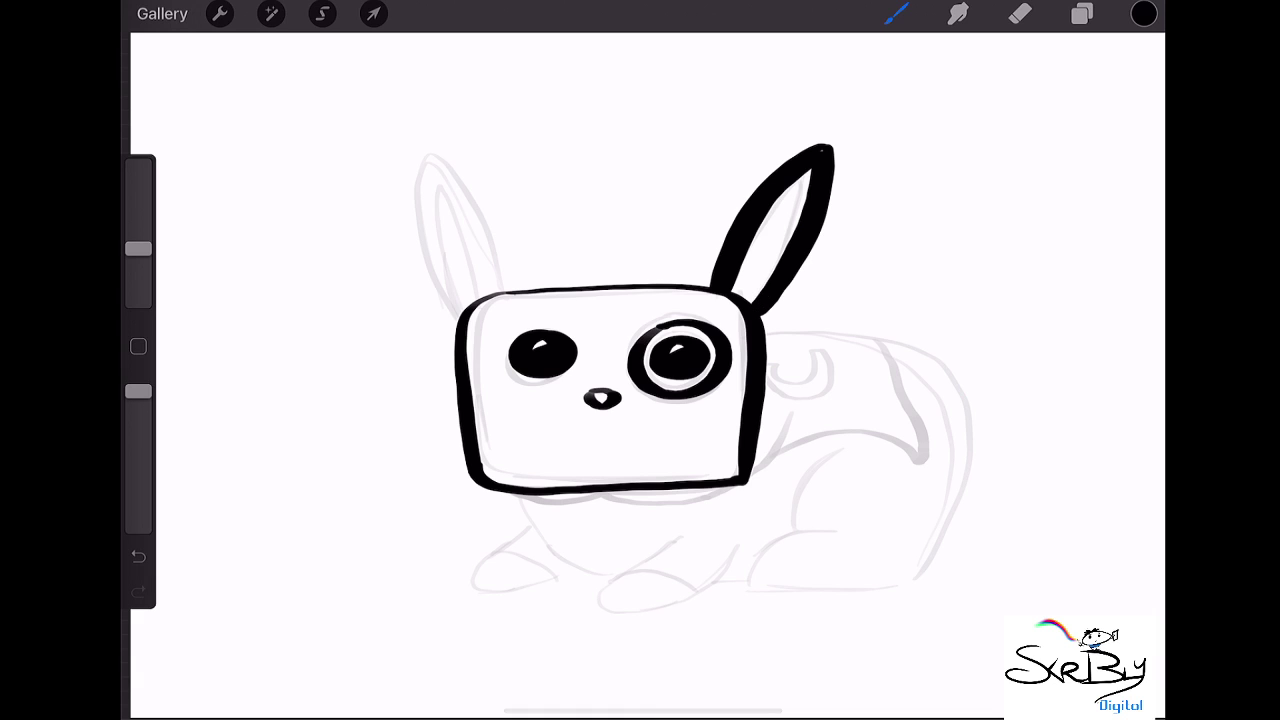
mouse_move(460, 316)
left_mouse_down()
mouse_move(418, 258)
mouse_move(413, 165)
mouse_move(432, 153)
mouse_move(462, 186)
mouse_move(496, 296)
mouse_move(430, 250)
mouse_move(436, 166)
mouse_move(492, 302)
left_mouse_up()
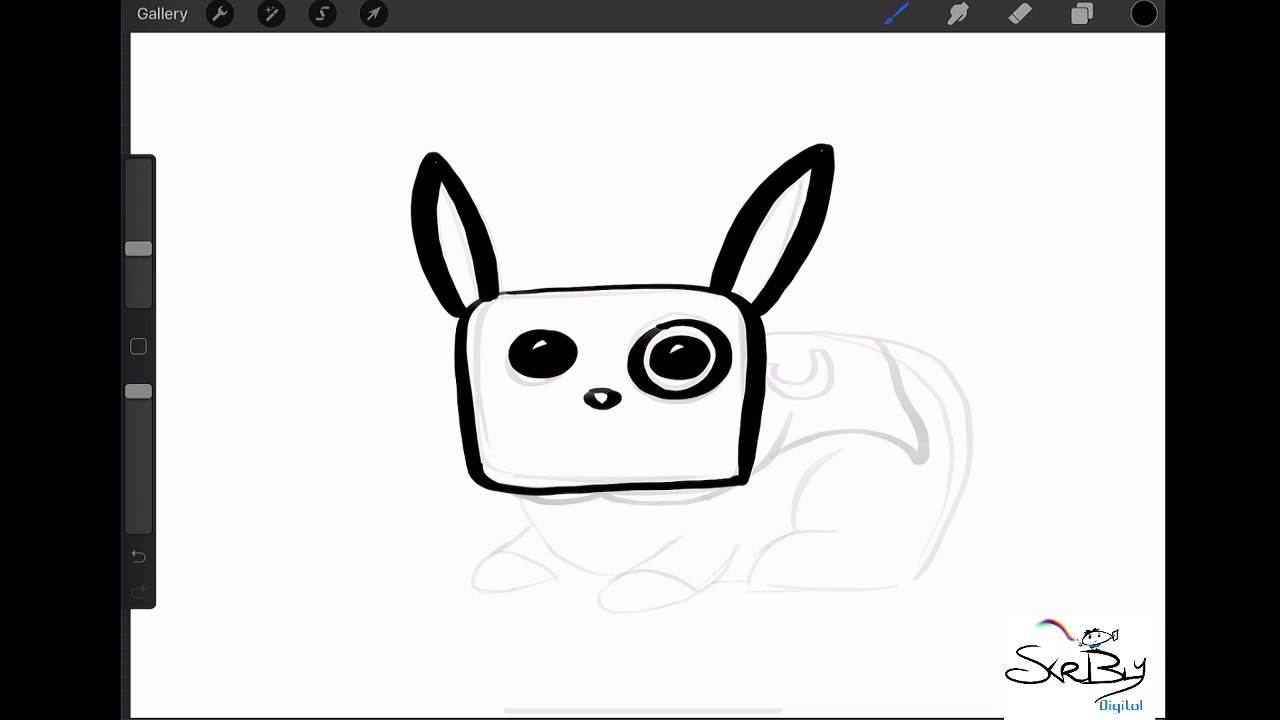
mouse_move(500, 492)
left_mouse_down()
mouse_move(588, 510)
mouse_move(625, 489)
mouse_move(700, 506)
mouse_move(805, 418)
mouse_move(950, 456)
mouse_move(855, 336)
mouse_move(765, 333)
mouse_move(772, 366)
mouse_move(795, 380)
mouse_move(830, 348)
left_mouse_up()
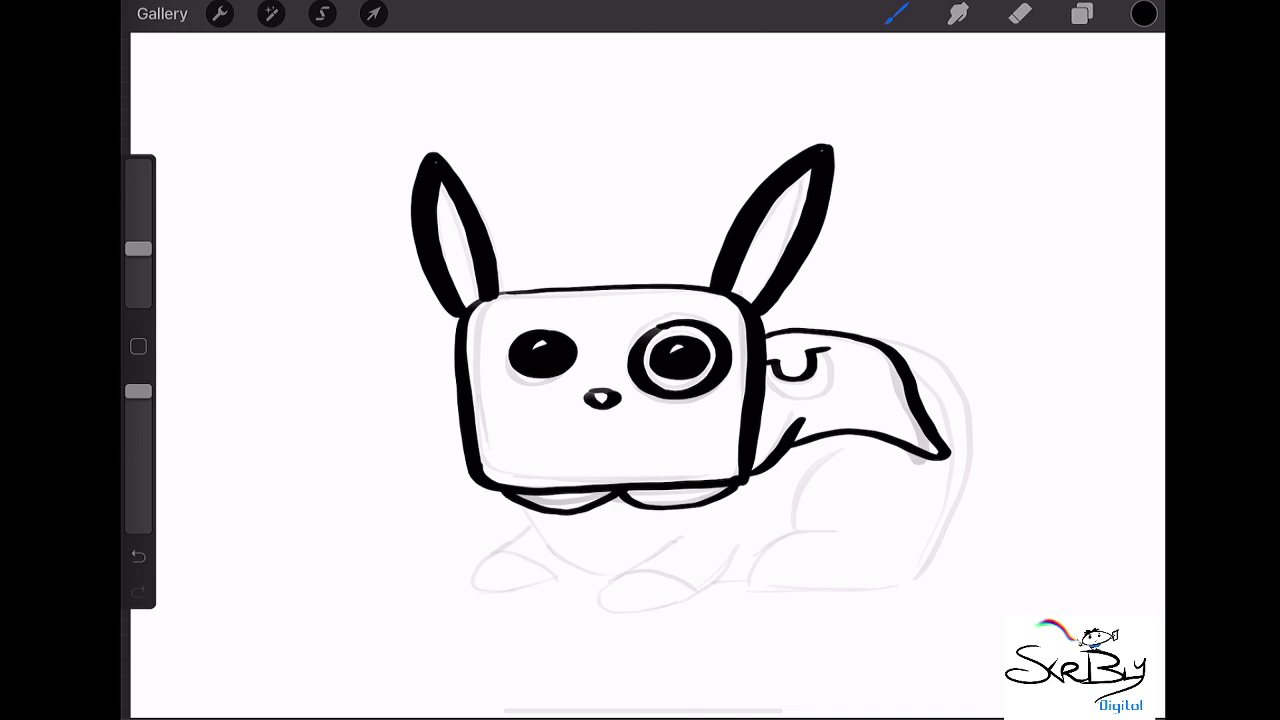
- Ink the curve under the U mark, the back, the hind and front legs, and the back-right contour
mouse_move(769, 365)
left_mouse_down()
mouse_move(795, 393)
mouse_move(822, 392)
mouse_move(838, 362)
mouse_move(822, 352)
mouse_move(815, 376)
mouse_move(785, 381)
left_mouse_up()
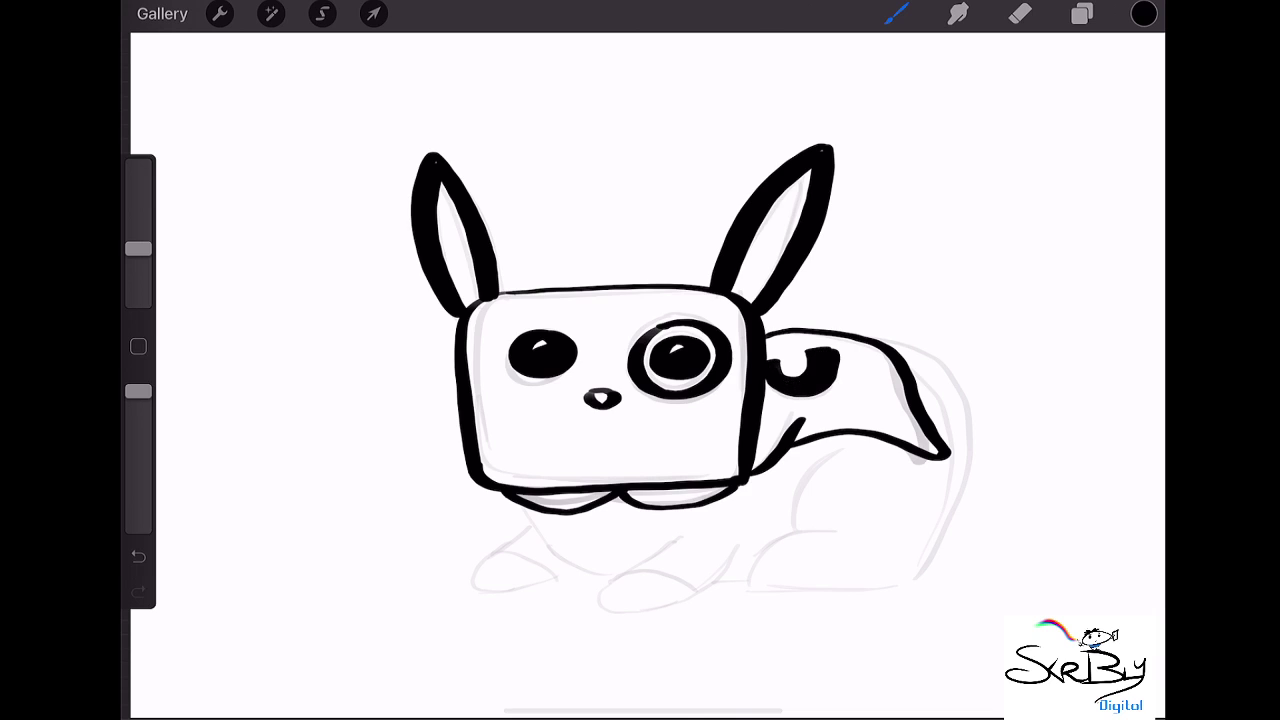
mouse_move(886, 346)
left_mouse_down()
mouse_move(976, 378)
mouse_move(998, 455)
mouse_move(890, 573)
left_mouse_up()
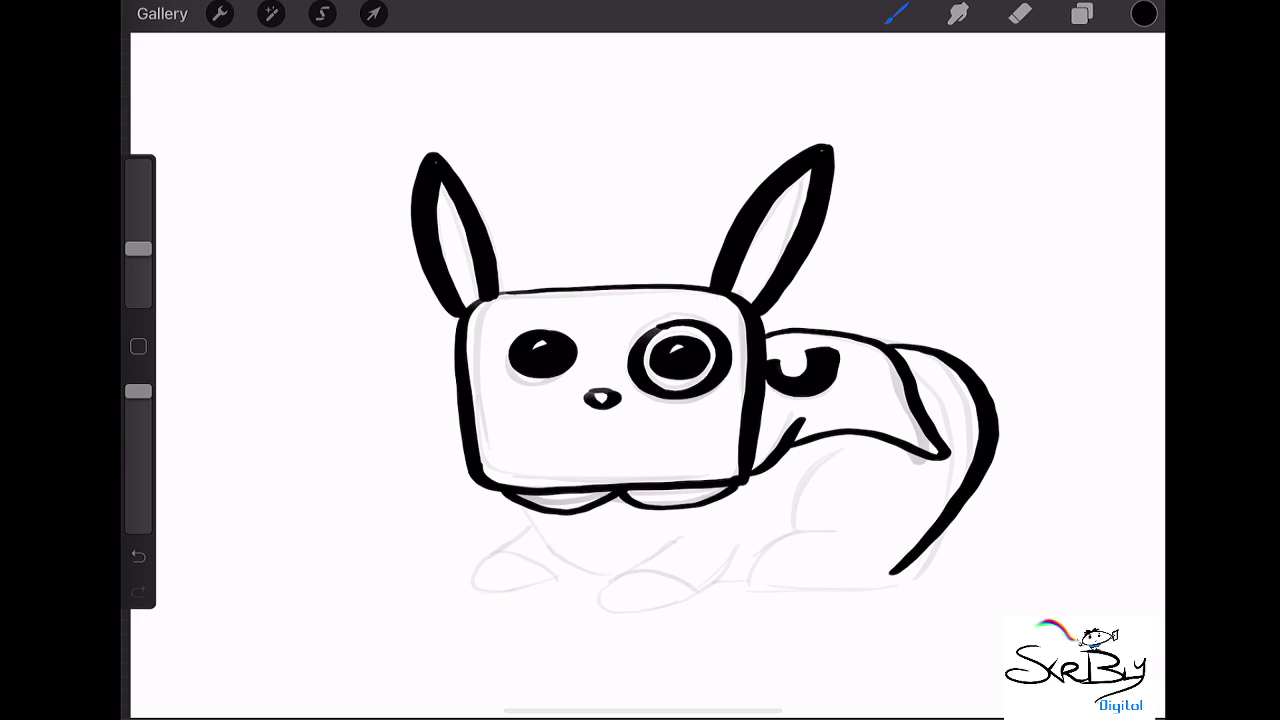
mouse_move(834, 452)
left_mouse_down()
mouse_move(790, 500)
mouse_move(802, 535)
mouse_move(772, 543)
mouse_move(756, 585)
left_mouse_up()
left_click_drag(852, 593, 890, 574)
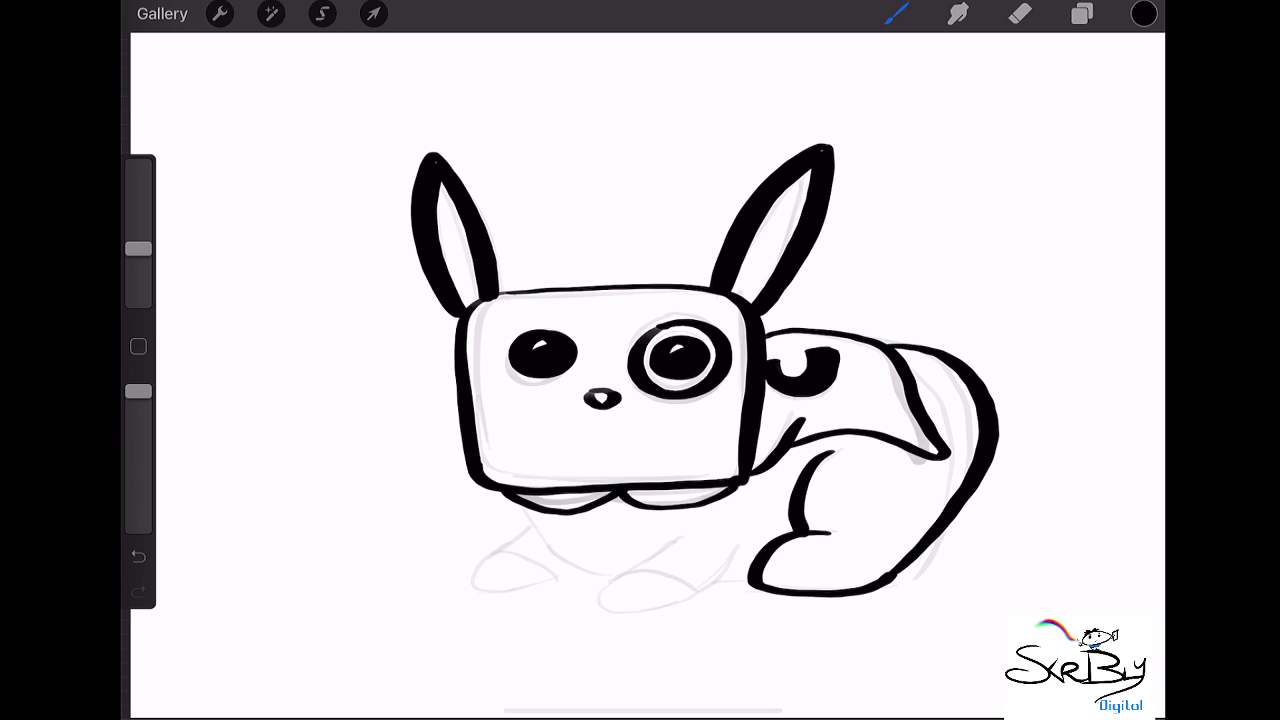
mouse_move(729, 582)
left_mouse_down()
mouse_move(749, 581)
mouse_move(602, 584)
mouse_move(674, 566)
mouse_move(692, 592)
mouse_move(616, 604)
mouse_move(650, 560)
mouse_move(654, 598)
mouse_move(674, 588)
mouse_move(664, 550)
mouse_move(684, 530)
left_mouse_up()
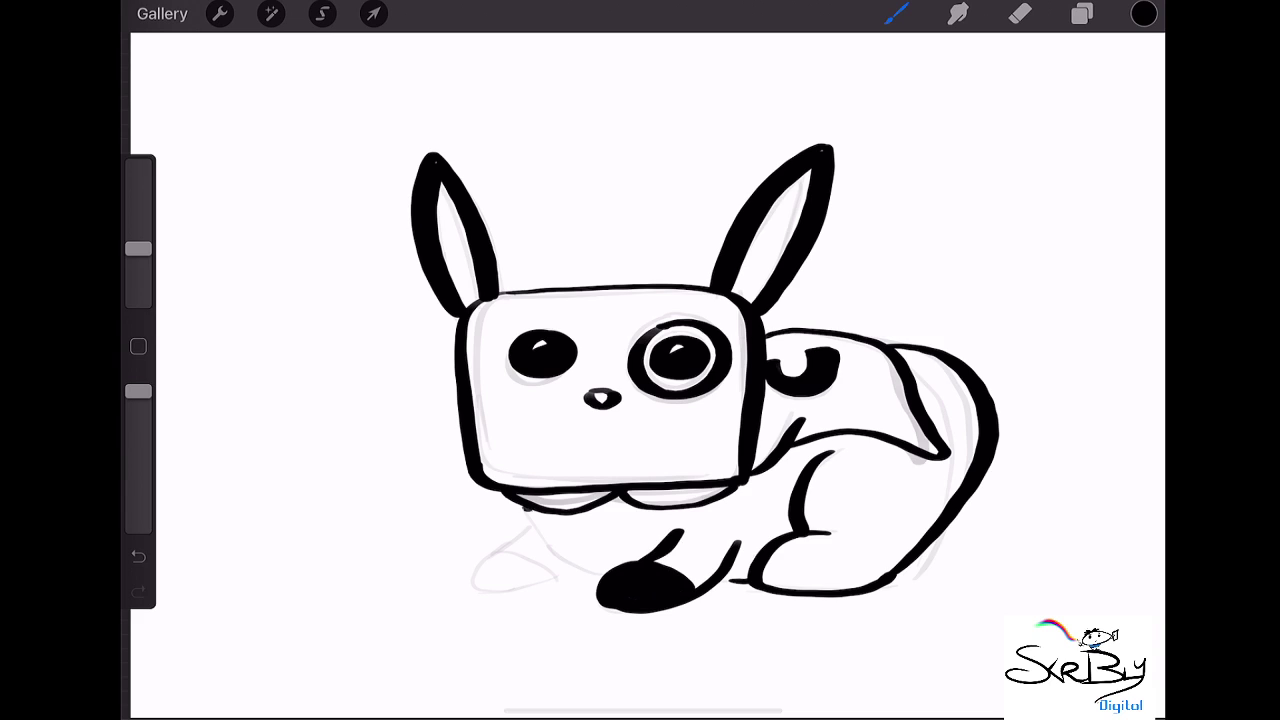
mouse_move(524, 508)
left_mouse_down()
mouse_move(600, 578)
mouse_move(500, 600)
mouse_move(510, 538)
mouse_move(524, 530)
mouse_move(556, 580)
mouse_move(478, 592)
mouse_move(528, 560)
mouse_move(495, 566)
mouse_move(538, 582)
left_mouse_up()
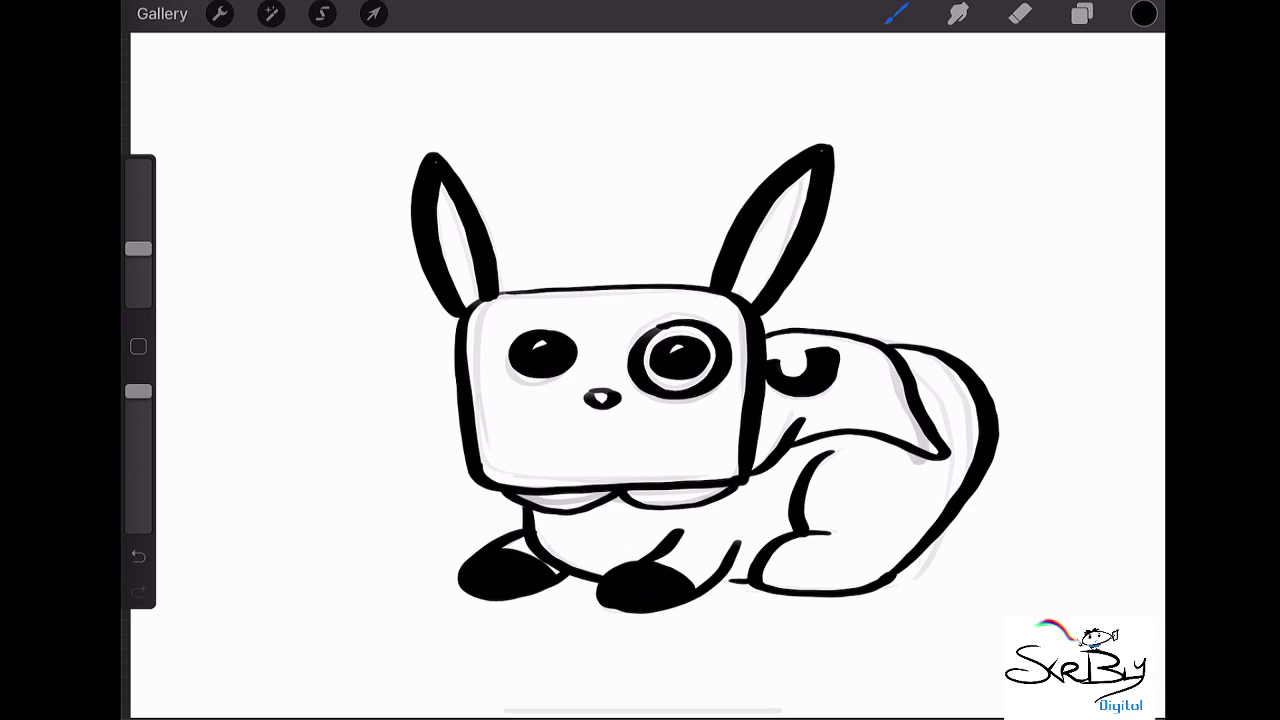
mouse_move(998, 444)
left_mouse_down()
mouse_move(1012, 470)
mouse_move(975, 494)
left_mouse_up()
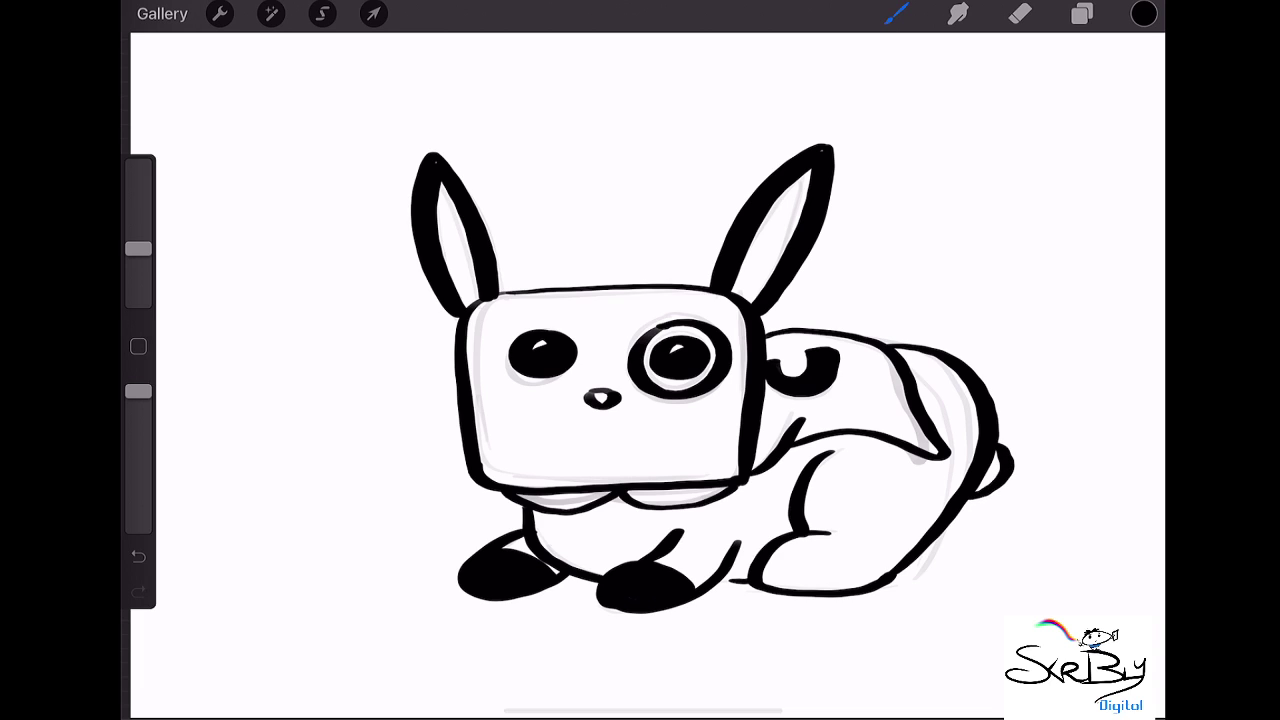
- Add Layer 3 for colour and move it beneath the line art
left_click(1082, 14)
left_click(1122, 77)
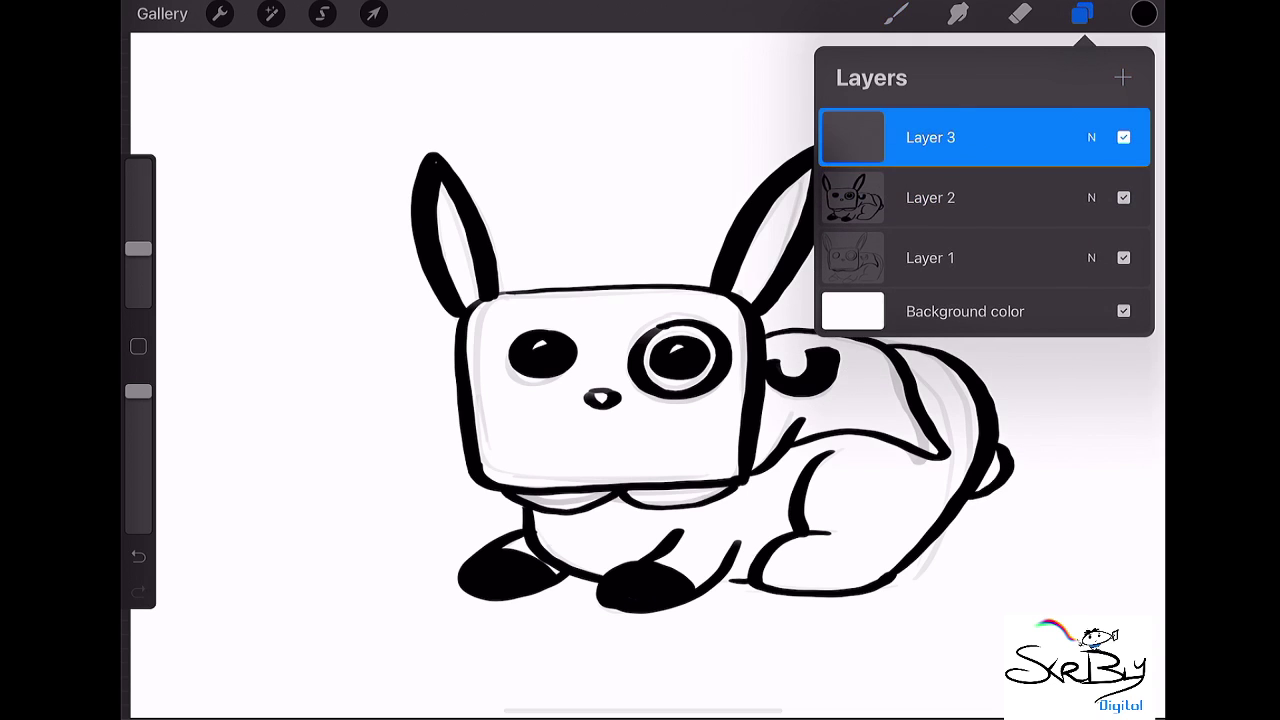
left_click_drag(930, 137, 930, 197)
- Colour the nose and both inner ears bright pink
left_click(1144, 13)
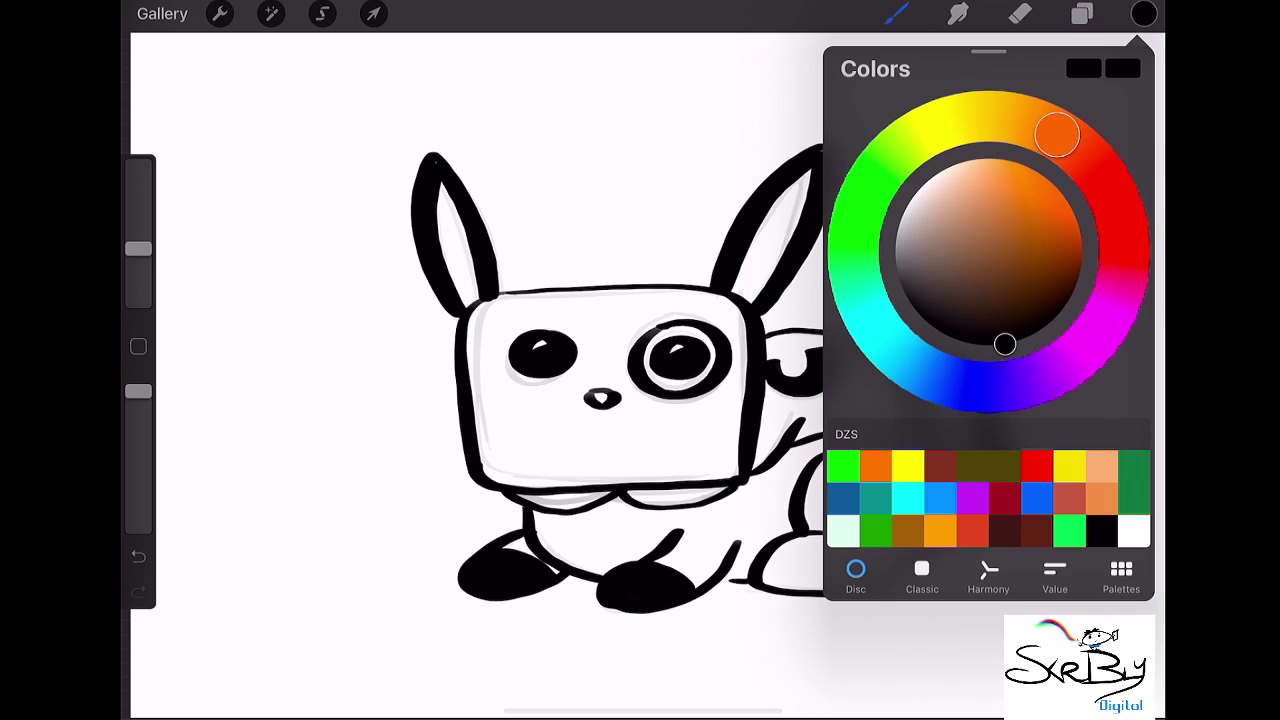
left_click_drag(1057, 135, 1120, 286)
left_click(992, 178)
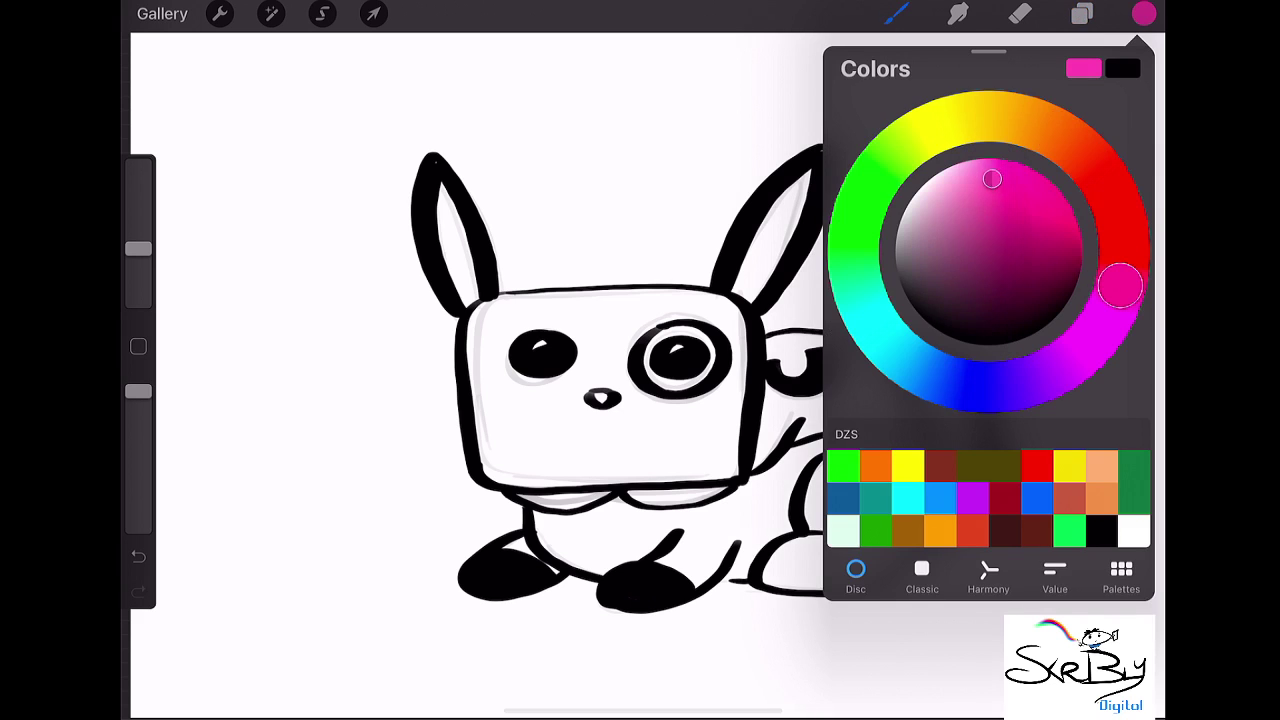
left_click(1144, 13)
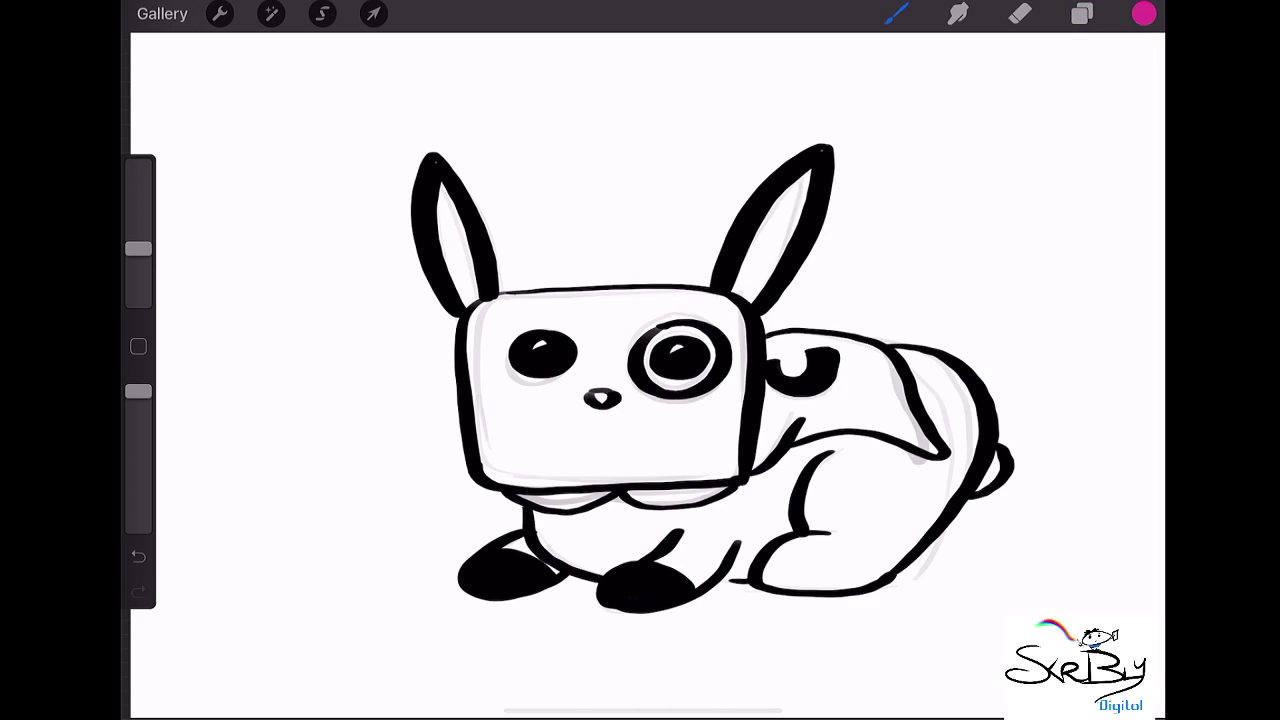
left_click(601, 397)
mouse_move(808, 172)
left_mouse_down()
mouse_move(740, 290)
mouse_move(755, 296)
mouse_move(805, 185)
left_mouse_up()
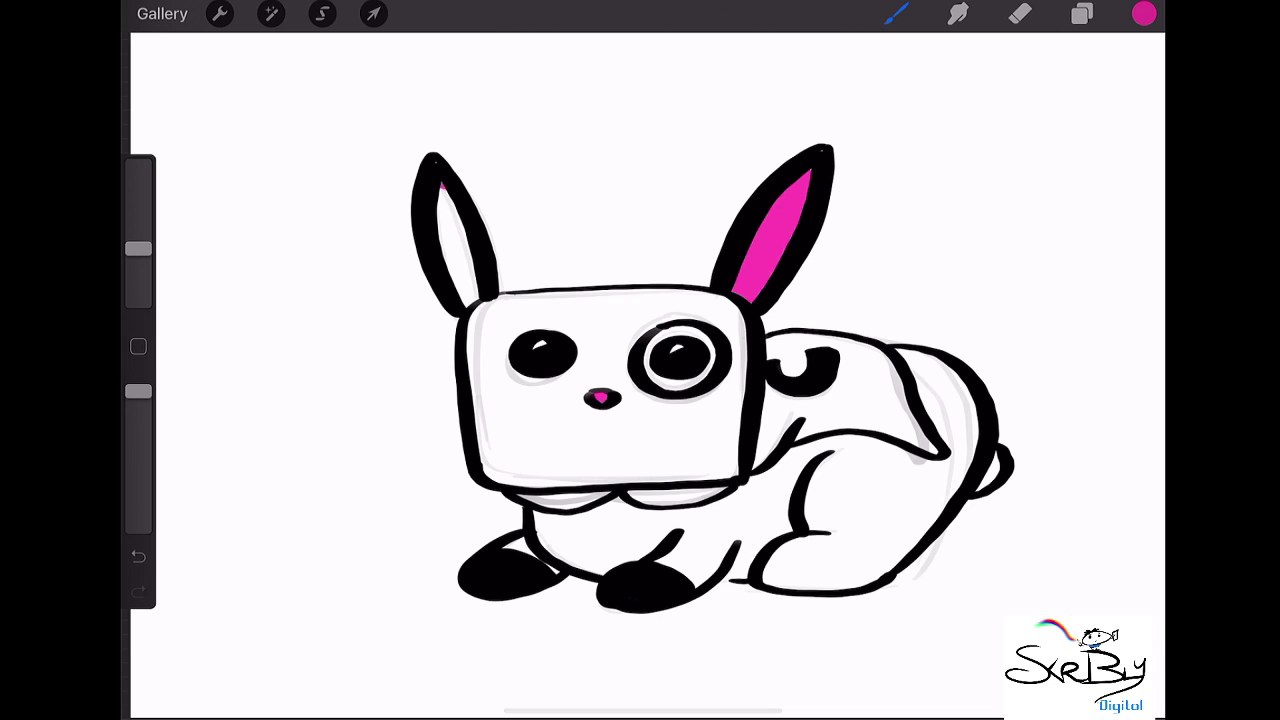
mouse_move(441, 188)
left_mouse_down()
mouse_move(466, 300)
mouse_move(460, 216)
left_mouse_up()
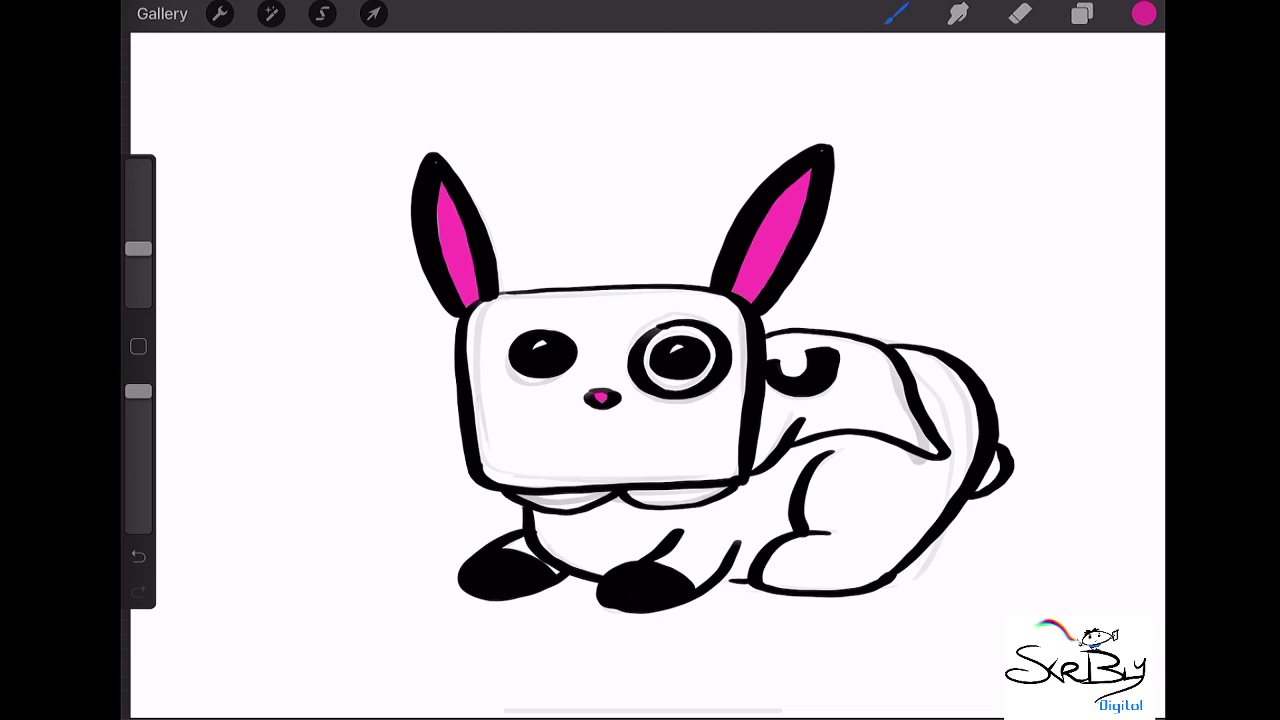
- Shade the inner ears with darker magenta and blend it softly with Smudge
left_click(1144, 13)
left_click_drag(991, 177, 1006, 217)
left_click(1144, 13)
left_click_drag(805, 175, 738, 292)
left_click_drag(443, 182, 466, 305)
left_click(958, 13)
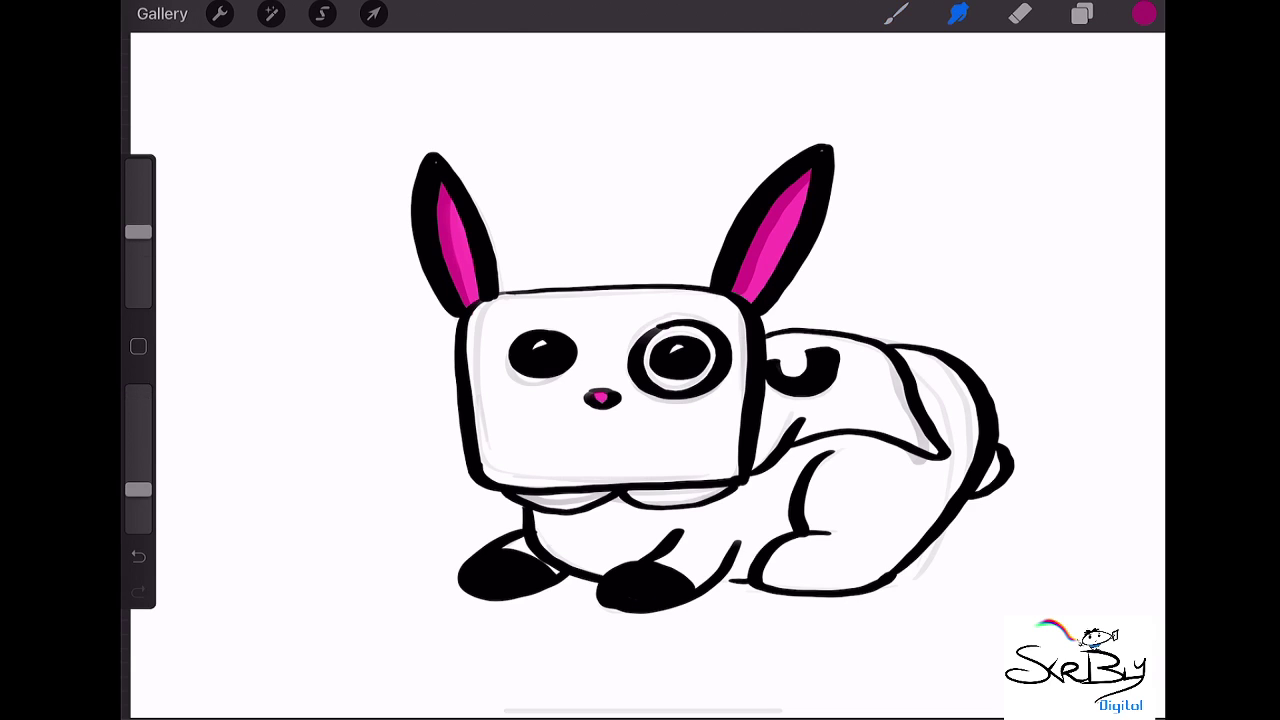
left_click_drag(463, 224, 470, 260)
left_click_drag(457, 206, 459, 232)
left_click_drag(744, 264, 748, 292)
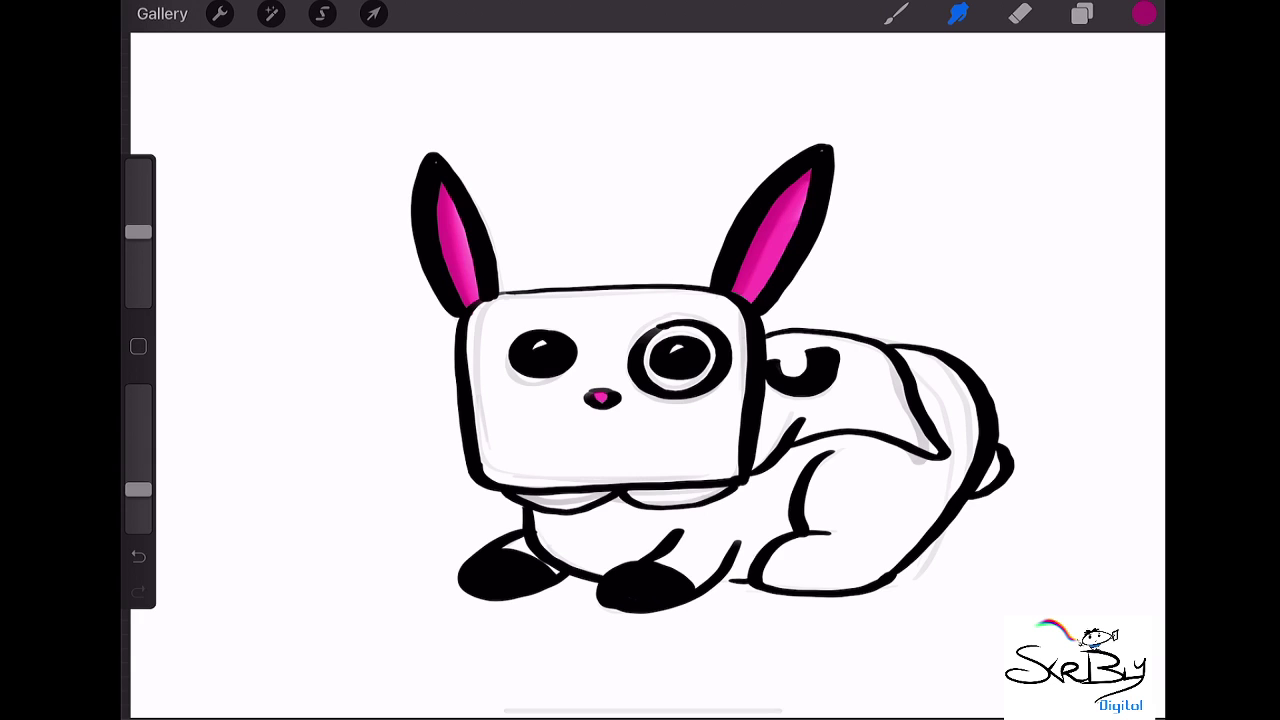
left_click_drag(790, 216, 772, 270)
- Pick a purple and fill the cape along the bunny's back
left_click(1144, 13)
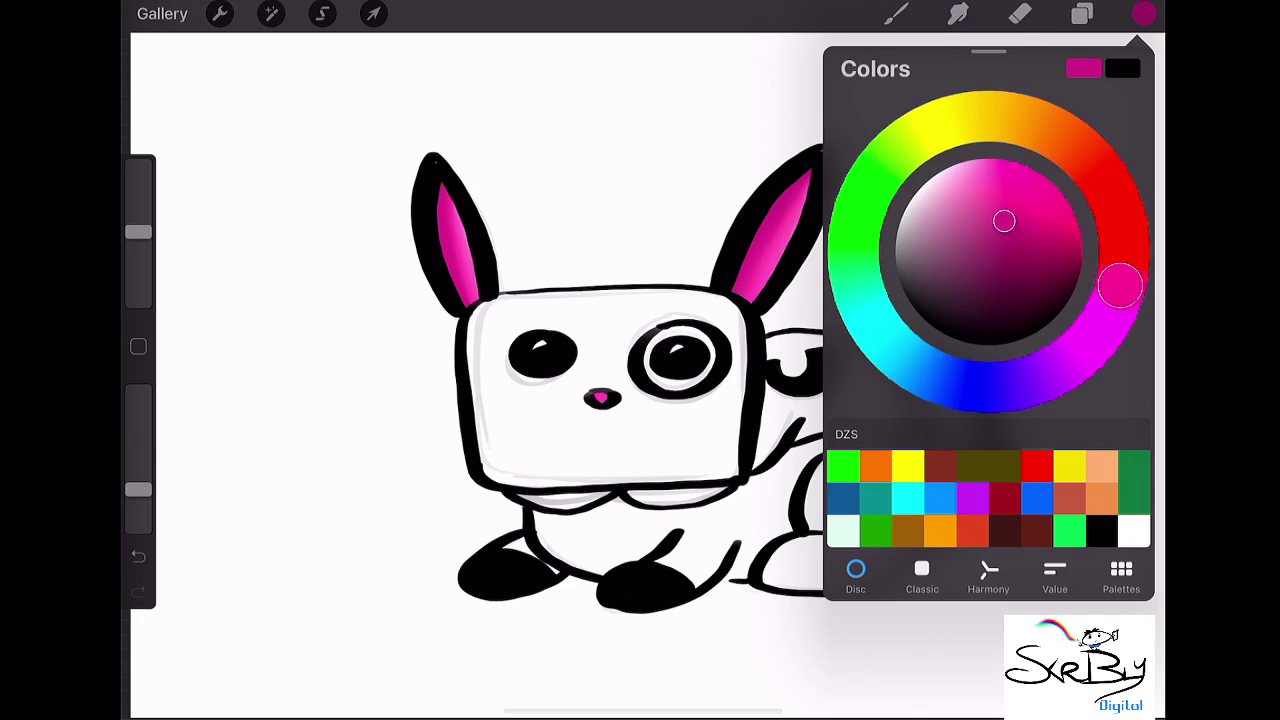
left_click_drag(1120, 286, 1099, 331)
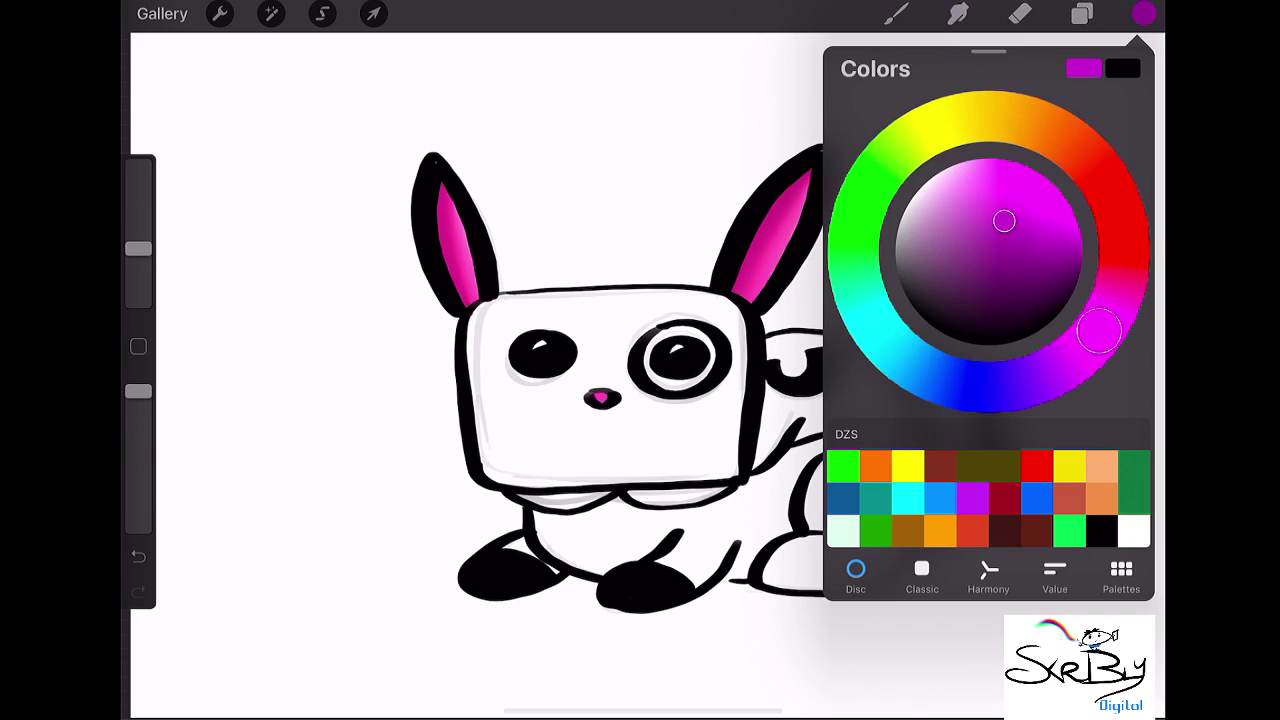
left_click_drag(1004, 221, 1037, 228)
left_click_drag(1099, 331, 1100, 306)
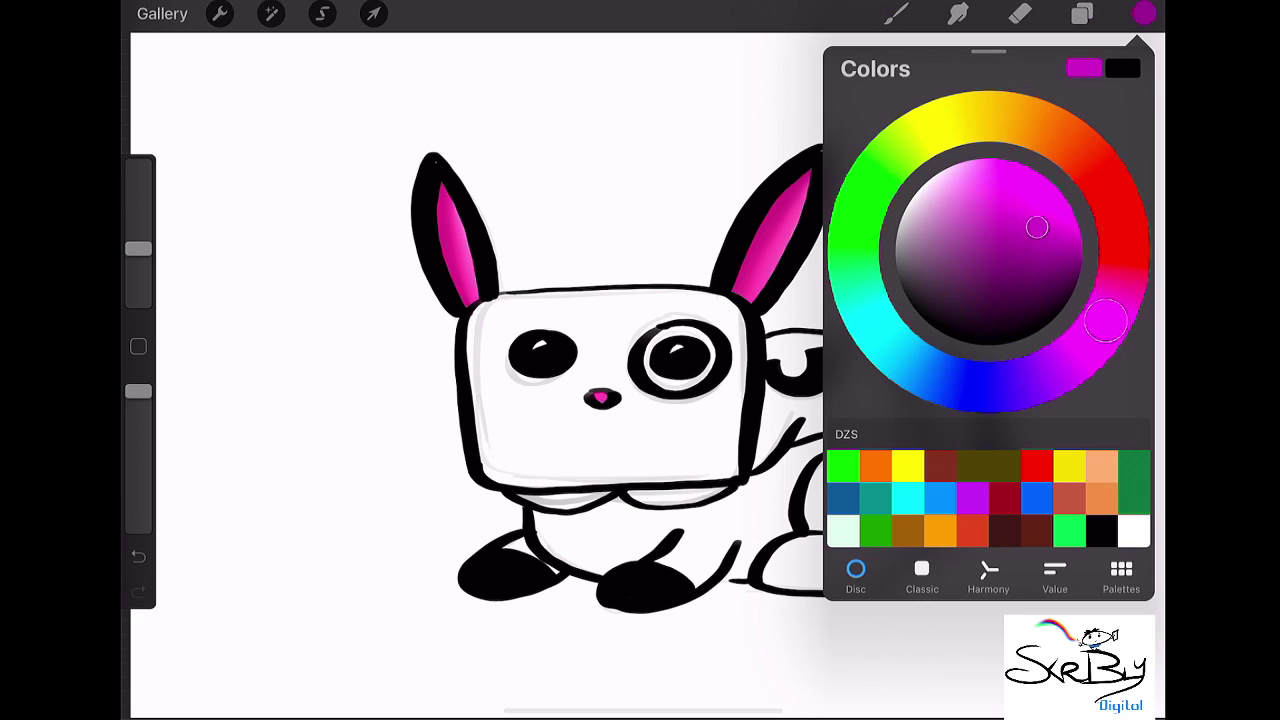
left_click(896, 13)
mouse_move(778, 388)
left_mouse_down()
mouse_move(758, 462)
mouse_move(782, 444)
left_mouse_up()
mouse_move(845, 385)
left_mouse_down()
mouse_move(800, 430)
mouse_move(868, 405)
mouse_move(932, 446)
mouse_move(900, 420)
mouse_move(880, 375)
mouse_move(815, 340)
mouse_move(768, 340)
mouse_move(806, 334)
mouse_move(806, 376)
mouse_move(860, 386)
mouse_move(865, 405)
left_mouse_up()
left_click_drag(860, 375, 884, 420)
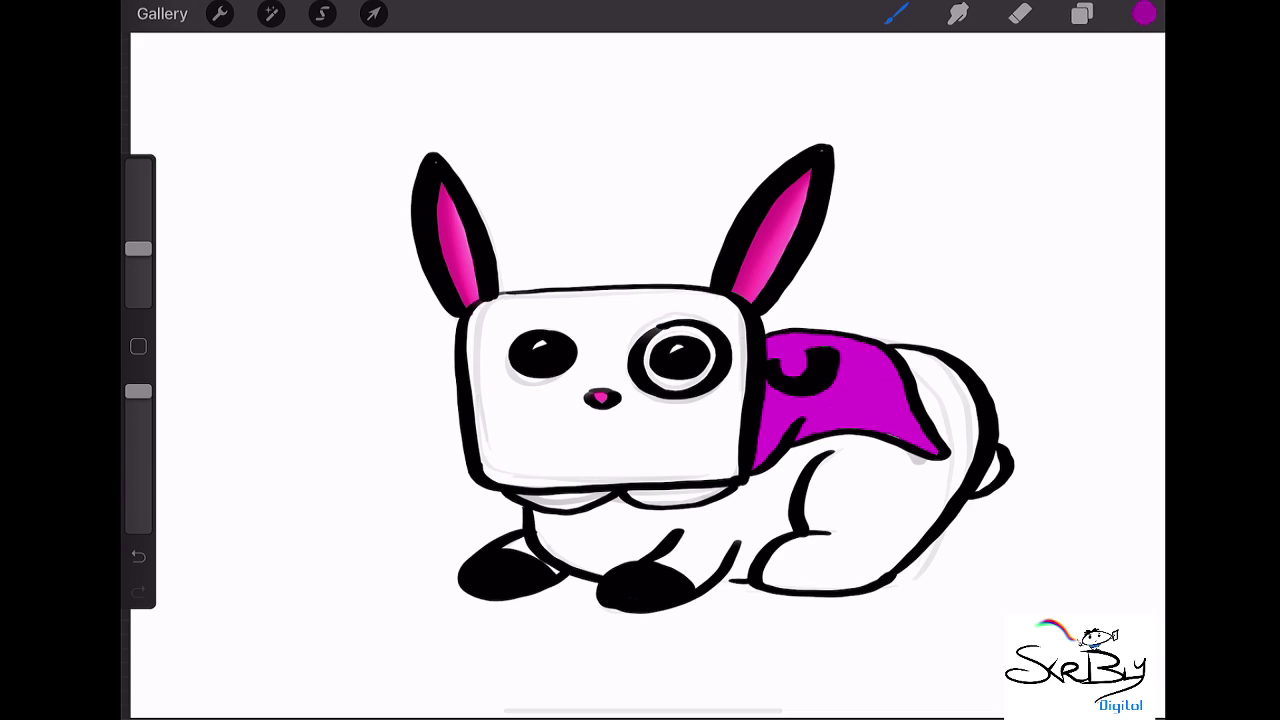
- Shade the cape's lower and top edges with a darker purple
left_click(1144, 13)
left_click(1037, 268)
left_click(1144, 13)
left_click_drag(770, 382, 756, 466)
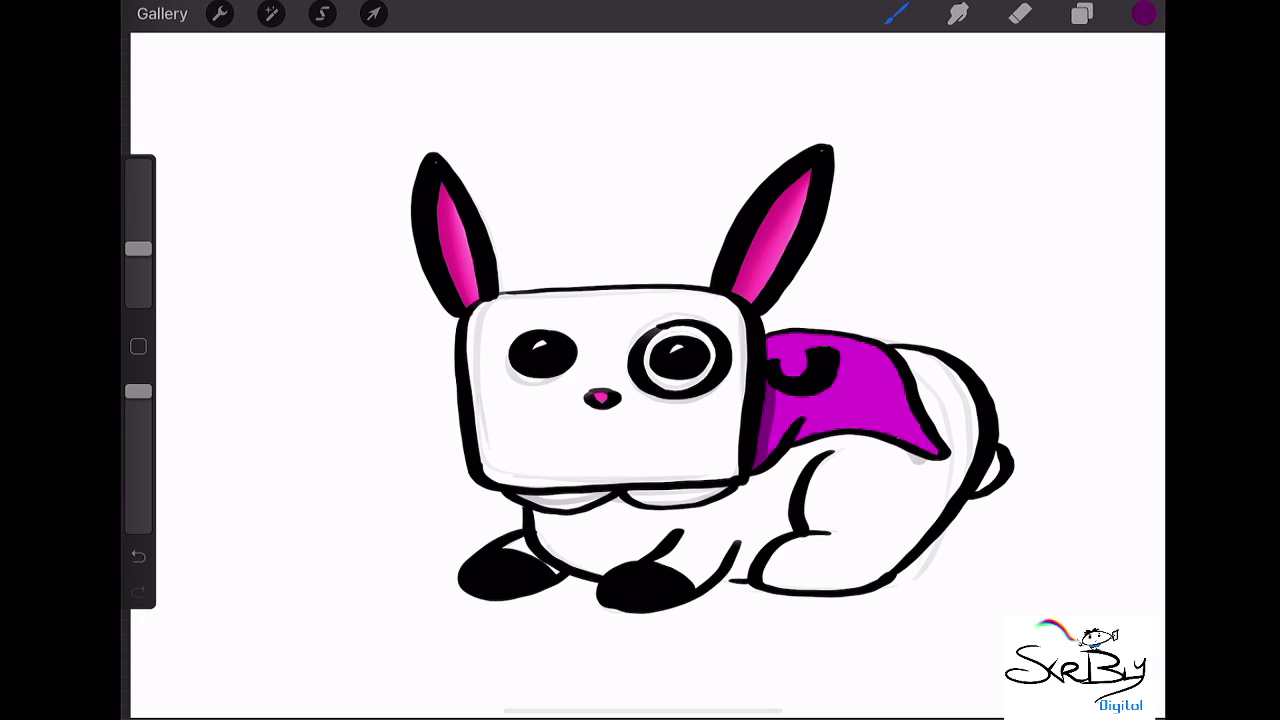
mouse_move(800, 410)
left_mouse_down()
mouse_move(770, 456)
mouse_move(844, 416)
mouse_move(928, 448)
mouse_move(812, 432)
mouse_move(804, 400)
left_mouse_up()
mouse_move(766, 336)
left_mouse_down()
mouse_move(862, 346)
mouse_move(904, 390)
left_mouse_up()
- Blend the cape's dark shading with Smudge at lower strength and a slightly smaller size
left_click(958, 13)
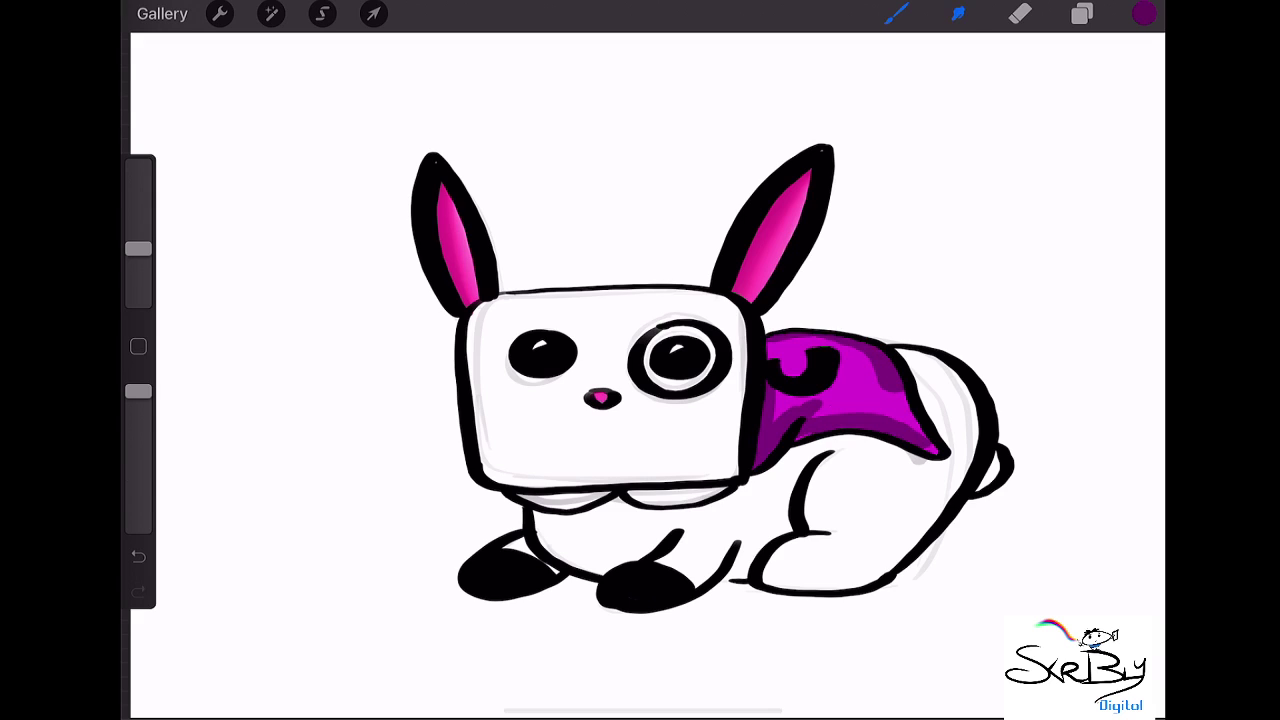
left_click_drag(138, 488, 138, 462)
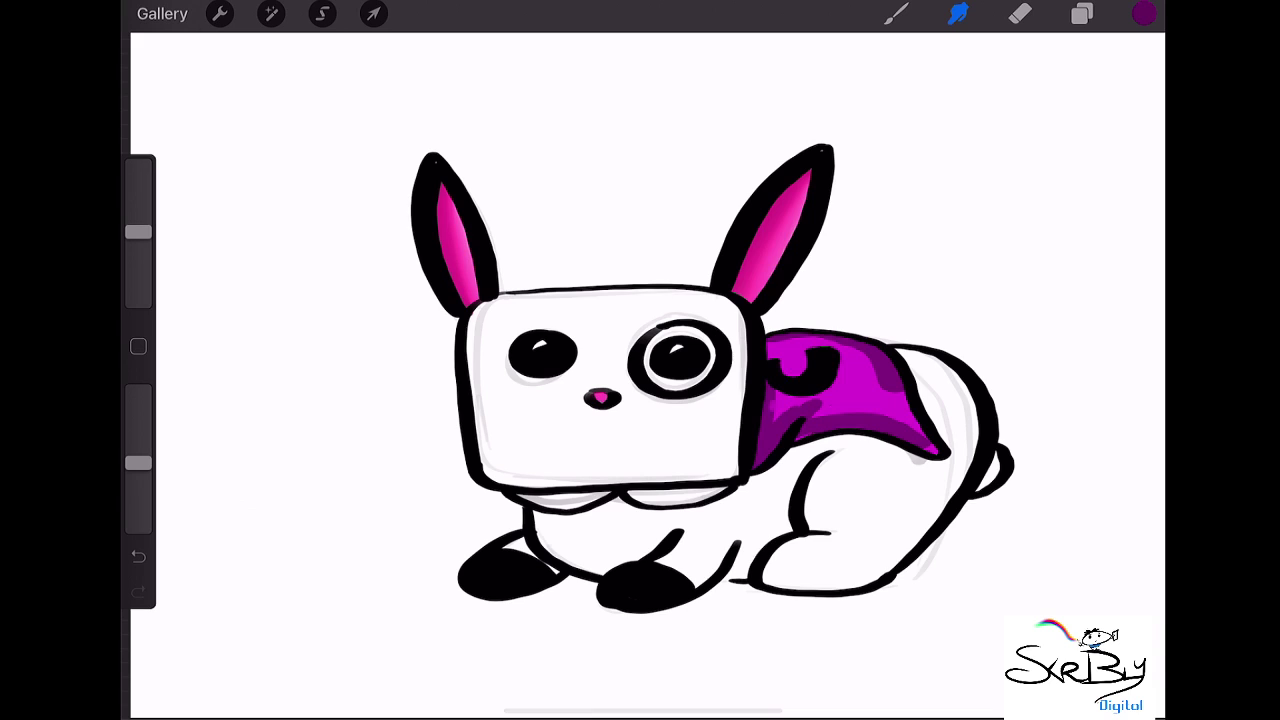
mouse_move(772, 396)
left_mouse_down()
mouse_move(780, 430)
mouse_move(786, 406)
mouse_move(788, 430)
mouse_move(810, 400)
mouse_move(790, 404)
mouse_move(830, 414)
mouse_move(782, 404)
mouse_move(802, 404)
mouse_move(792, 400)
mouse_move(784, 412)
left_mouse_up()
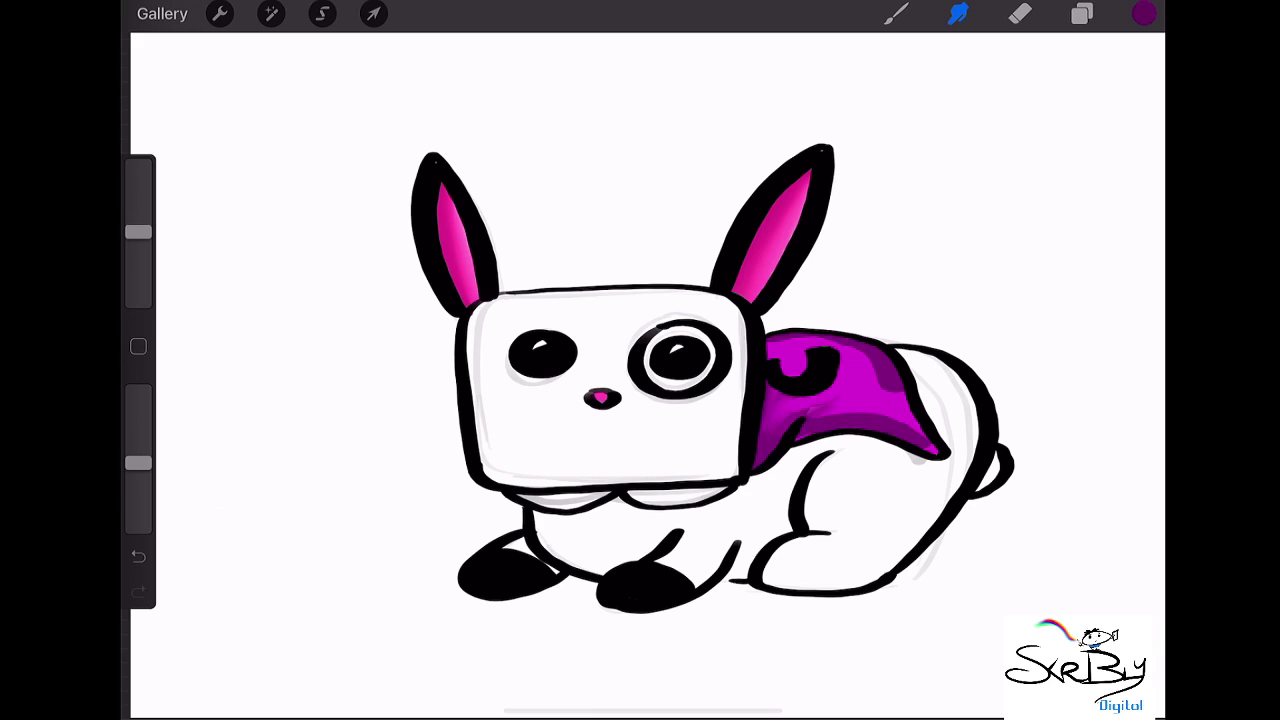
left_click_drag(138, 232, 138, 239)
mouse_move(800, 418)
left_mouse_down()
mouse_move(830, 406)
mouse_move(896, 414)
mouse_move(932, 446)
left_mouse_up()
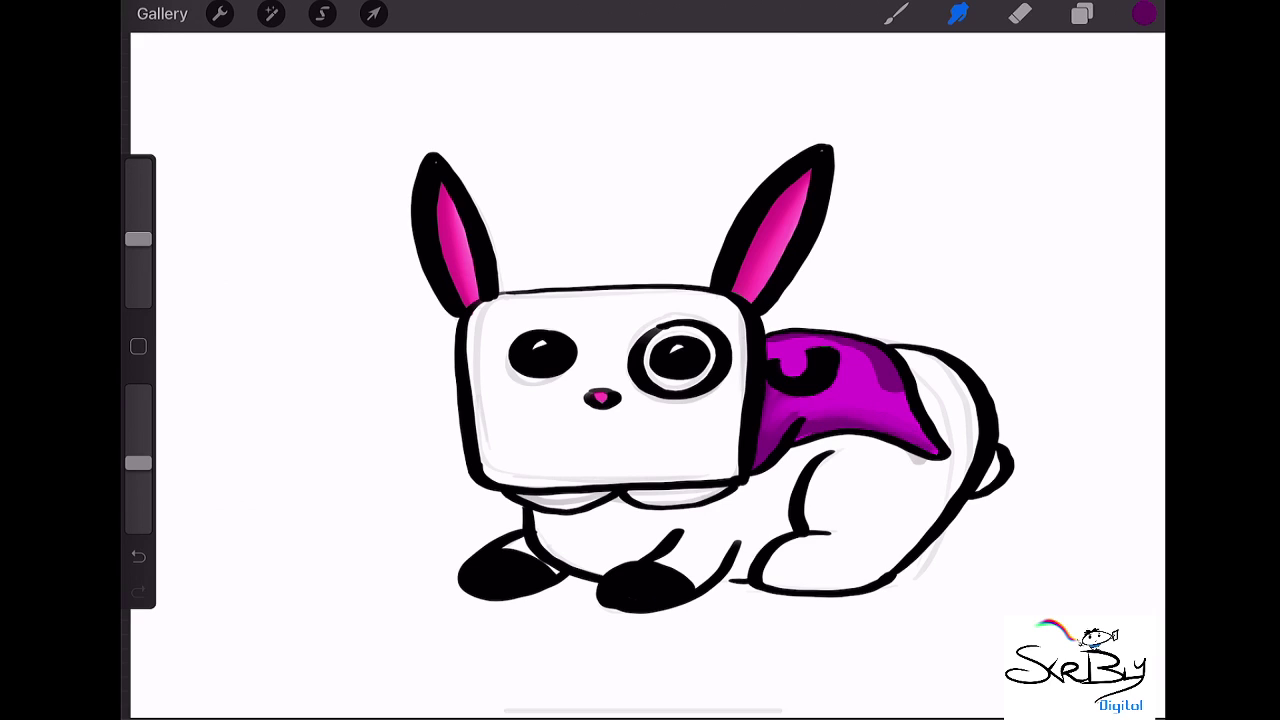
left_click_drag(826, 420, 856, 418)
mouse_move(866, 358)
left_mouse_down()
mouse_move(908, 416)
mouse_move(858, 352)
mouse_move(770, 340)
mouse_move(769, 356)
mouse_move(796, 358)
left_mouse_up()
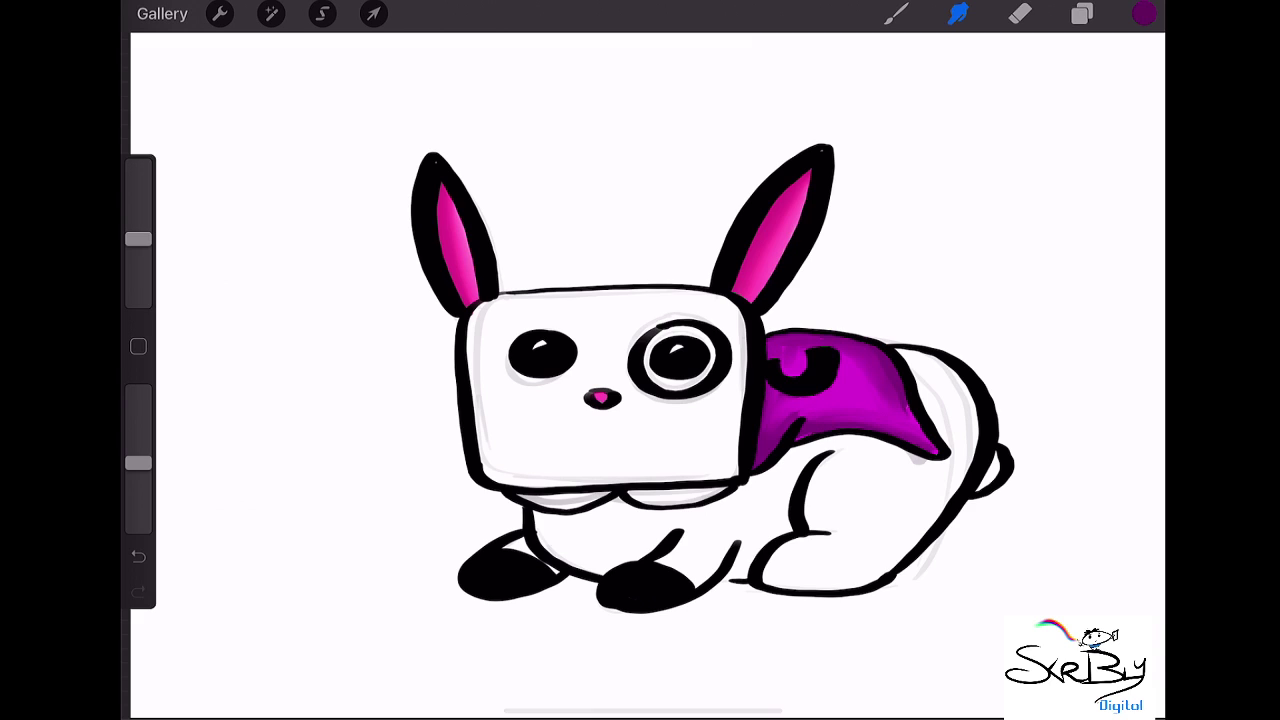
- Paint the scalloped collar under the head purple
left_click(895, 13)
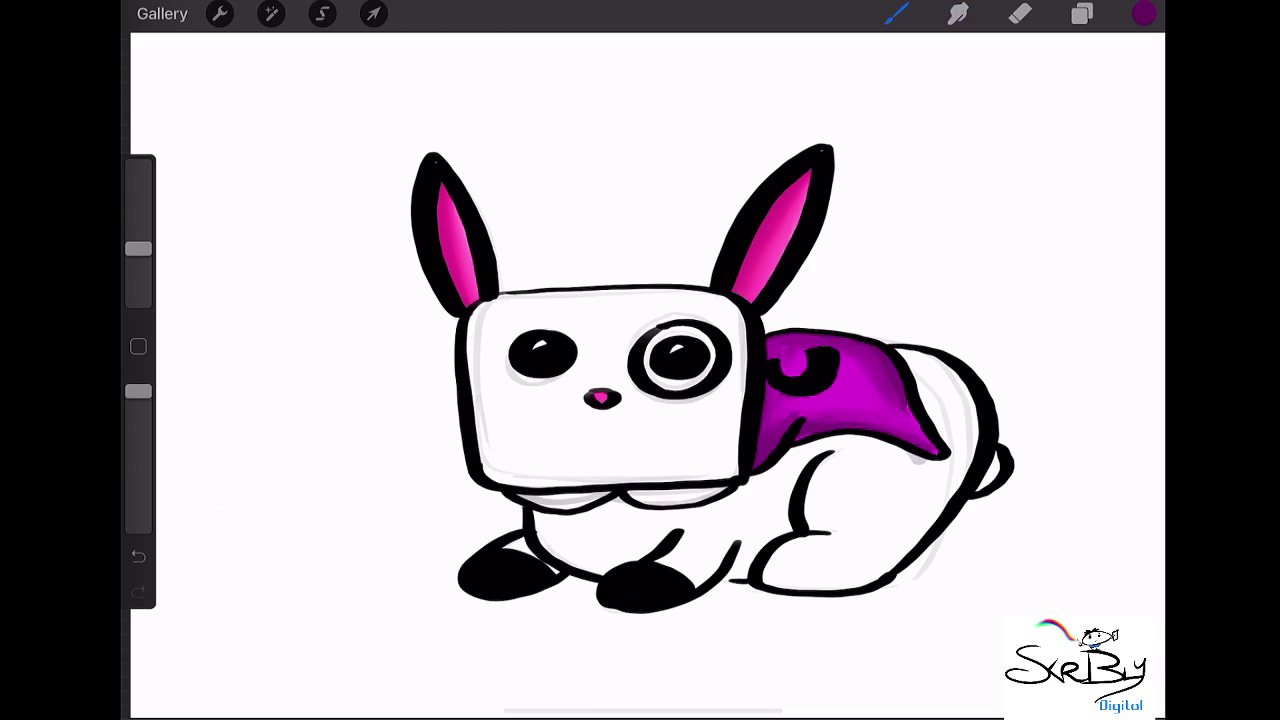
mouse_move(518, 497)
left_mouse_down()
mouse_move(584, 496)
mouse_move(524, 504)
left_mouse_up()
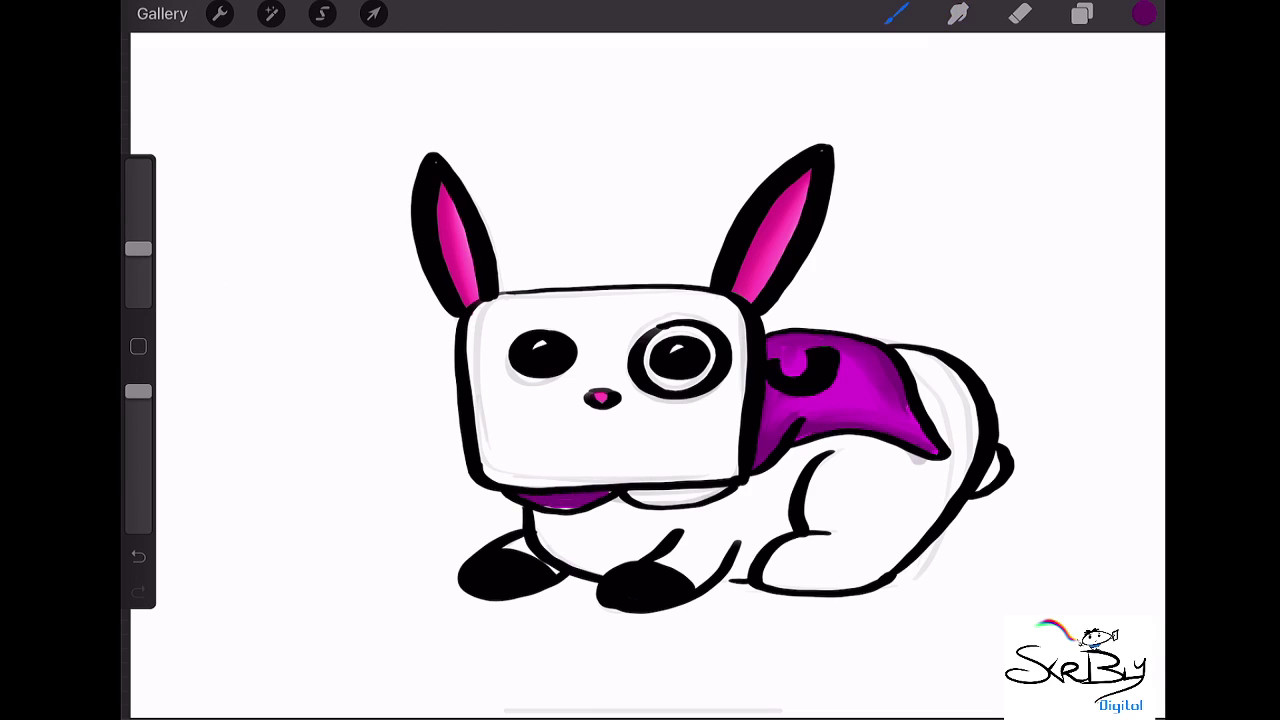
mouse_move(630, 493)
left_mouse_down()
mouse_move(726, 491)
mouse_move(656, 501)
mouse_move(714, 497)
left_mouse_up()
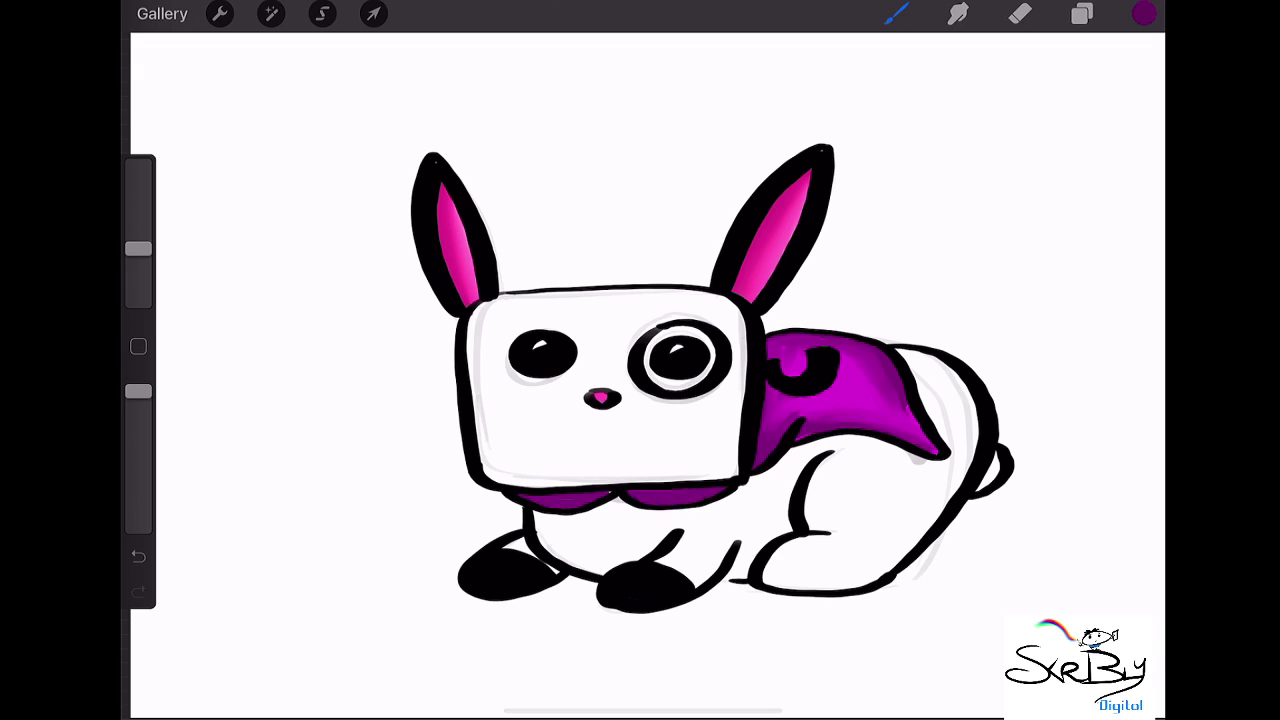
- Hide the Layer 1 sketch and choose a dark grey for shading
left_click(1144, 13)
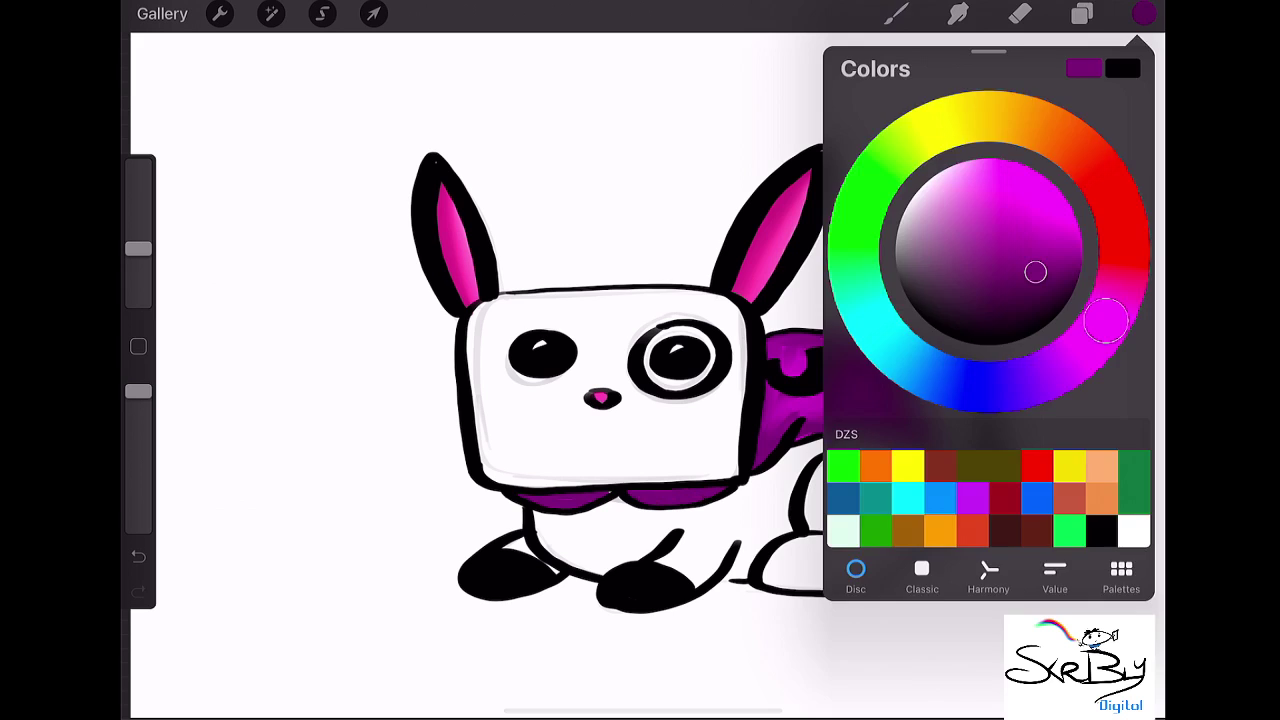
left_click(1082, 13)
left_click(1123, 257)
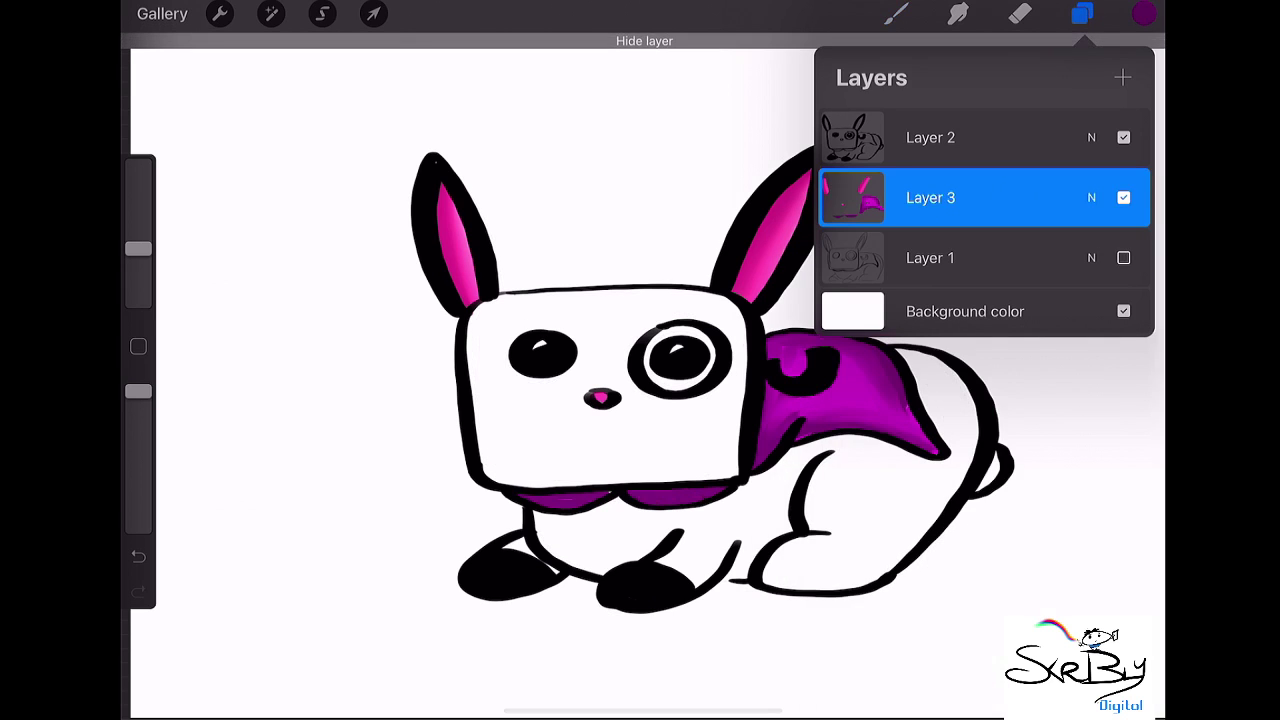
left_click(1144, 13)
mouse_move(909, 252)
left_mouse_down()
mouse_move(897, 258)
mouse_move(894, 223)
mouse_move(894, 249)
left_mouse_up()
left_click(1144, 13)
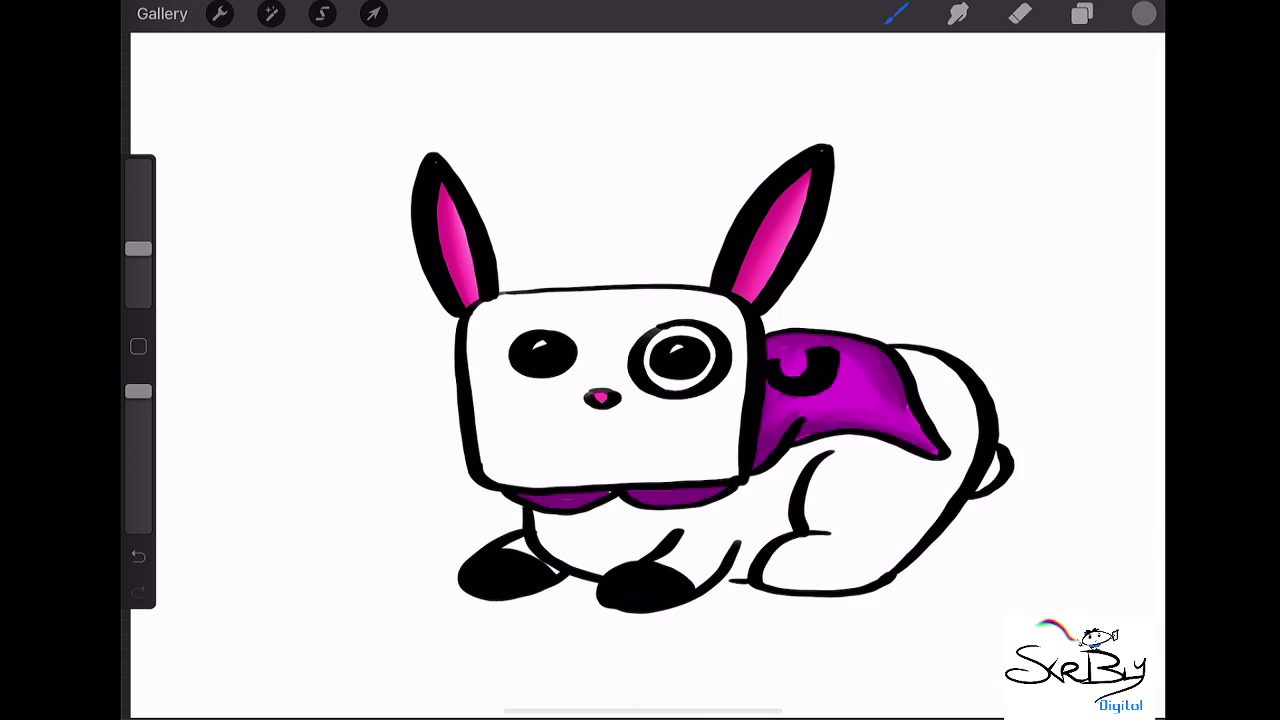
- Shade the bunny's back, haunch, rear leg and front leg in grey
mouse_move(898, 354)
left_mouse_down()
mouse_move(938, 364)
mouse_move(970, 398)
mouse_move(972, 424)
left_mouse_up()
left_click_drag(994, 476, 979, 490)
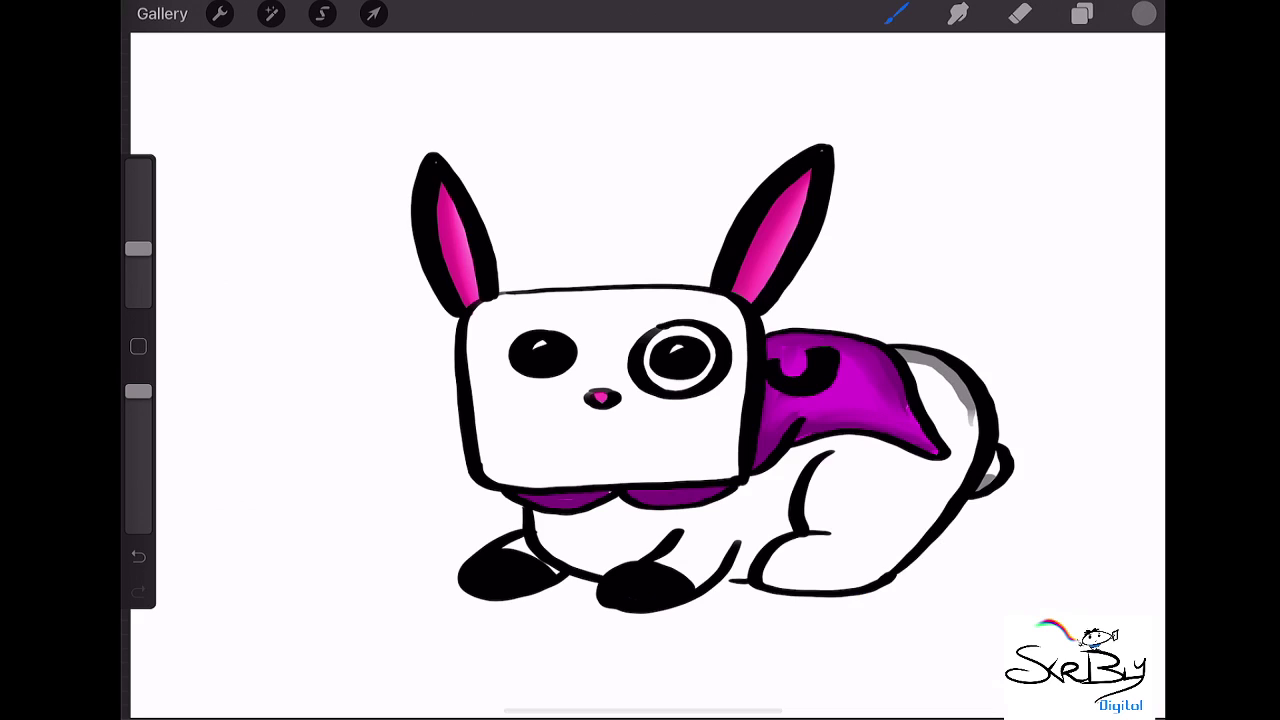
mouse_move(840, 450)
left_mouse_down()
mouse_move(814, 530)
mouse_move(780, 552)
mouse_move(780, 588)
mouse_move(856, 586)
mouse_move(890, 570)
left_mouse_up()
mouse_move(738, 571)
left_mouse_down()
mouse_move(724, 580)
mouse_move(748, 568)
left_mouse_up()
mouse_move(788, 527)
left_mouse_down()
mouse_move(660, 560)
mouse_move(700, 582)
left_mouse_up()
mouse_move(550, 514)
left_mouse_down()
mouse_move(534, 520)
mouse_move(540, 540)
mouse_move(618, 574)
left_mouse_up()
mouse_move(522, 542)
left_mouse_down()
mouse_move(504, 548)
mouse_move(620, 504)
mouse_move(700, 512)
mouse_move(732, 496)
left_mouse_up()
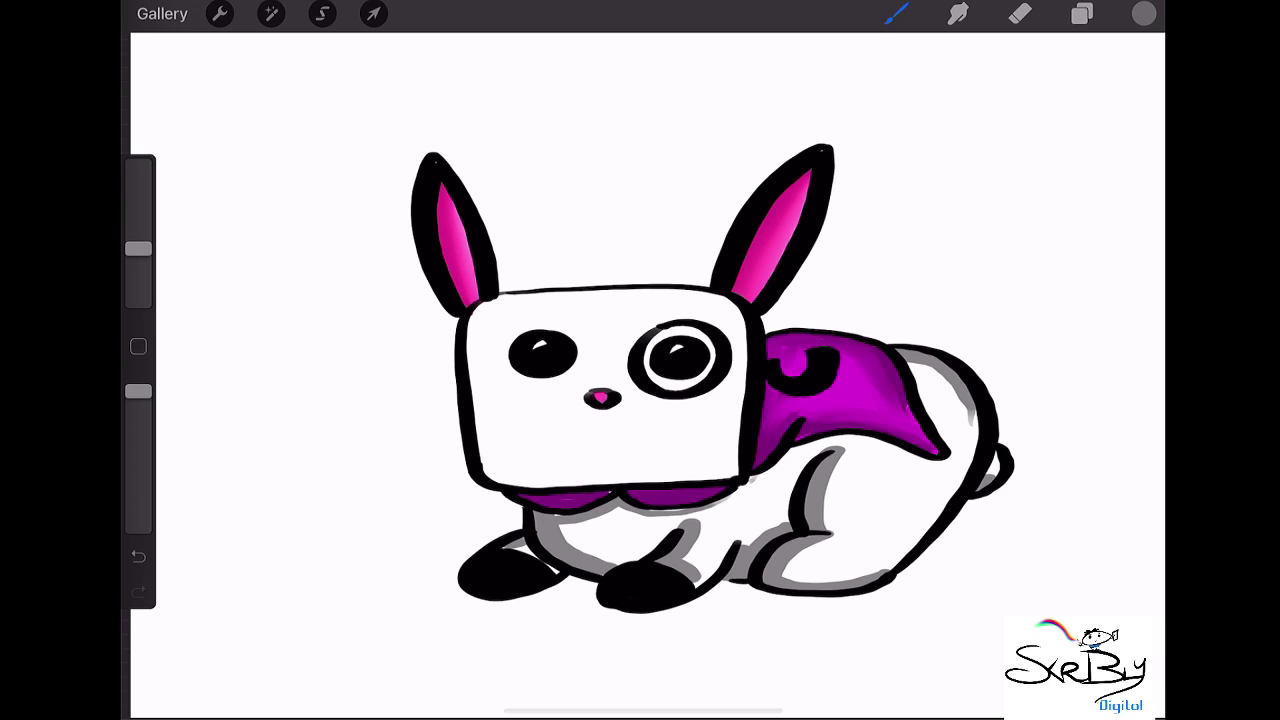
- Add grey shading along the head's left edge, top-left corner and bottom edge
mouse_move(536, 296)
left_mouse_down()
mouse_move(512, 302)
mouse_move(470, 356)
mouse_move(484, 456)
mouse_move(546, 480)
left_mouse_up()
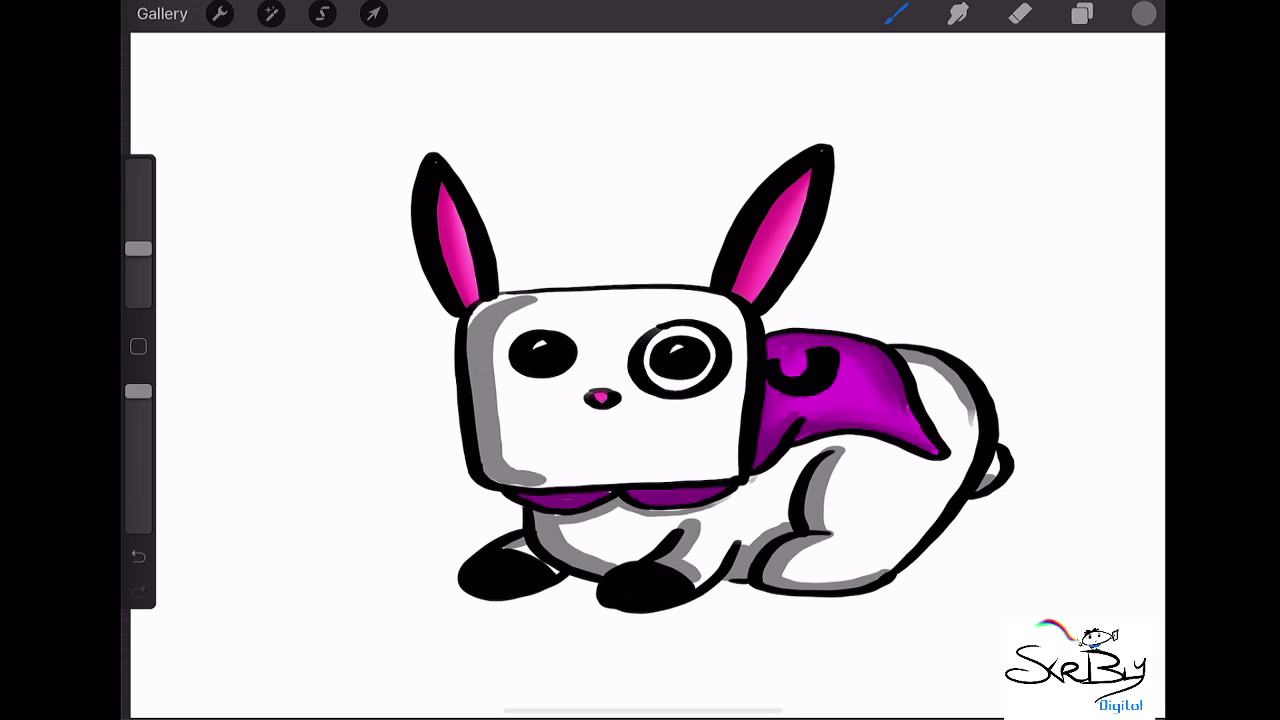
left_click_drag(474, 324, 510, 298)
left_click_drag(536, 480, 694, 475)
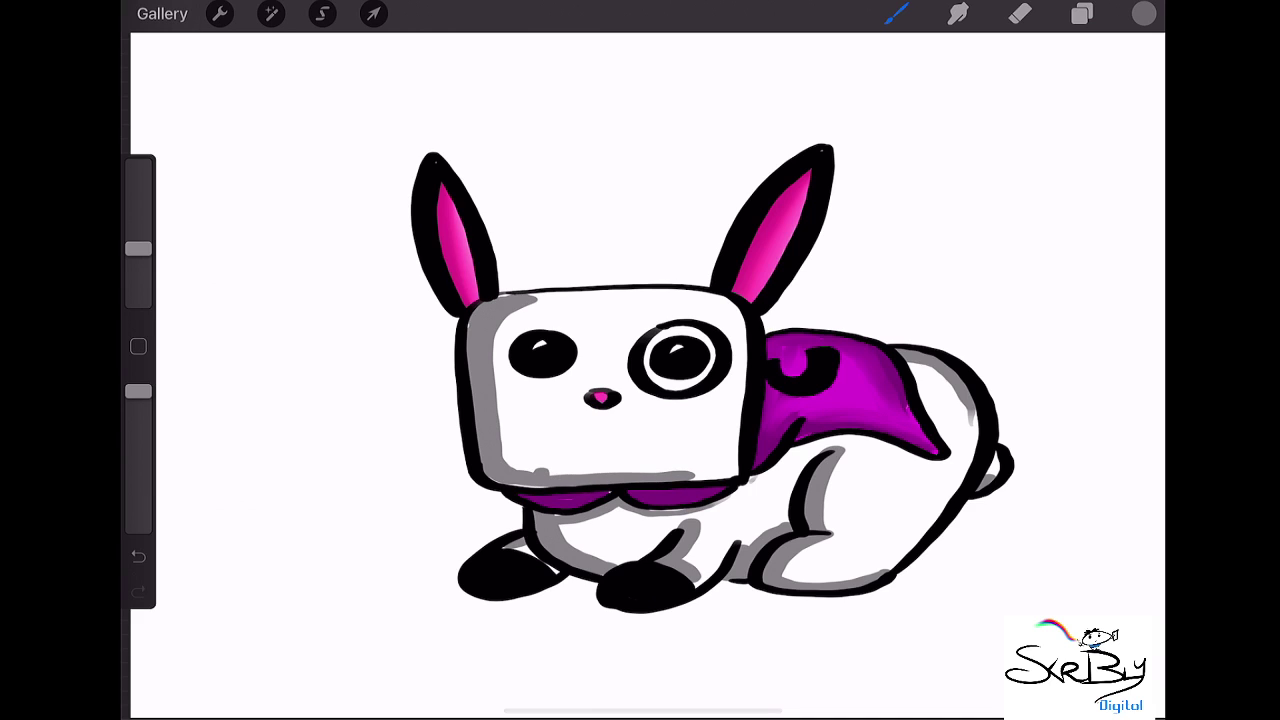
- With a smaller, adjusted Smudge brush, blend the grey shading on the head's top-left corner and left side
left_click(958, 13)
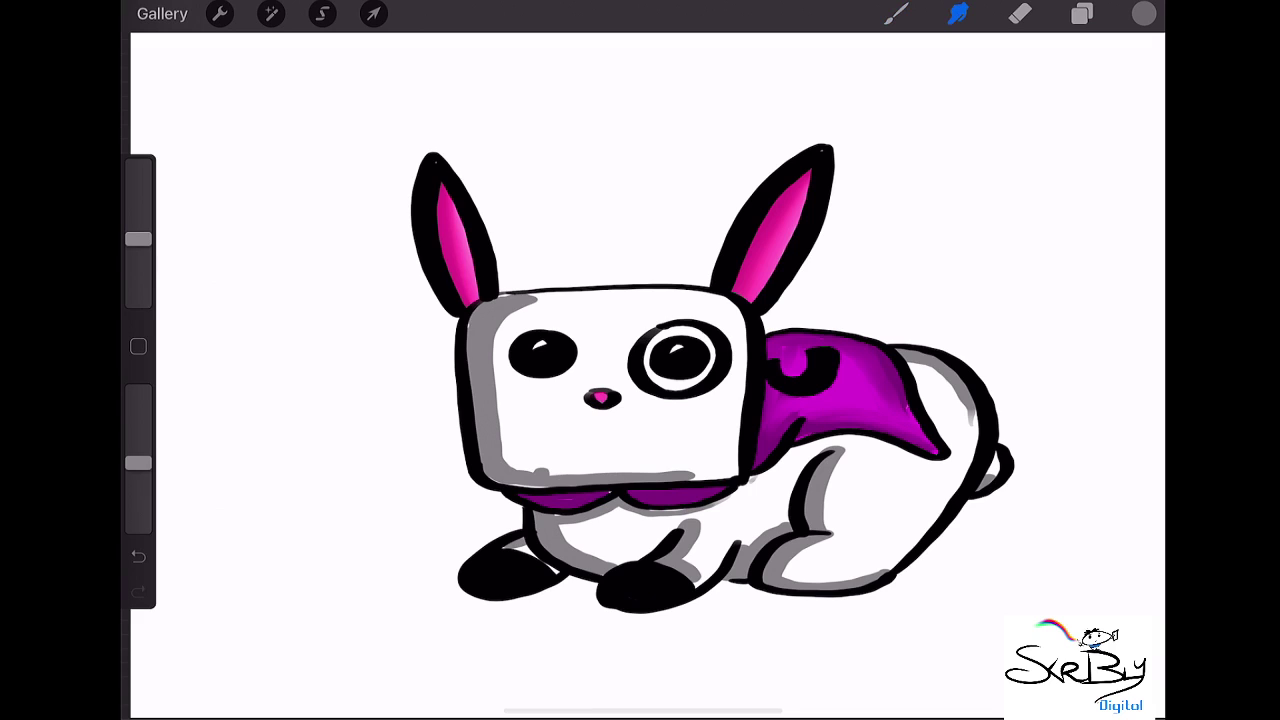
mouse_move(498, 295)
left_mouse_down()
mouse_move(596, 298)
mouse_move(490, 330)
mouse_move(540, 310)
mouse_move(480, 400)
mouse_move(492, 416)
left_mouse_up()
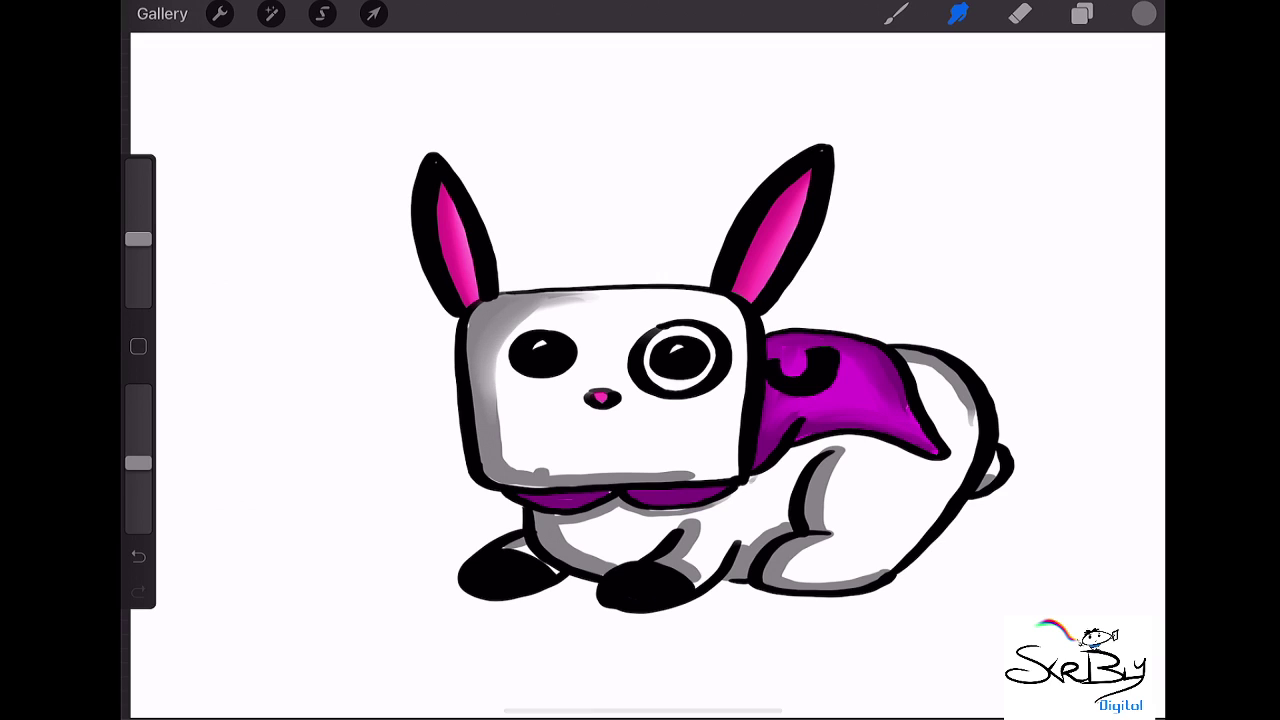
left_click_drag(138, 462, 138, 478)
left_click_drag(138, 238, 138, 253)
left_click_drag(138, 478, 138, 430)
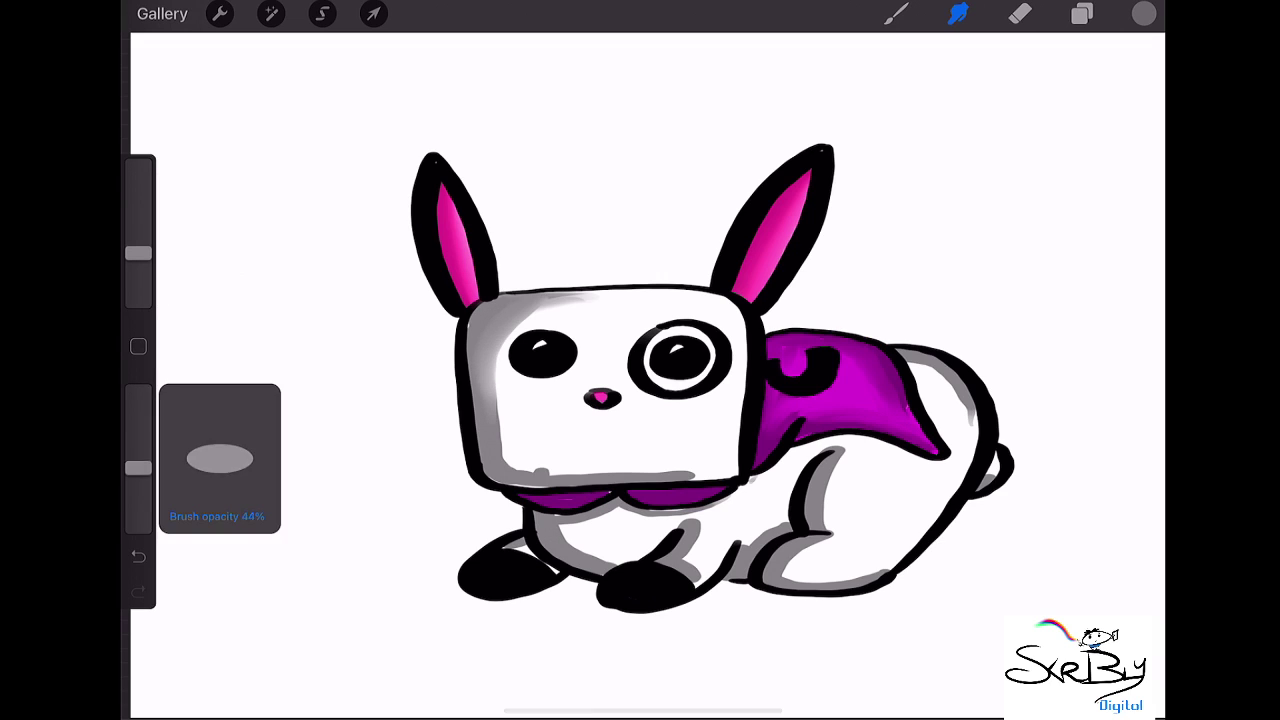
mouse_move(580, 300)
left_mouse_down()
mouse_move(506, 330)
mouse_move(488, 378)
mouse_move(488, 356)
left_mouse_up()
mouse_move(524, 304)
left_mouse_down()
mouse_move(496, 374)
mouse_move(497, 434)
left_mouse_up()
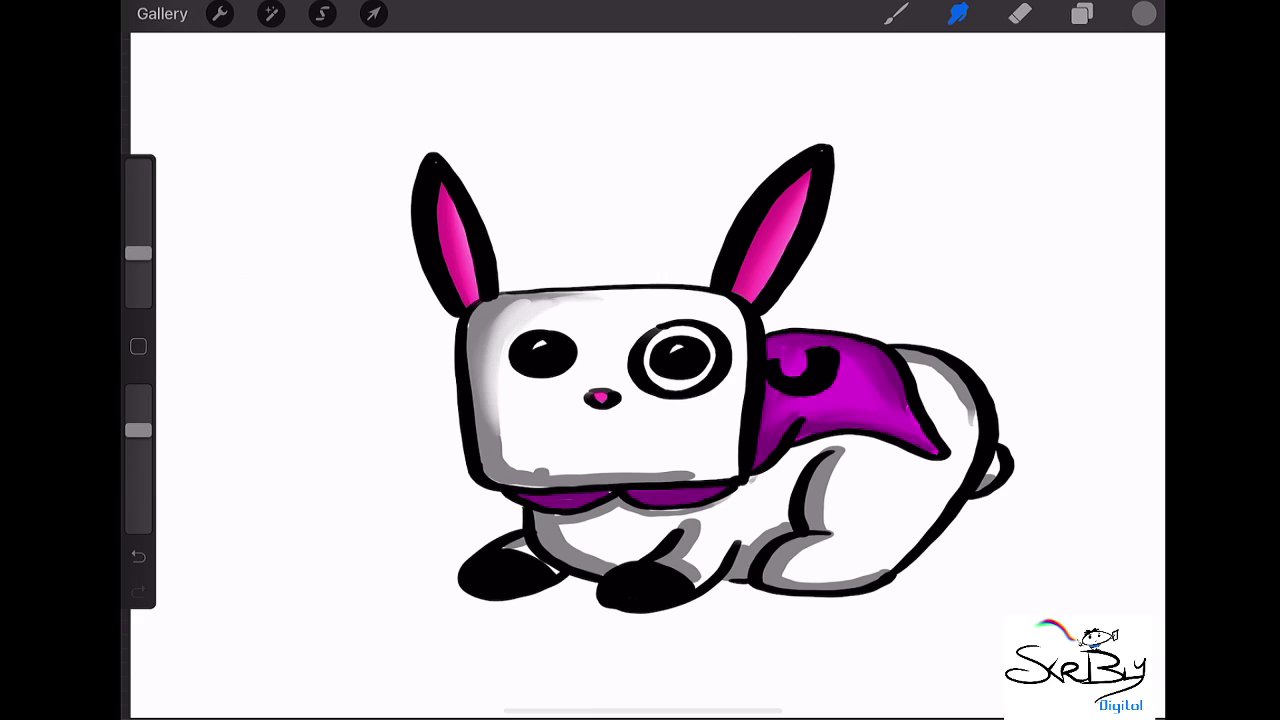
left_click_drag(494, 364, 506, 470)
left_click_drag(490, 322, 482, 422)
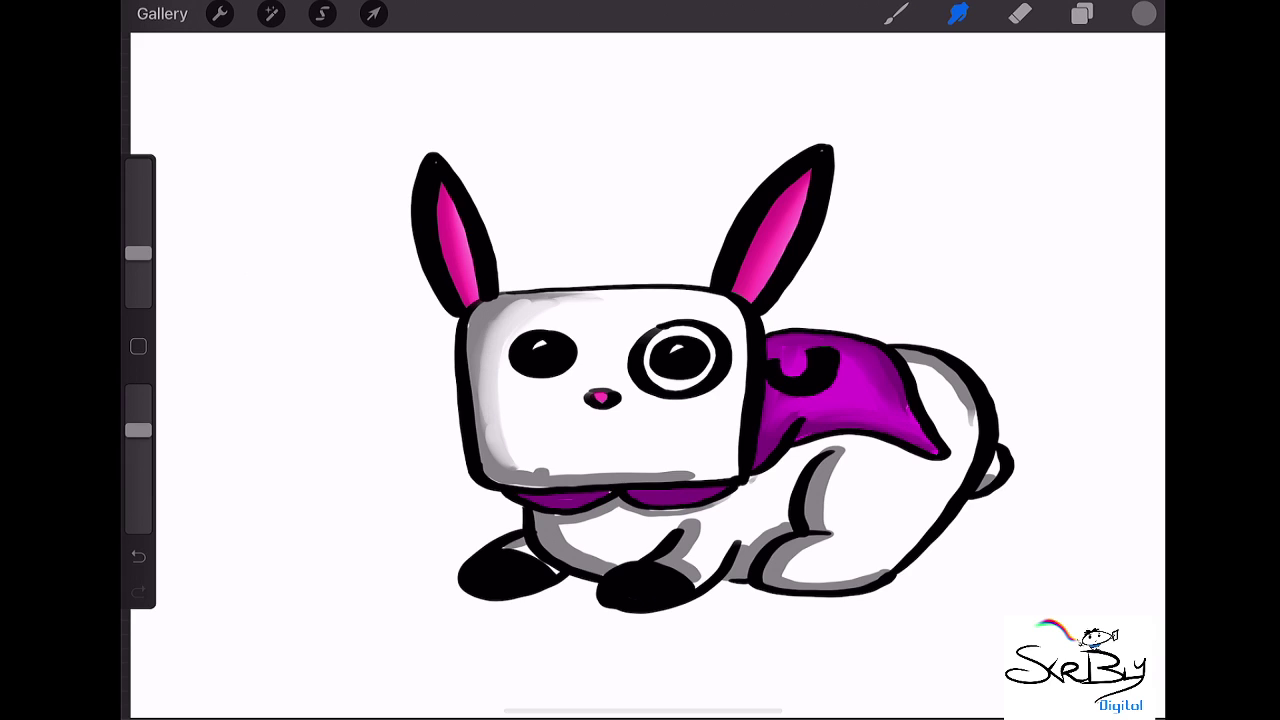
mouse_move(576, 298)
left_mouse_down()
mouse_move(484, 324)
mouse_move(478, 452)
mouse_move(506, 478)
left_mouse_up()
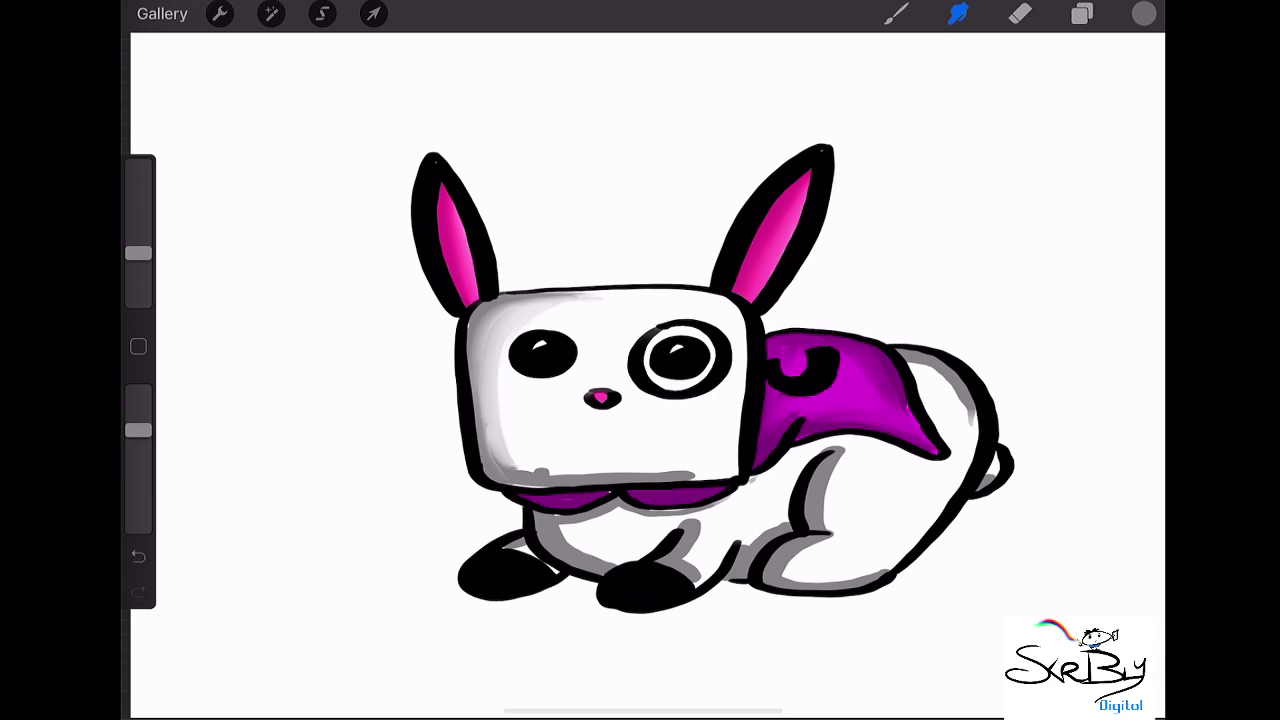
- Smooth the shading along the head's bottom-left and bottom edges with a larger smudge
mouse_move(478, 416)
left_mouse_down()
mouse_move(516, 476)
mouse_move(596, 474)
left_mouse_up()
mouse_move(508, 466)
left_mouse_down()
mouse_move(626, 474)
mouse_move(560, 478)
mouse_move(706, 470)
mouse_move(516, 476)
left_mouse_up()
left_click_drag(632, 473, 514, 468)
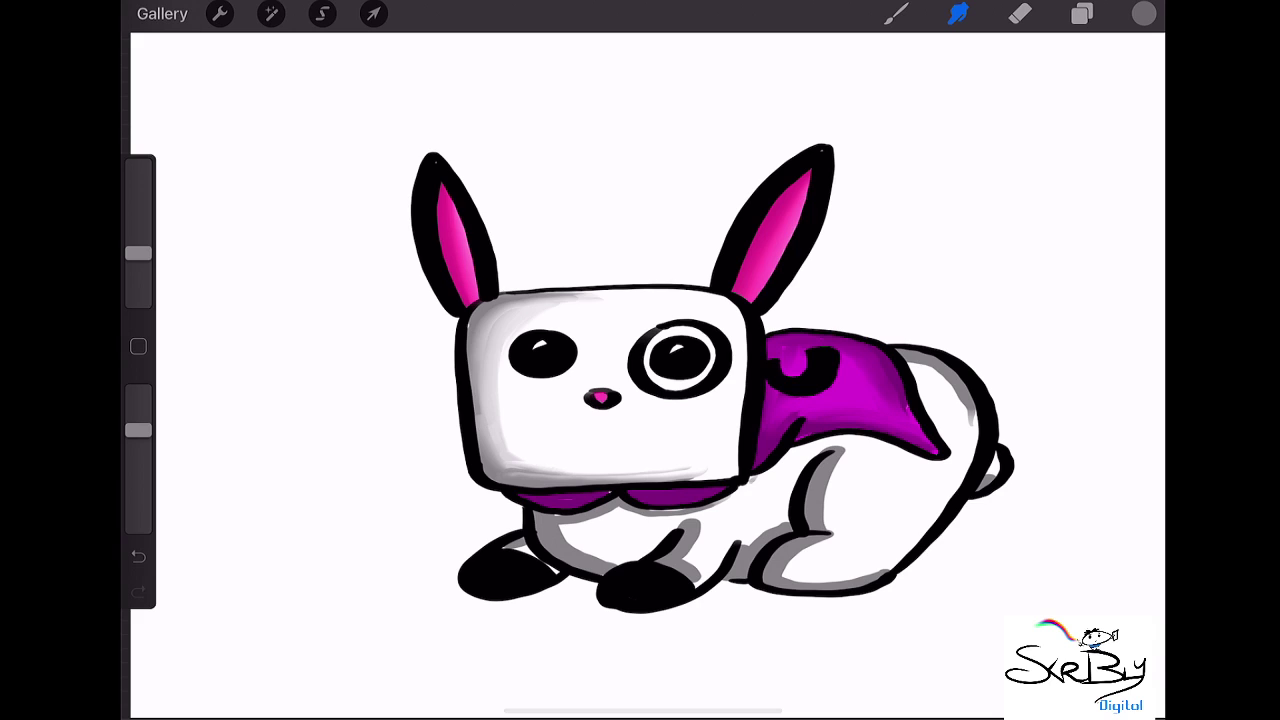
left_click_drag(138, 253, 138, 228)
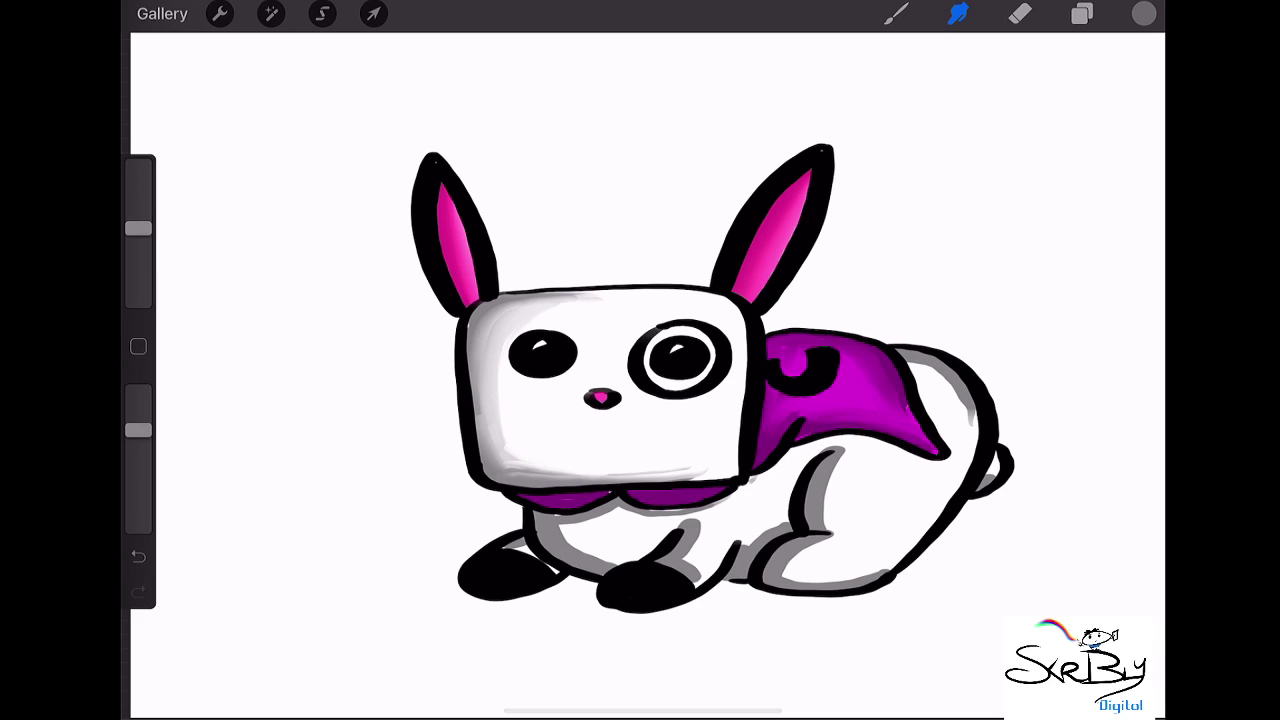
mouse_move(650, 474)
left_mouse_down()
mouse_move(502, 460)
mouse_move(702, 476)
mouse_move(506, 468)
mouse_move(640, 480)
mouse_move(498, 434)
mouse_move(520, 482)
mouse_move(720, 474)
left_mouse_up()
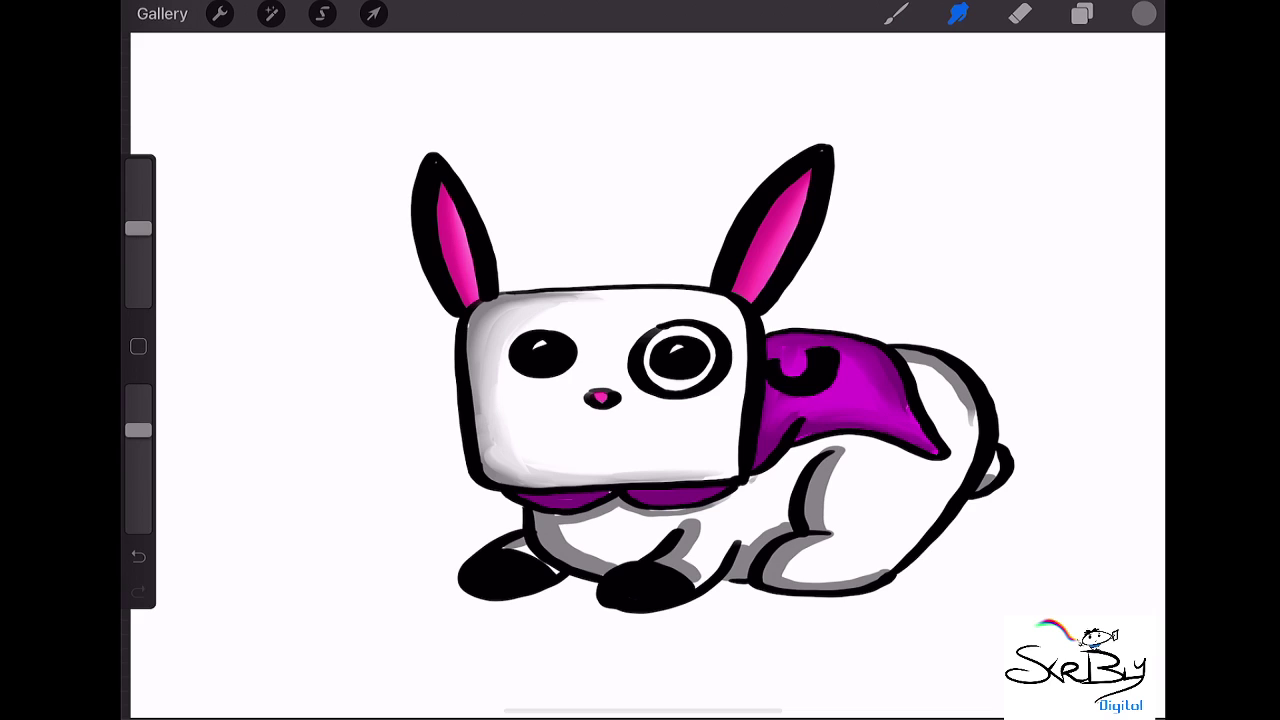
- Blend the shading under the purple collar, on the upper body and by the front leg
mouse_move(570, 516)
left_mouse_down()
mouse_move(548, 534)
mouse_move(620, 508)
mouse_move(560, 524)
mouse_move(548, 550)
mouse_move(616, 564)
left_mouse_up()
left_click_drag(544, 534, 606, 566)
mouse_move(548, 526)
left_mouse_down()
mouse_move(586, 564)
mouse_move(608, 570)
mouse_move(574, 554)
mouse_move(628, 564)
left_mouse_up()
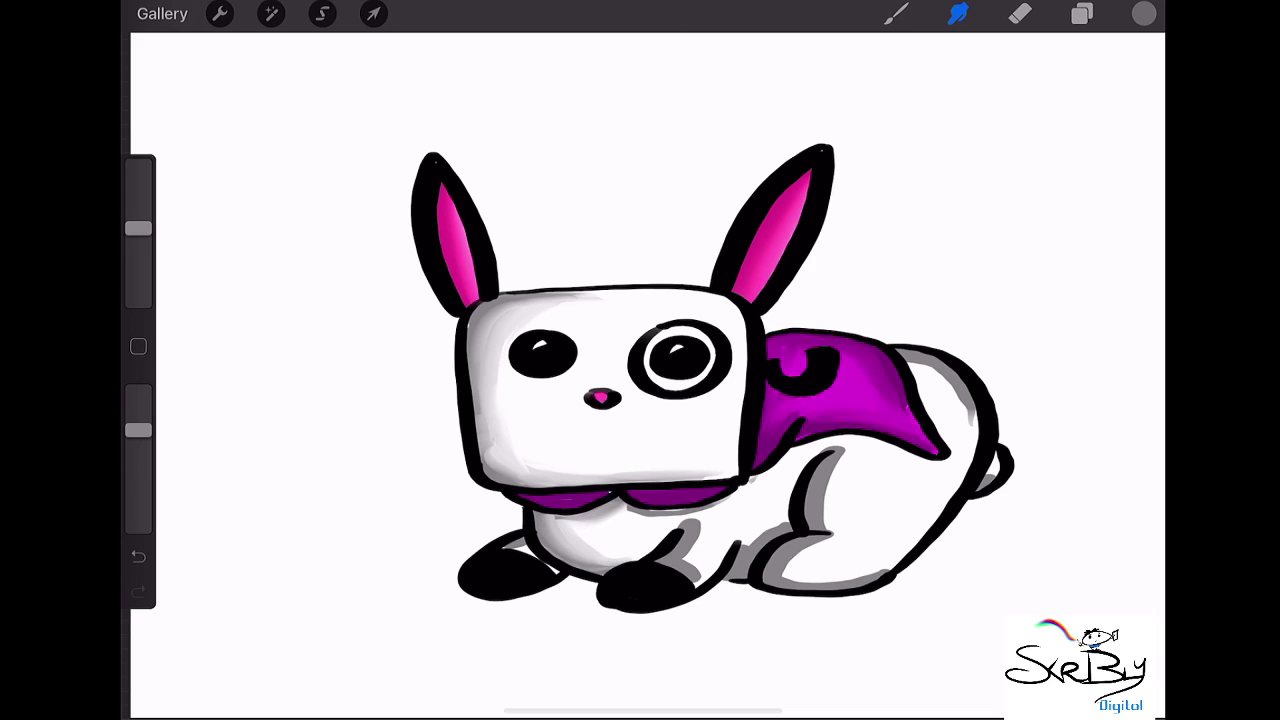
mouse_move(626, 512)
left_mouse_down()
mouse_move(708, 514)
mouse_move(778, 462)
left_mouse_up()
mouse_move(692, 560)
left_mouse_down()
mouse_move(684, 520)
mouse_move(680, 560)
mouse_move(684, 538)
mouse_move(690, 556)
mouse_move(670, 550)
mouse_move(686, 536)
mouse_move(674, 558)
mouse_move(692, 568)
mouse_move(742, 534)
mouse_move(788, 526)
mouse_move(744, 532)
mouse_move(750, 550)
mouse_move(738, 536)
left_mouse_up()
- At lower smudge strength, soften the shading on the back leg, tail and lower back
mouse_move(790, 565)
left_mouse_down()
mouse_move(840, 545)
mouse_move(780, 575)
left_mouse_up()
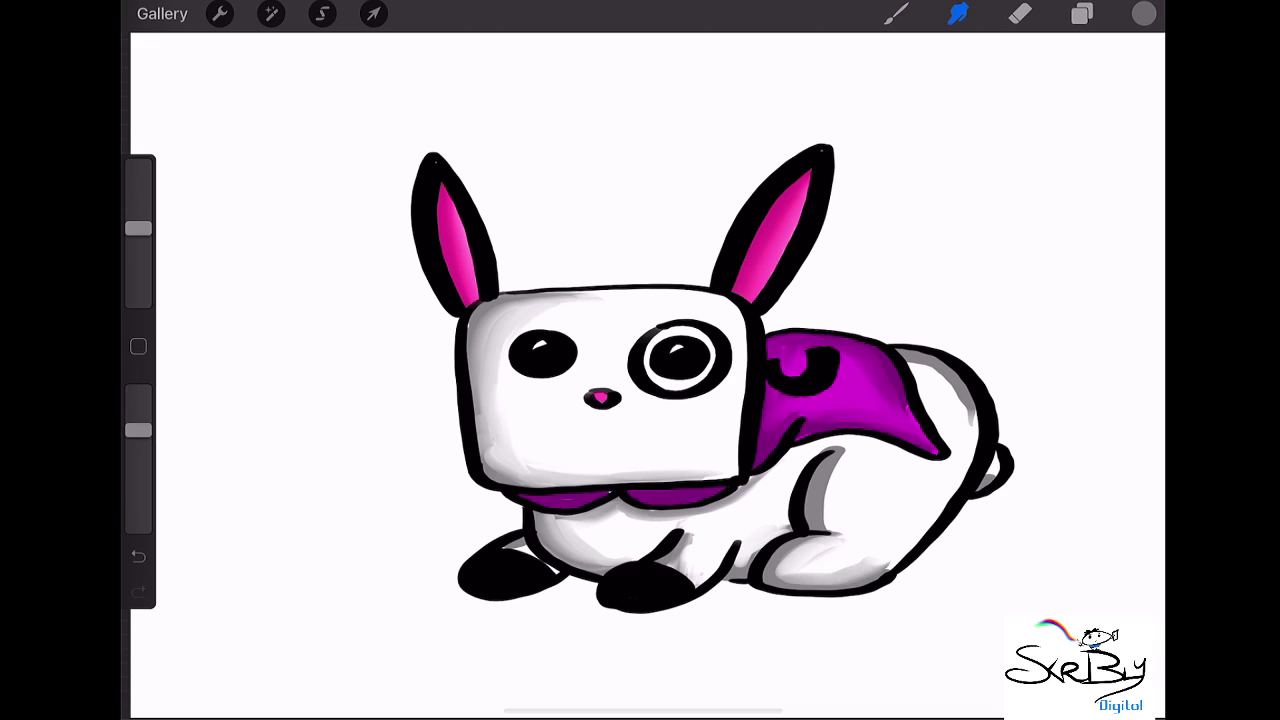
left_click_drag(138, 430, 138, 472)
mouse_move(830, 450)
left_mouse_down()
mouse_move(820, 535)
mouse_move(845, 525)
left_mouse_up()
mouse_move(775, 570)
left_mouse_down()
mouse_move(820, 538)
mouse_move(772, 580)
mouse_move(870, 566)
mouse_move(915, 535)
left_mouse_up()
left_click_drag(992, 480, 985, 465)
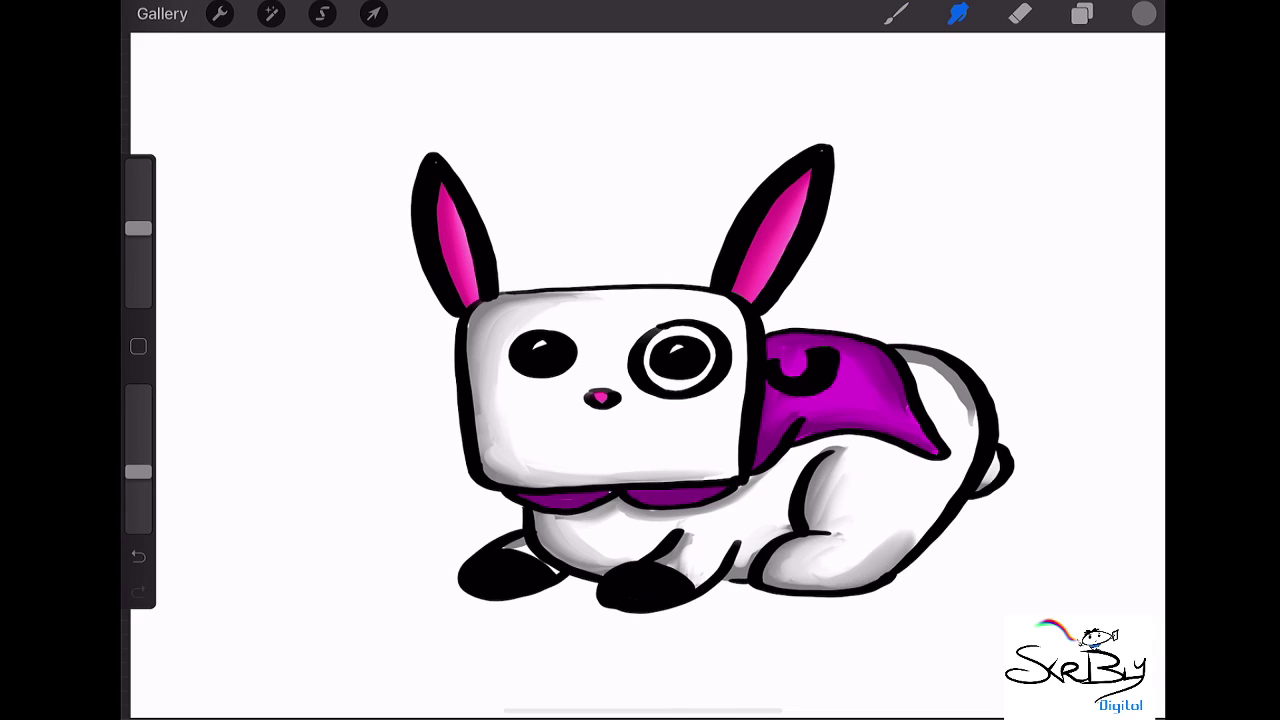
left_click_drag(935, 510, 892, 542)
left_click_drag(948, 484, 900, 545)
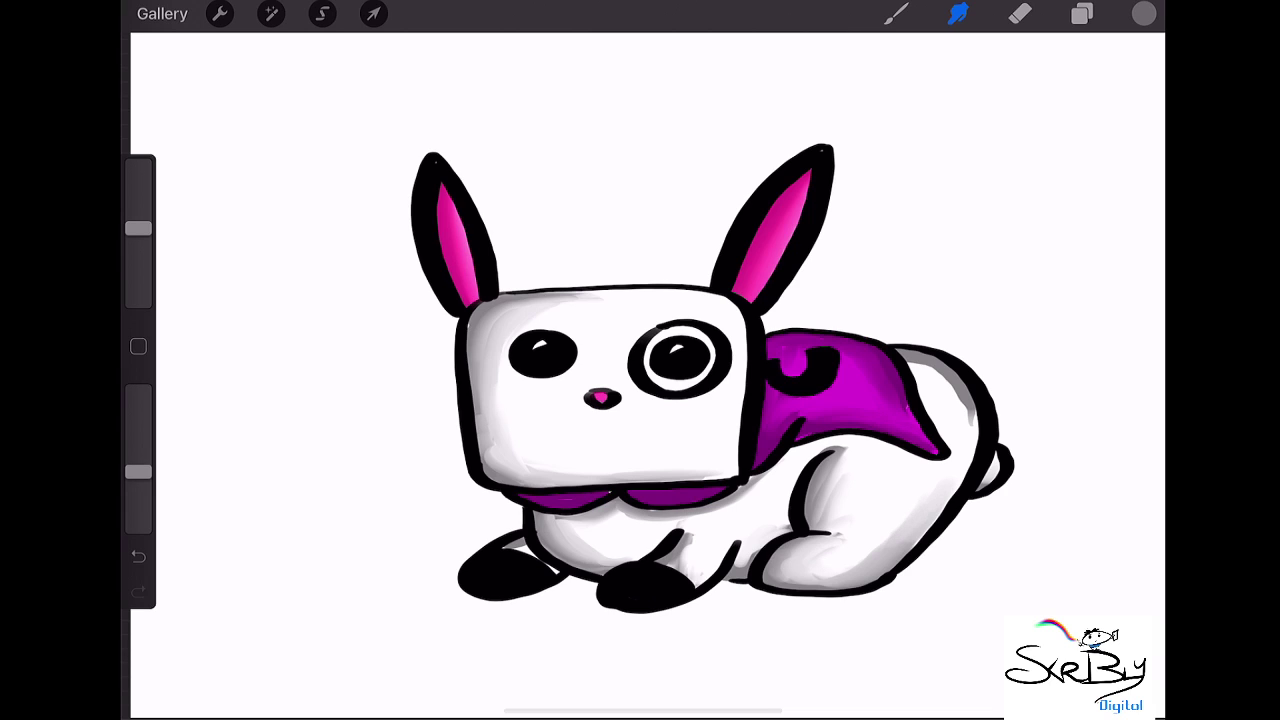
- Blend shading below the cape's back edge, under the head, and along the front and hind legs
mouse_move(910, 366)
left_mouse_down()
mouse_move(962, 408)
mouse_move(975, 435)
mouse_move(914, 368)
mouse_move(948, 390)
mouse_move(972, 448)
mouse_move(950, 380)
mouse_move(976, 458)
left_mouse_up()
left_click_drag(956, 400, 966, 460)
mouse_move(602, 518)
left_mouse_down()
mouse_move(720, 512)
mouse_move(764, 492)
left_mouse_up()
left_click_drag(516, 546, 528, 552)
left_click_drag(698, 542, 674, 560)
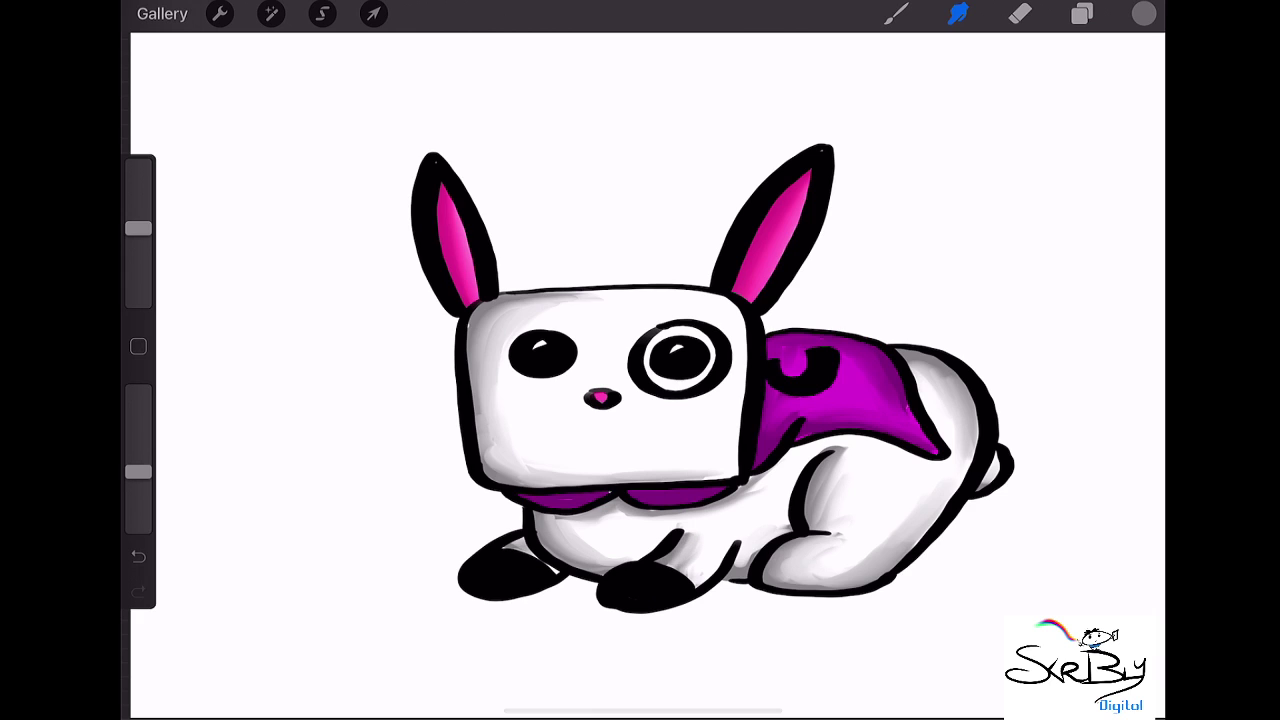
left_click_drag(788, 516, 746, 558)
left_click_drag(836, 478, 826, 488)
mouse_move(856, 452)
left_mouse_down()
mouse_move(836, 462)
mouse_move(826, 448)
mouse_move(830, 488)
left_mouse_up()
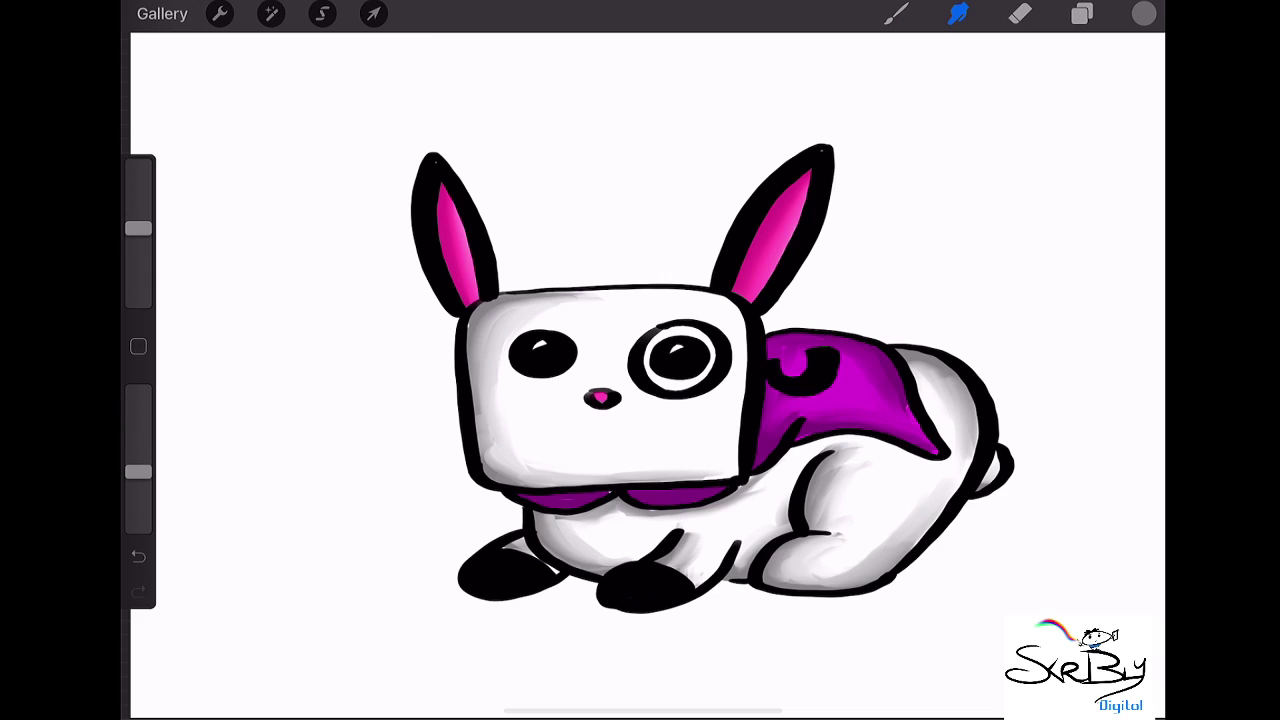
- Select Layer 2 and set the paint colour to white
left_click(1082, 13)
left_click(943, 134)
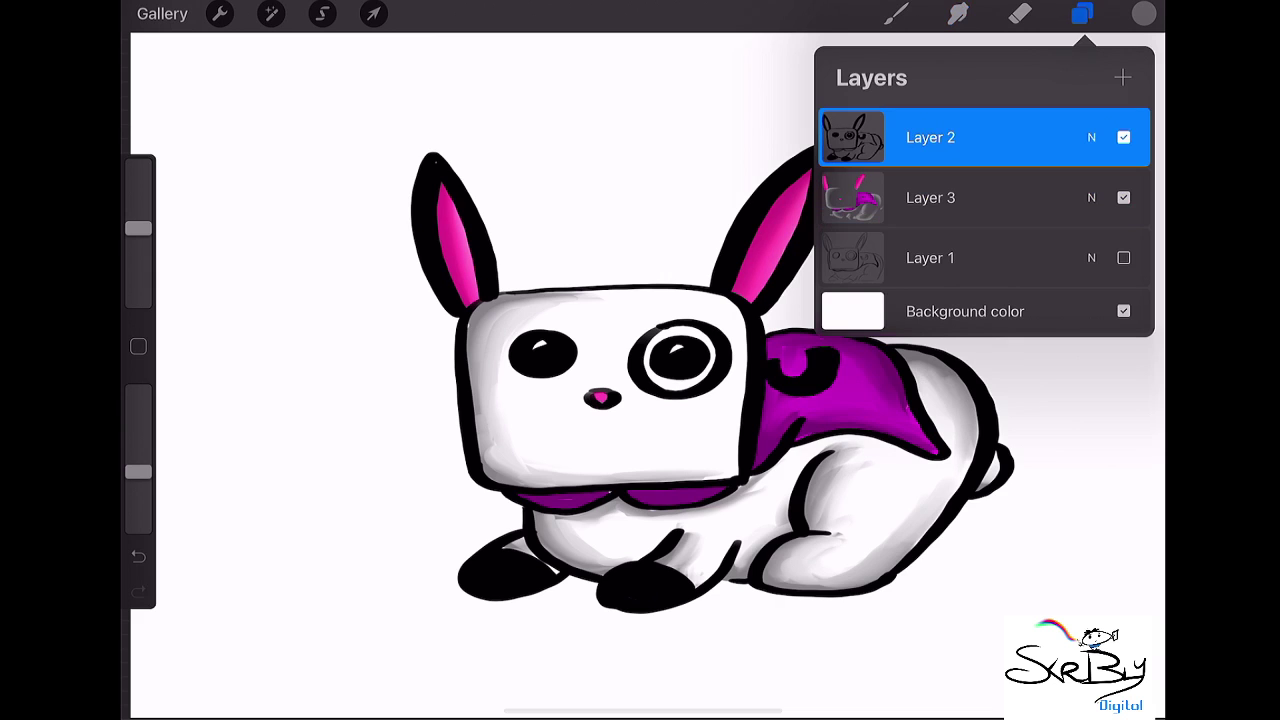
left_click(1144, 13)
left_click_drag(895, 250, 917, 189)
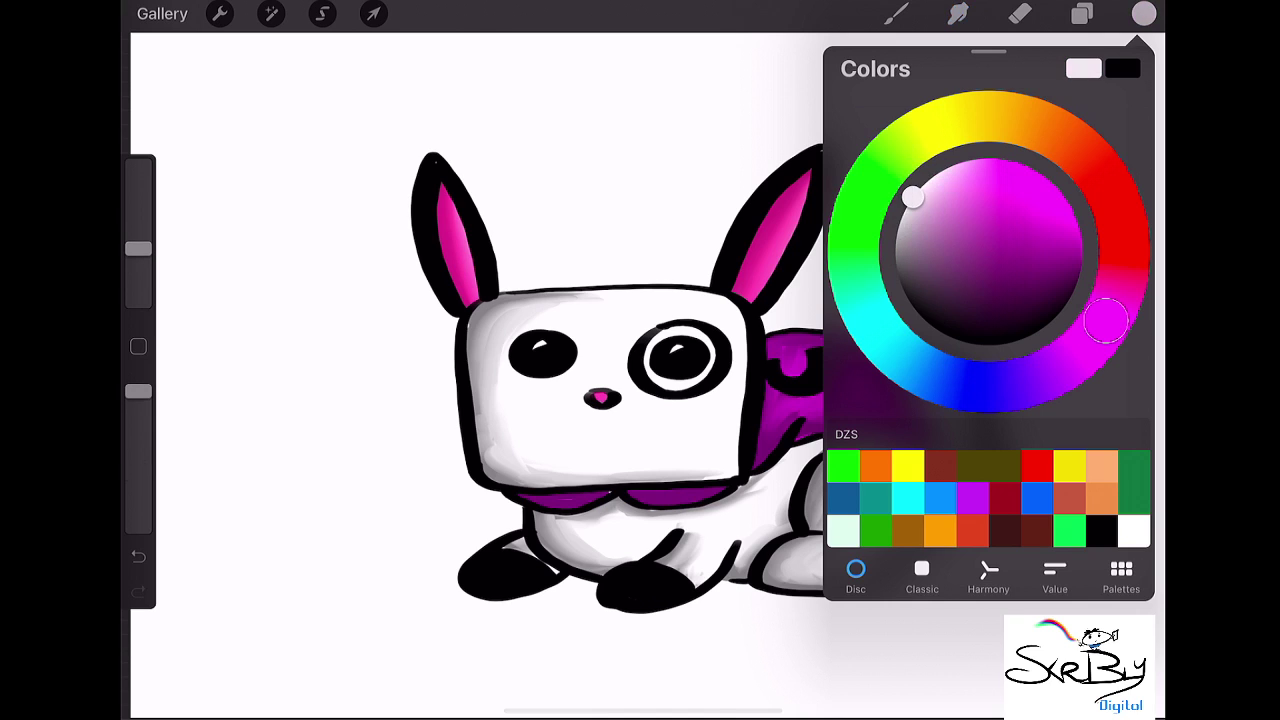
- Brush white V- and U-shaped highlight strokes onto the cape emblem
left_click(896, 13)
left_click_drag(766, 357, 838, 352)
mouse_move(762, 378)
left_mouse_down()
mouse_move(810, 399)
mouse_move(838, 381)
mouse_move(840, 352)
left_mouse_up()
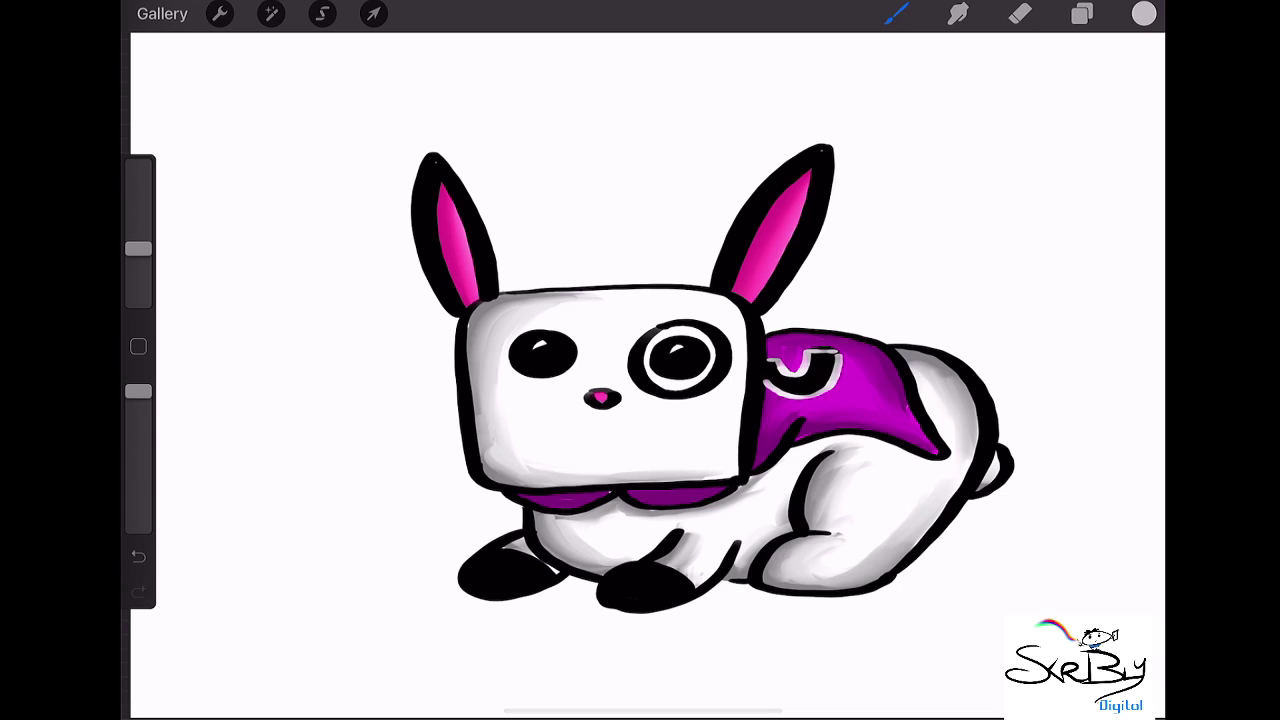